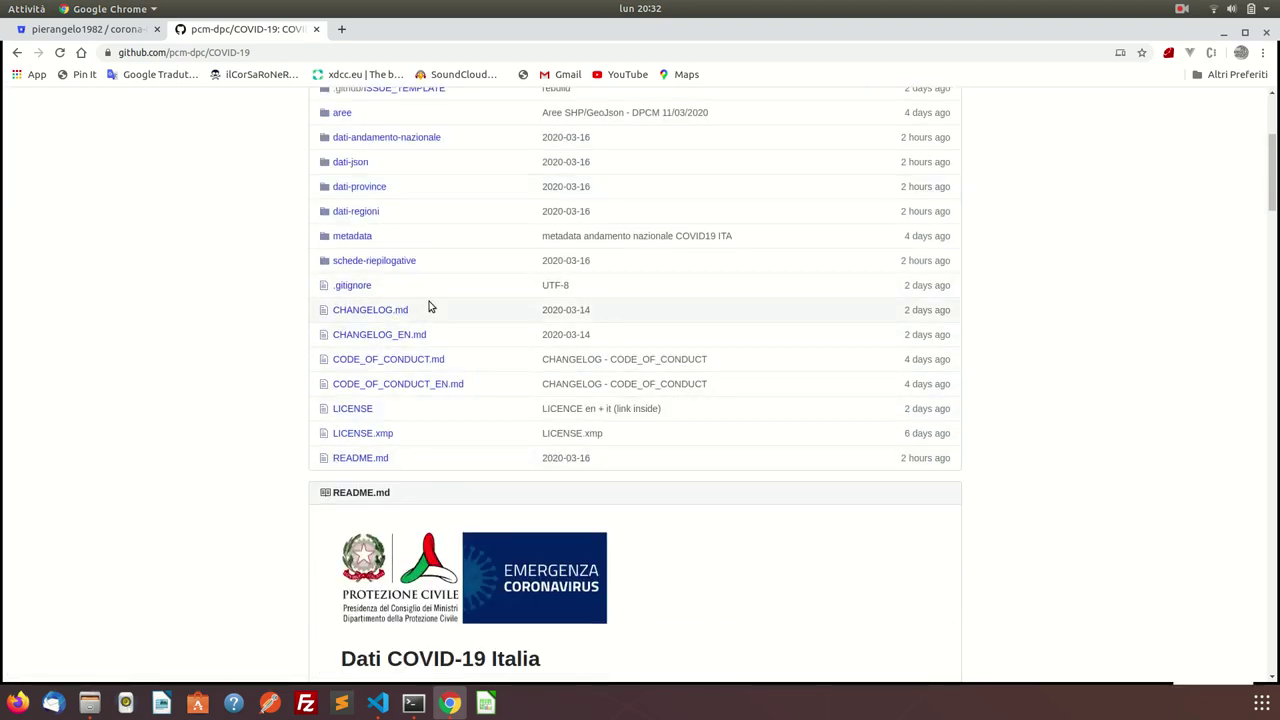
Go to the pcm-dpc organisation's COVID-19 repository on GitHub.
scroll(420, 165, "up", 4)
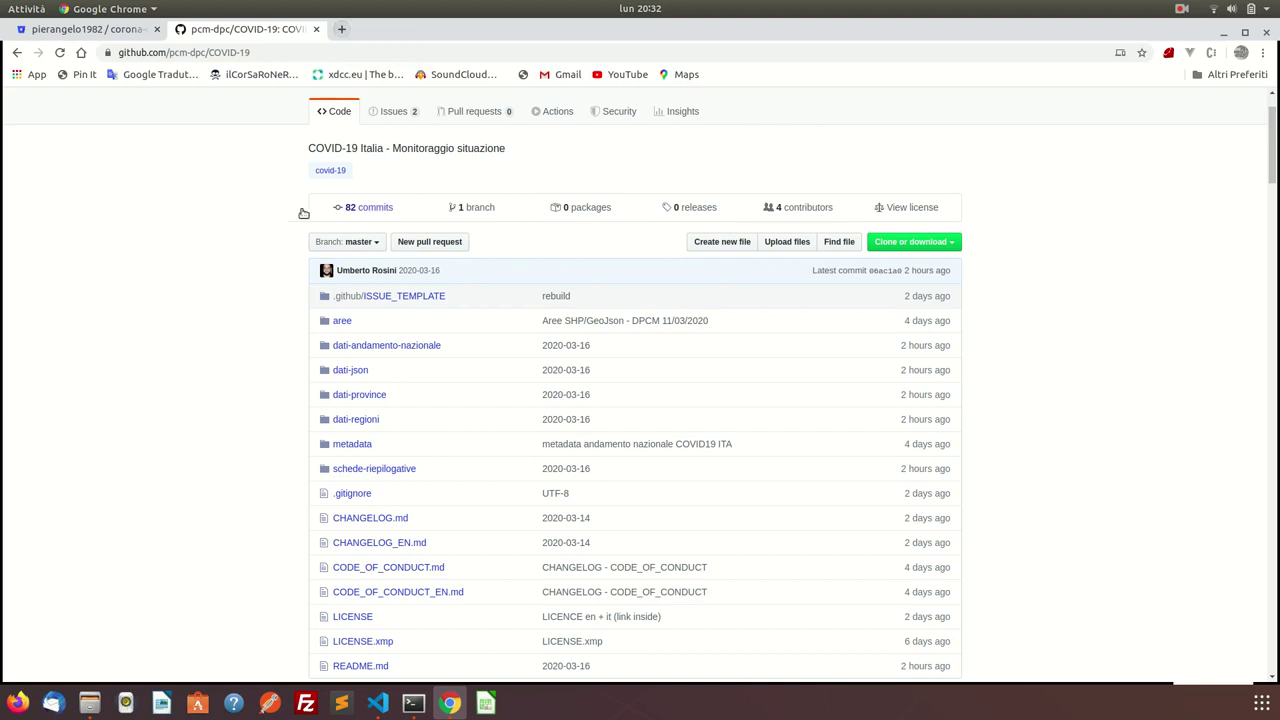
scroll(247, 222, "up", 2)
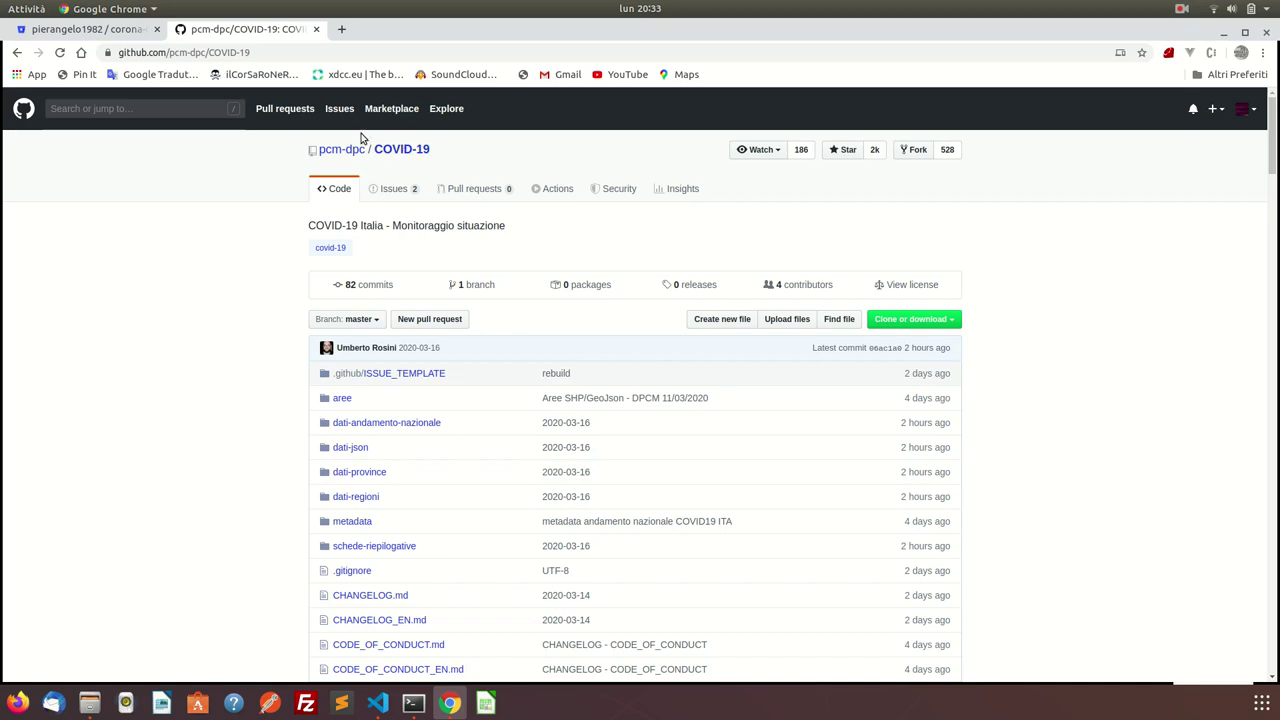
left_click(339, 154)
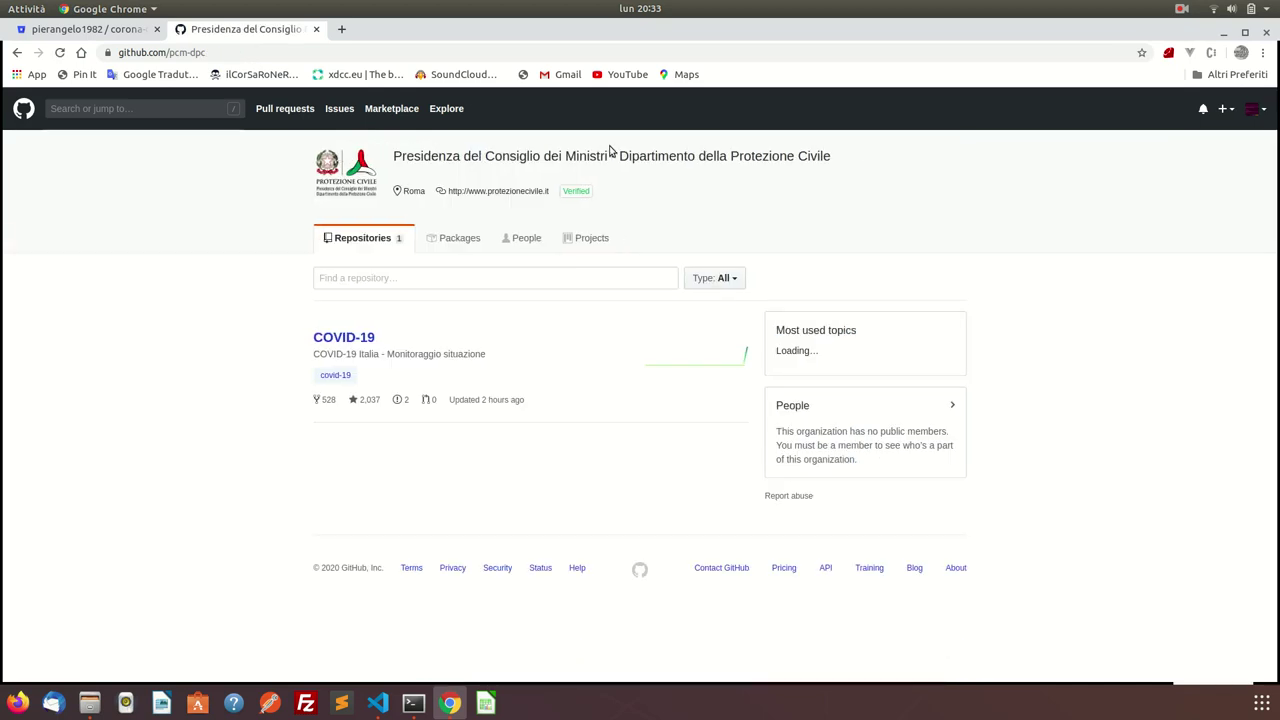
left_click(364, 340)
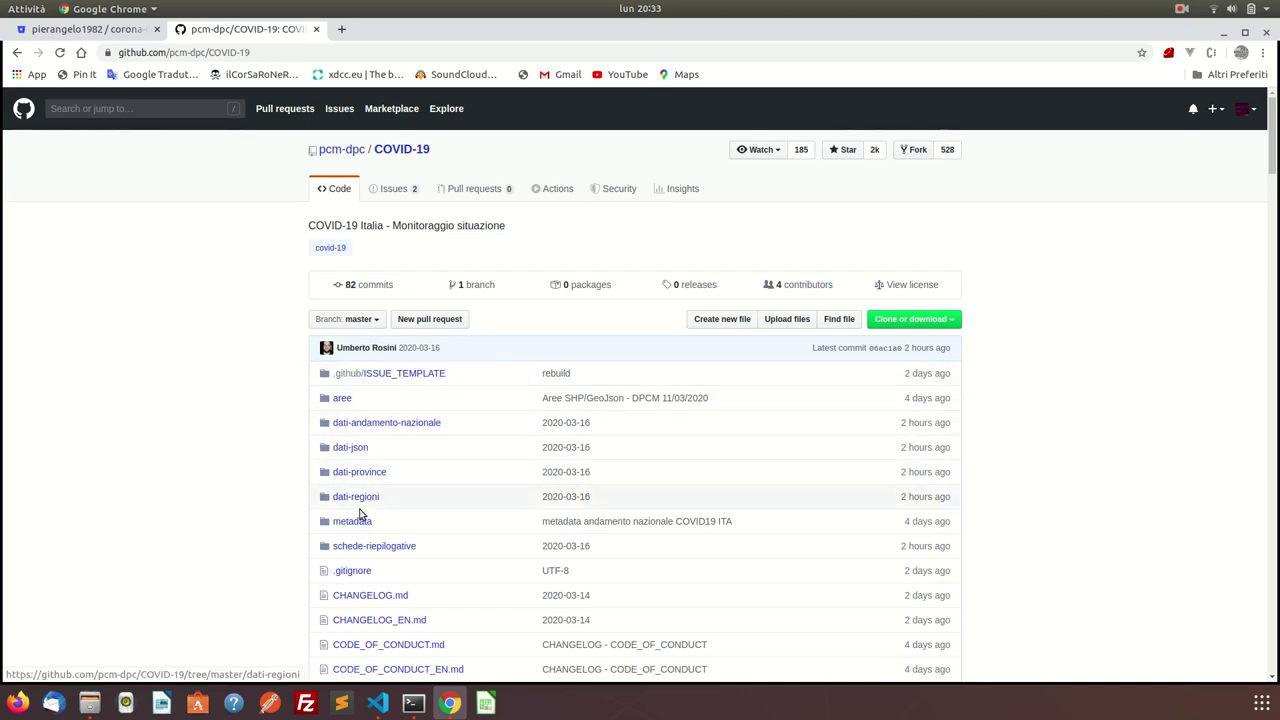
Browse the daily CSV files in the dati-regioni folder, then bring up store_data.py in VS Code.
left_click(362, 497)
scroll(363, 497, "down", 5)
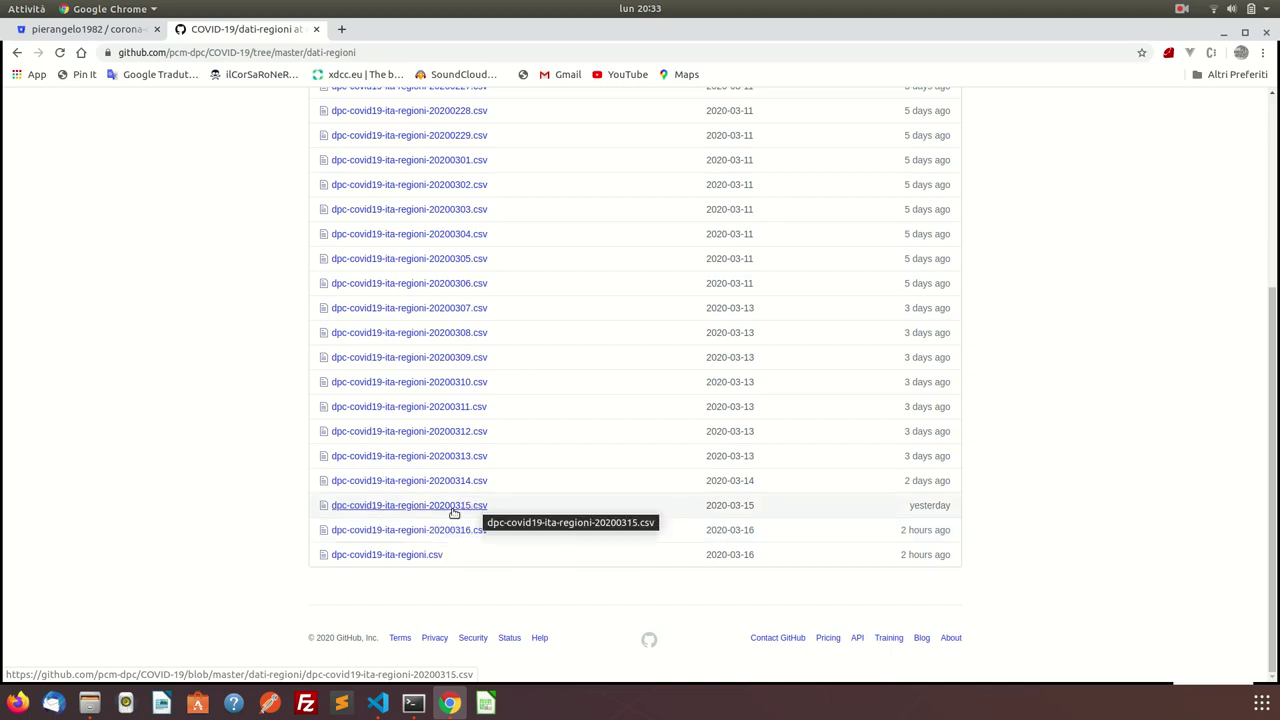
scroll(485, 285, "up", 5)
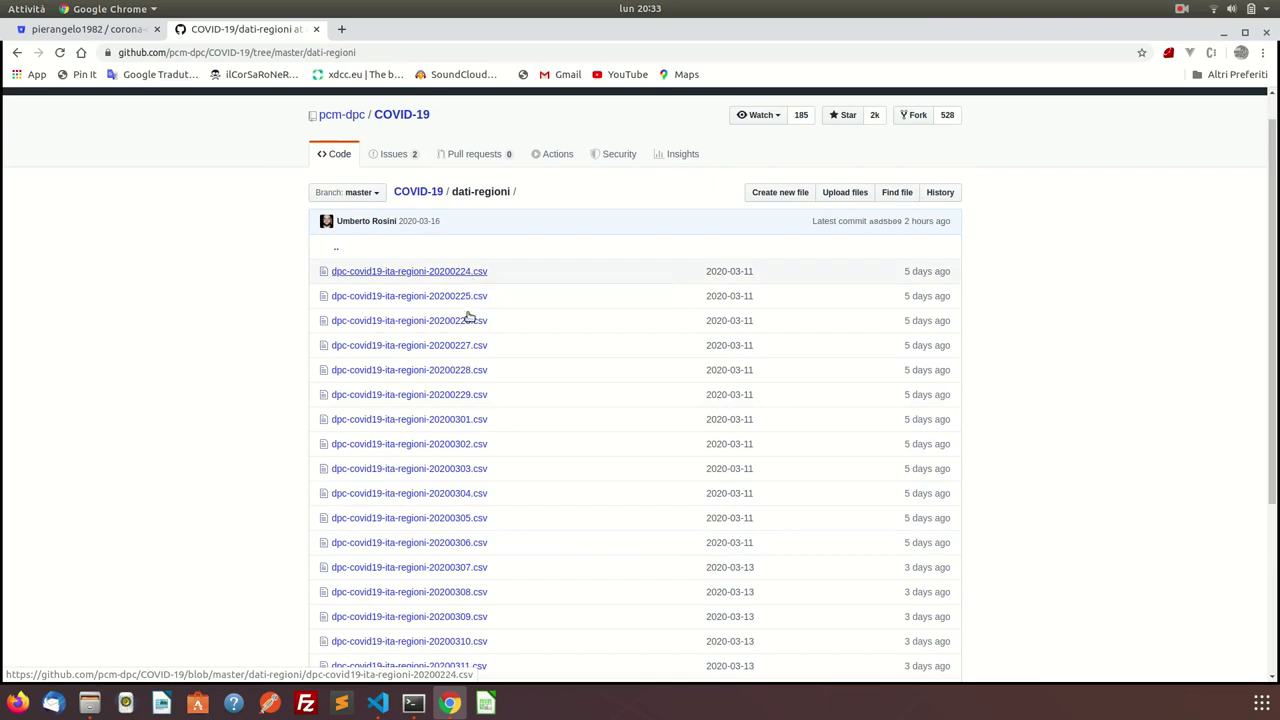
scroll(471, 317, "down", 5)
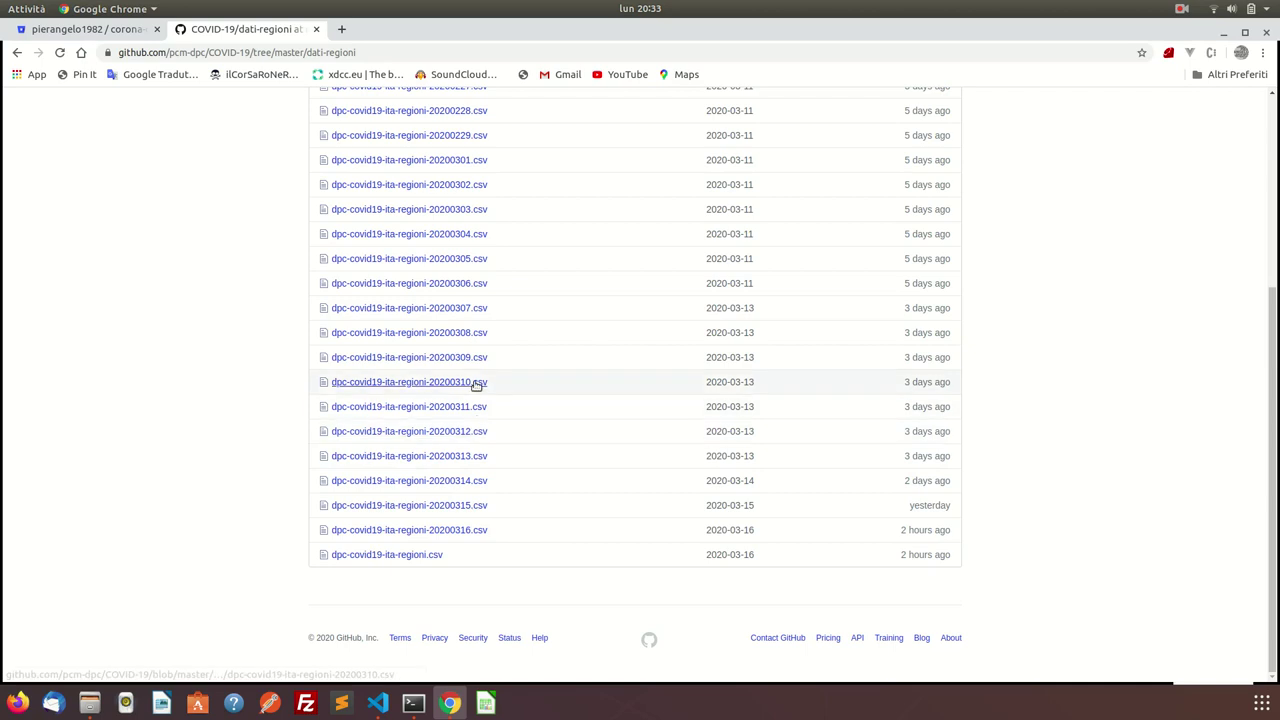
scroll(468, 300, "up", 3)
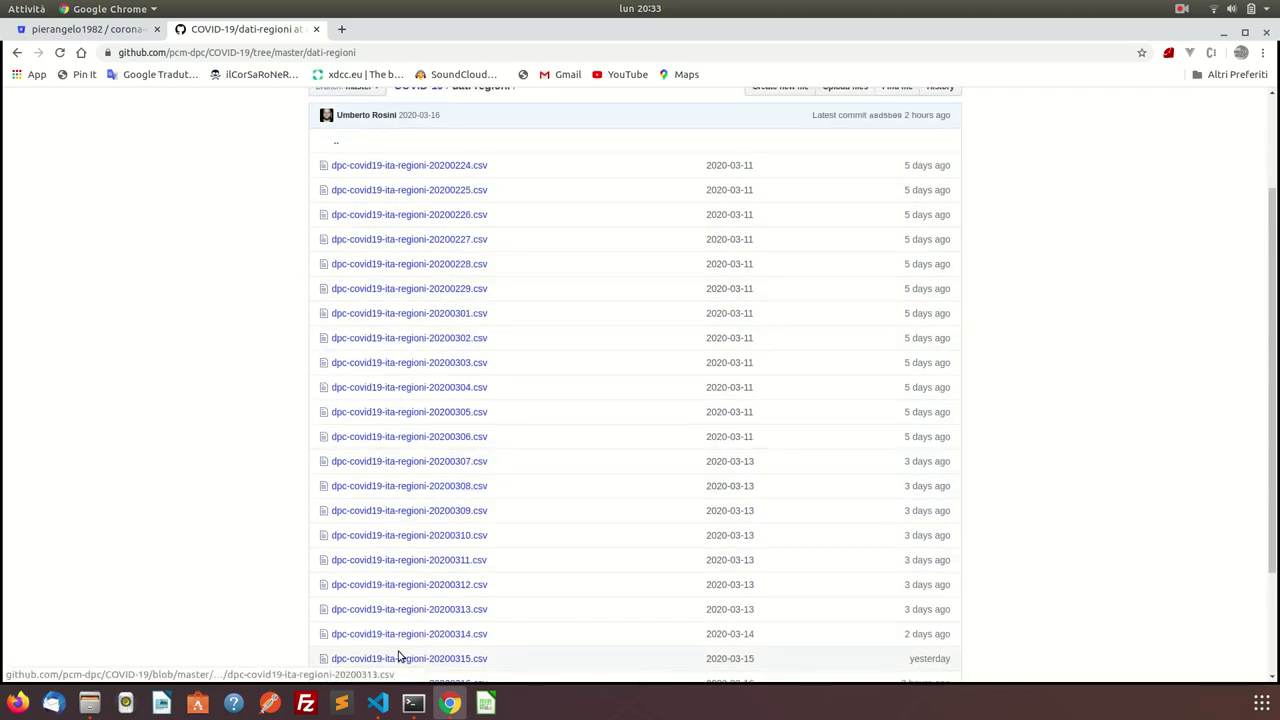
left_click(379, 703)
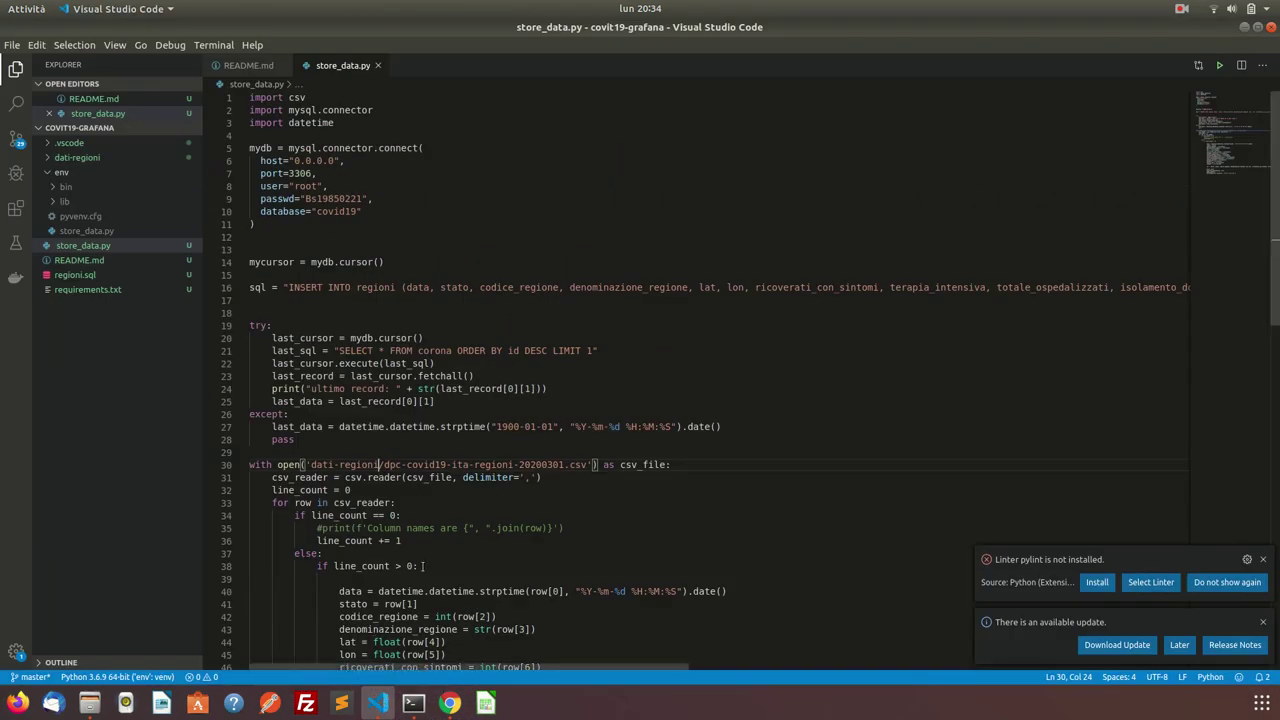
Read through the store_data.py import script.
scroll(434, 503, "down", 20)
scroll(436, 500, "up", 9)
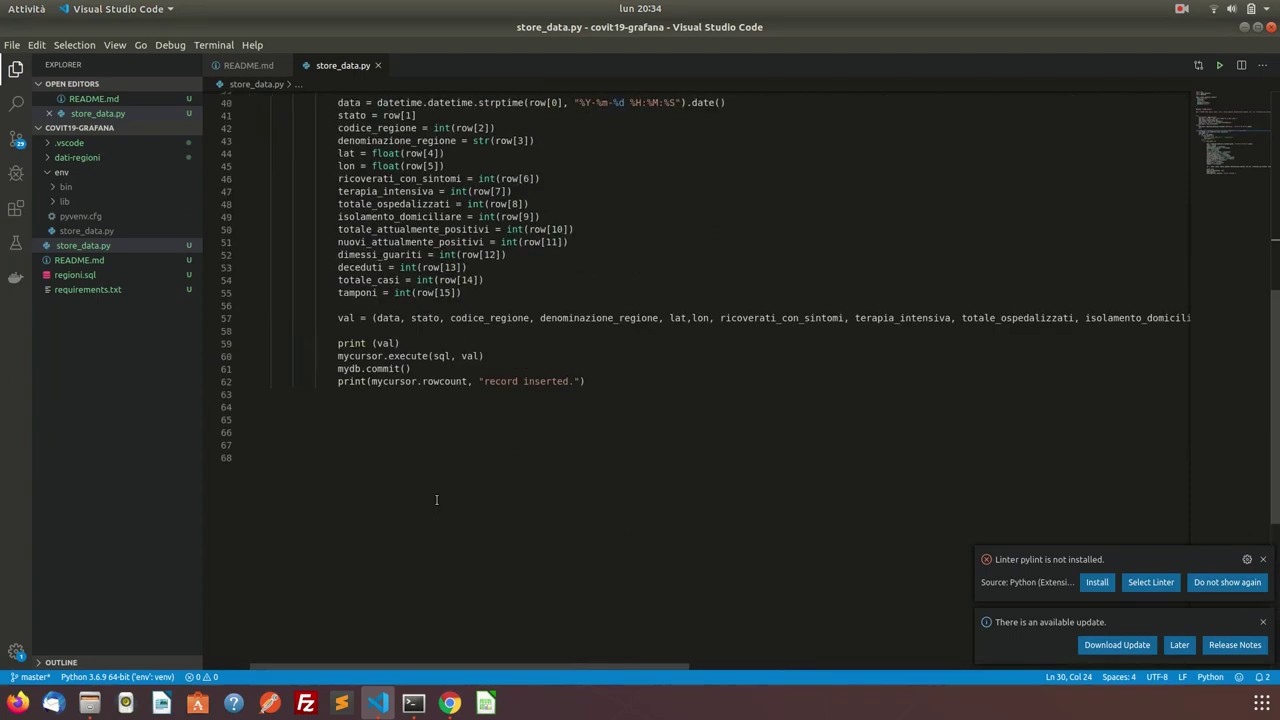
scroll(436, 500, "up", 5)
scroll(436, 500, "up", 8)
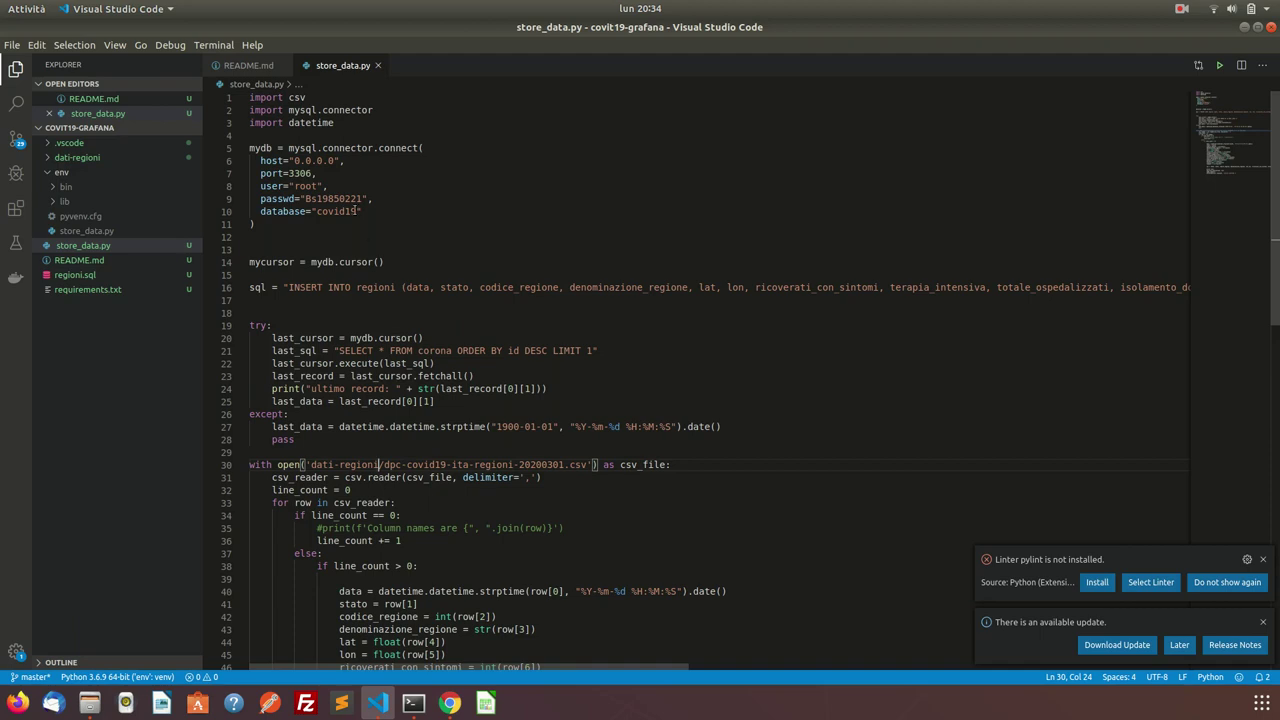
scroll(400, 390, "down", 10)
scroll(402, 395, "up", 10)
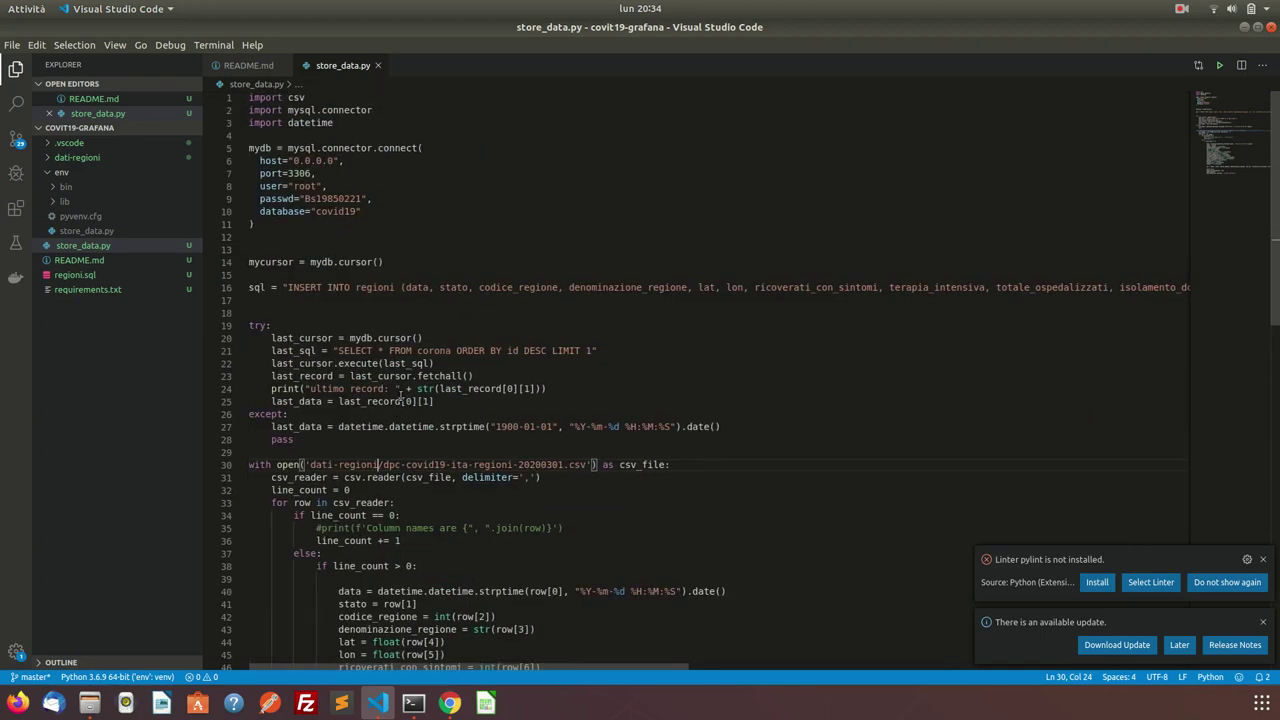
scroll(402, 395, "down", 2)
Undo a stray 'script' insertion on line 31, then view requirements.txt and README.md.
left_click(403, 394)
type("script")
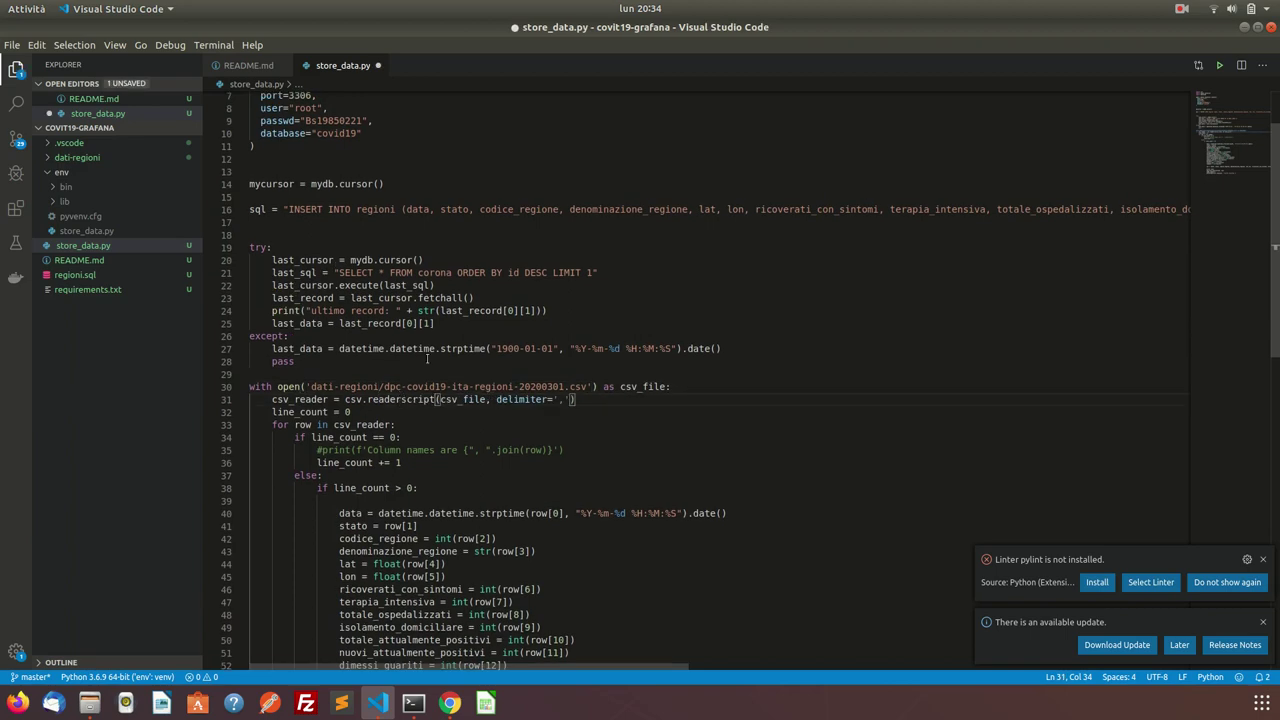
key("ctrl+z")
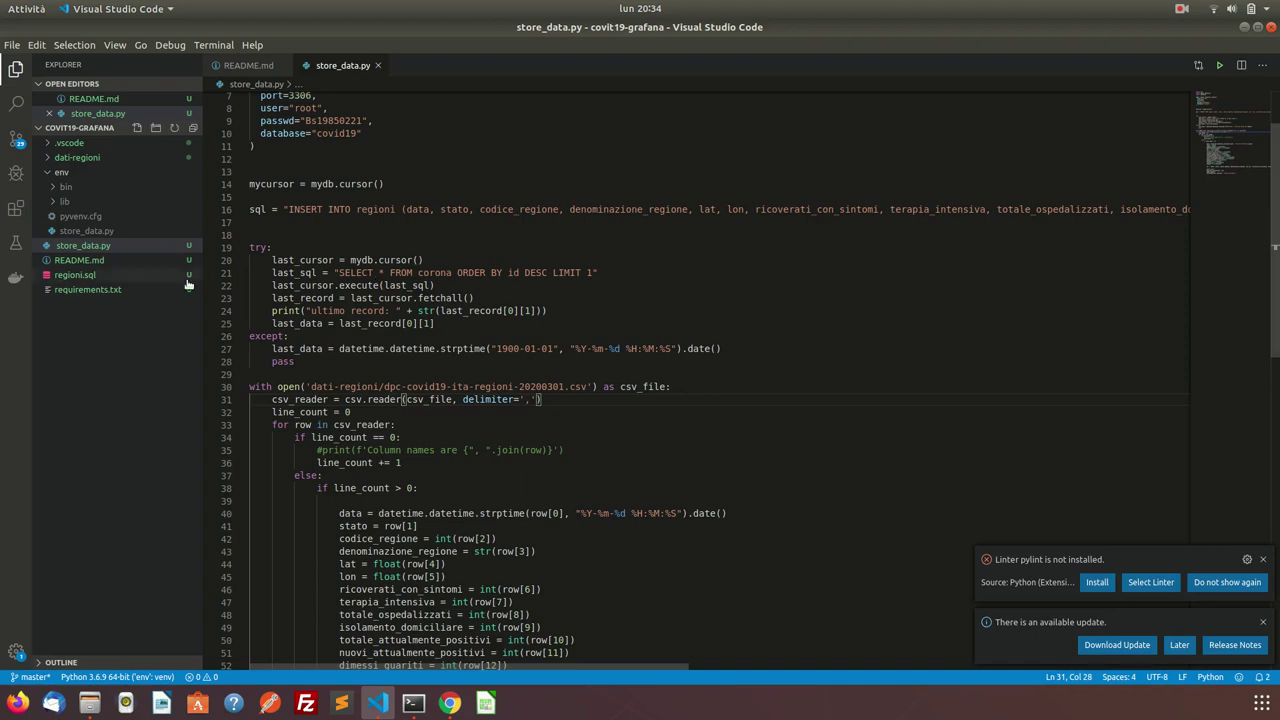
left_click(97, 290)
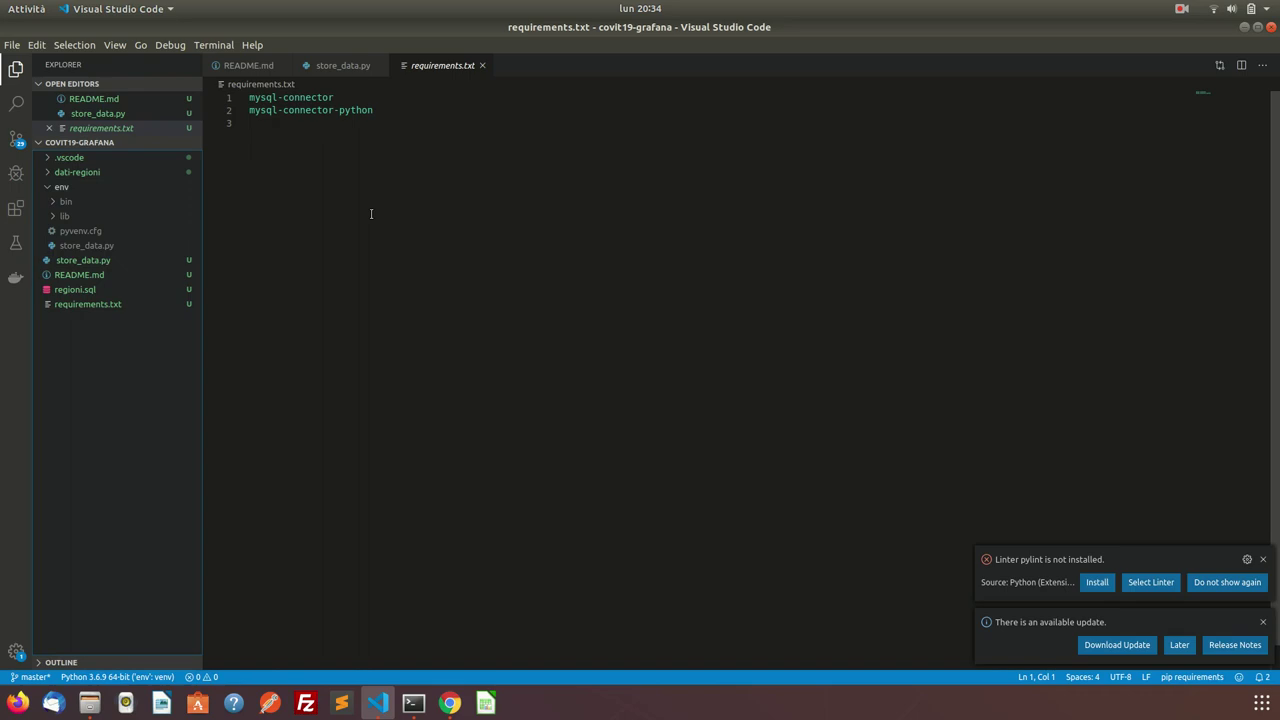
left_click(88, 279)
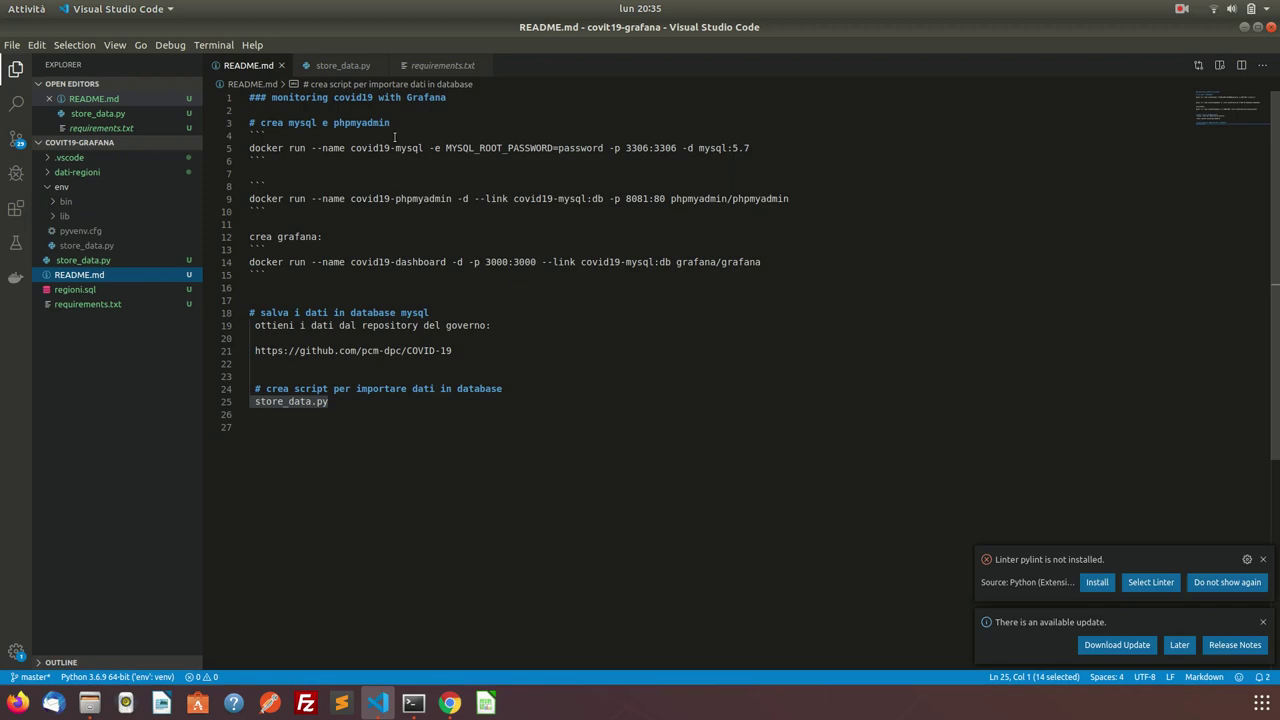
Arrange the terminal and browser windows and return to README.md in VS Code.
left_click(413, 703)
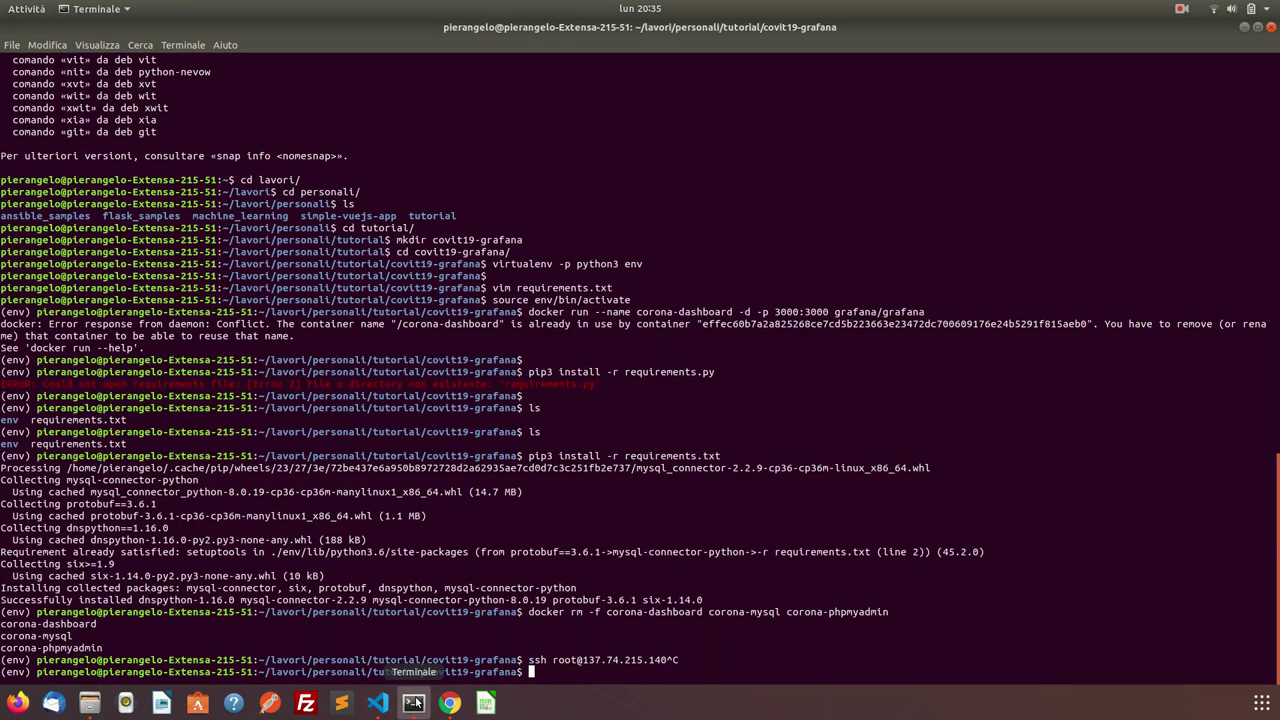
left_click(1182, 9)
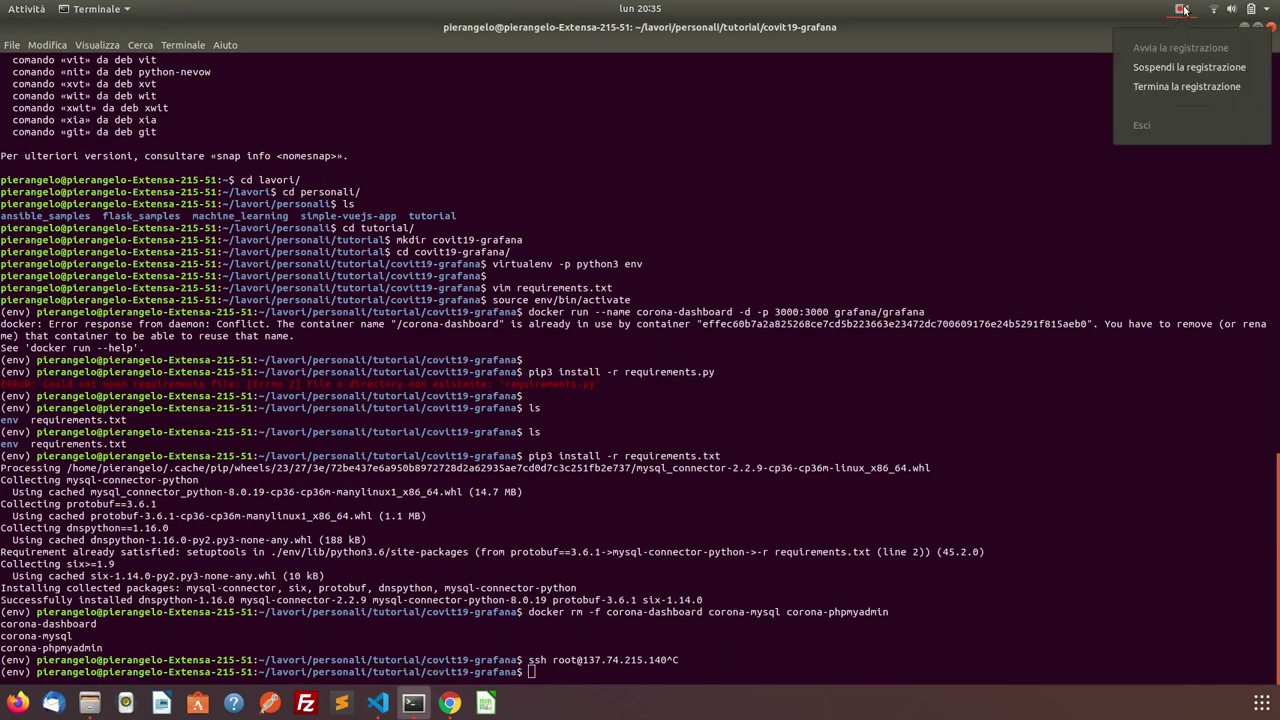
left_click(1188, 67)
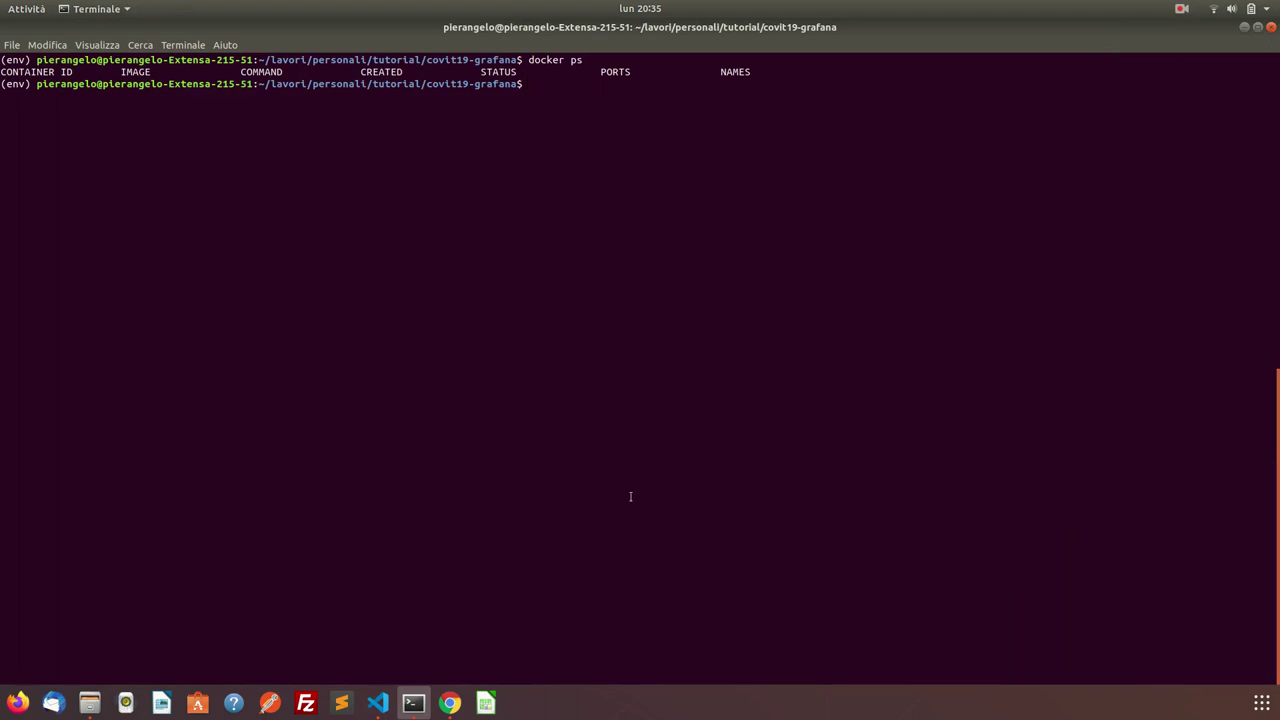
left_click(449, 703)
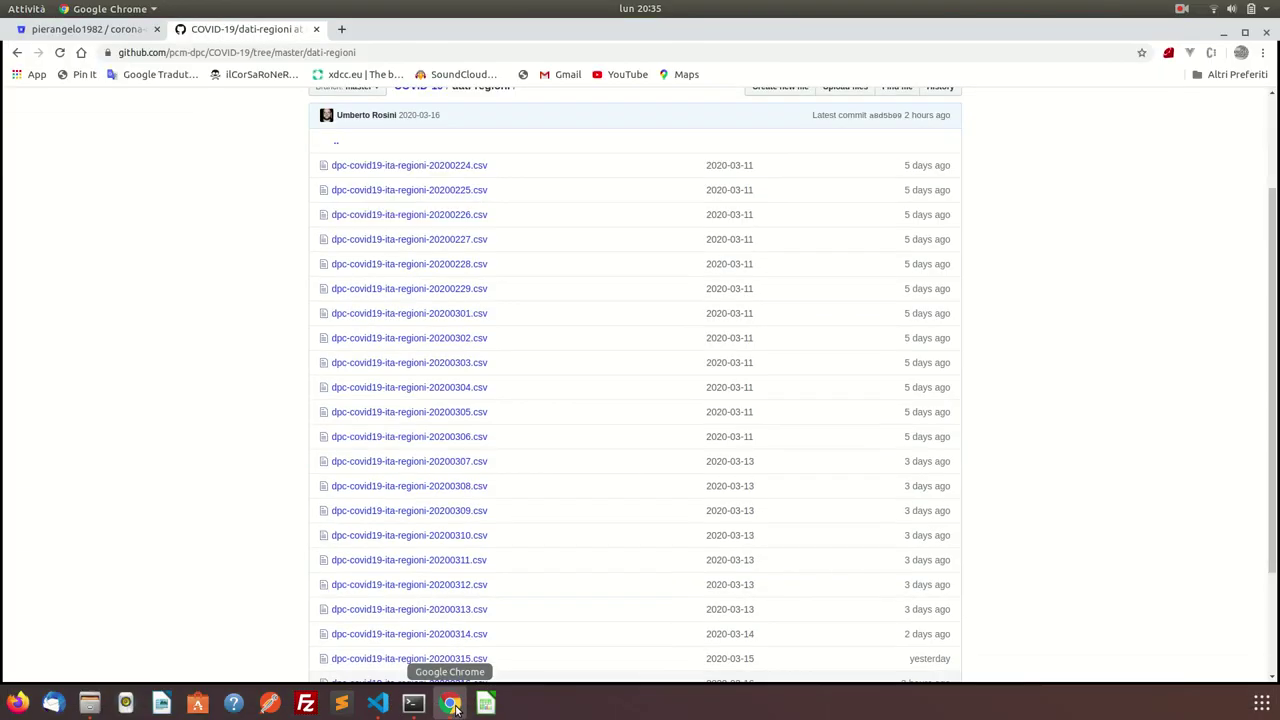
left_click(388, 705)
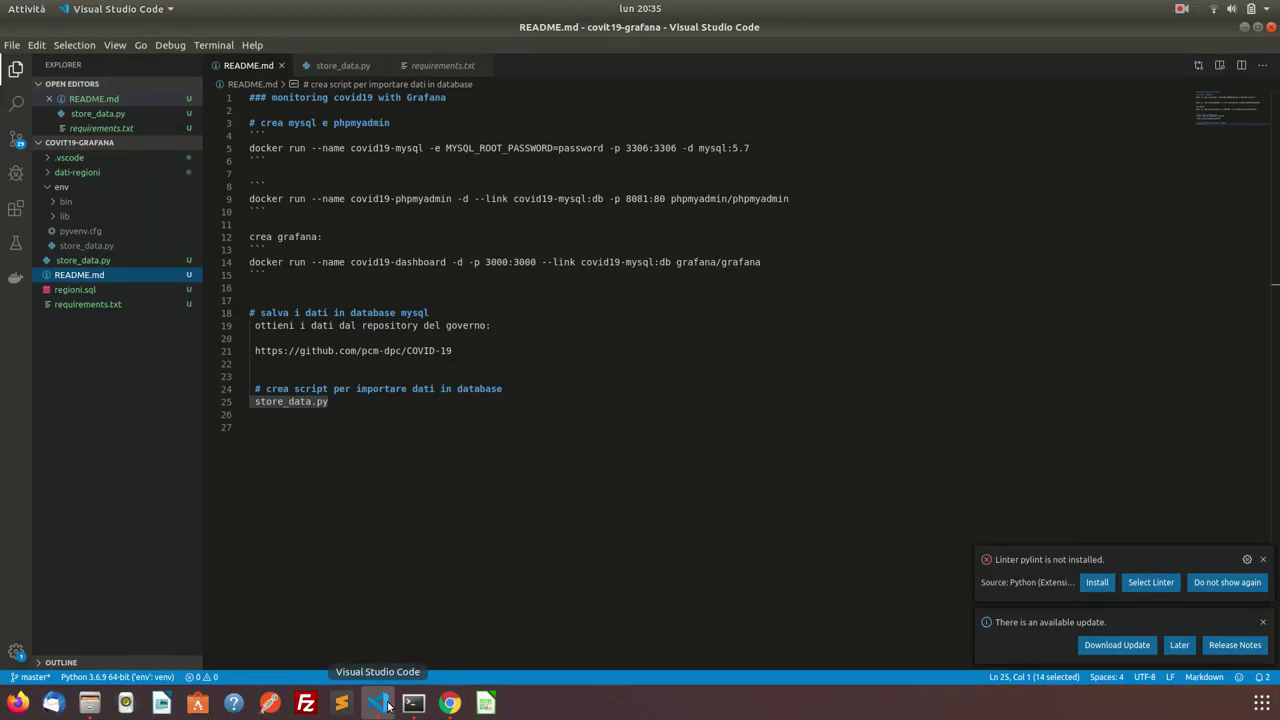
Run the covid19-mysql docker run command from README.md in the terminal.
triple_click(393, 148)
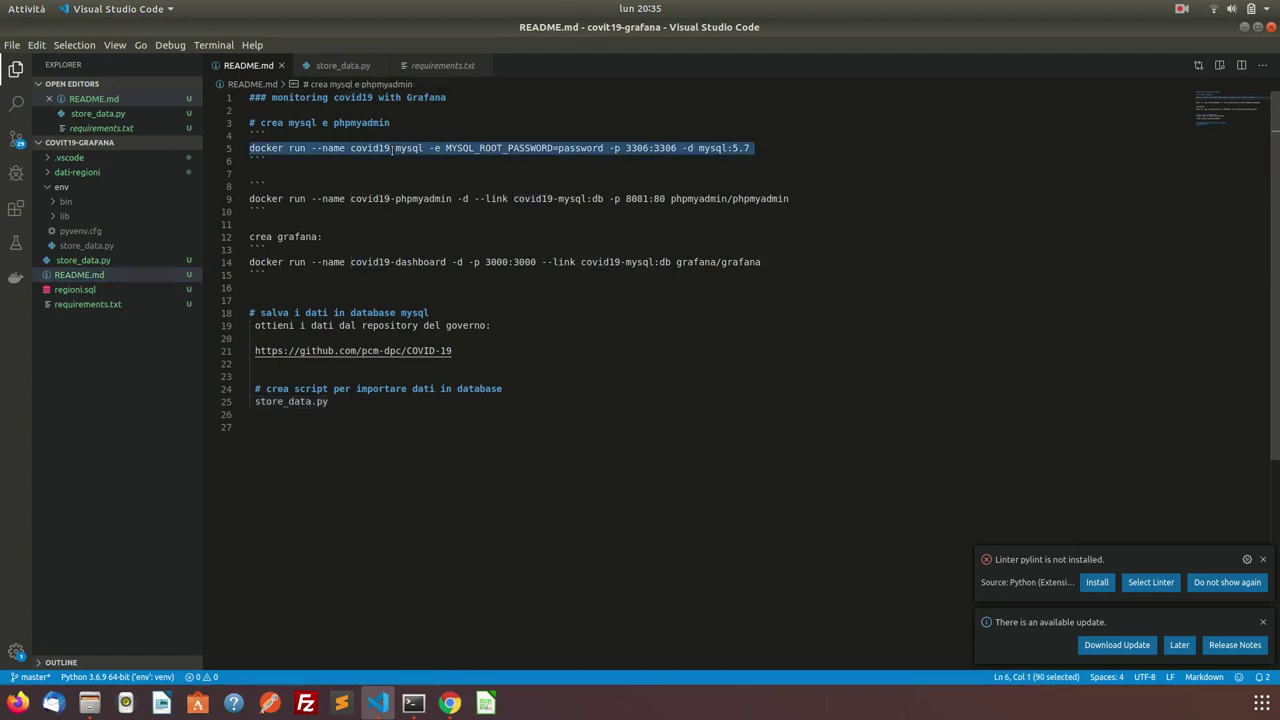
key("ctrl+c")
left_click(413, 703)
key("ctrl+shift+v")
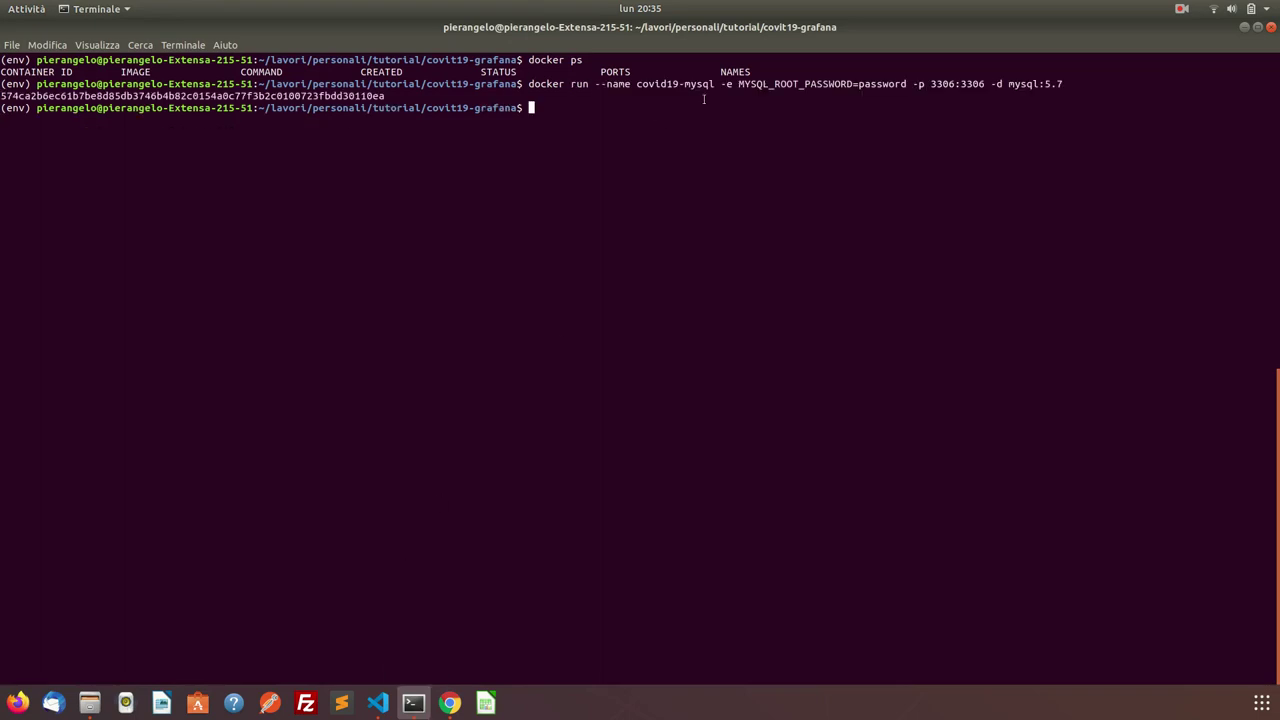
double_click(663, 84)
double_click(889, 84)
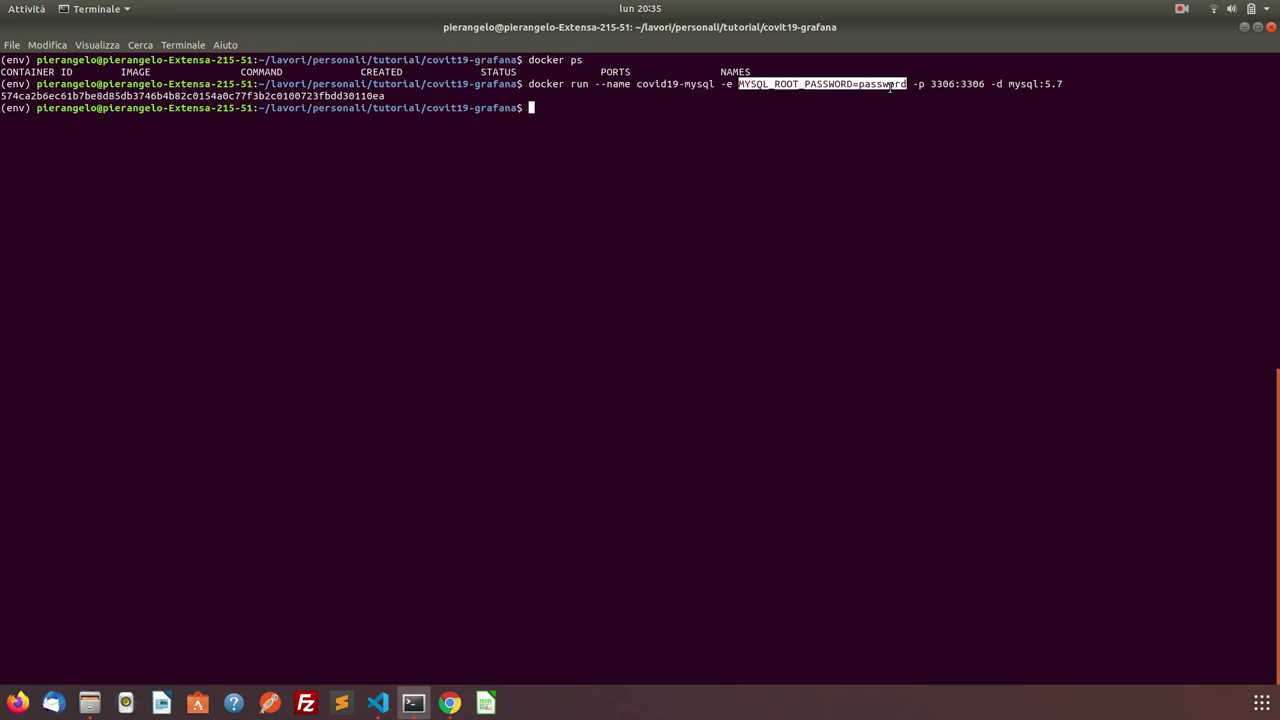
left_click(889, 87)
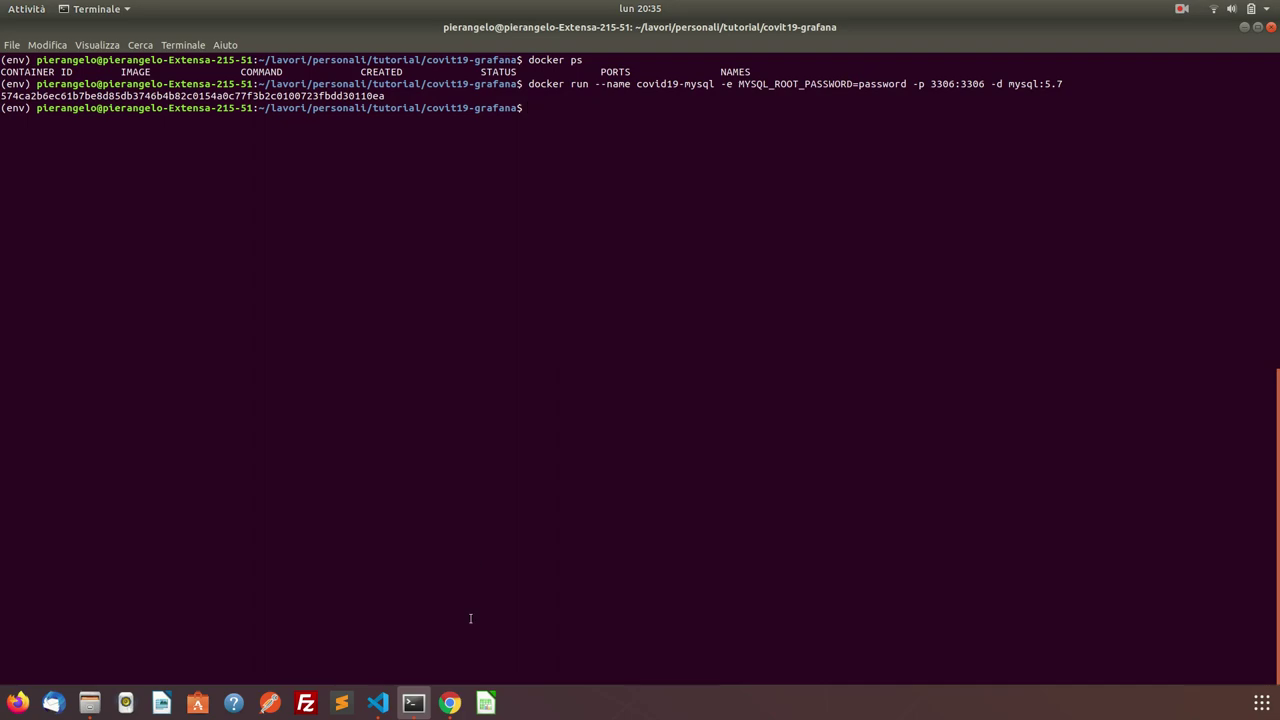
Select the phpmyadmin docker run line in README.md and take it to the terminal.
left_click(452, 703)
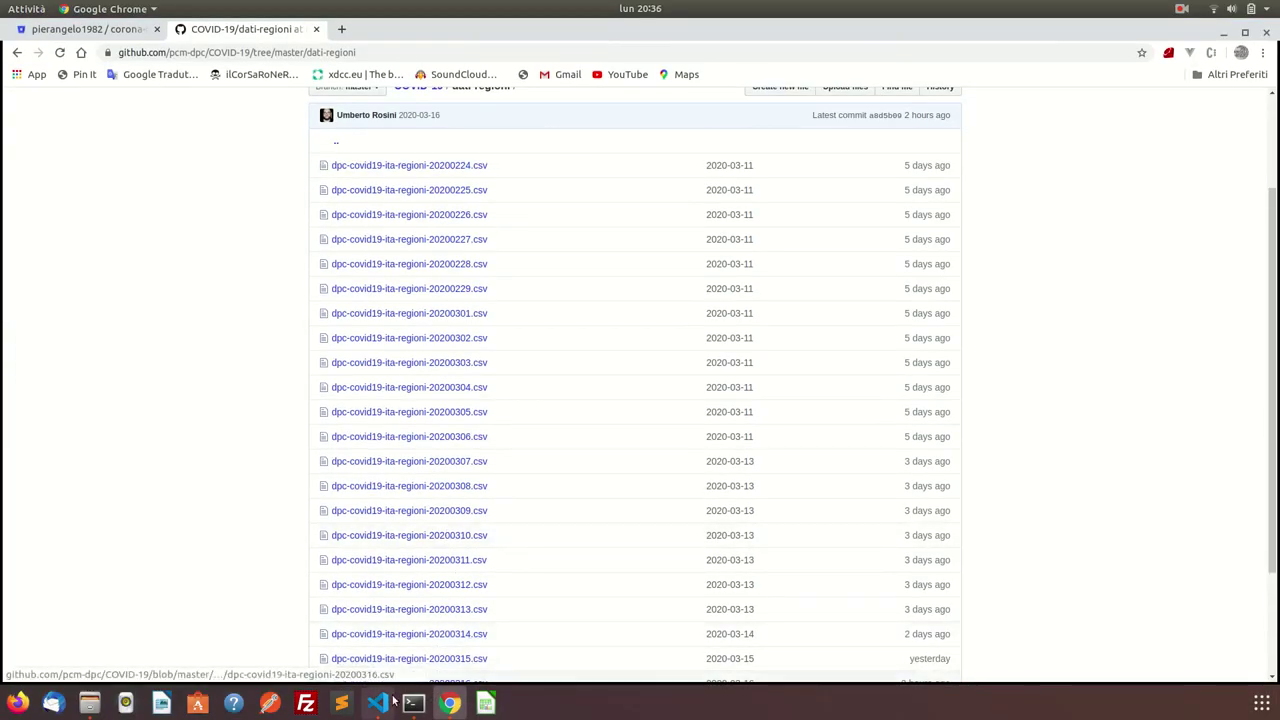
left_click(384, 703)
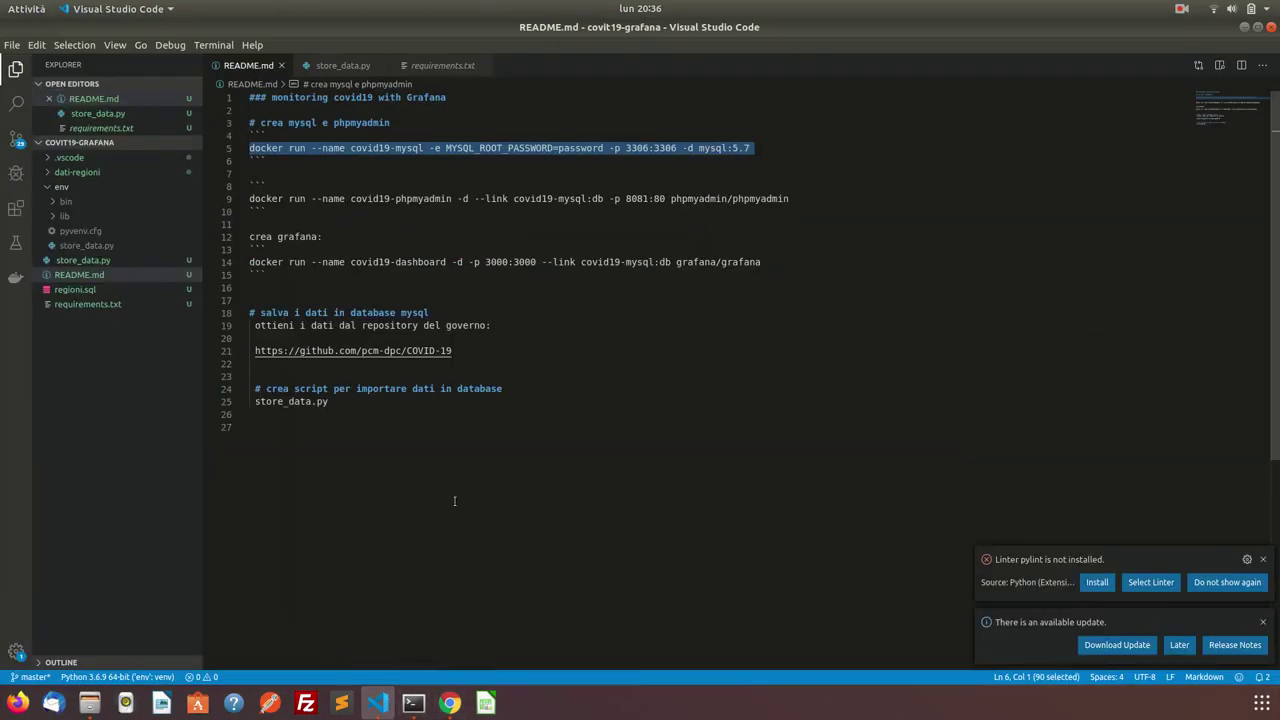
left_click(346, 69)
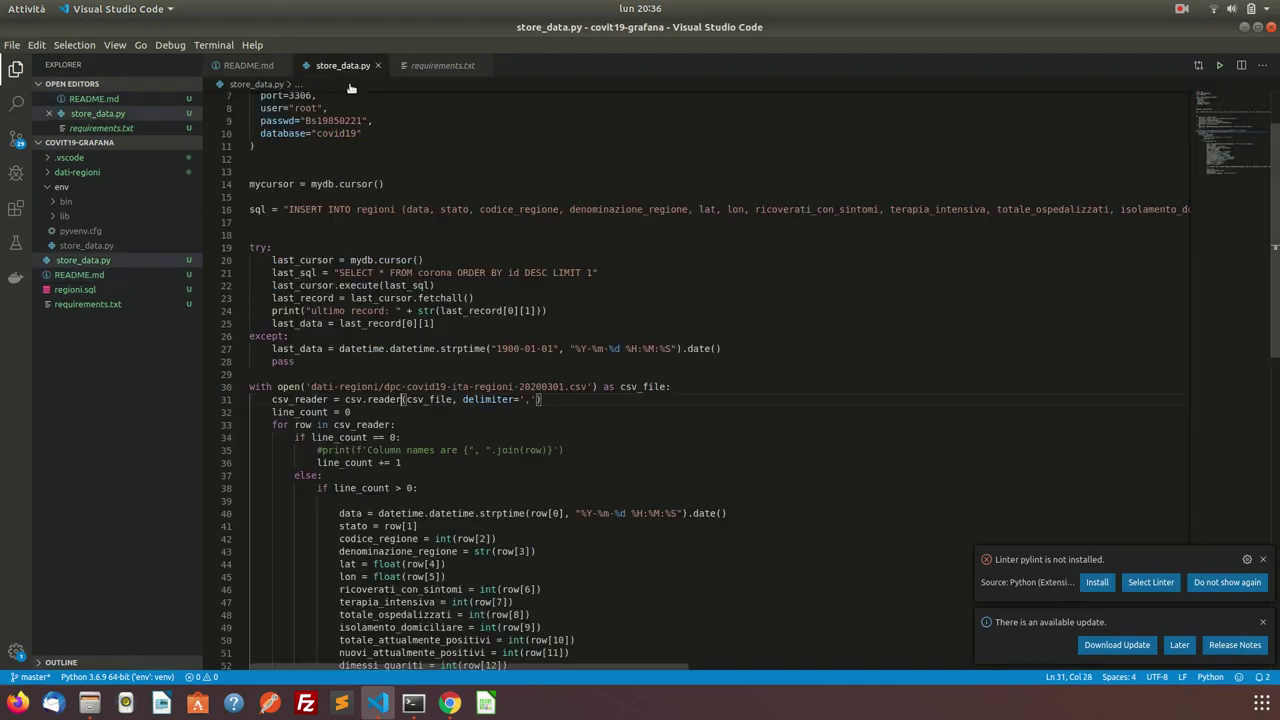
left_click(248, 65)
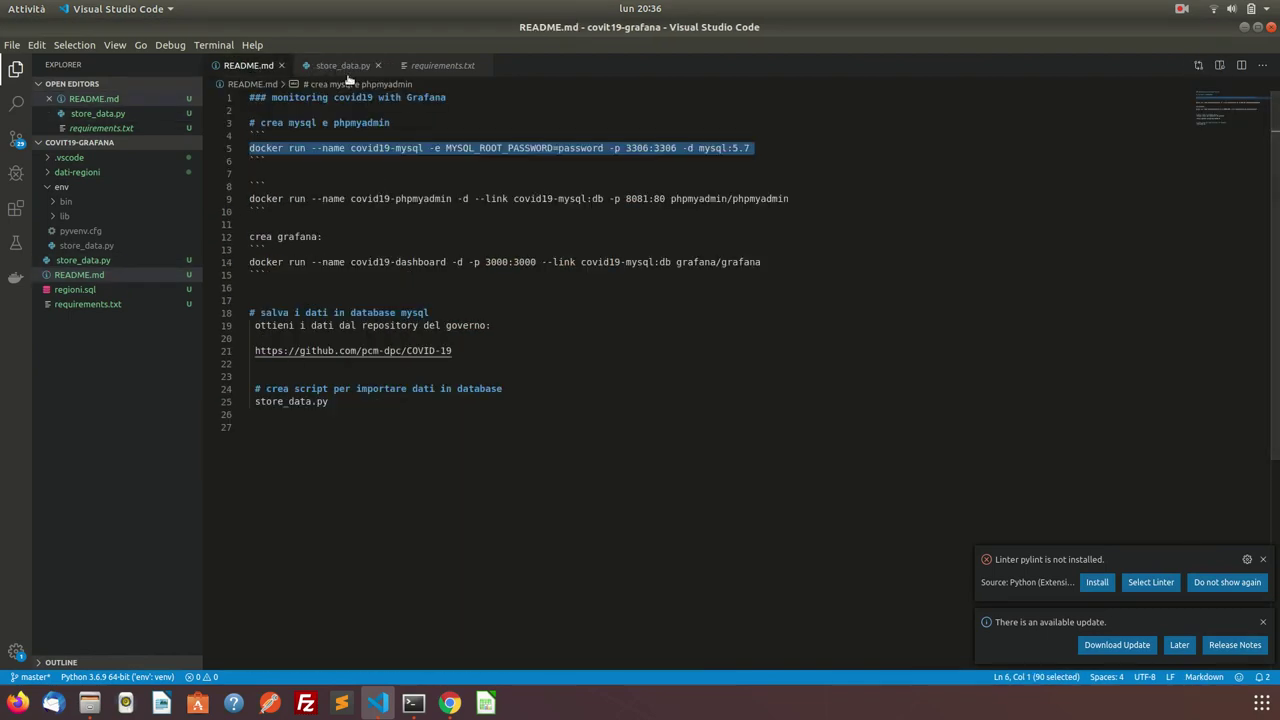
triple_click(378, 200)
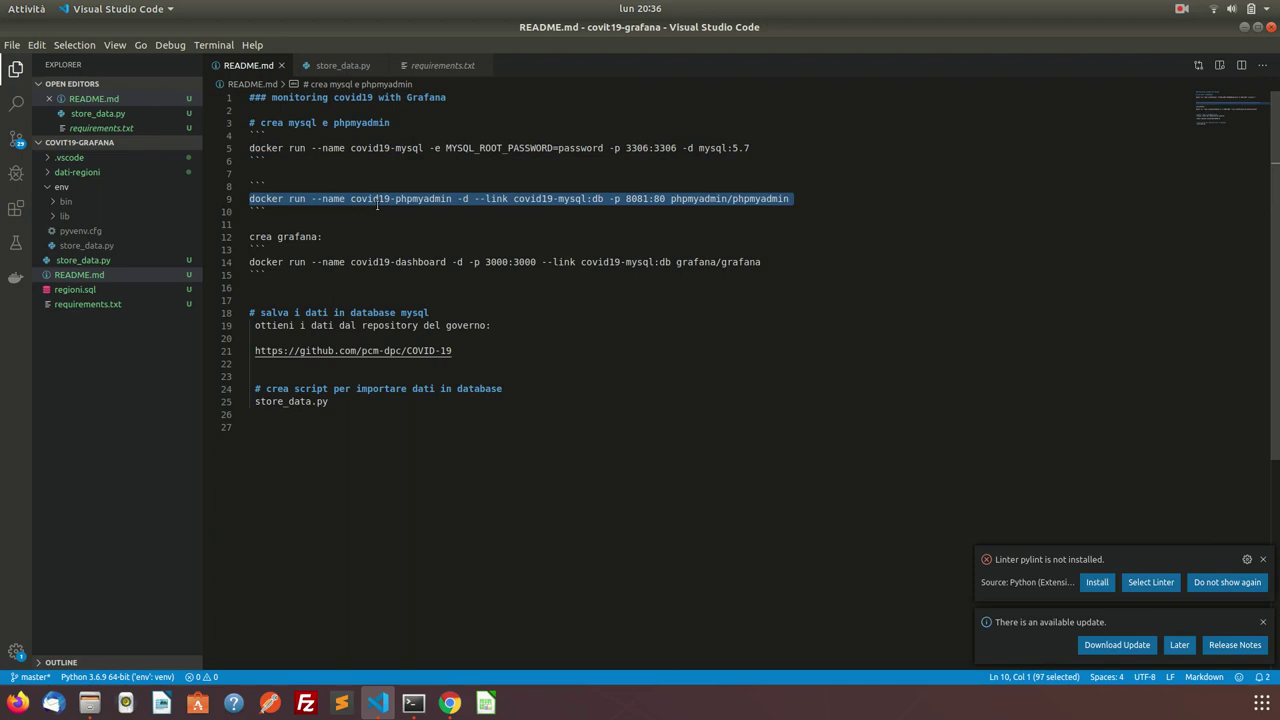
left_click(411, 702)
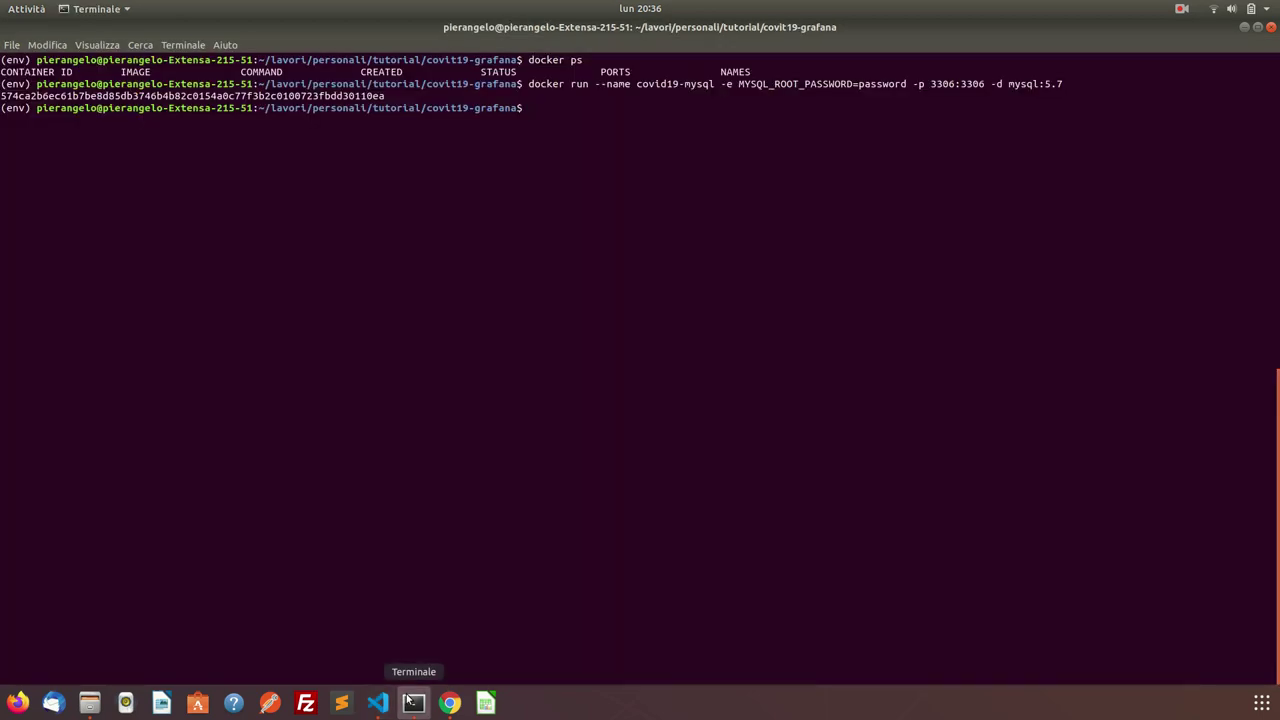
Start the covid19-phpmyadmin container from its pasted docker run command.
key("ctrl+shift+v")
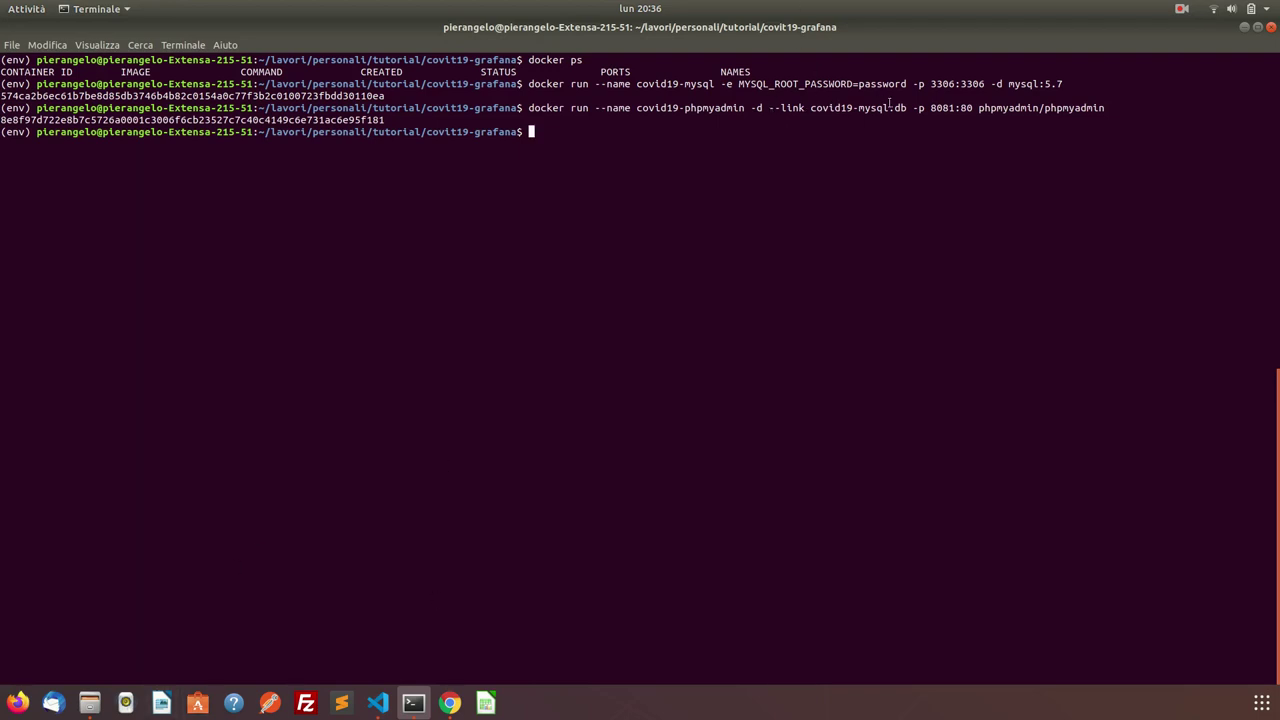
left_click(450, 700)
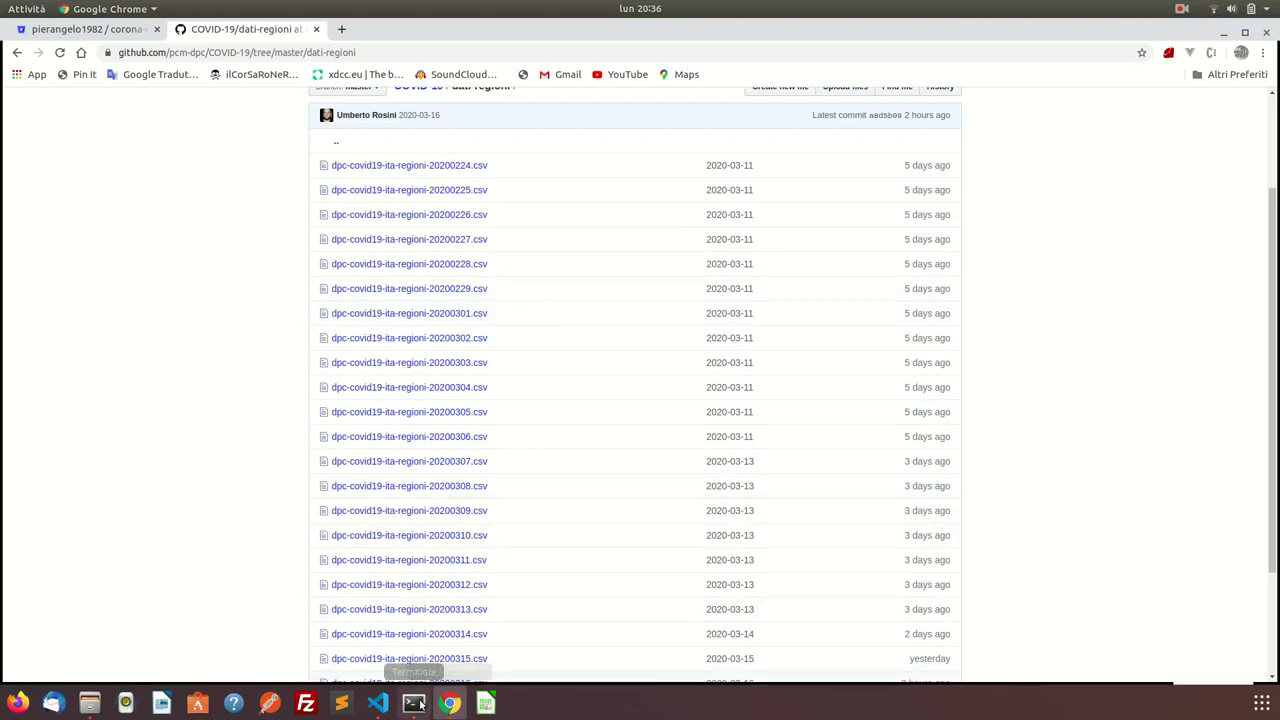
left_click(377, 703)
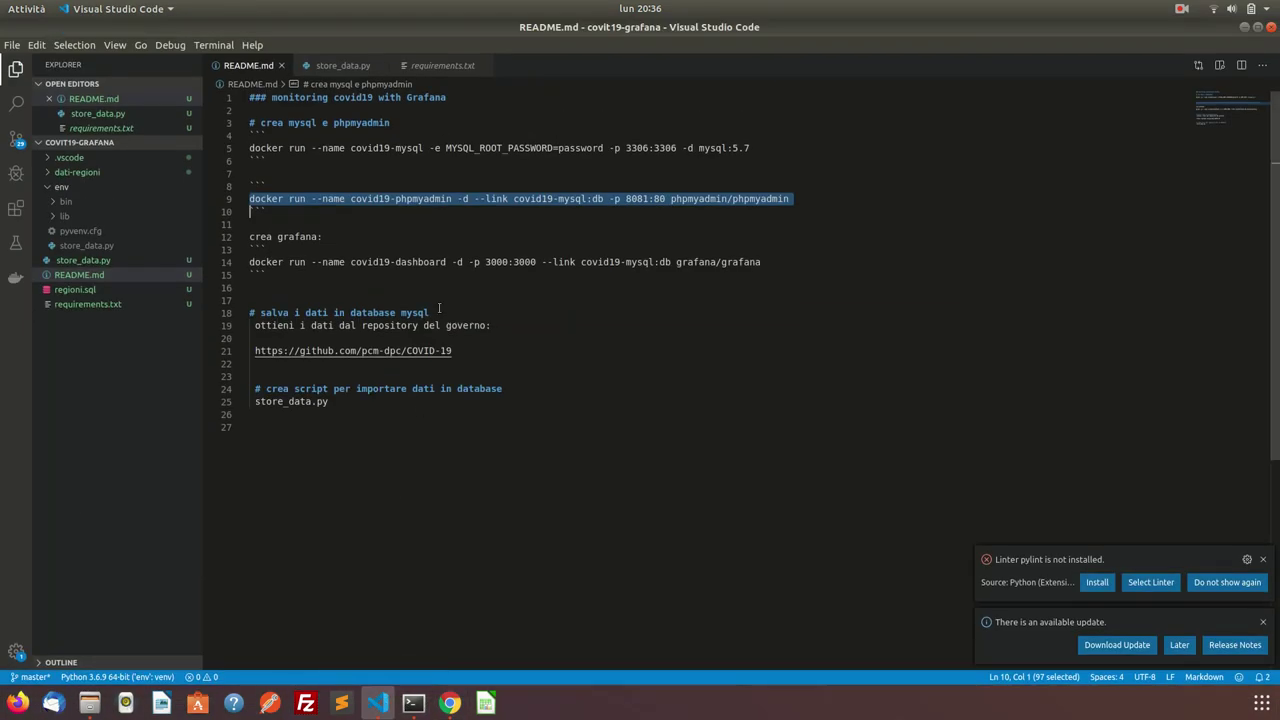
Run the Grafana covid19-dashboard container command, then list containers with docker ps.
triple_click(432, 263)
key("ctrl+c")
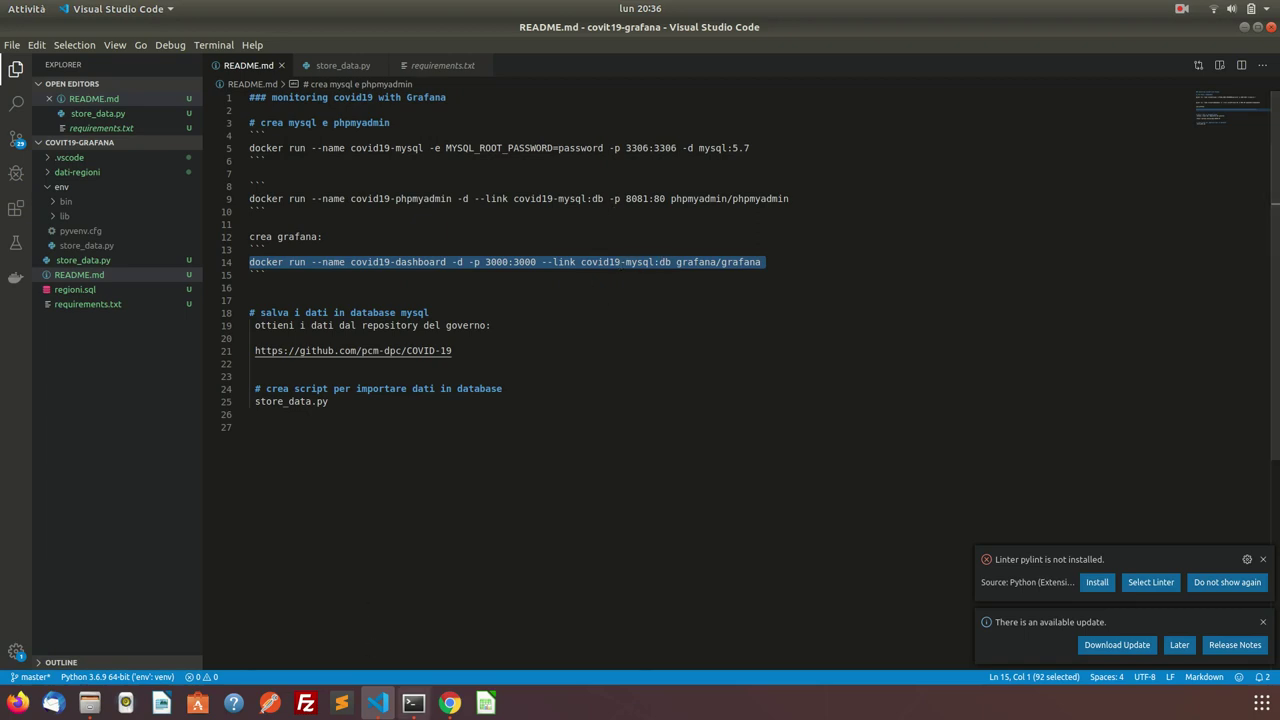
left_click(413, 703)
key("ctrl+shift+v")
key("Return")
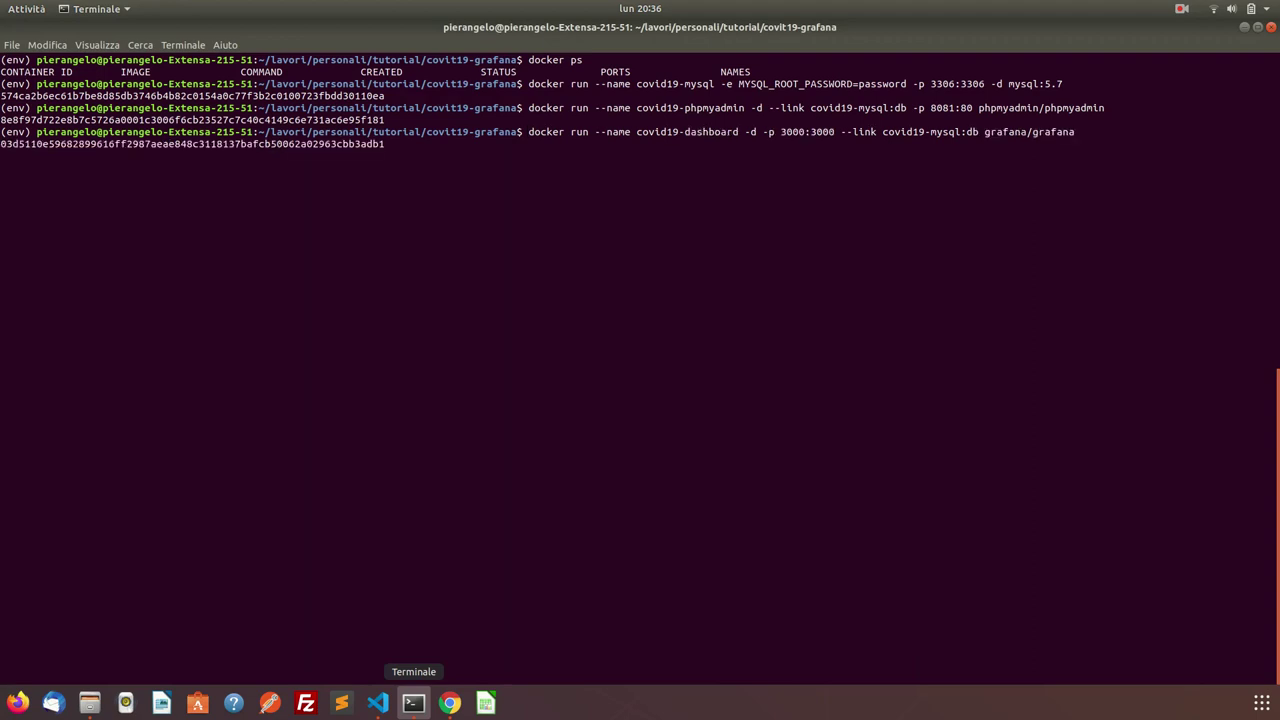
type("docker ps")
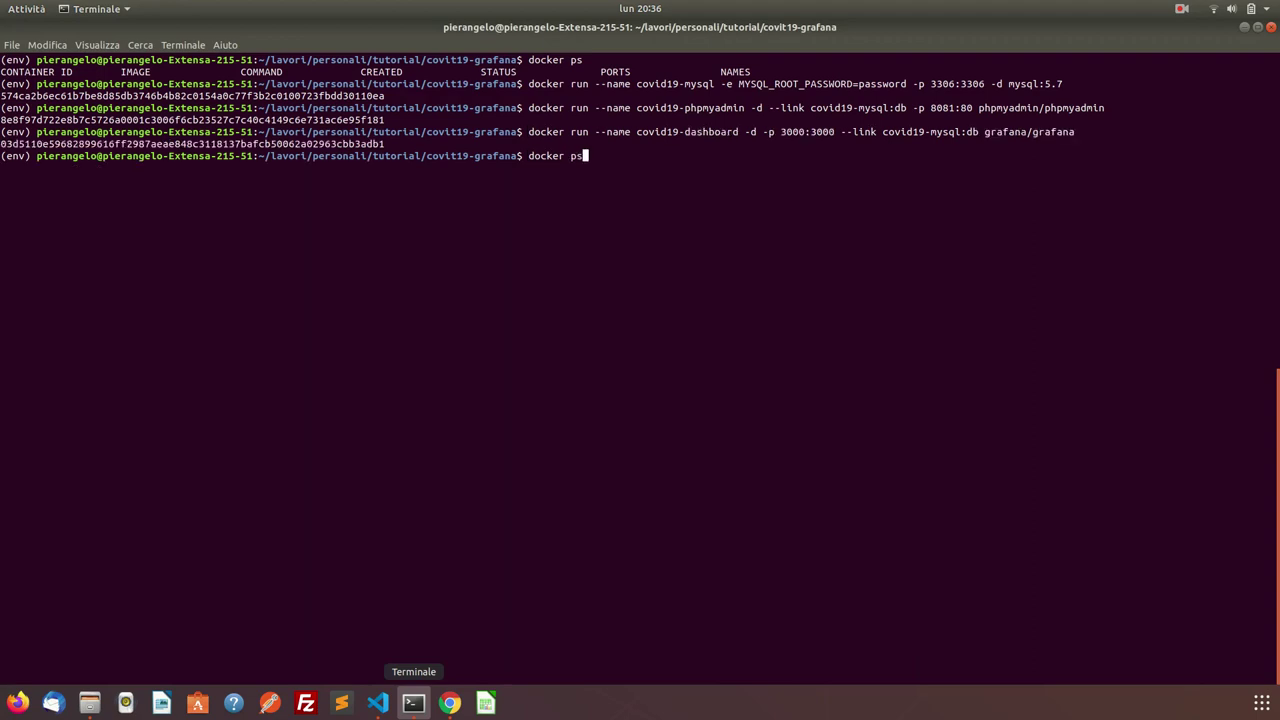
key("Return")
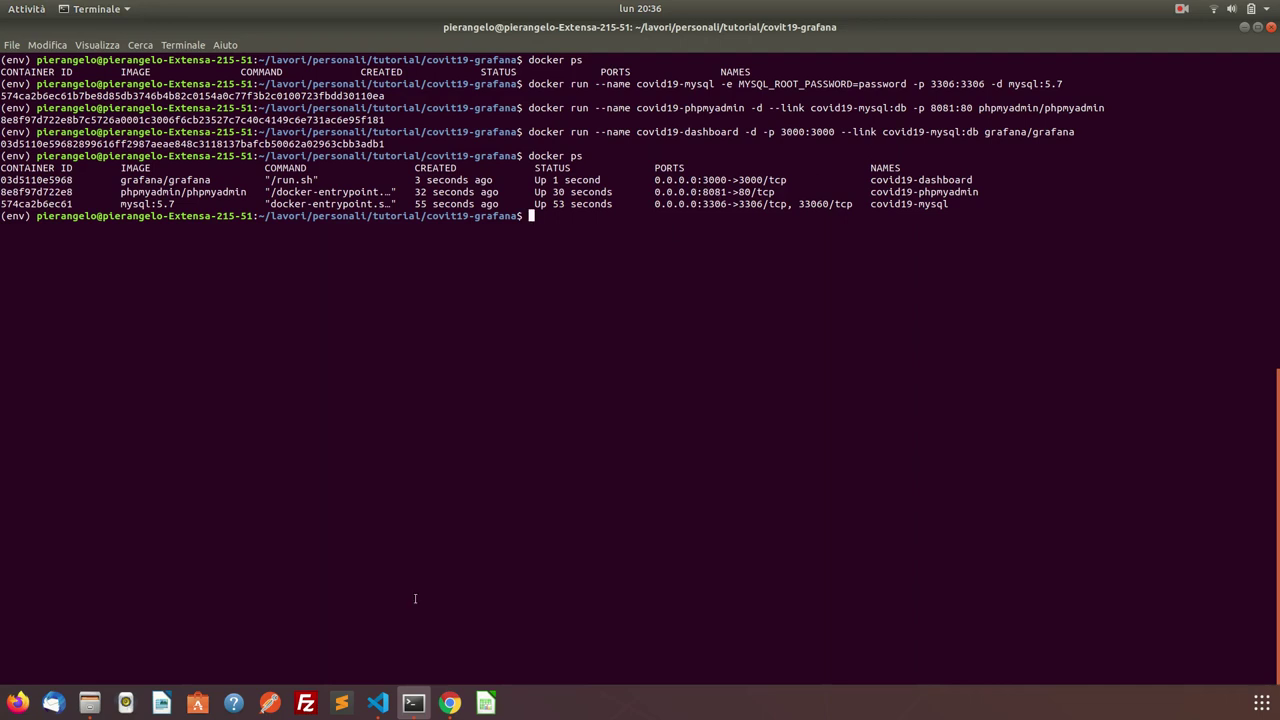
Load phpMyAdmin at 0.0.0.0:8081 in a new browser tab.
left_click(449, 703)
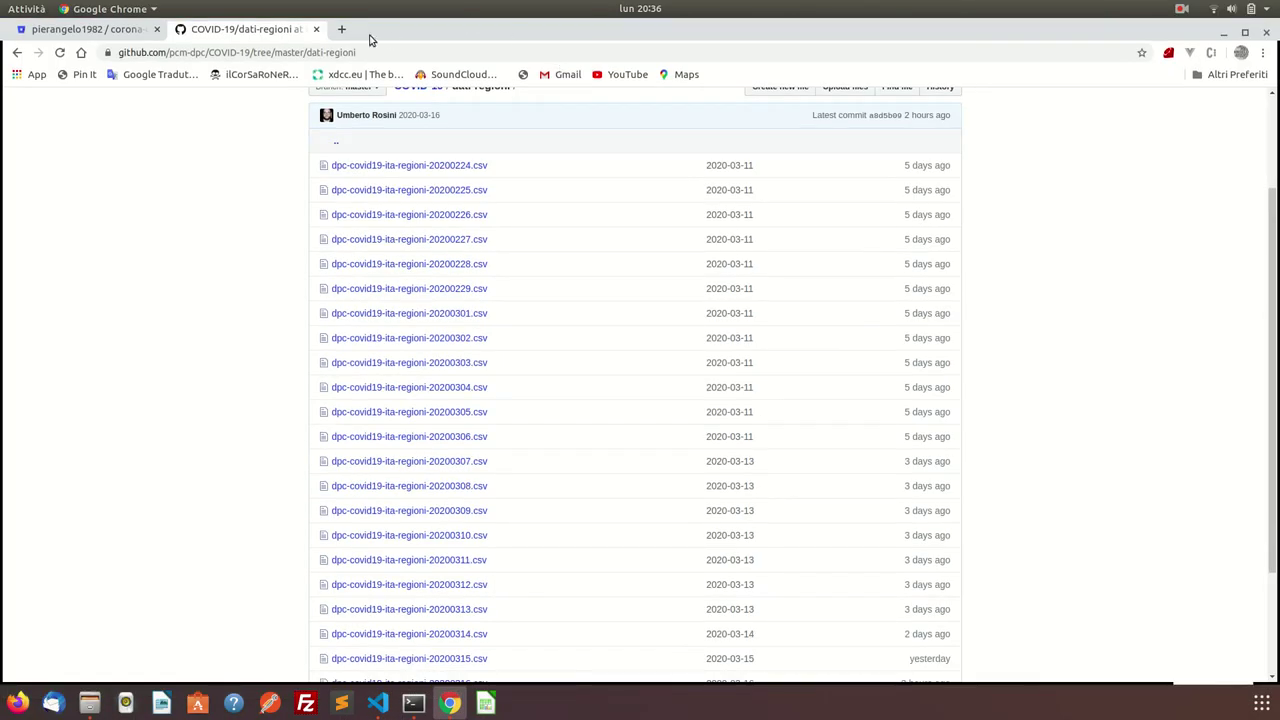
left_click(341, 29)
type("0.0.0.0:8080")
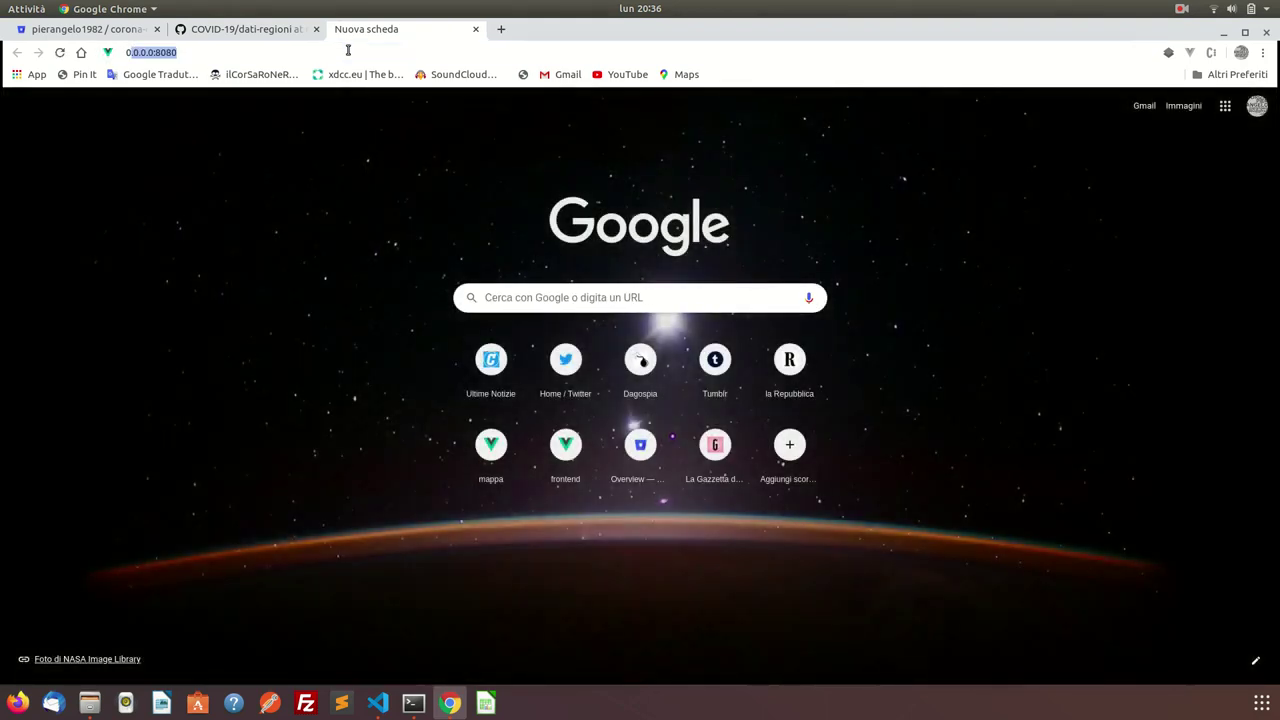
key("Down")
key("Up")
key("Down")
key("Down")
key("Return")
Log in as root with the account password and open the Databases page.
type("root")
key("Tab")
type("p")
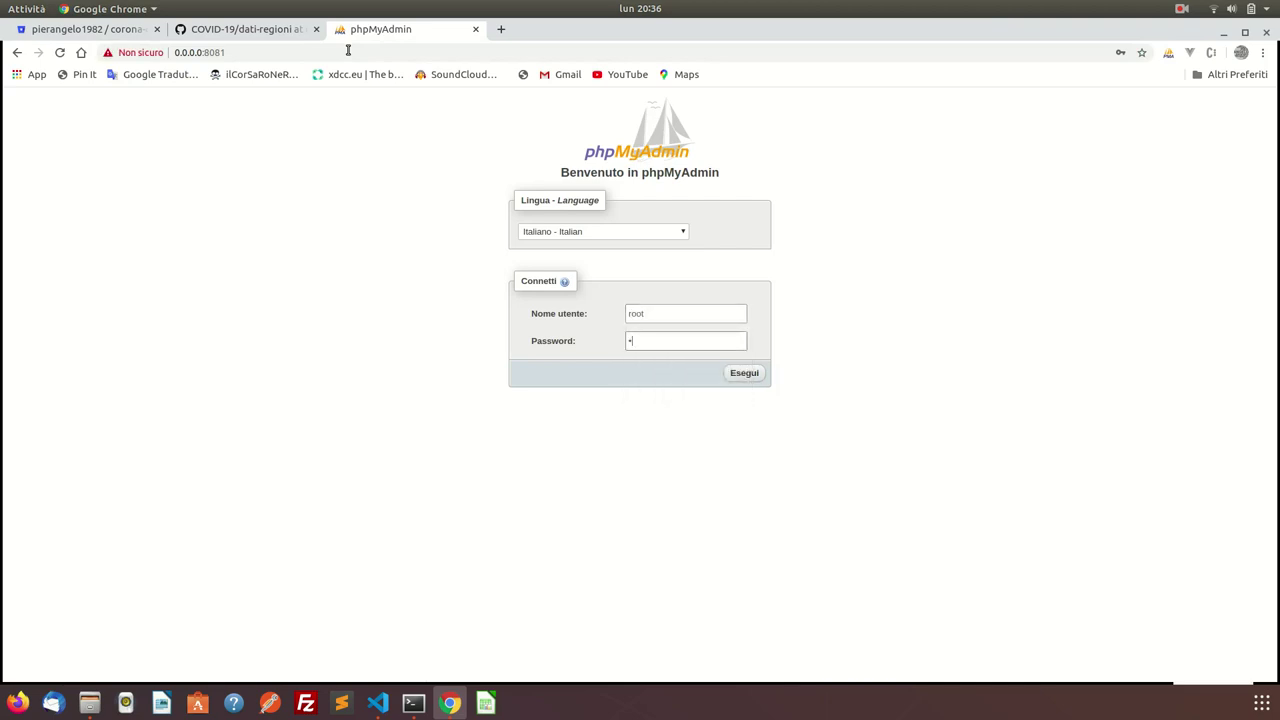
type("assword")
key("Return")
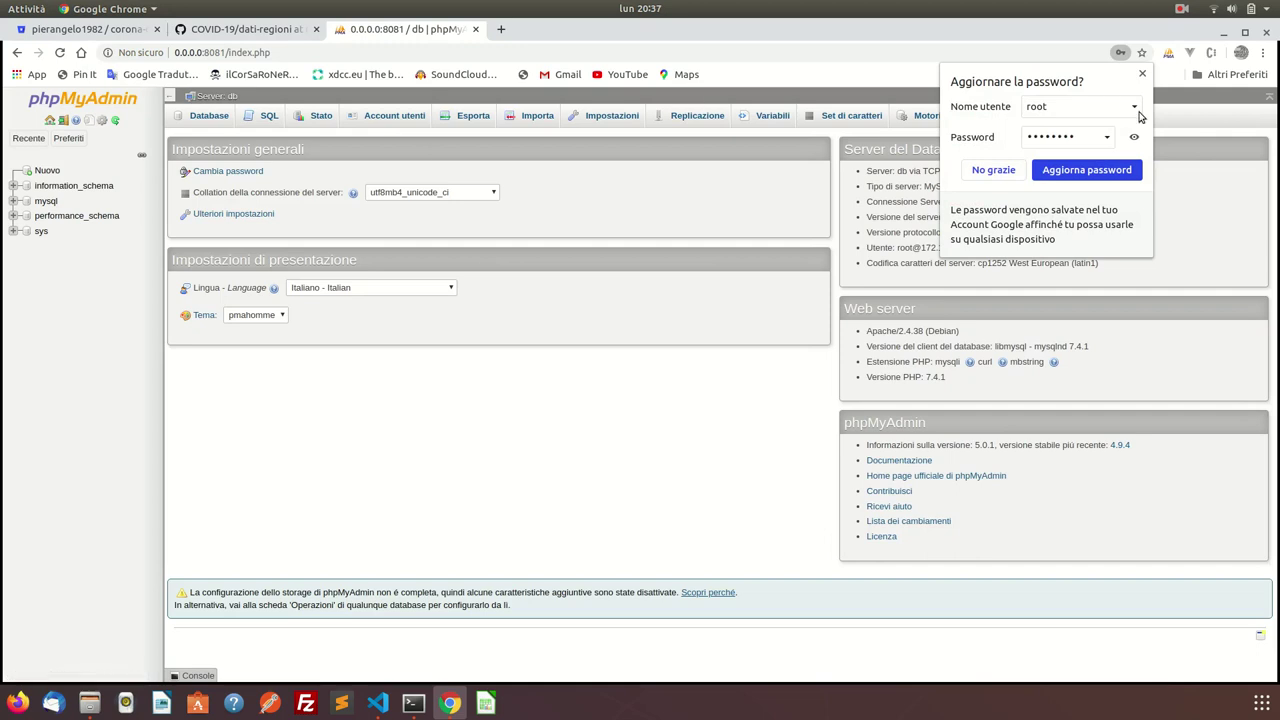
left_click(1145, 77)
left_click(214, 122)
left_click(262, 211)
Create a database named covid19, select it, and open its Importa page.
type("covid19")
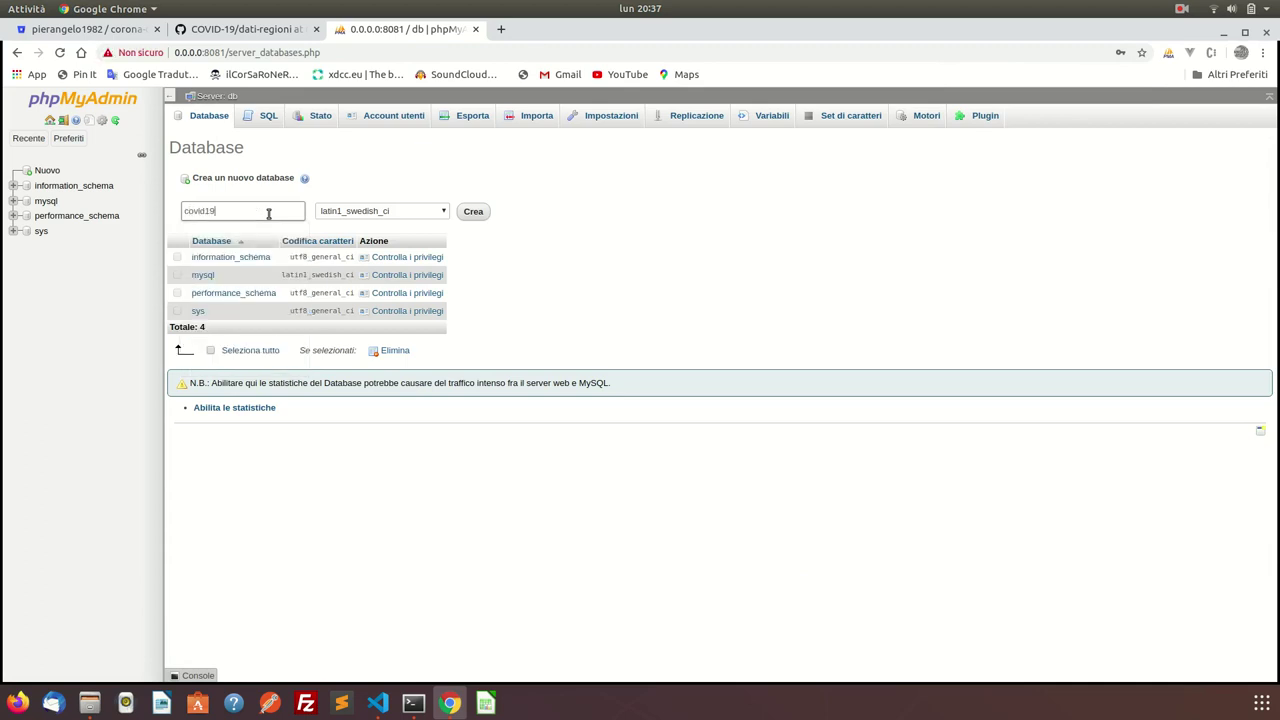
key("Return")
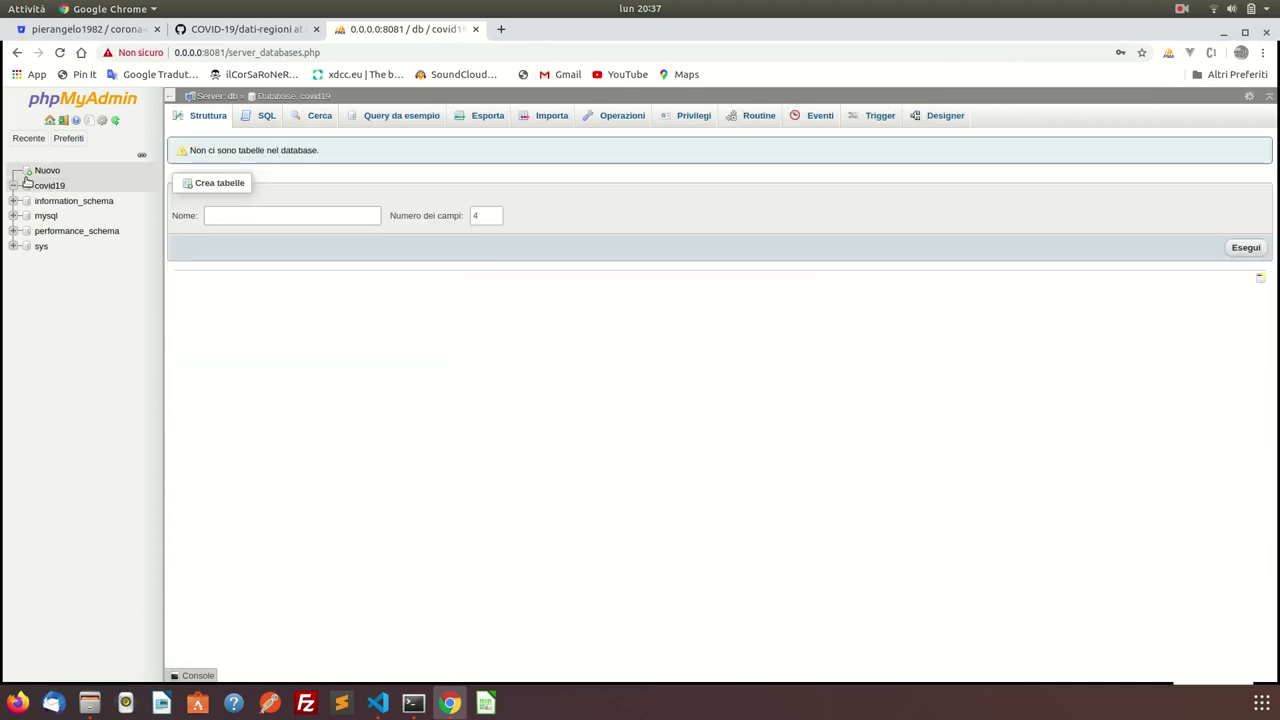
left_click(56, 188)
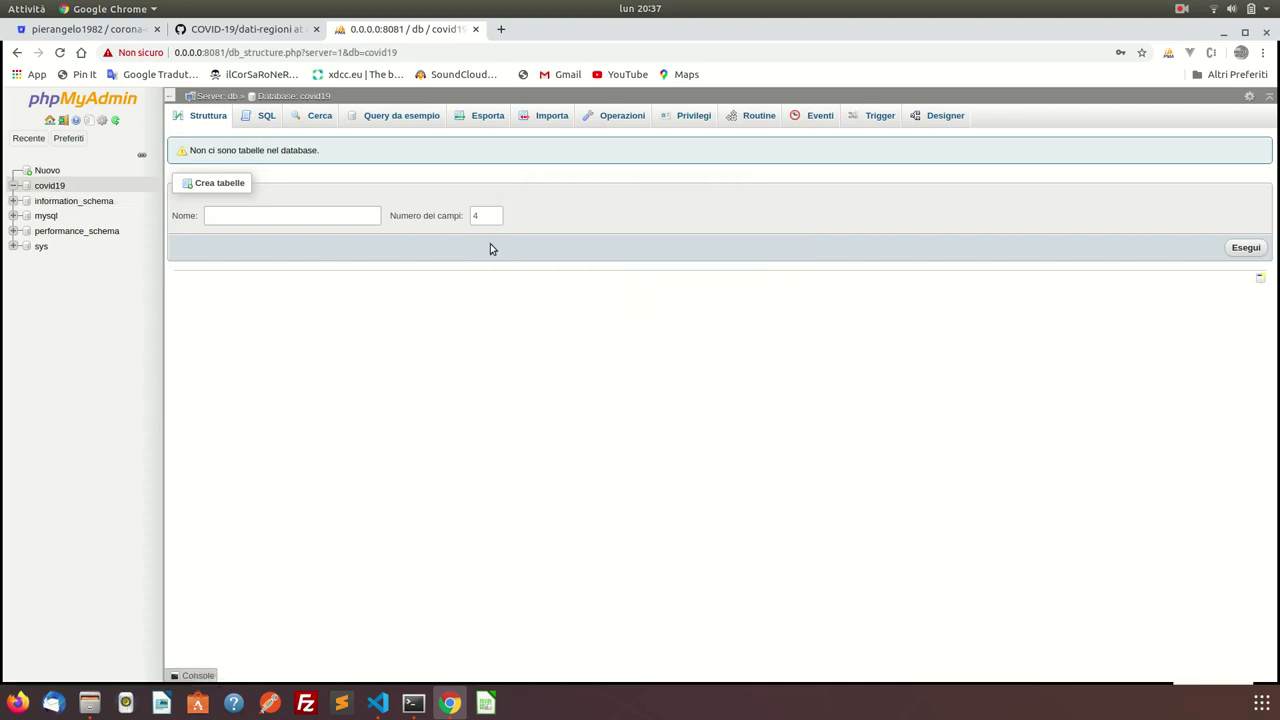
left_click(552, 117)
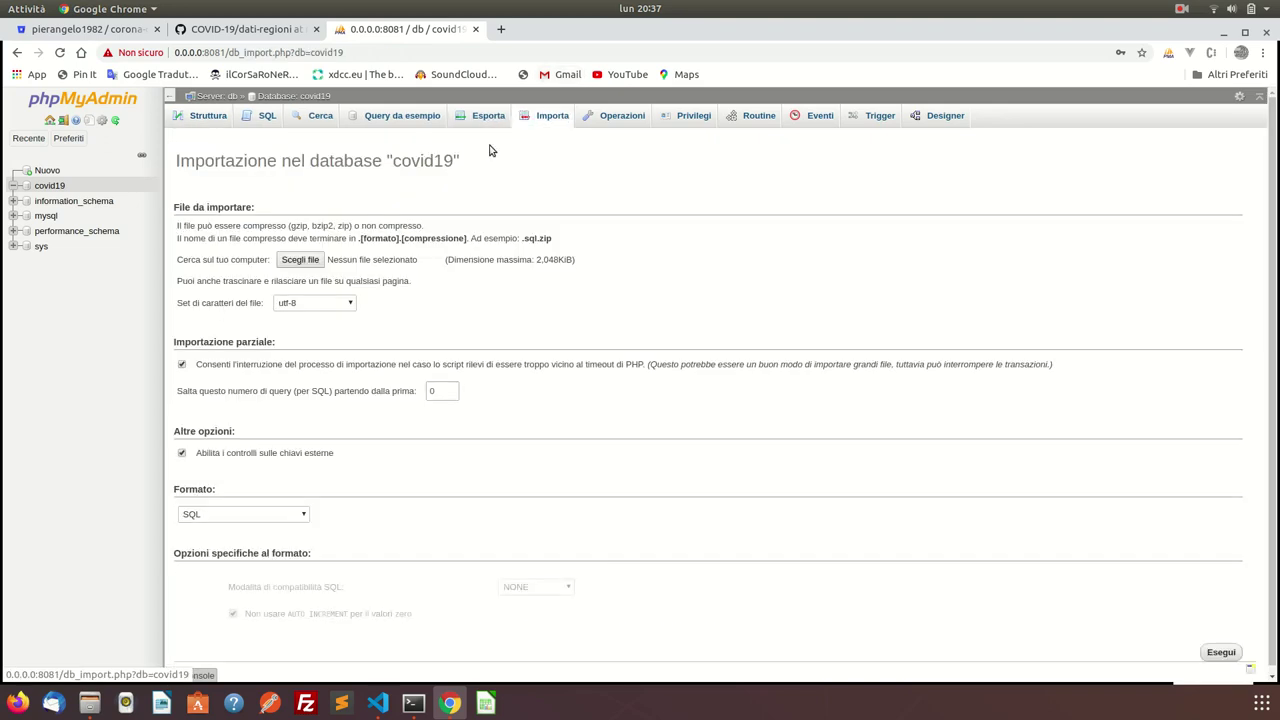
Choose regioni.sql from lavori/personali/tutorial/covit19-grafana as the import file.
left_click(300, 259)
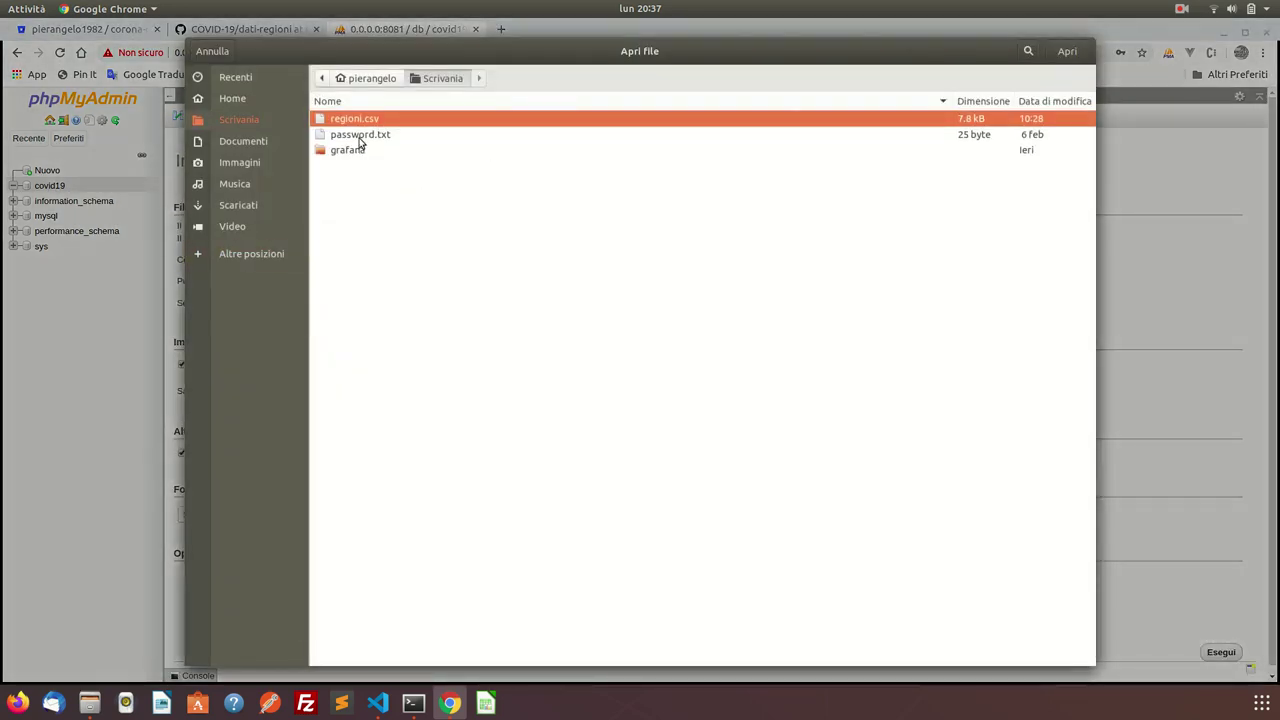
left_click(375, 84)
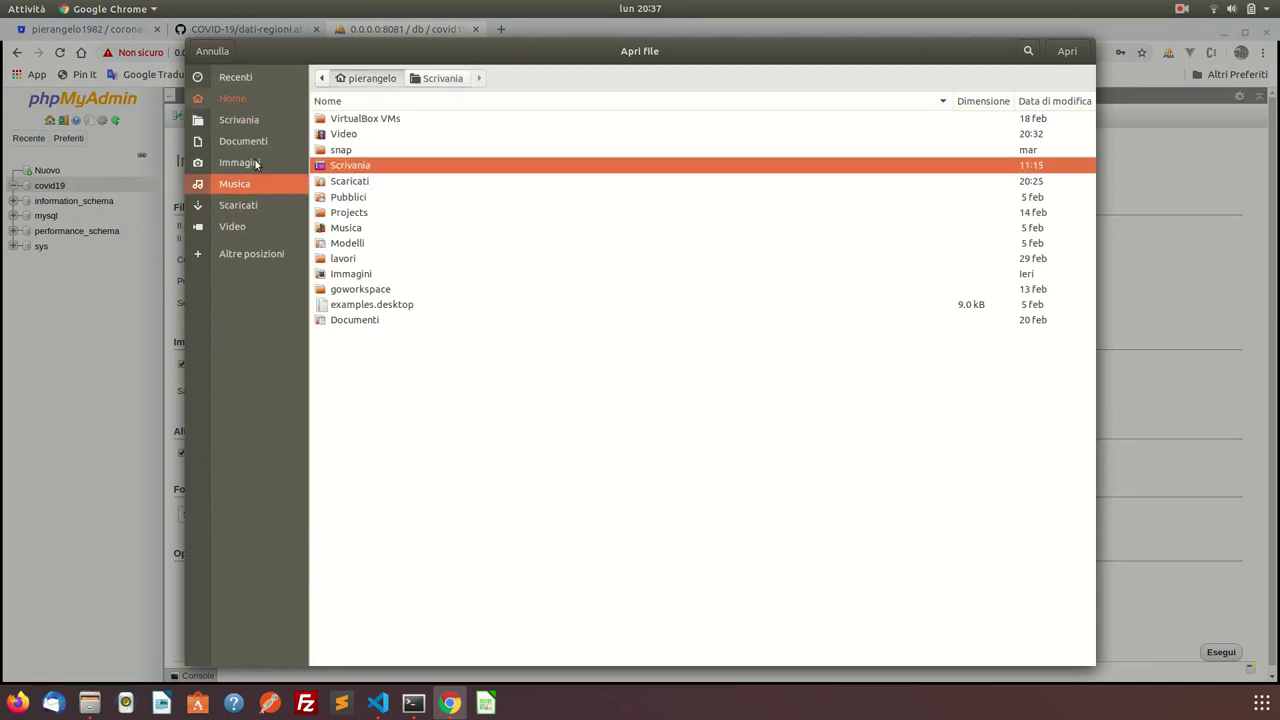
left_click(240, 104)
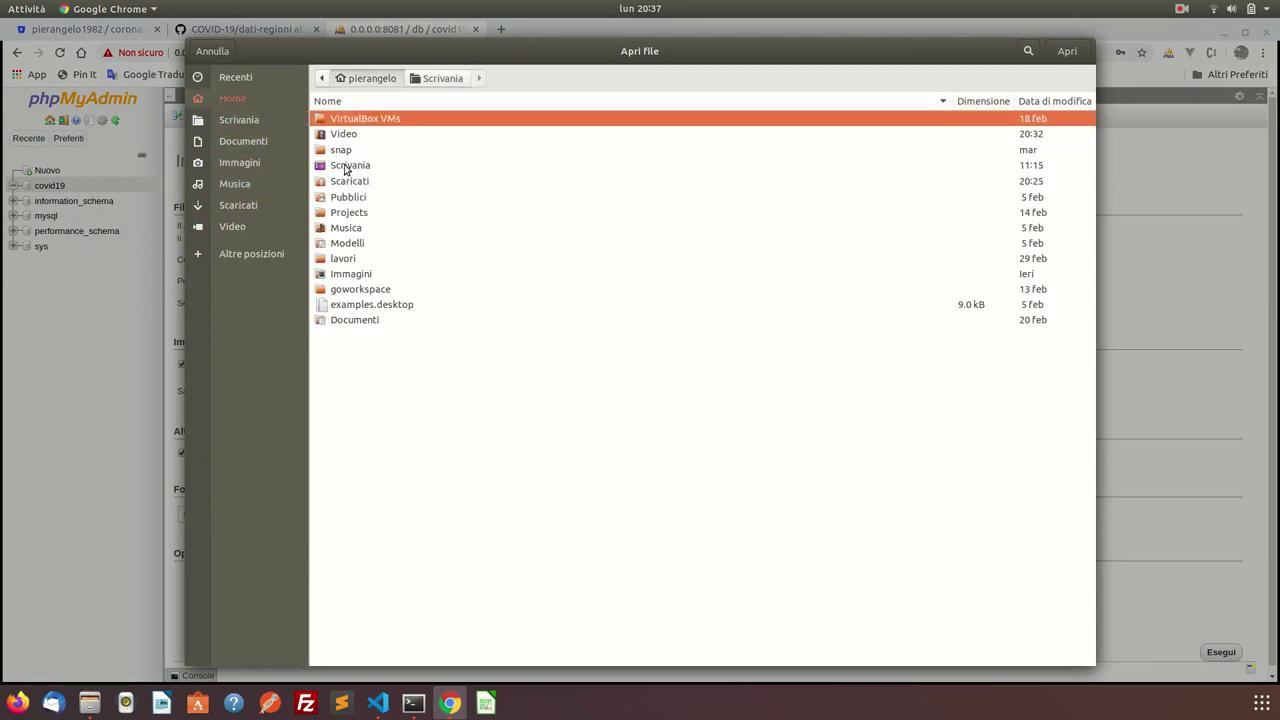
double_click(345, 259)
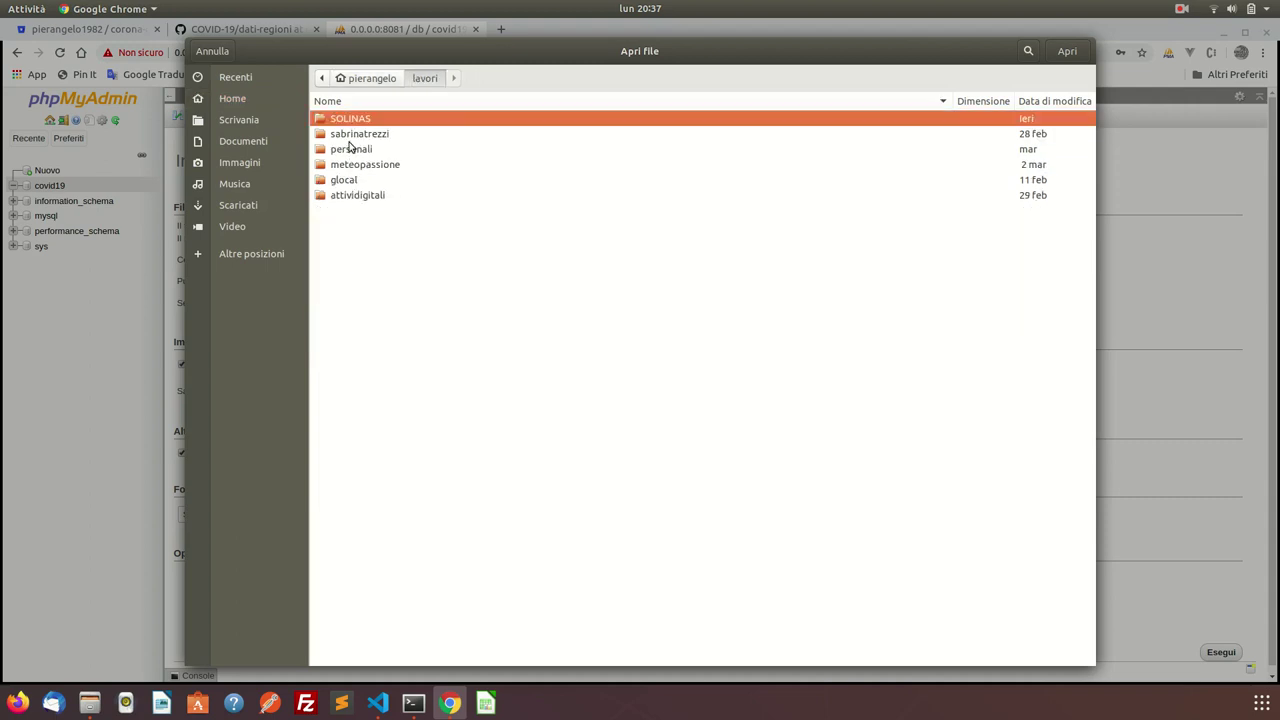
double_click(351, 149)
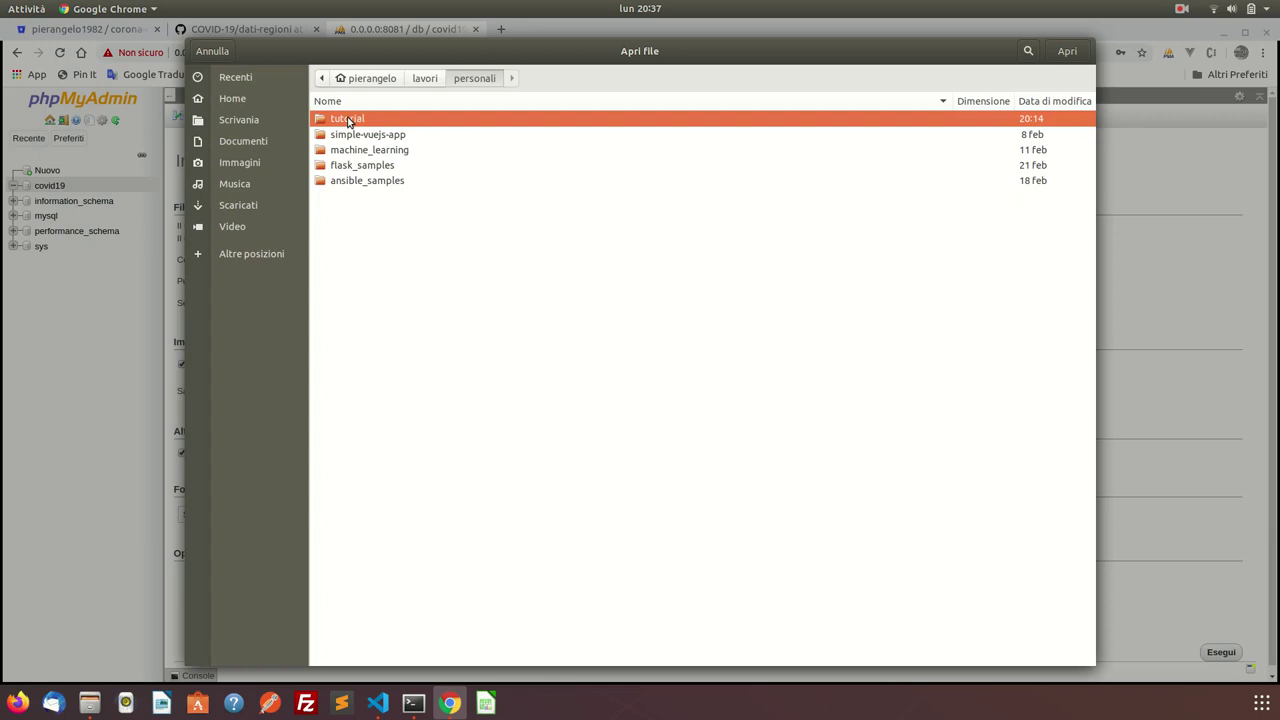
double_click(349, 121)
double_click(352, 133)
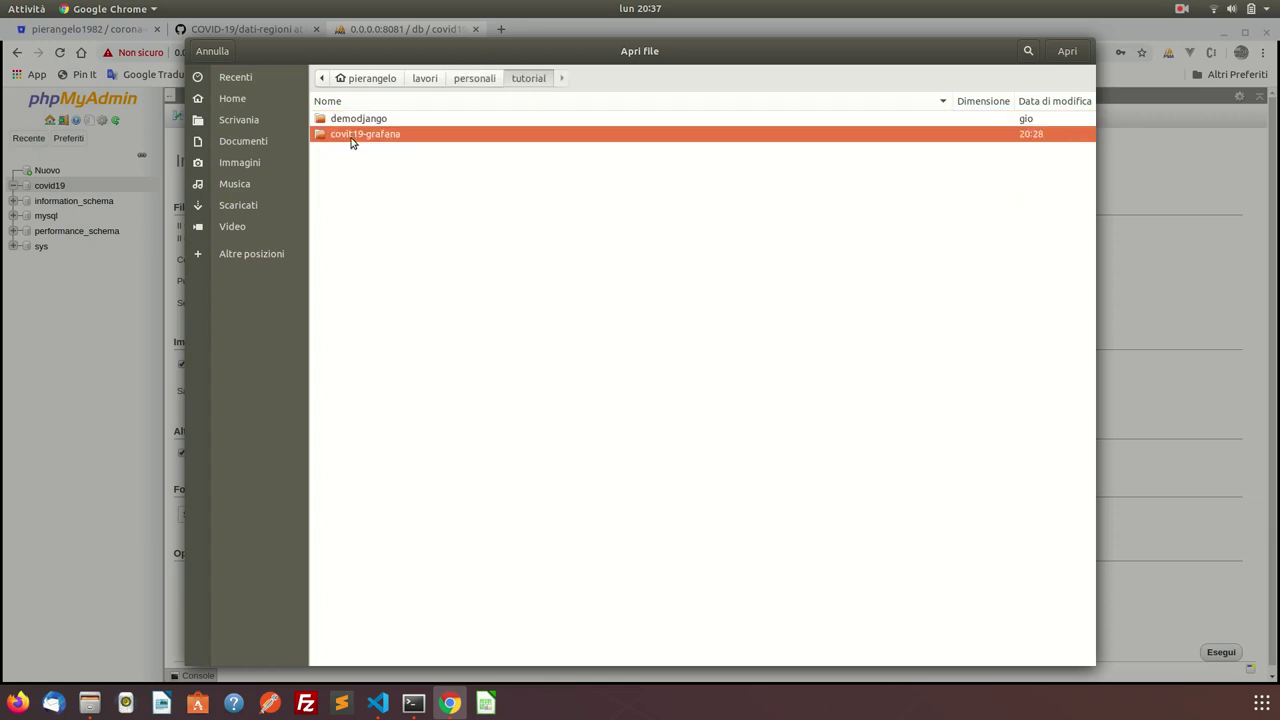
double_click(354, 150)
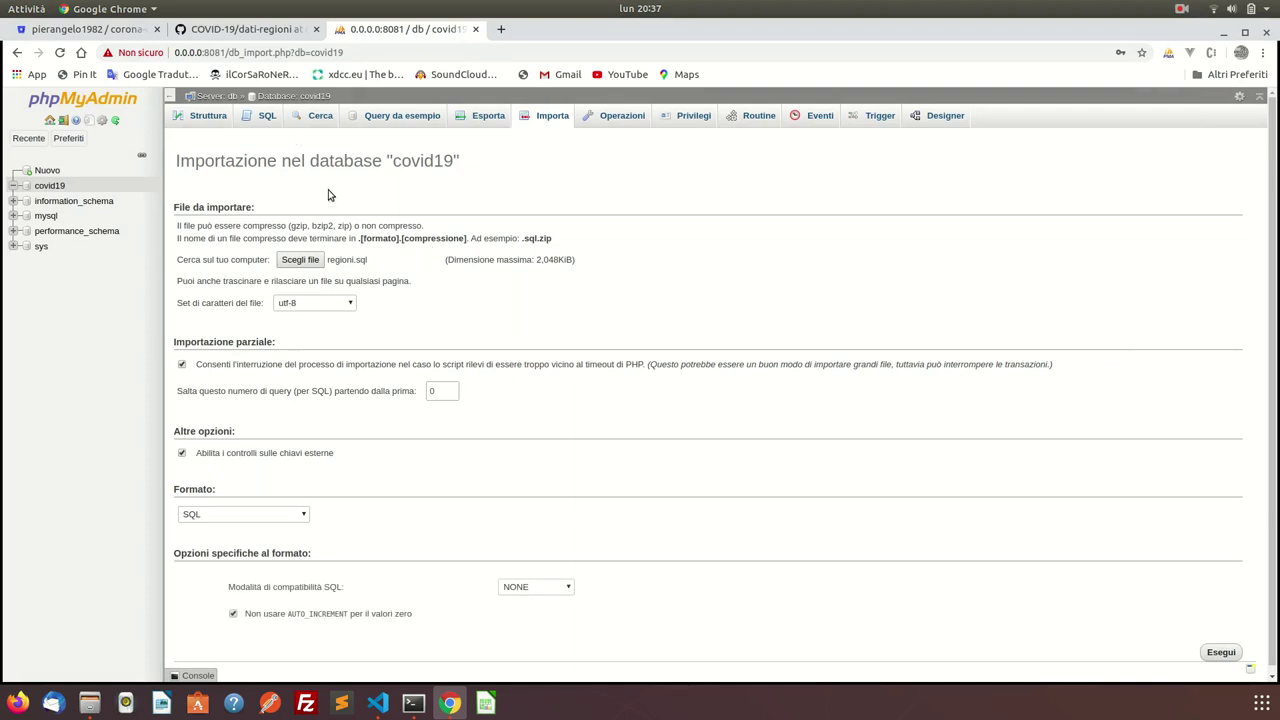
Run the import, then open the regioni table's Struttura tab.
scroll(484, 462, "down", 1)
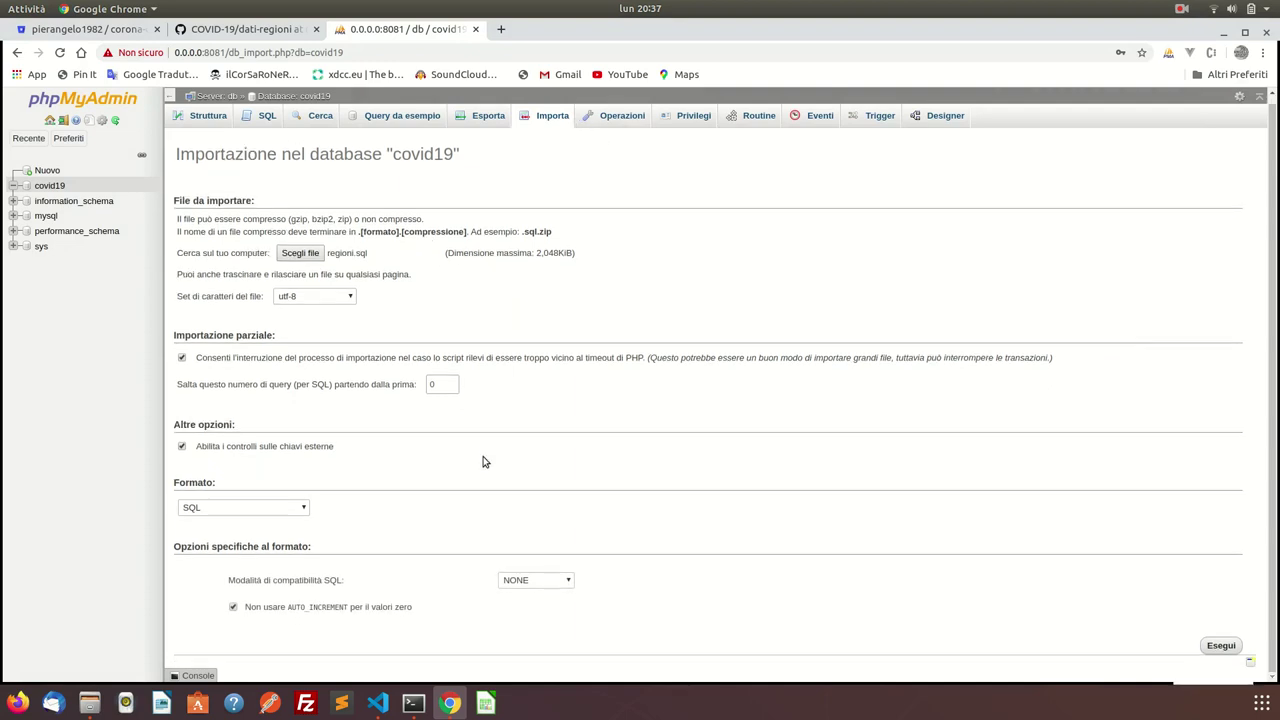
left_click(1222, 647)
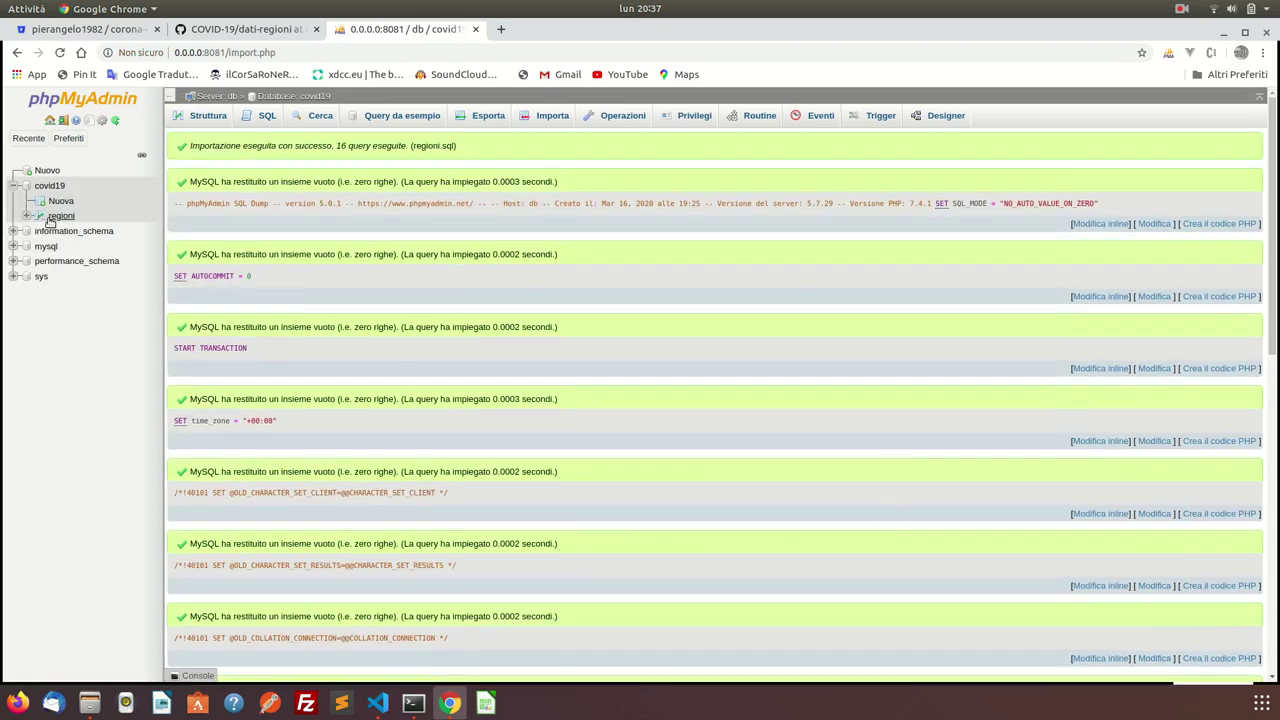
left_click(55, 216)
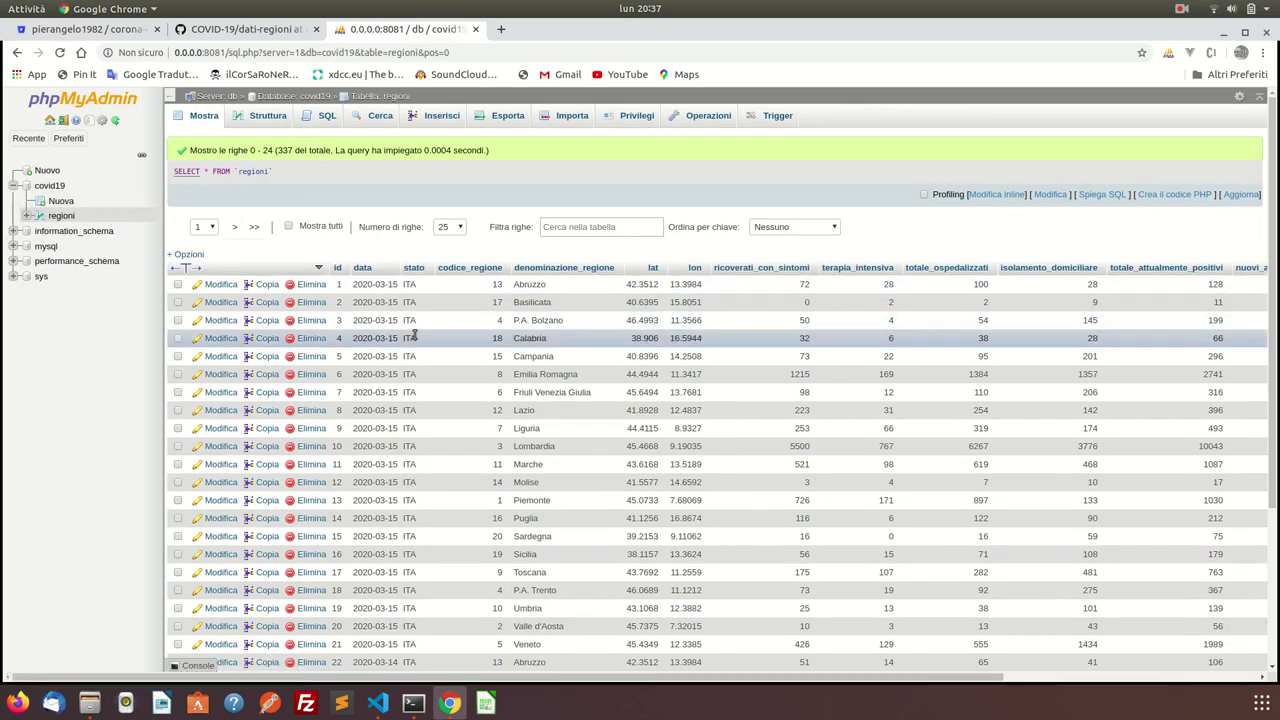
left_click(272, 117)
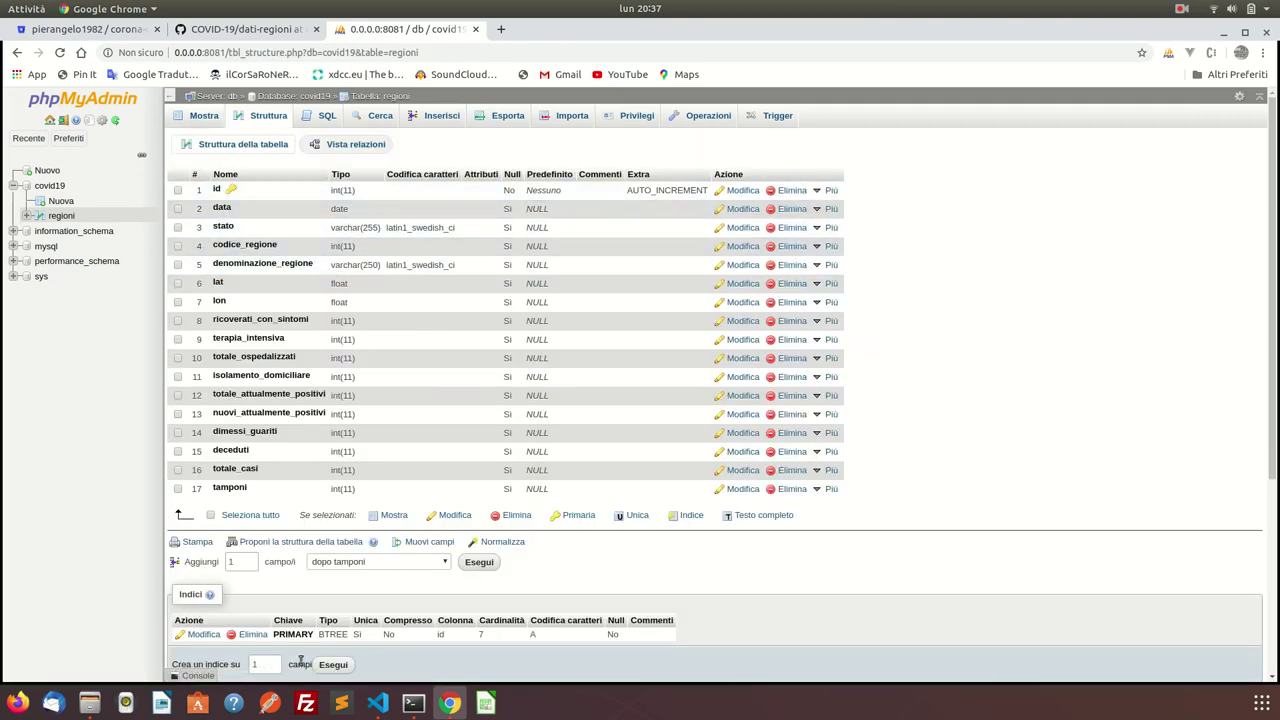
Open the project's dati-regioni folder in Files and scroll its CSV list.
left_click(97, 701)
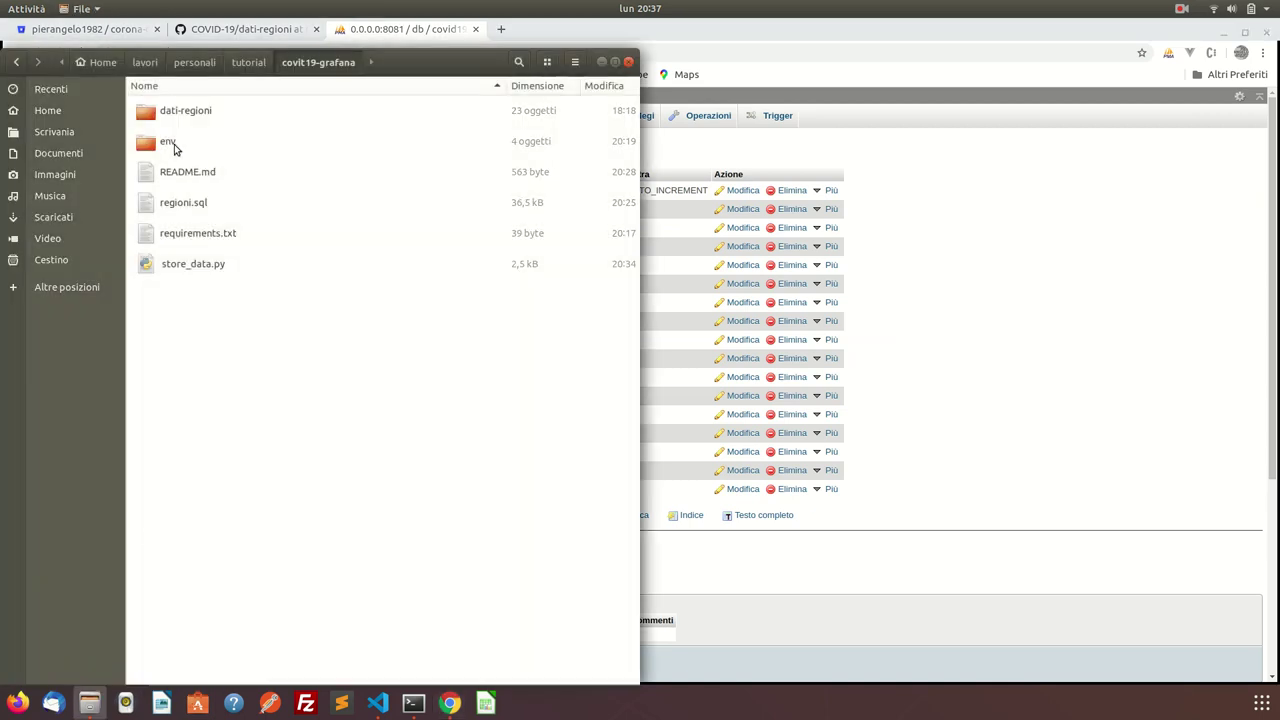
double_click(175, 115)
scroll(250, 297, "down", 3)
scroll(249, 294, "up", 1)
scroll(280, 323, "down", 1)
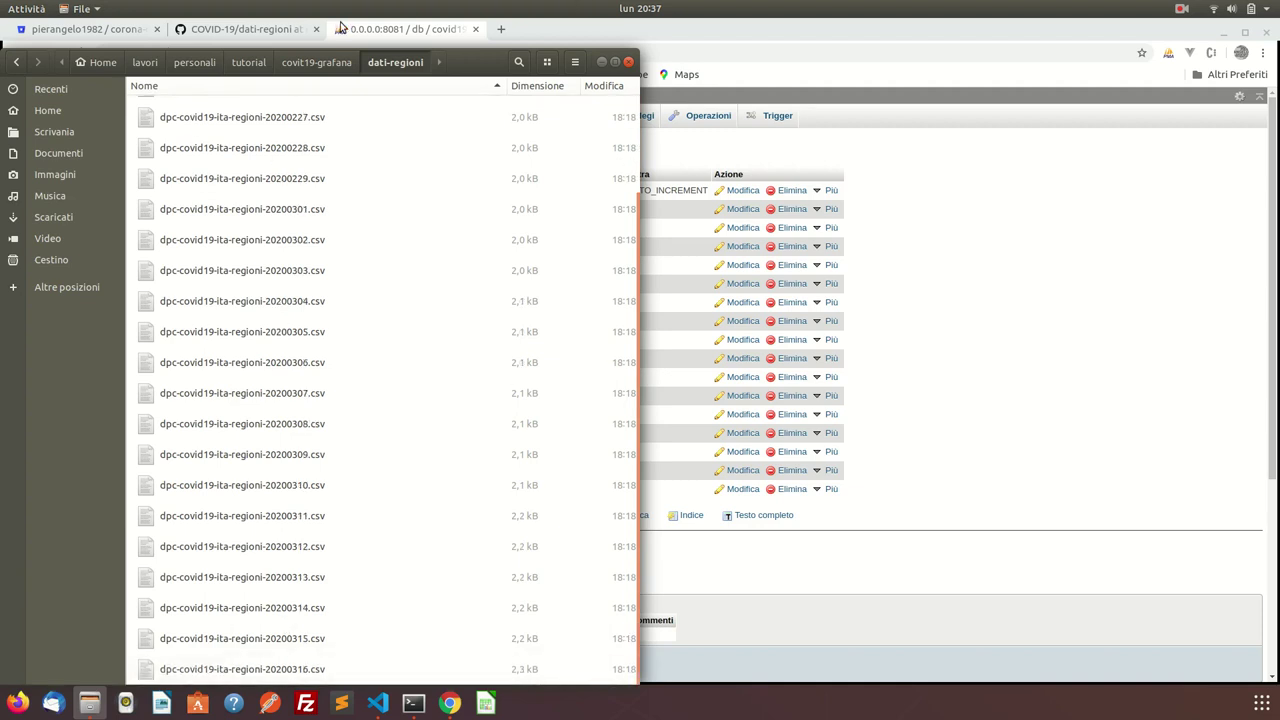
Check the browser tabs, then open dpc-covid19-ita-regioni-20200316.csv from Files.
left_click(272, 28)
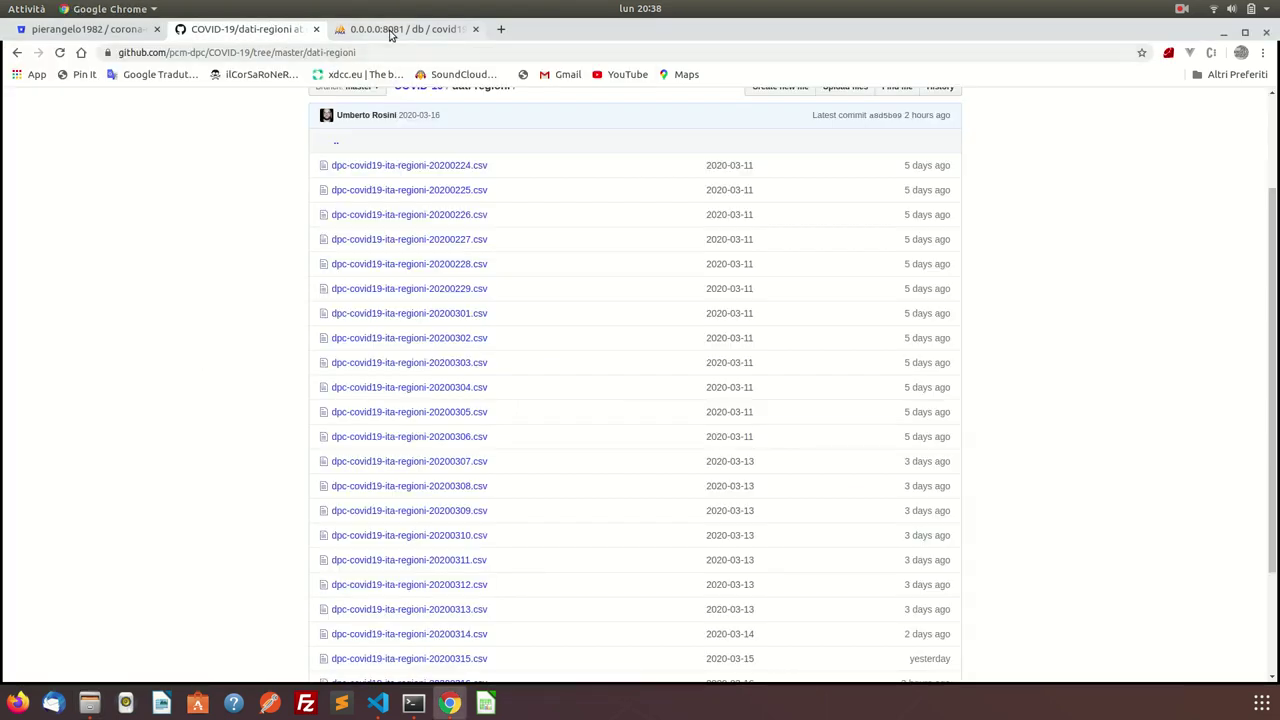
left_click(390, 30)
key("ctrl+1")
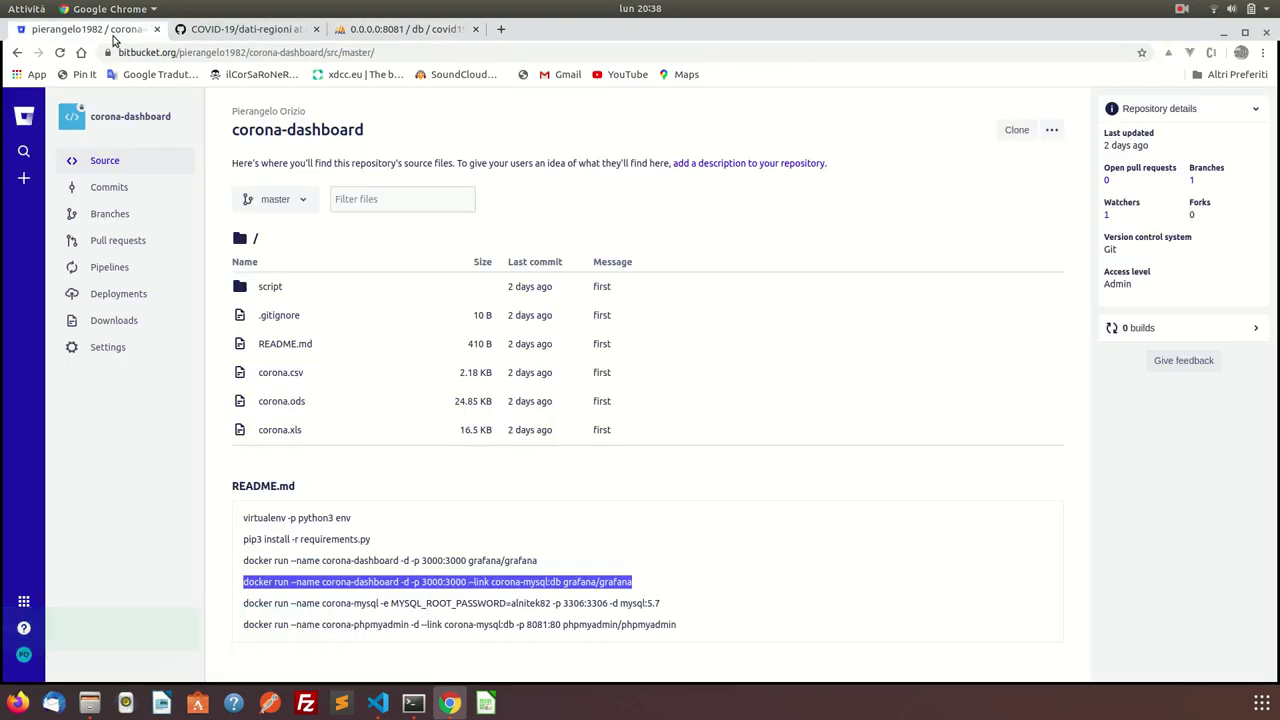
left_click(364, 31)
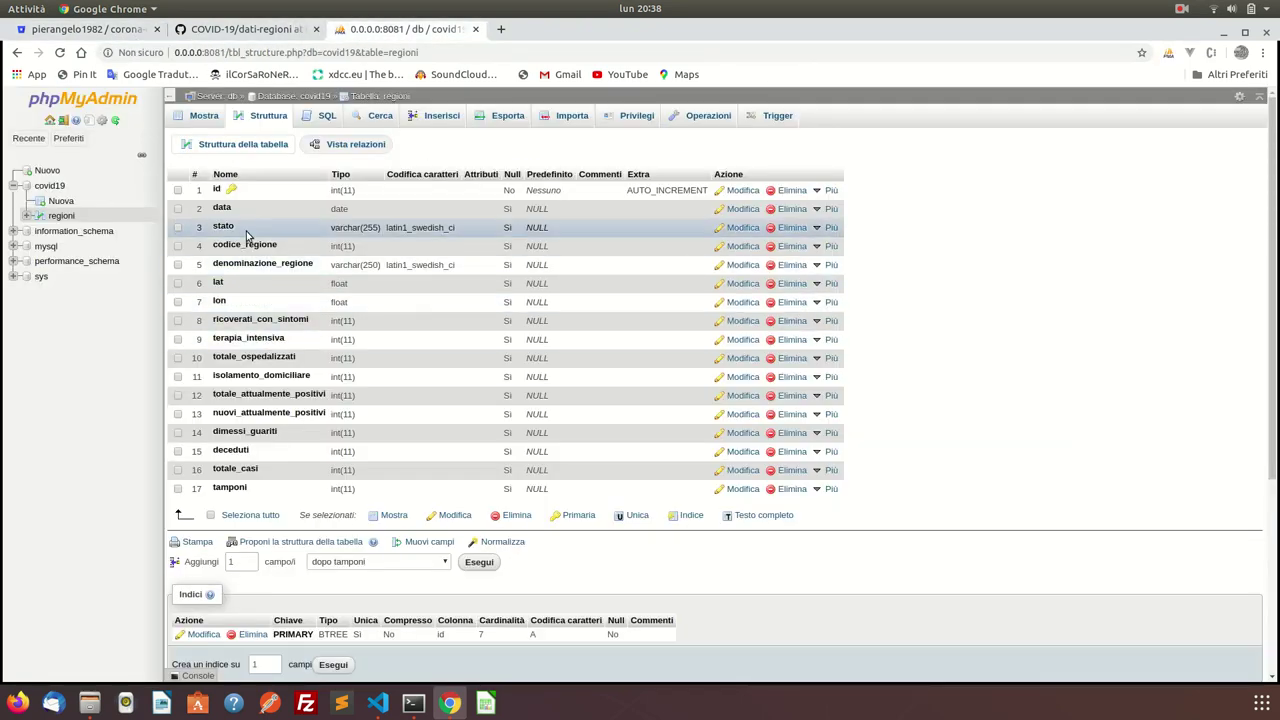
left_click(89, 703)
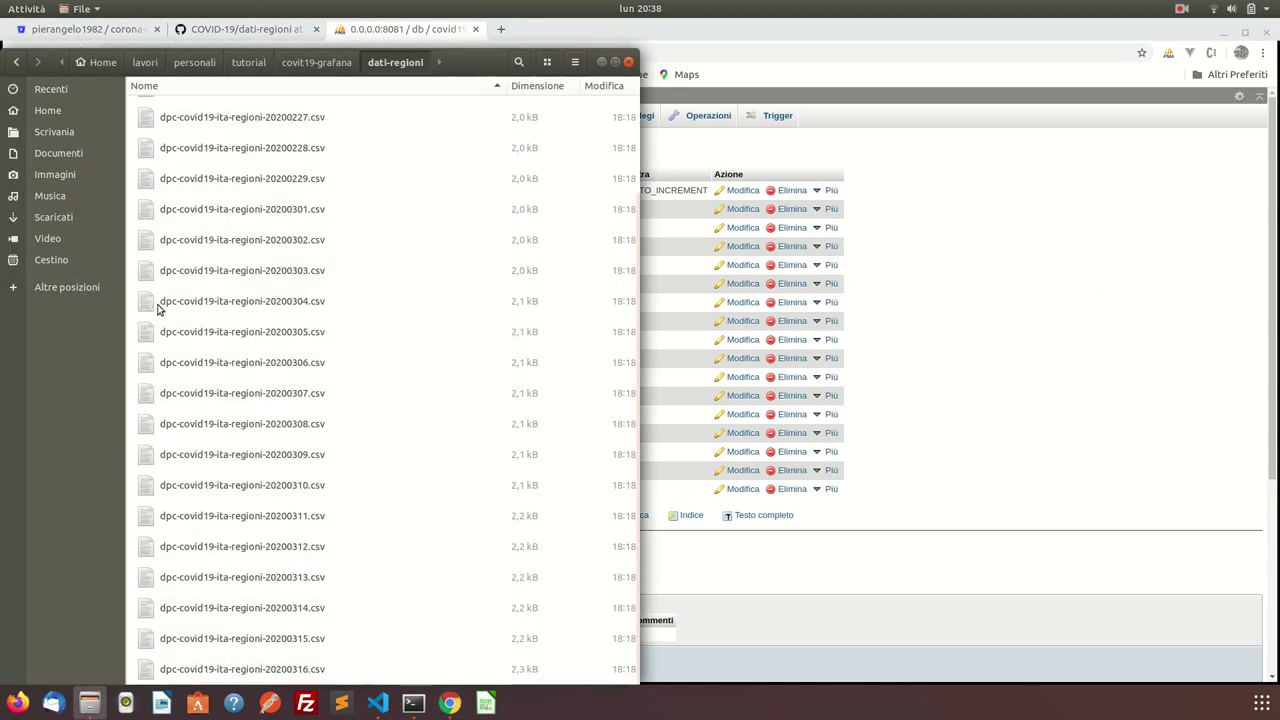
double_click(296, 669)
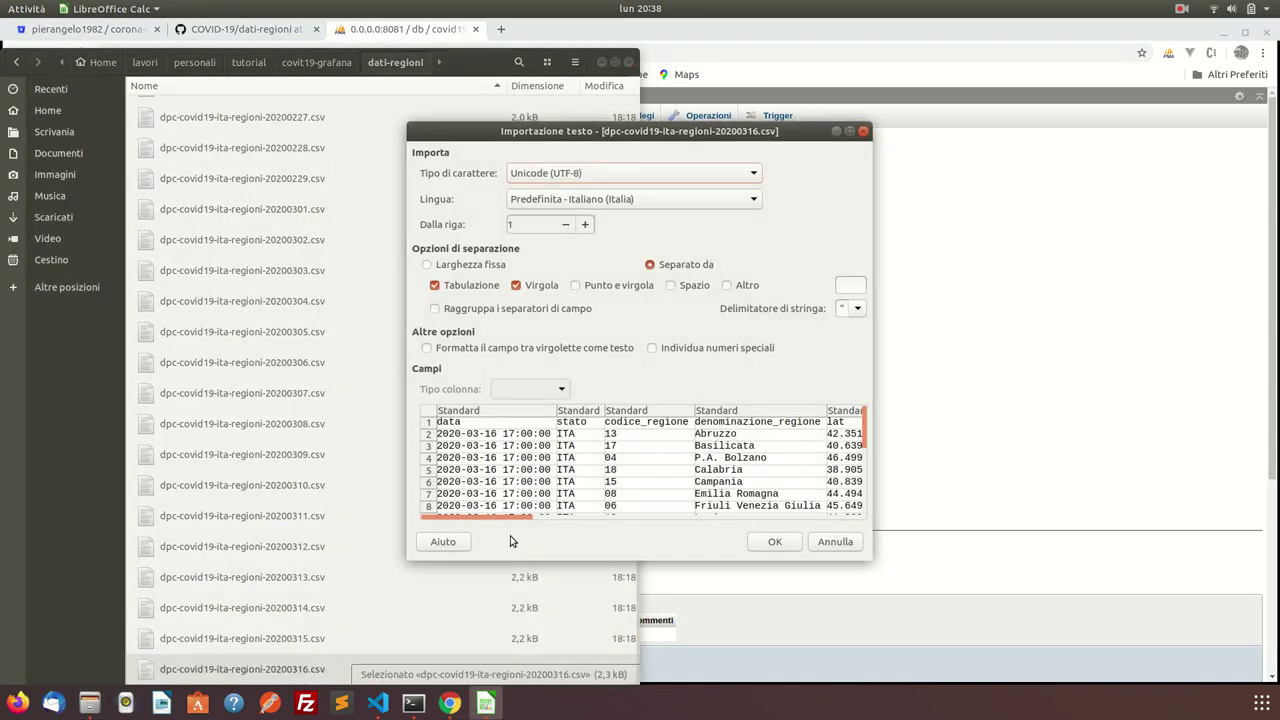
Open the 20200316 CSV in Calc with default import settings, scan its columns, then close it.
left_click(775, 542)
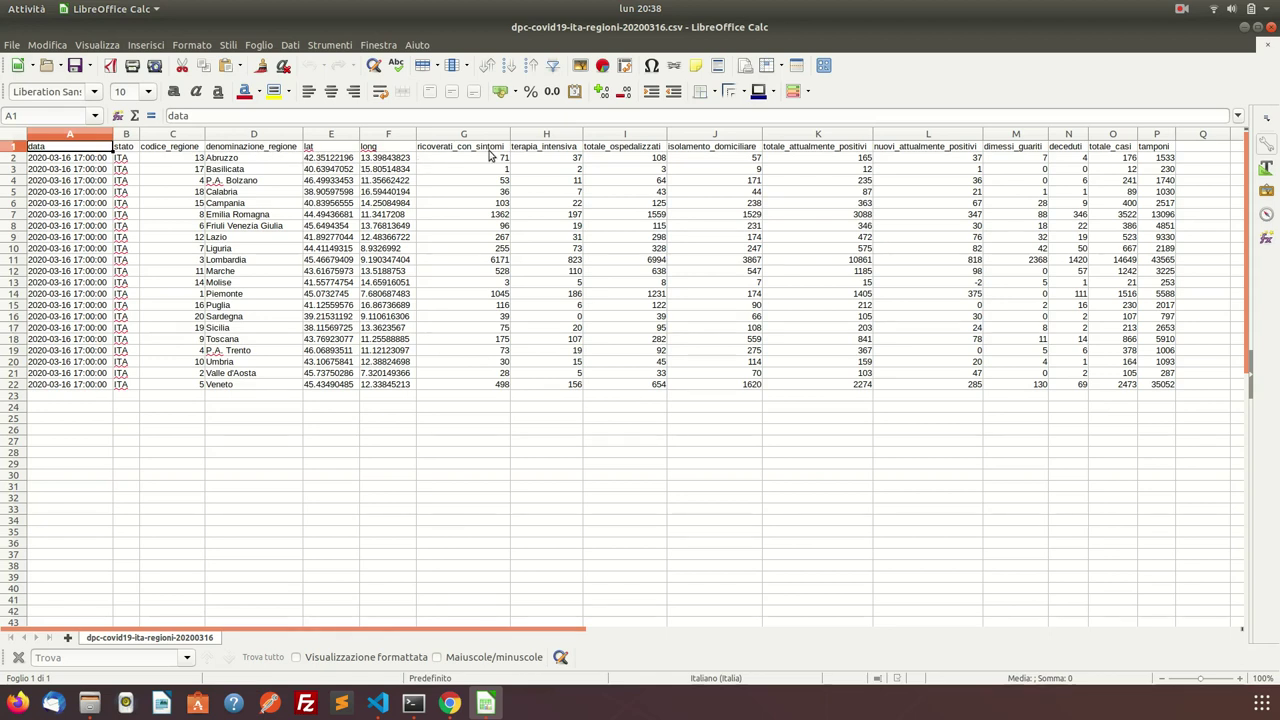
scroll(492, 157, "right", 1)
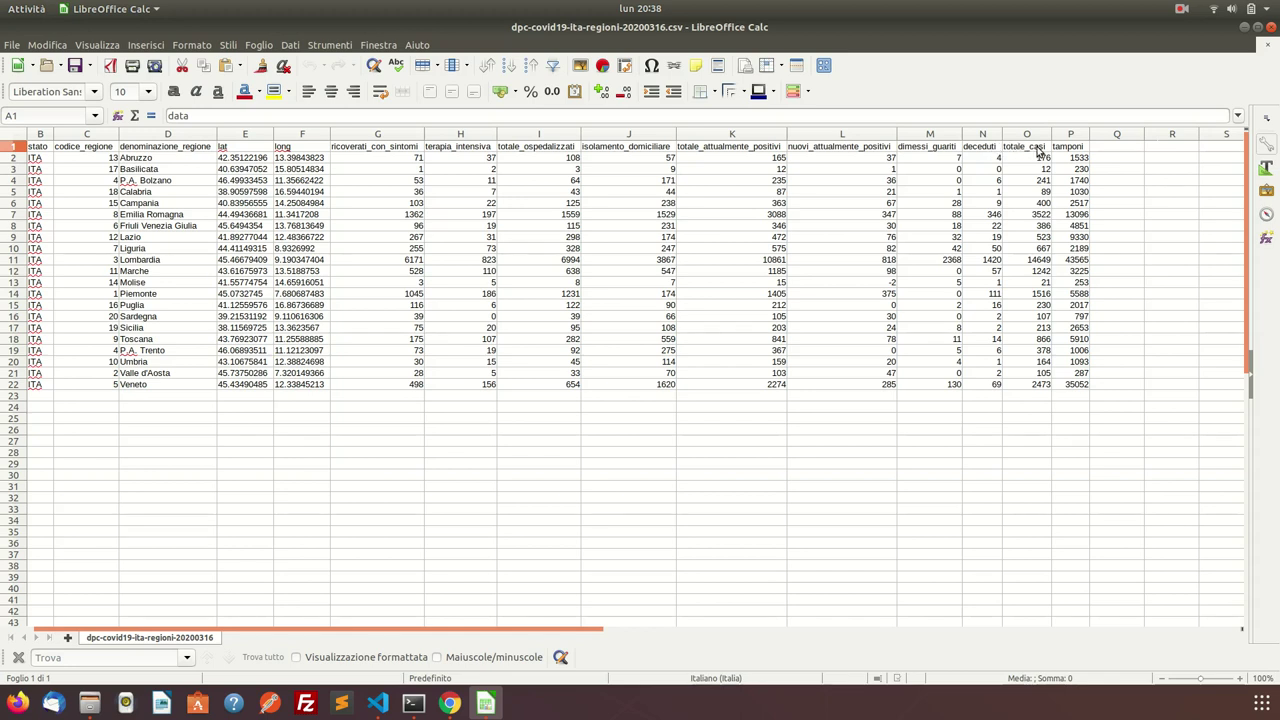
left_click(1272, 32)
key("Escape")
left_click(778, 115)
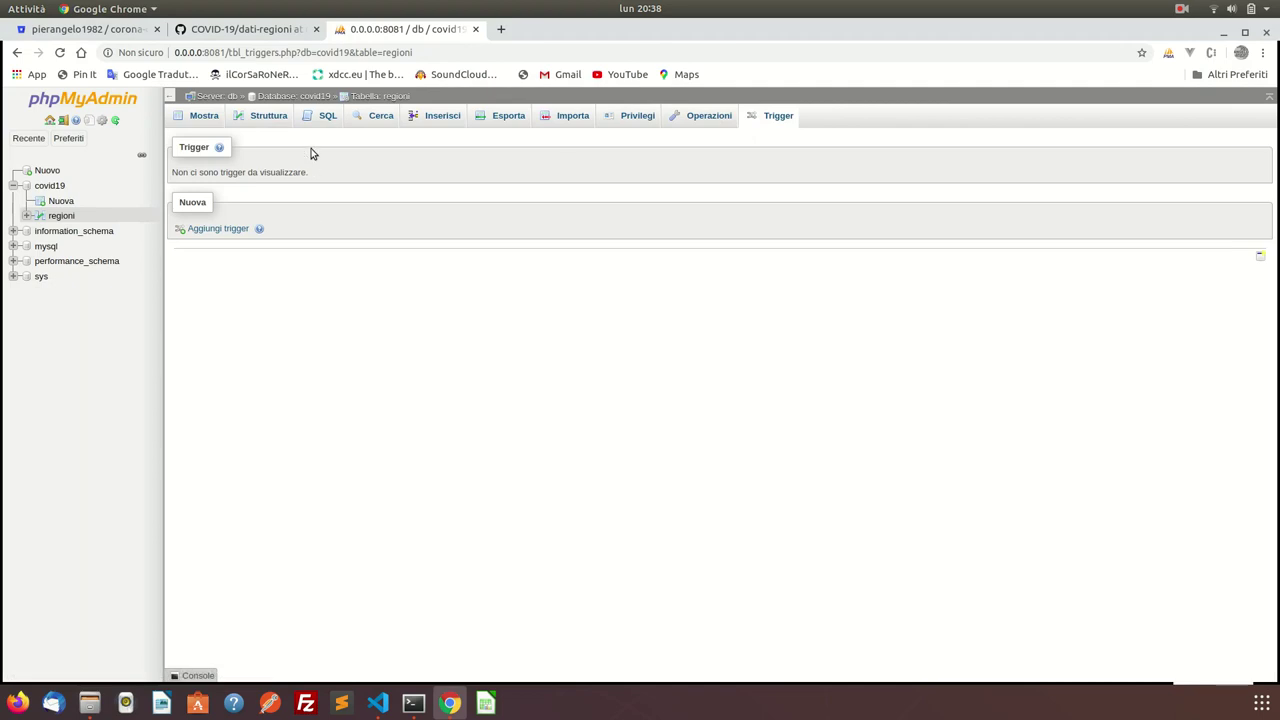
Check the regioni table's Mostra rows and Struttura columns, then bring VS Code with README.md forward.
left_click(218, 117)
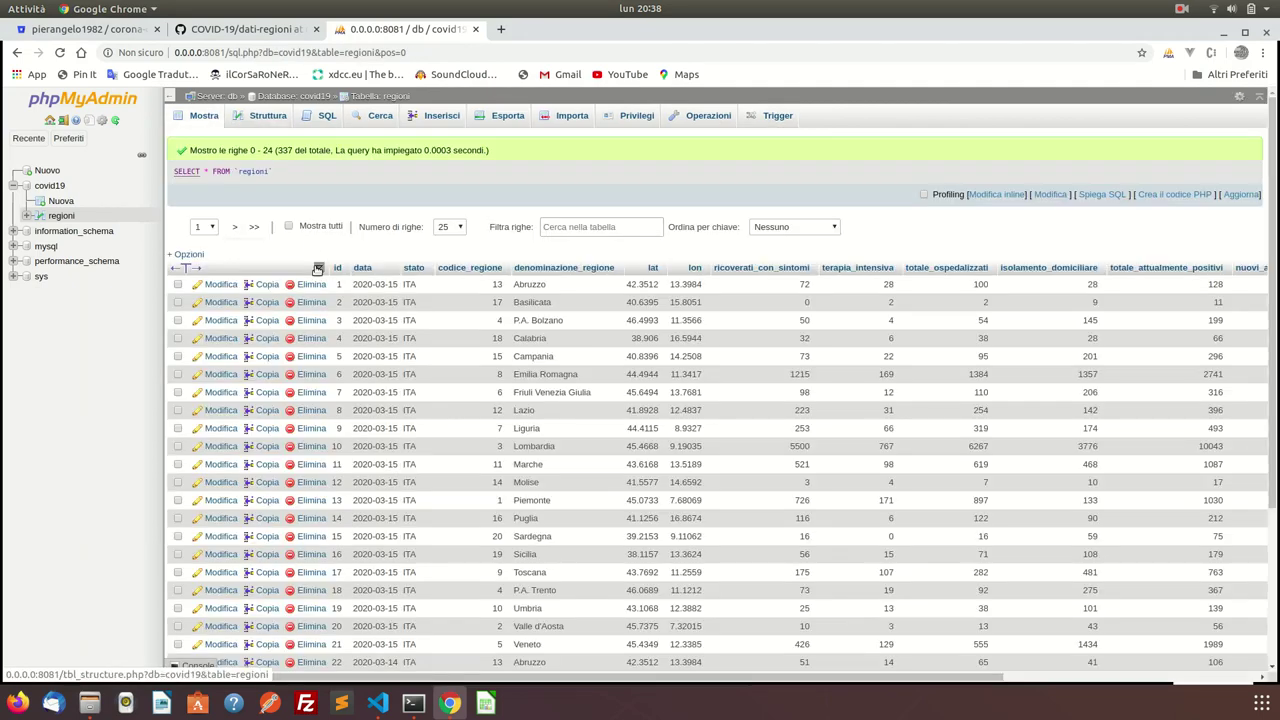
left_click(268, 116)
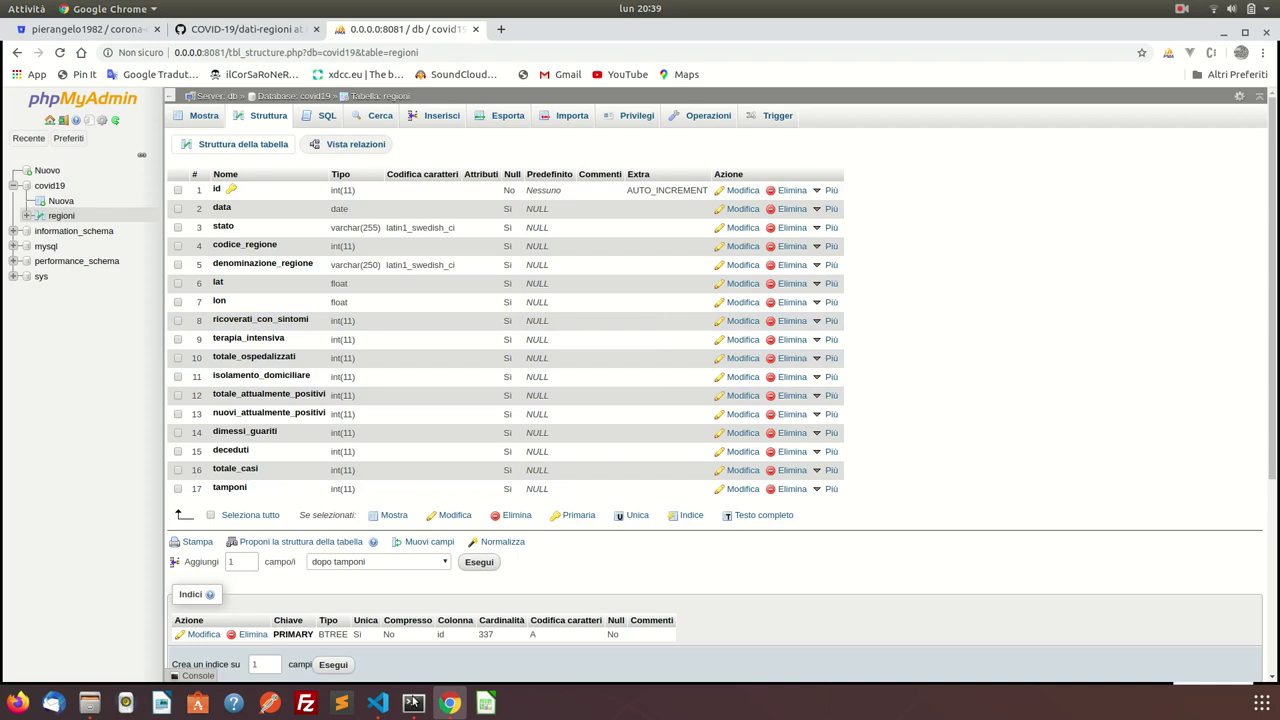
left_click(377, 703)
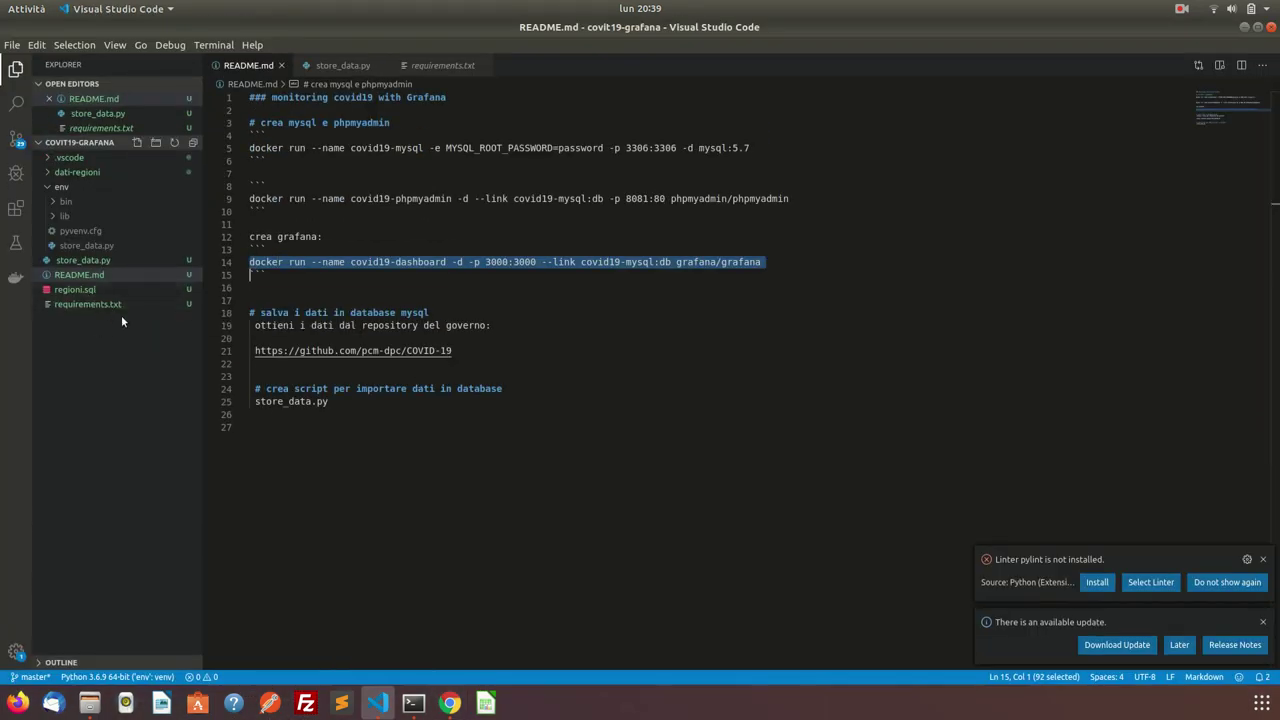
Review store_data.py's CSV int conversions and list the regional CSV files in dati-regioni.
left_click(97, 262)
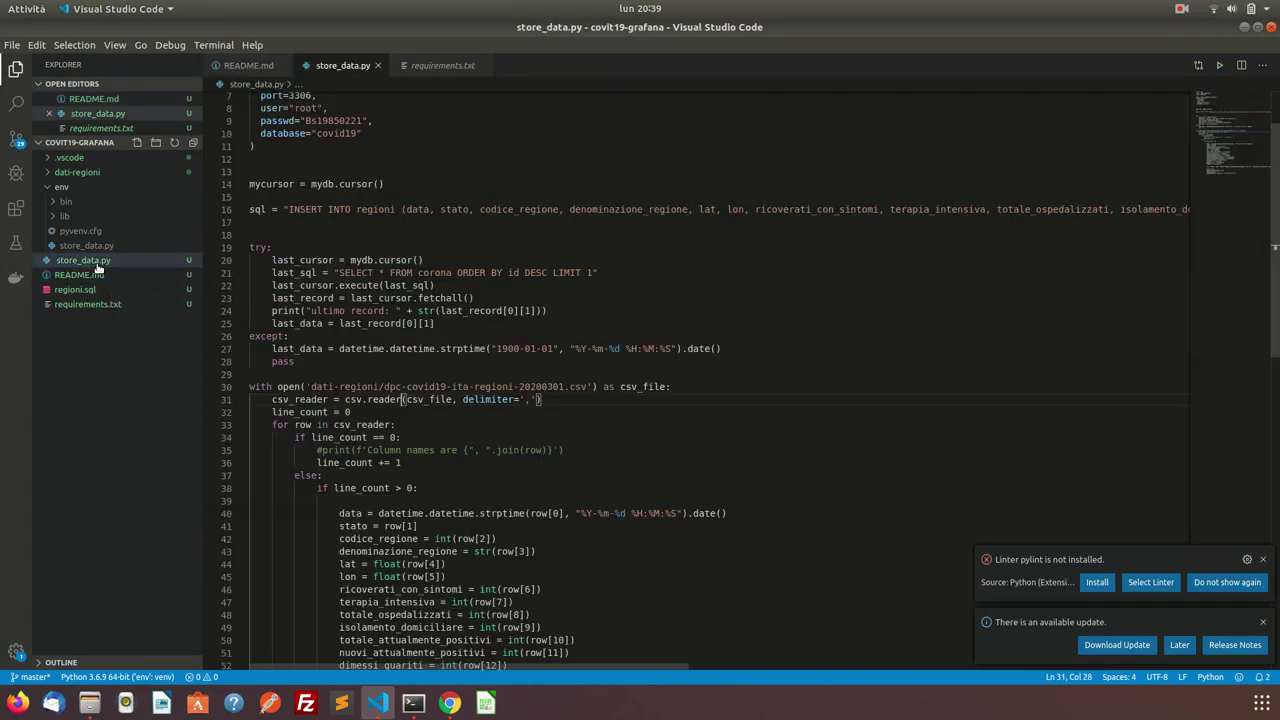
scroll(432, 333, "down", 8)
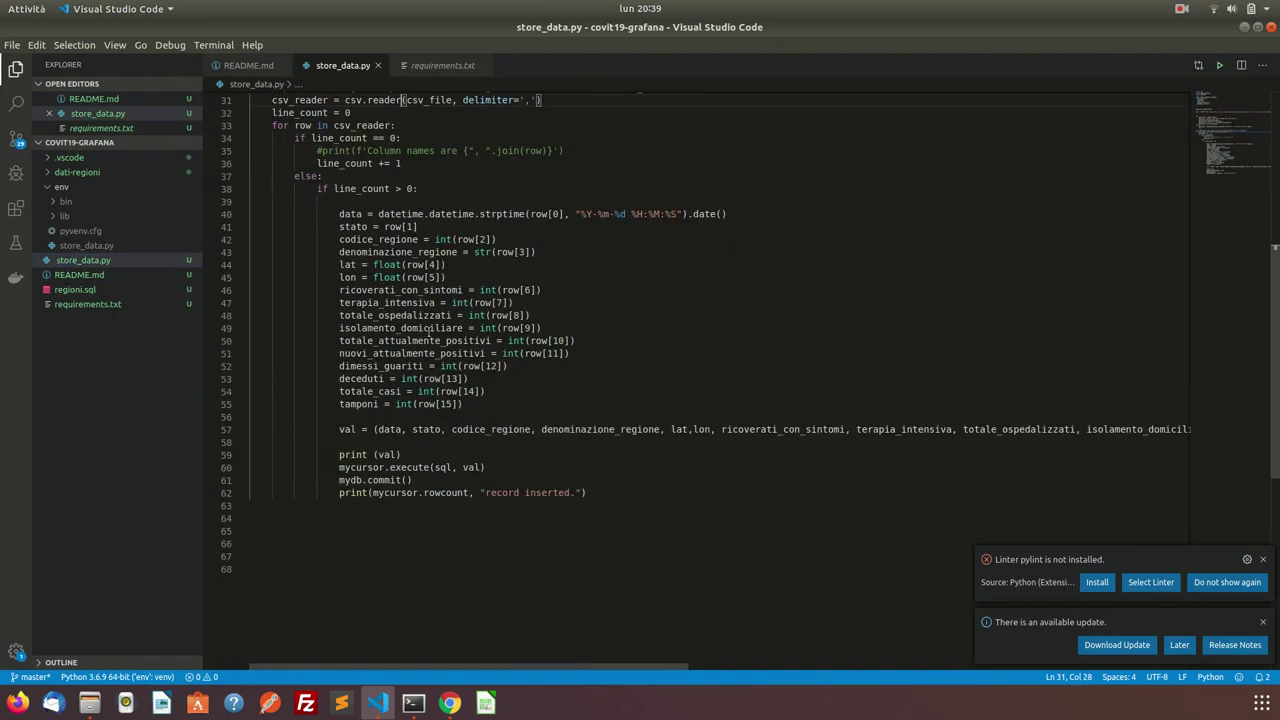
scroll(431, 332, "up", 1)
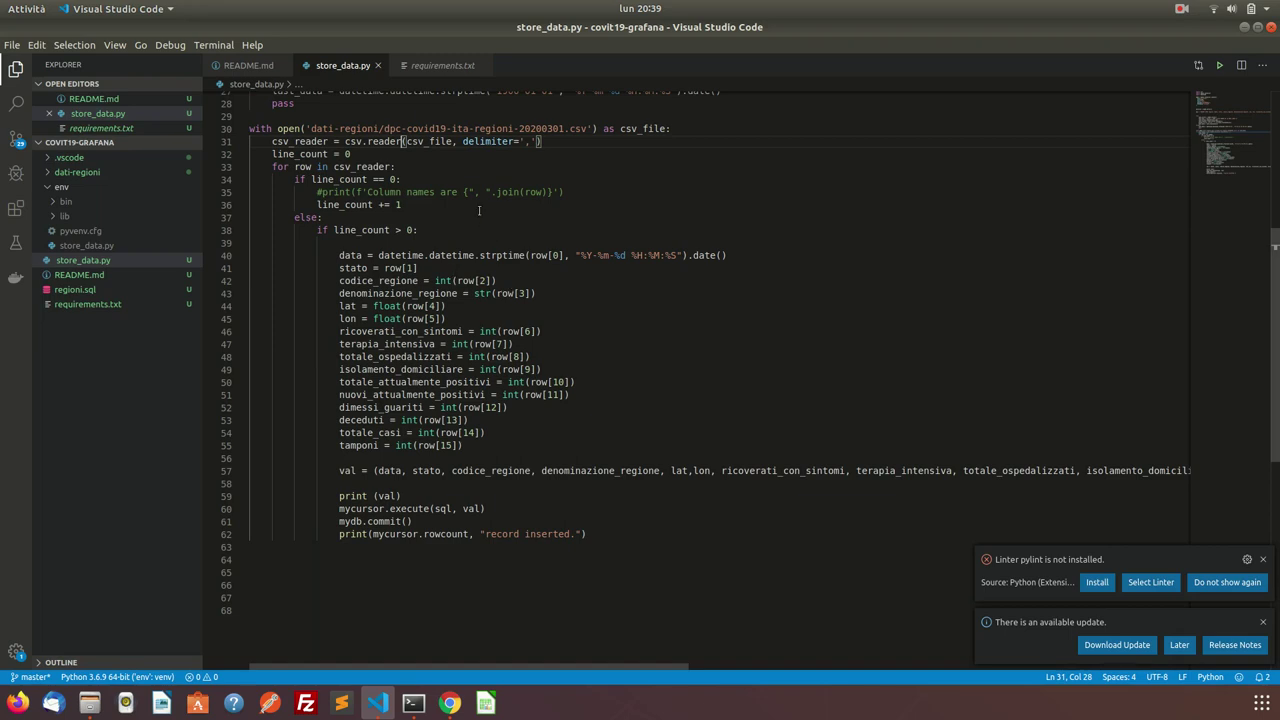
left_click(447, 281)
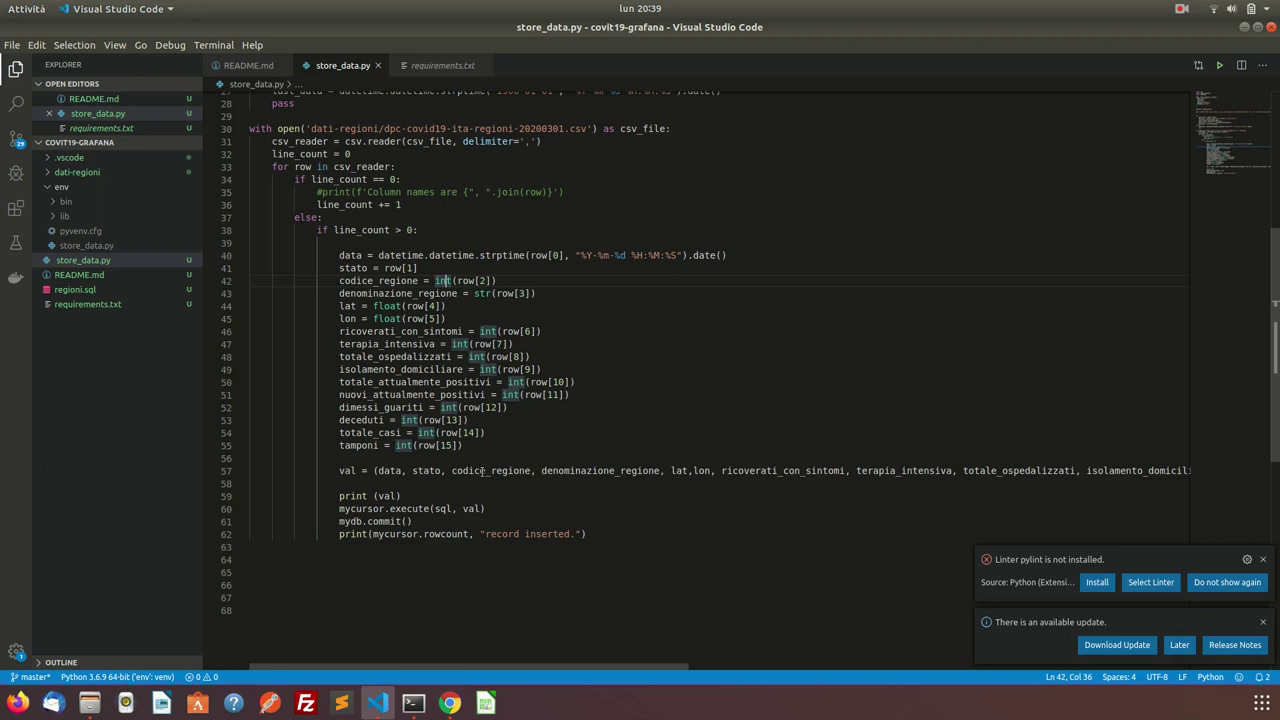
scroll(481, 471, "down", 3)
scroll(481, 471, "up", 12)
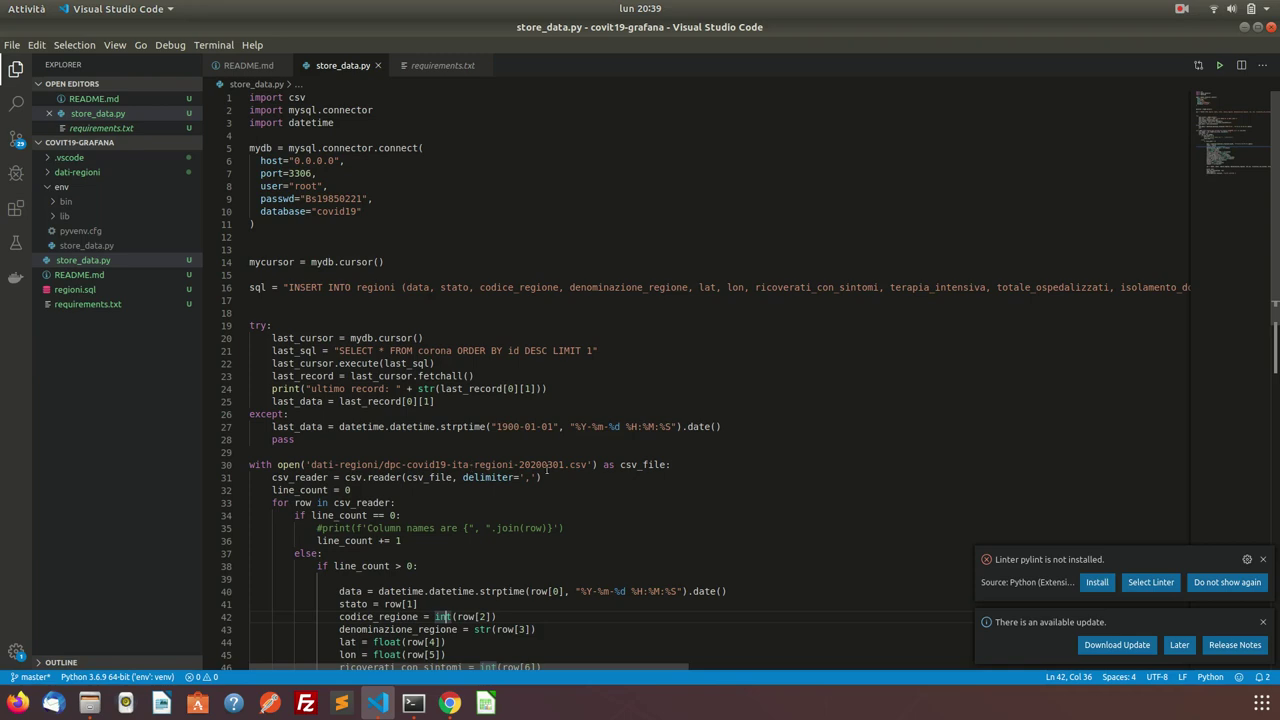
left_click(48, 172)
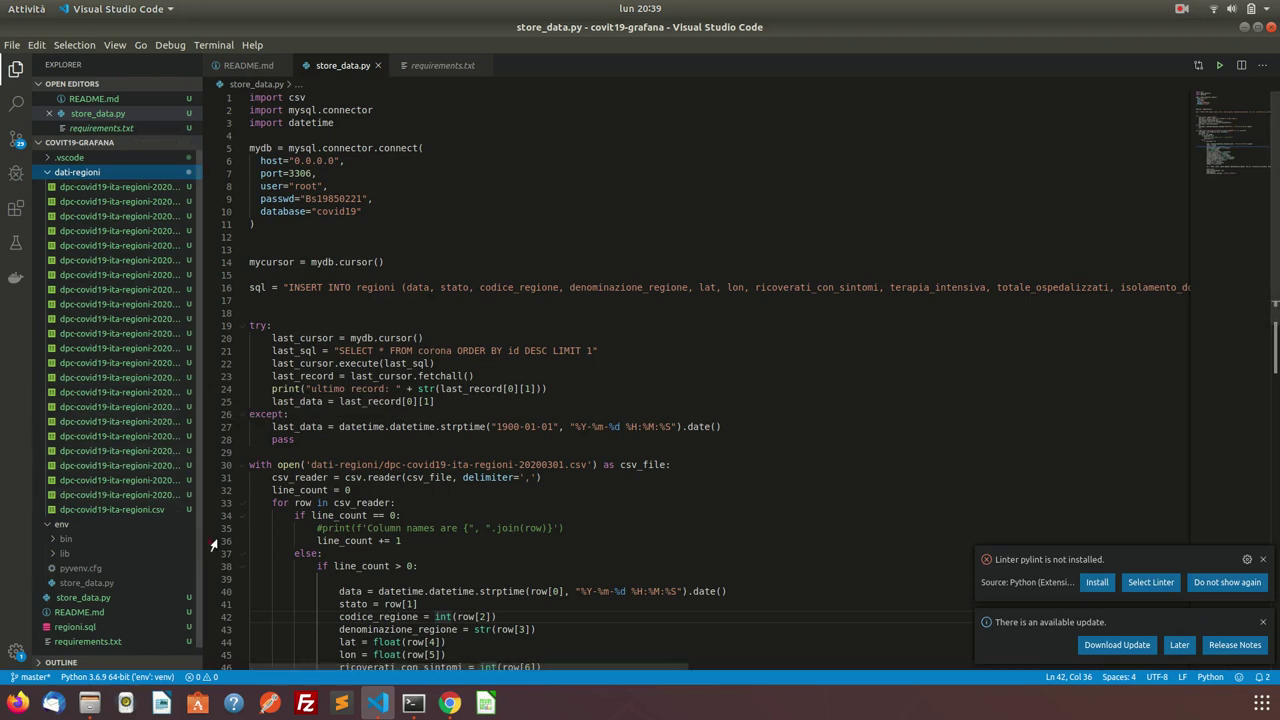
left_click(450, 703)
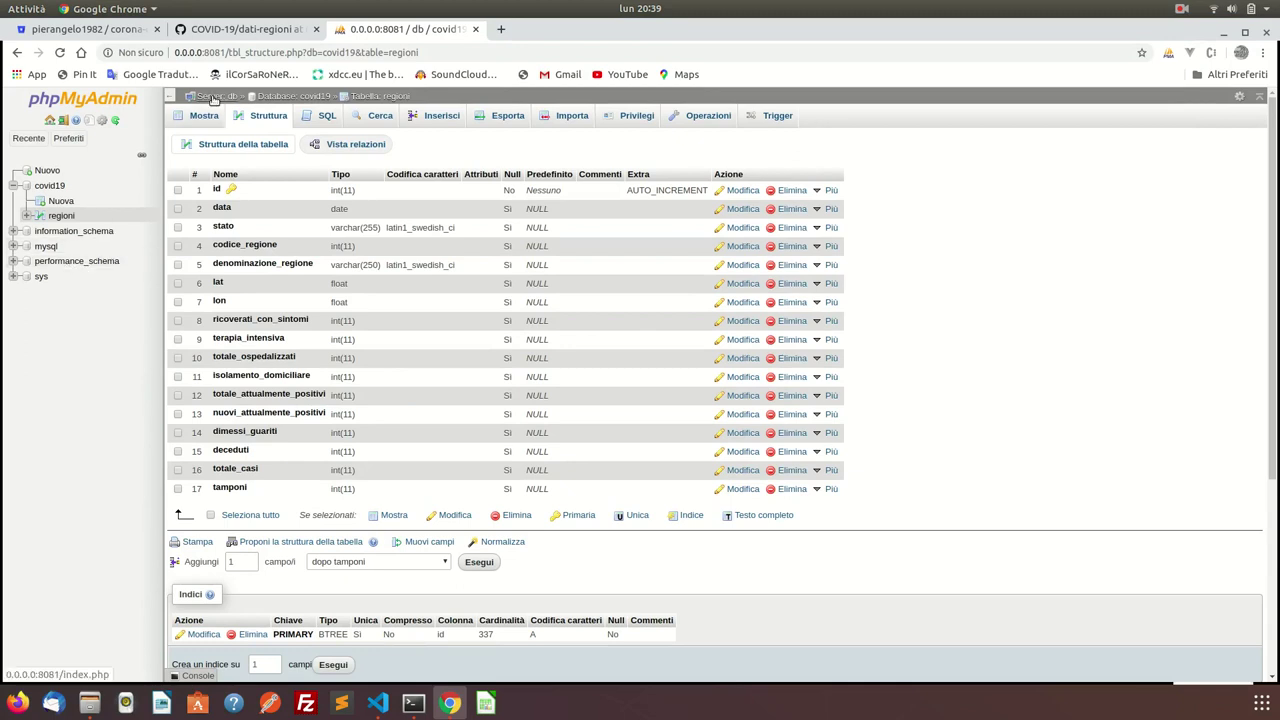
Browse the regioni table's 337 rows to the end, then begin a python3 command in Terminal.
left_click(61, 215)
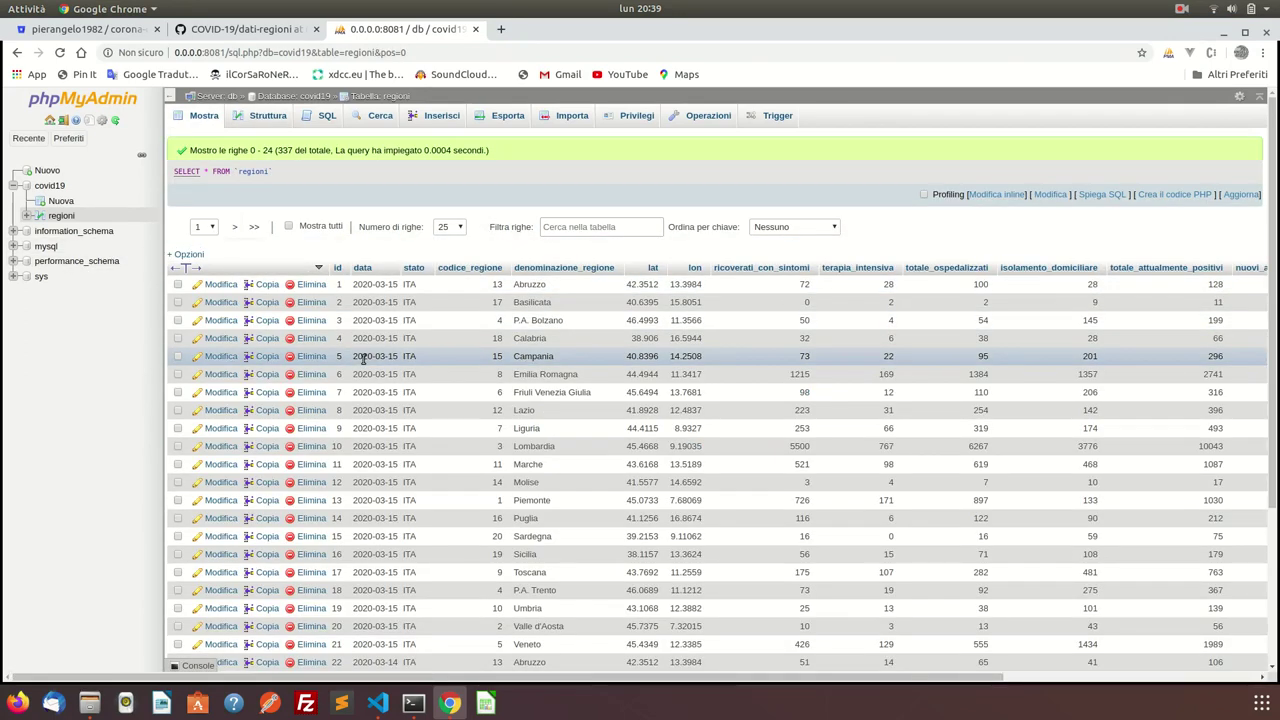
scroll(363, 359, "down", 4)
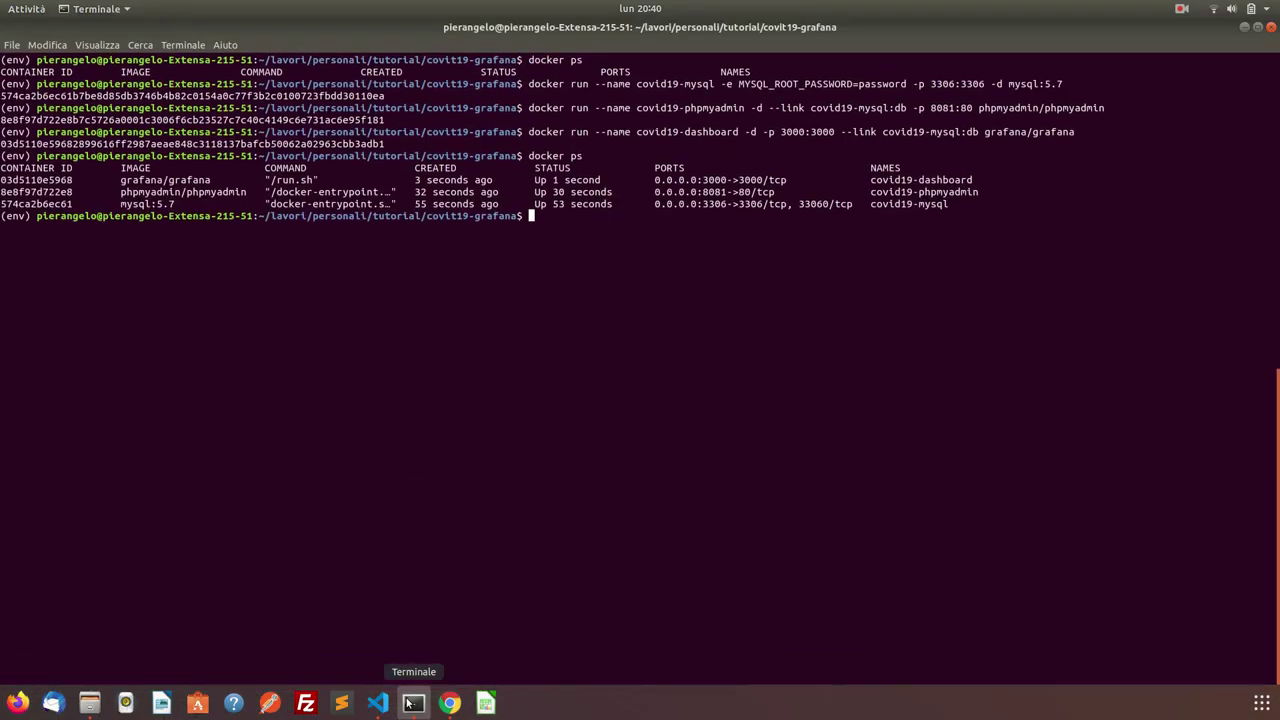
left_click(410, 703)
type("python3")
Abandon the partly typed python3 store_data.py command in Terminal.
key("Tab")
key("Tab")
type("sto")
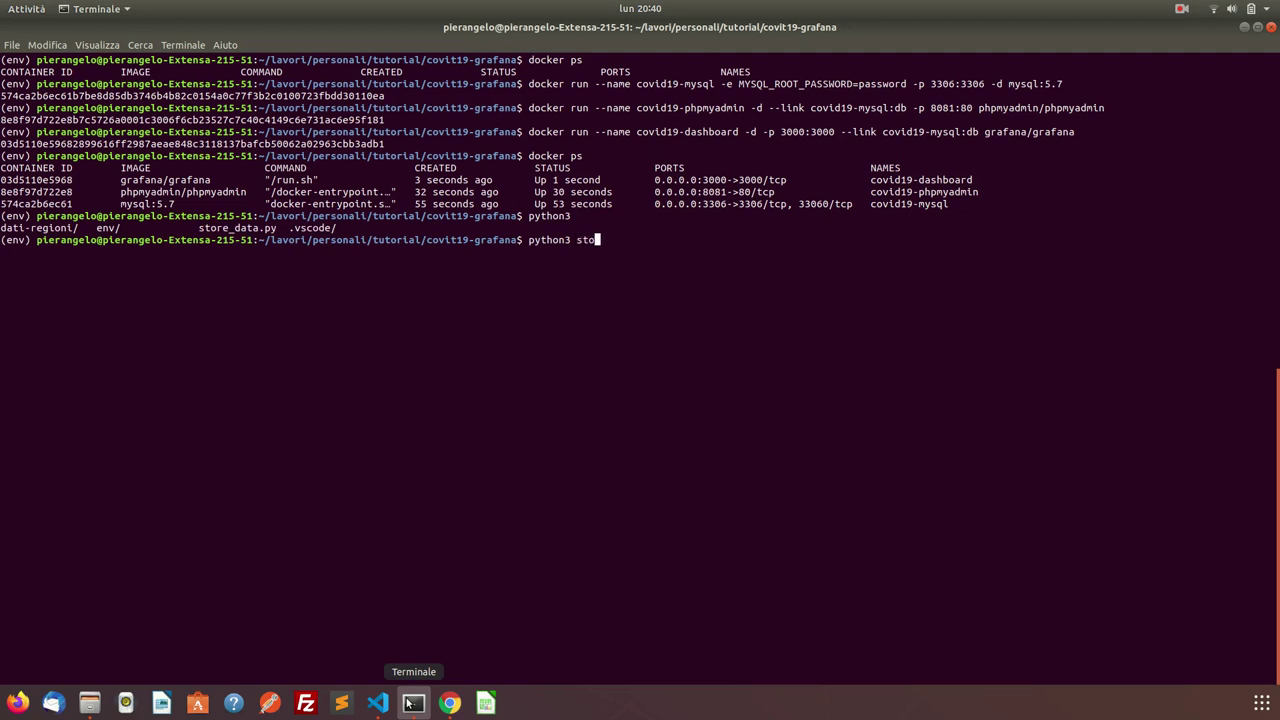
type("re_")
key("BackSpace")
key("BackSpace")
key("BackSpace")
key("BackSpace")
key("BackSpace")
key("BackSpace")
key("BackSpace")
key("BackSpace")
key("BackSpace")
key("BackSpace")
key("BackSpace")
key("BackSpace")
key("BackSpace")
key("BackSpace")
Replace the passwd value on line 9 of store_data.py with the new root password.
left_click(449, 703)
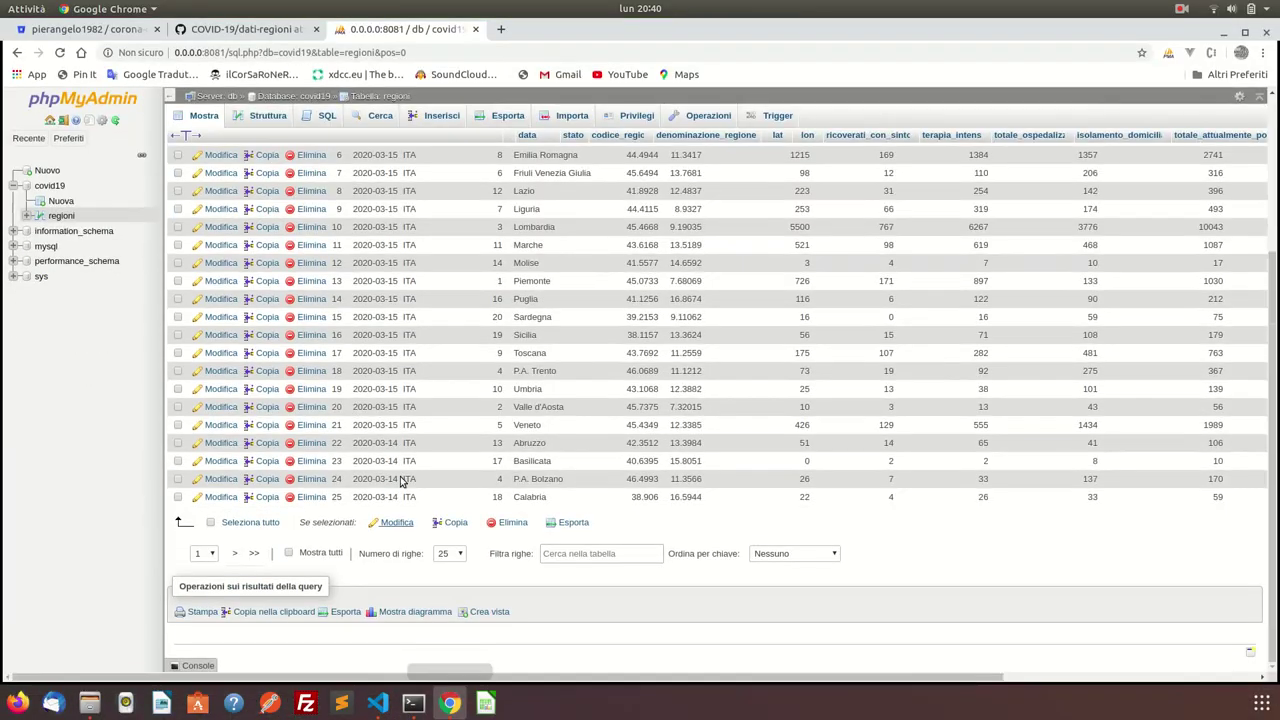
left_click(378, 703)
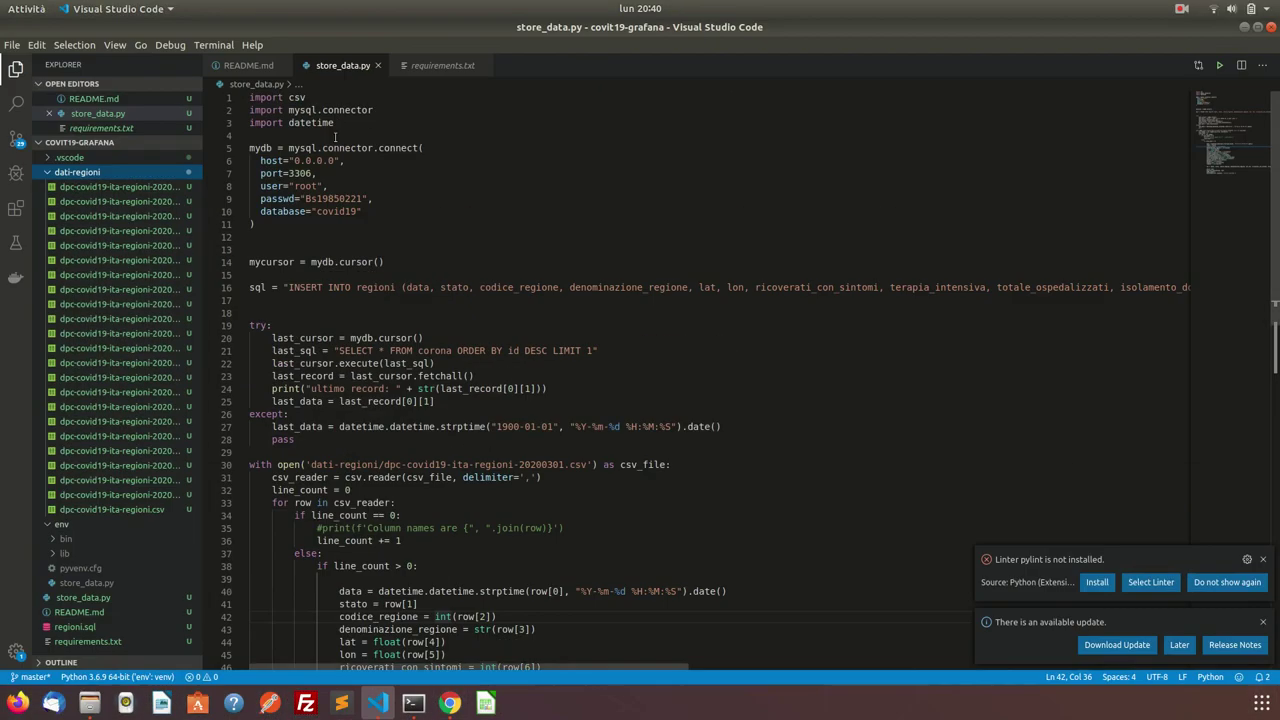
double_click(319, 198)
key("BackSpace")
type("pass")
type("word")
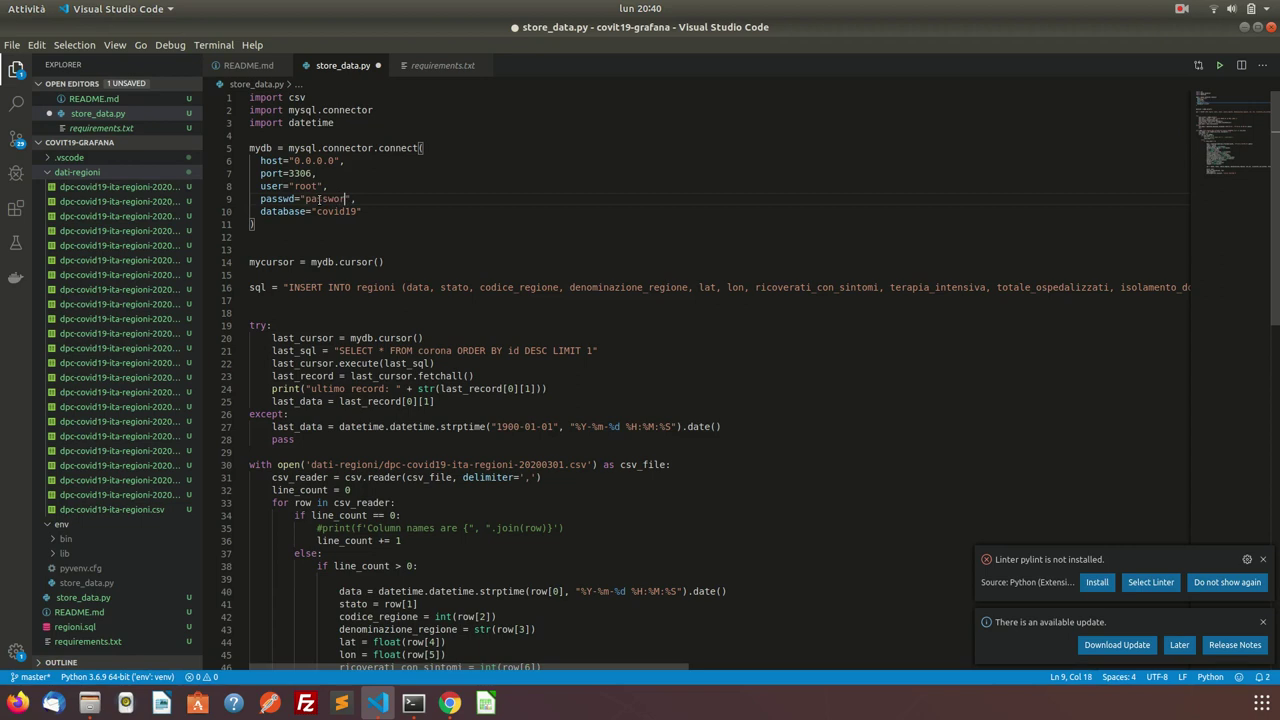
Check the covid19 database name and the regioni table name in the insert query.
left_click(350, 211)
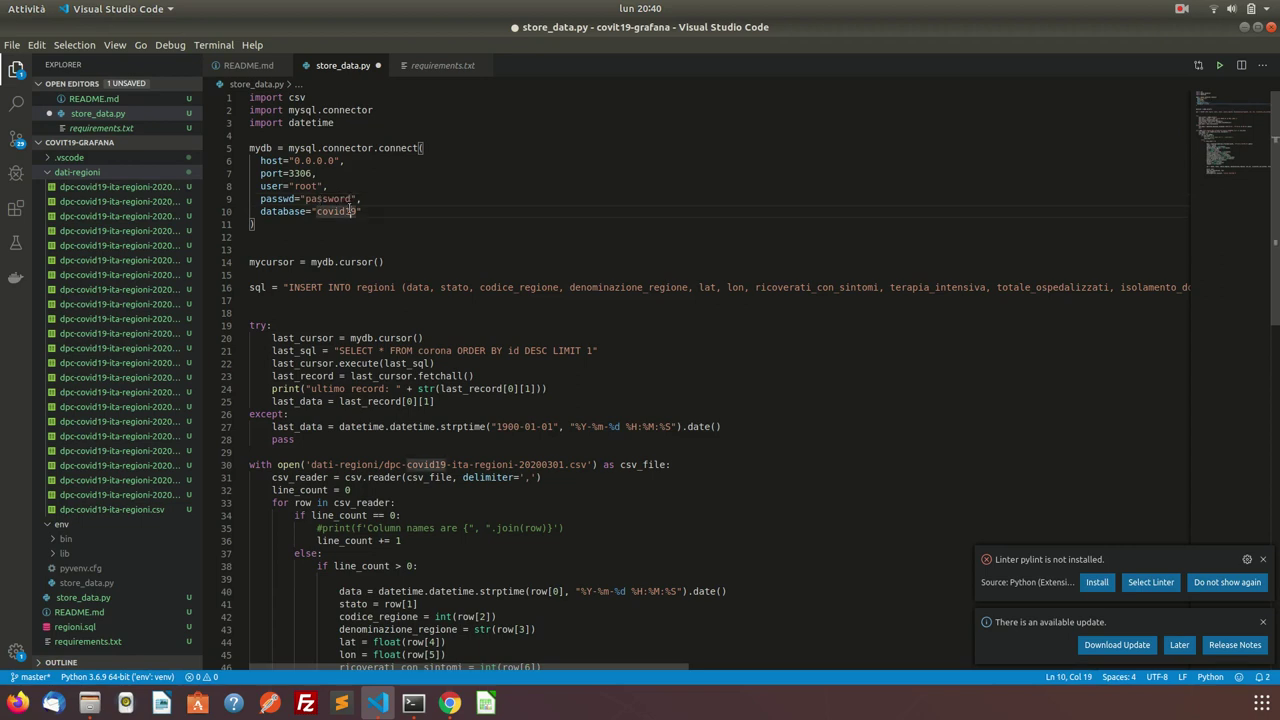
double_click(350, 211)
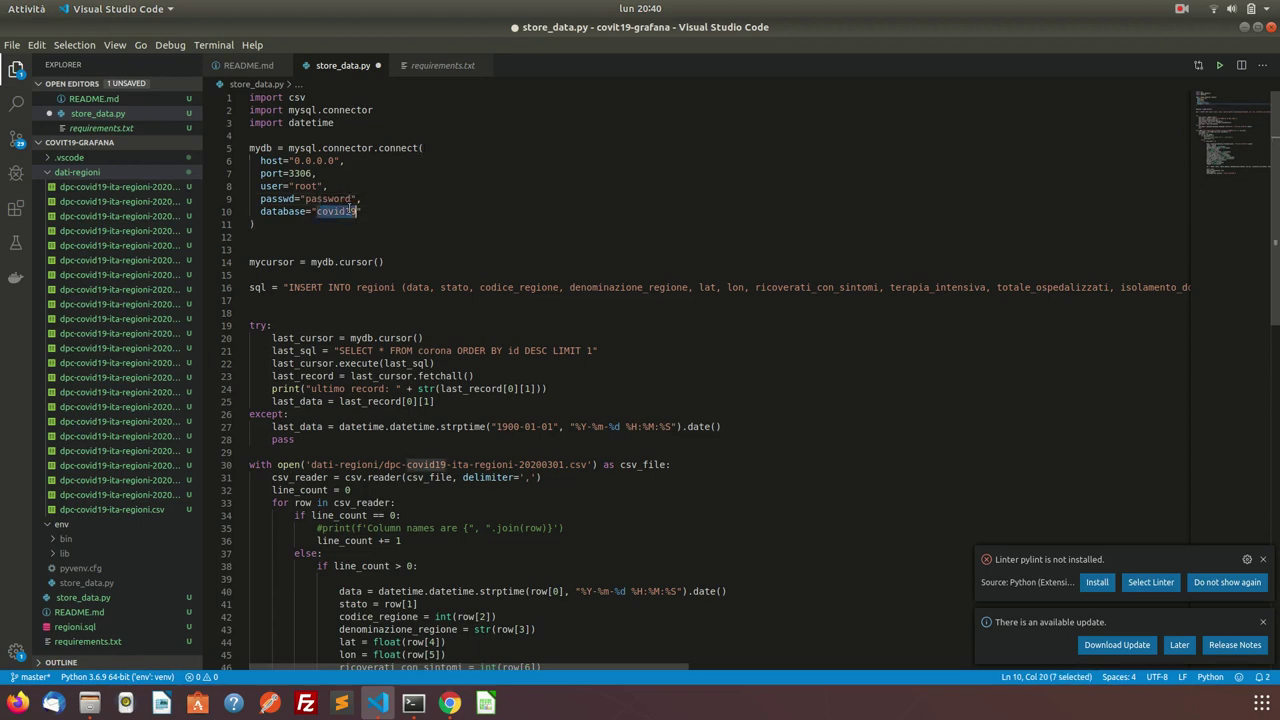
double_click(378, 287)
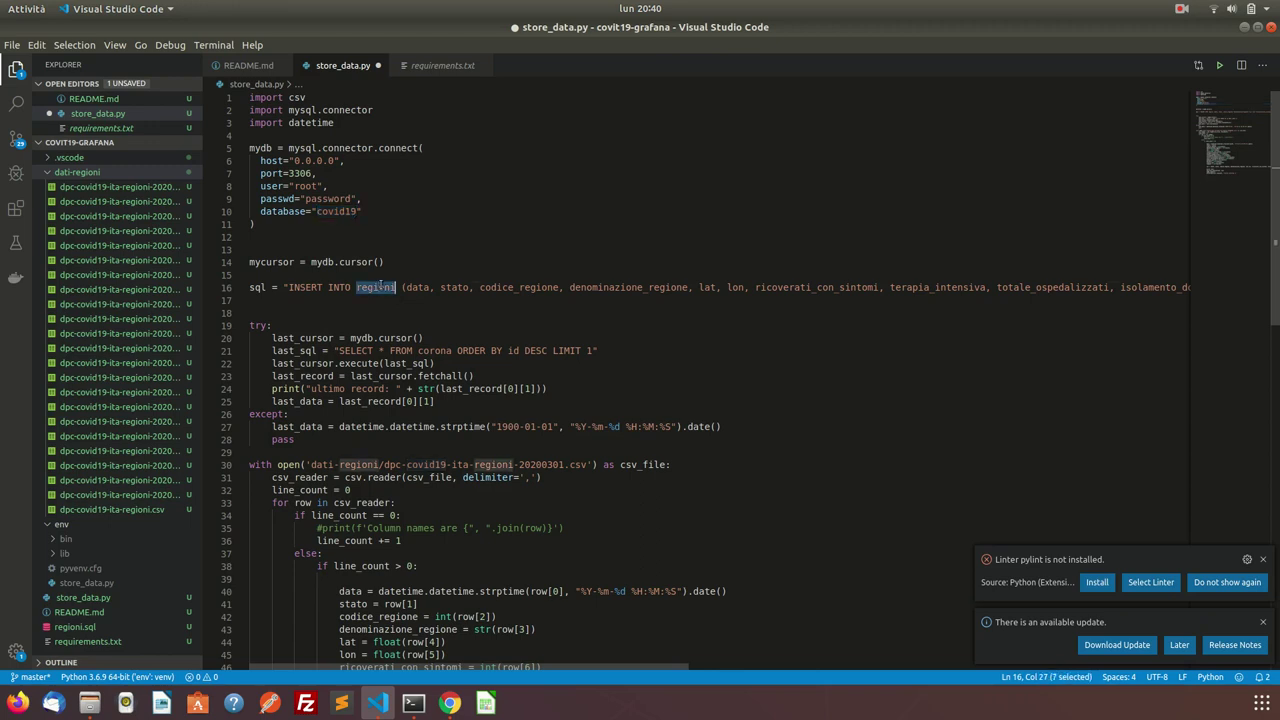
scroll(833, 279, "right", 10)
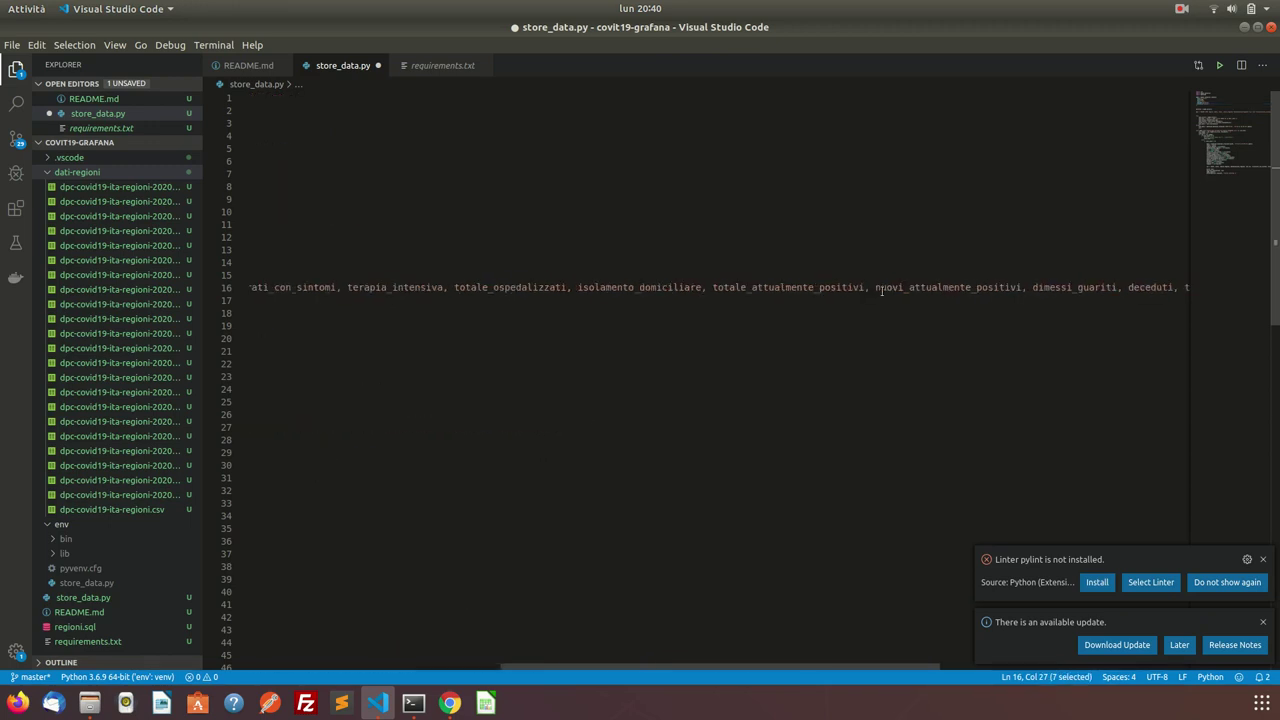
scroll(667, 430, "left", 10)
scroll(500, 380, "down", 9)
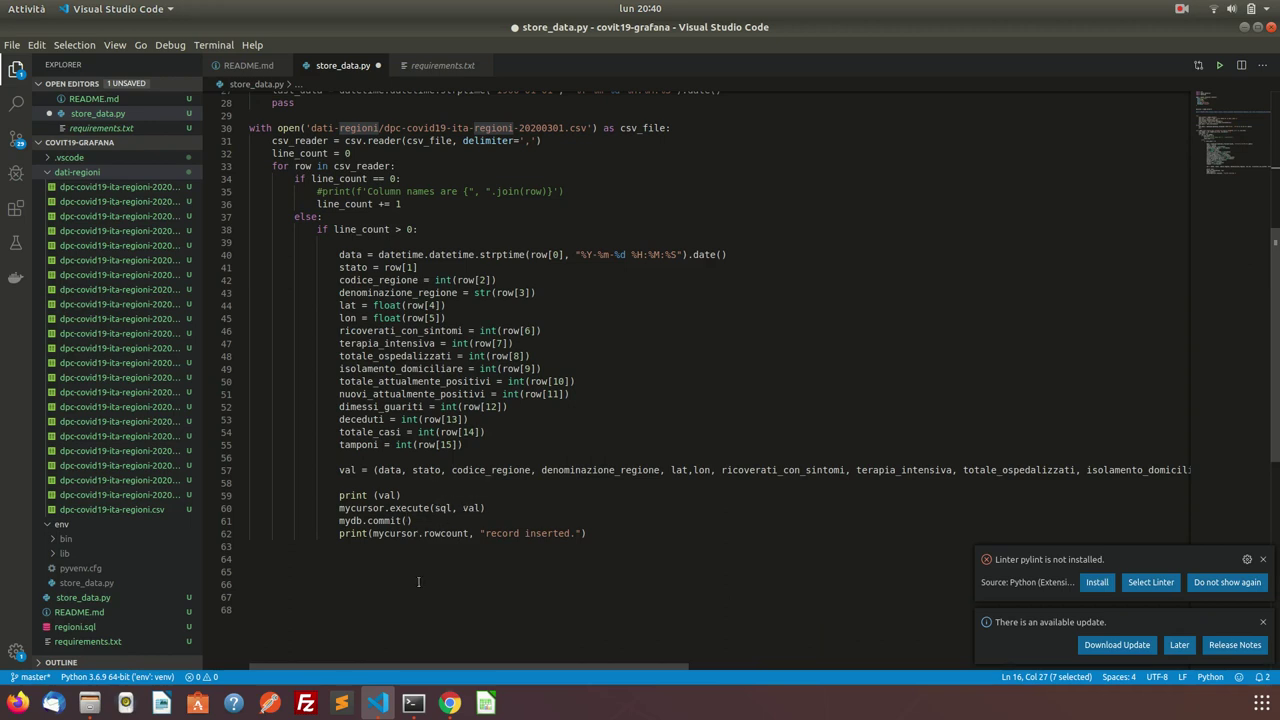
left_click(449, 703)
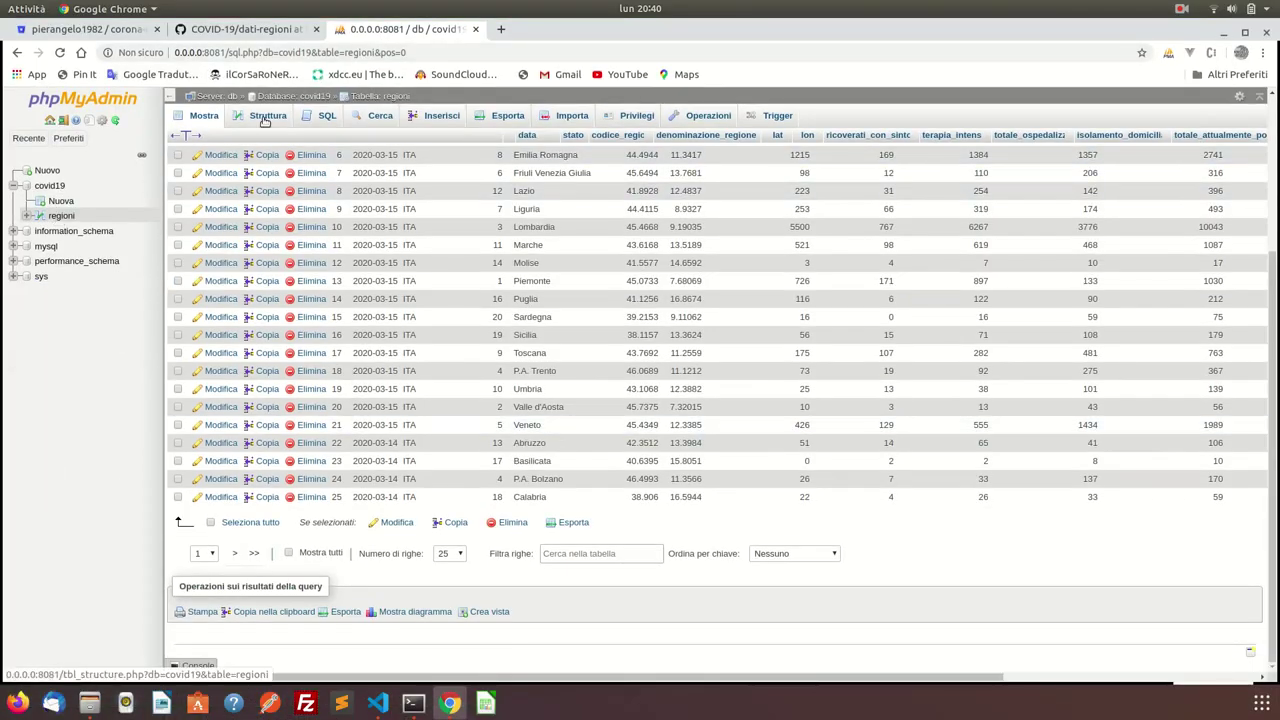
Open Grafana at 0.0.0.0:3000 in a new tab and log in as admin.
left_click(501, 29)
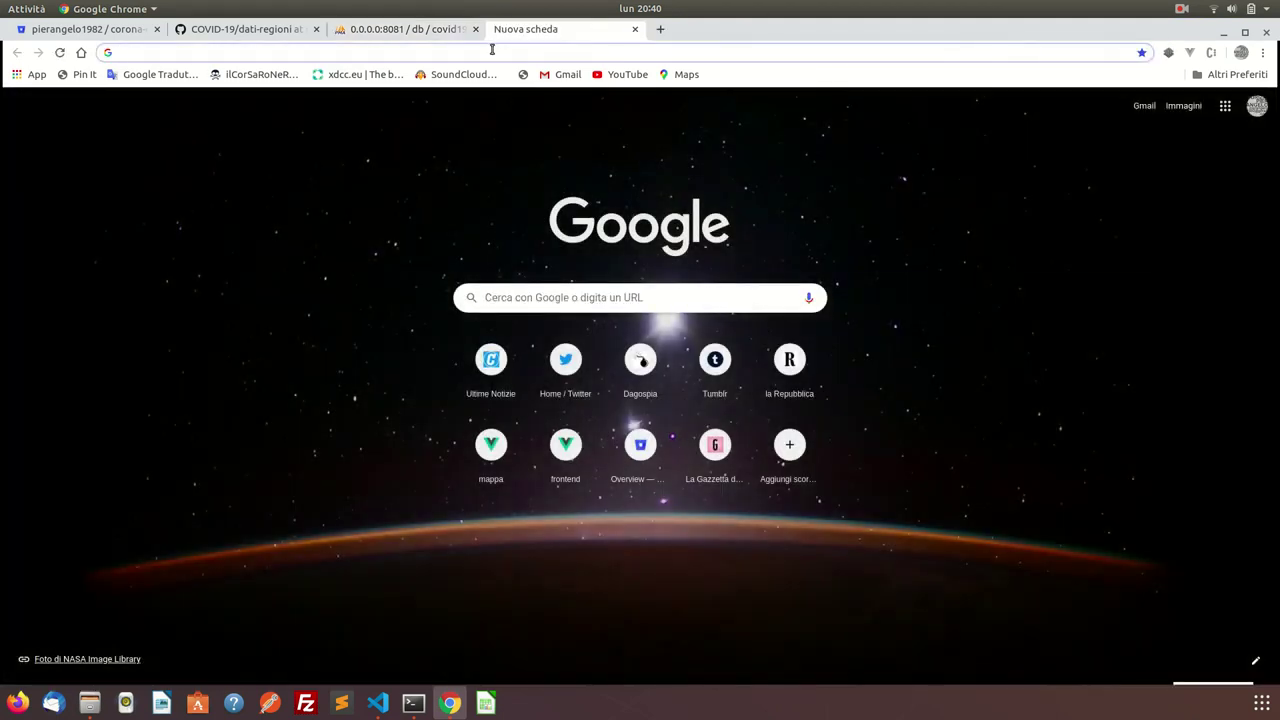
type("0.0.0.0:3")
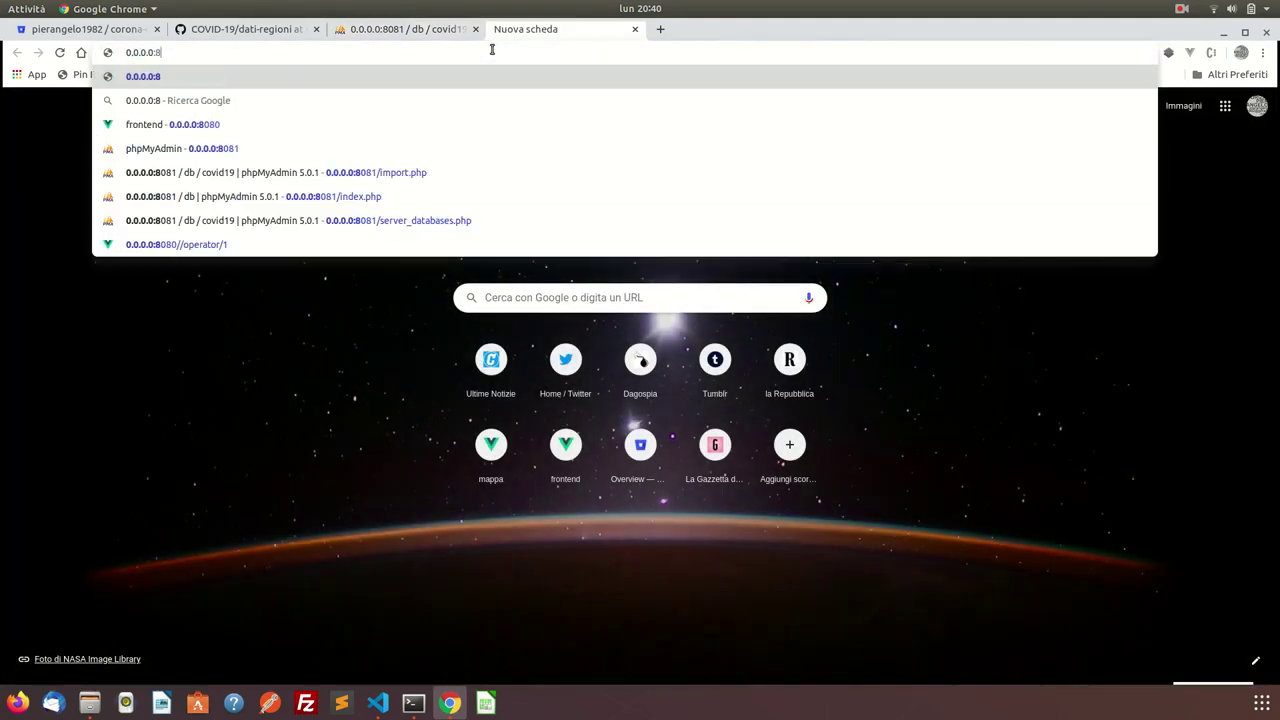
type("000")
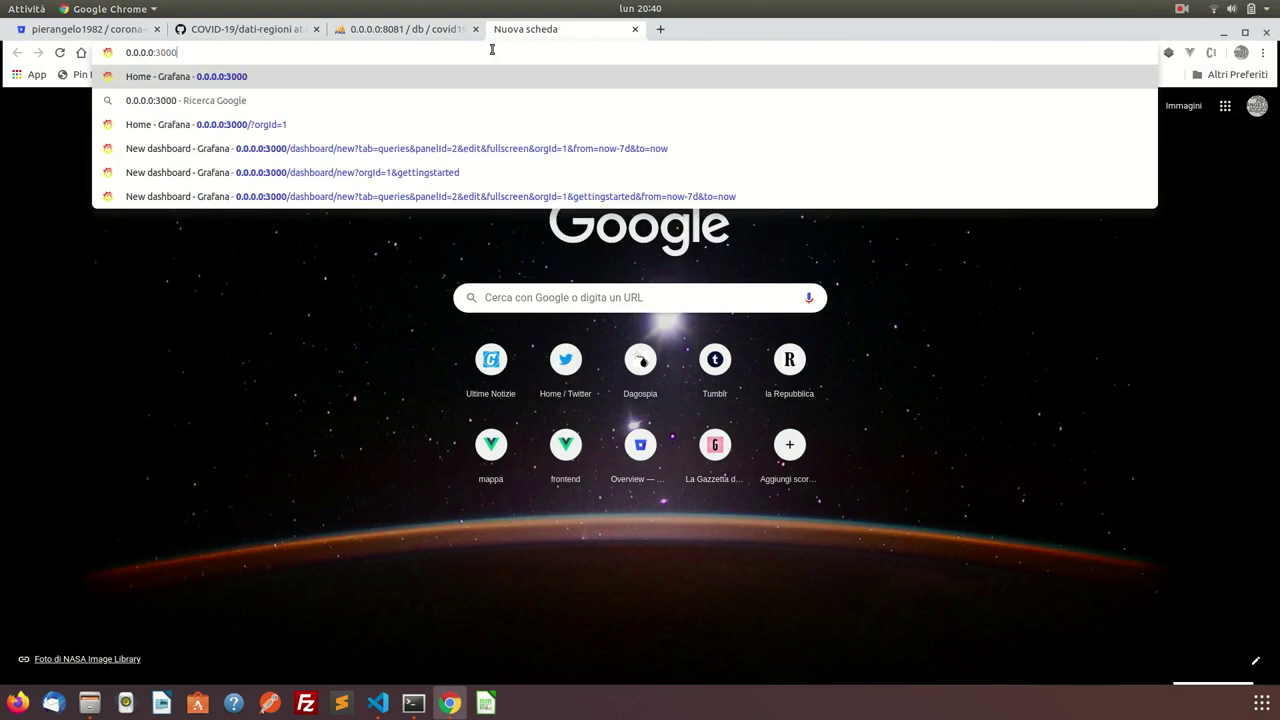
key("Return")
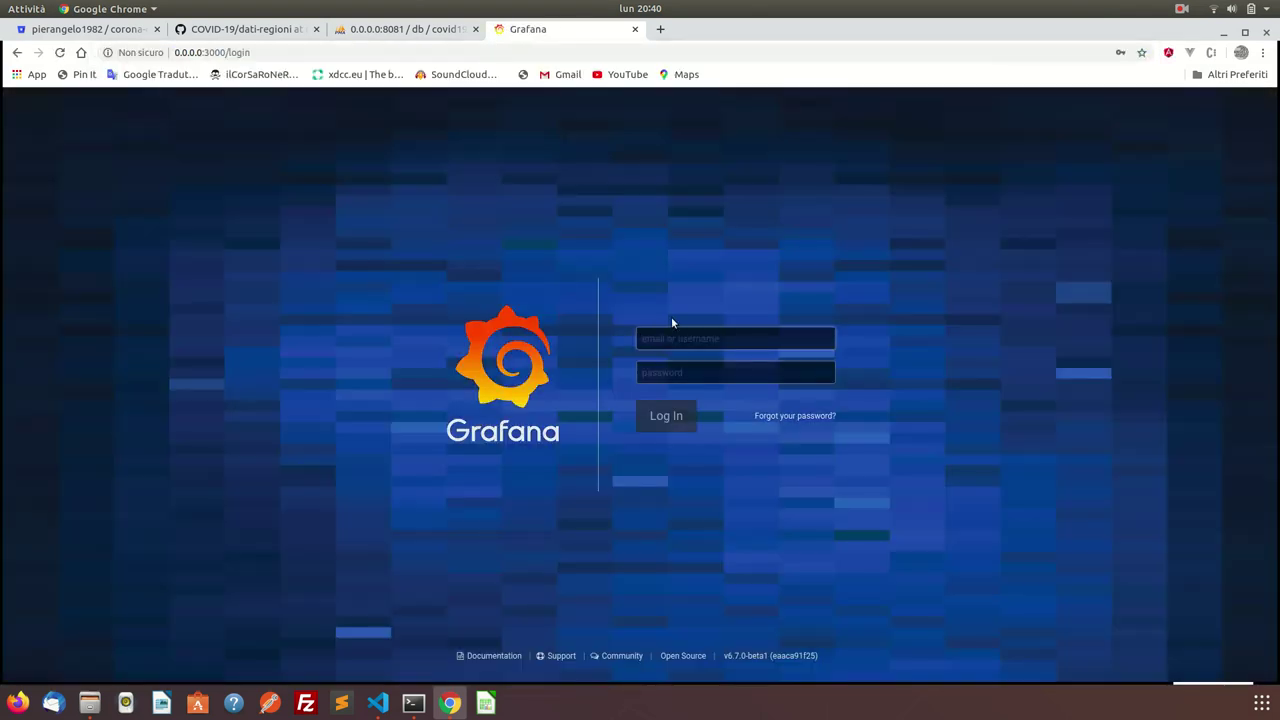
left_click(672, 339)
left_click(676, 298)
left_click(677, 333)
type("admin")
key("Tab")
type("a")
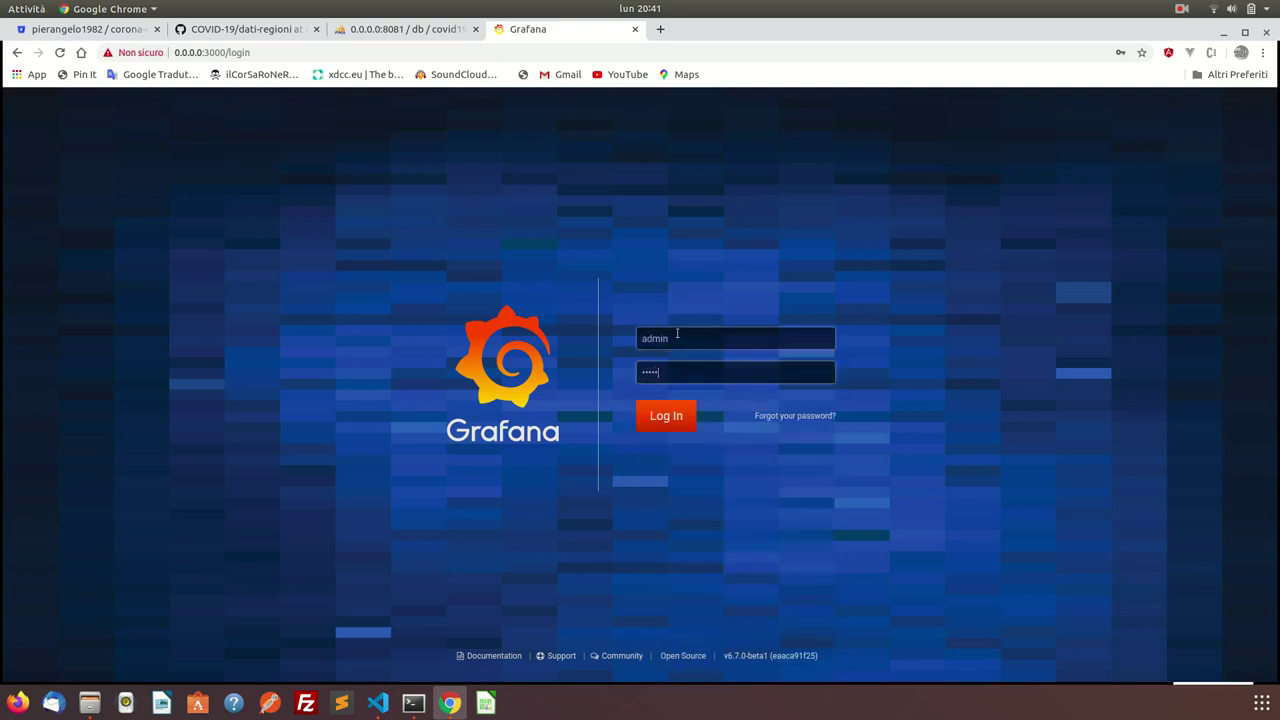
key("Return")
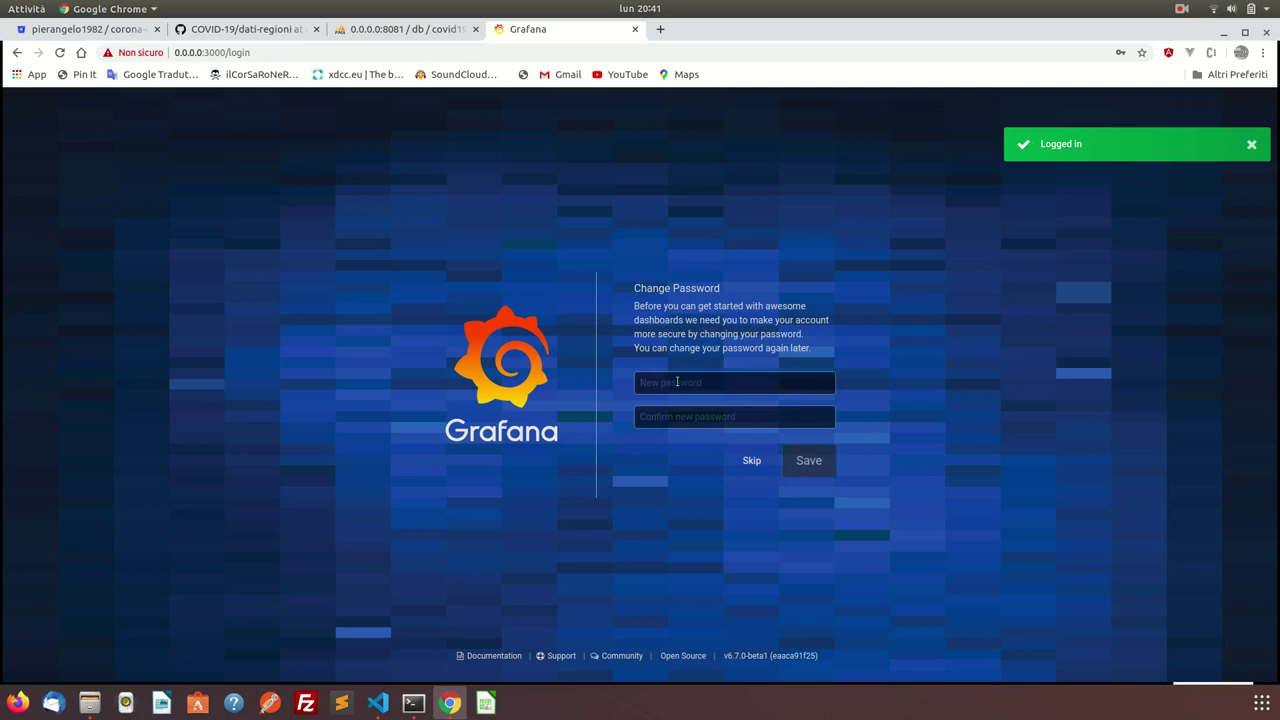
Set and confirm a new admin password, declining Chrome's offer to save it.
left_click(677, 382)
type("admin123")
key("Tab")
type("ad")
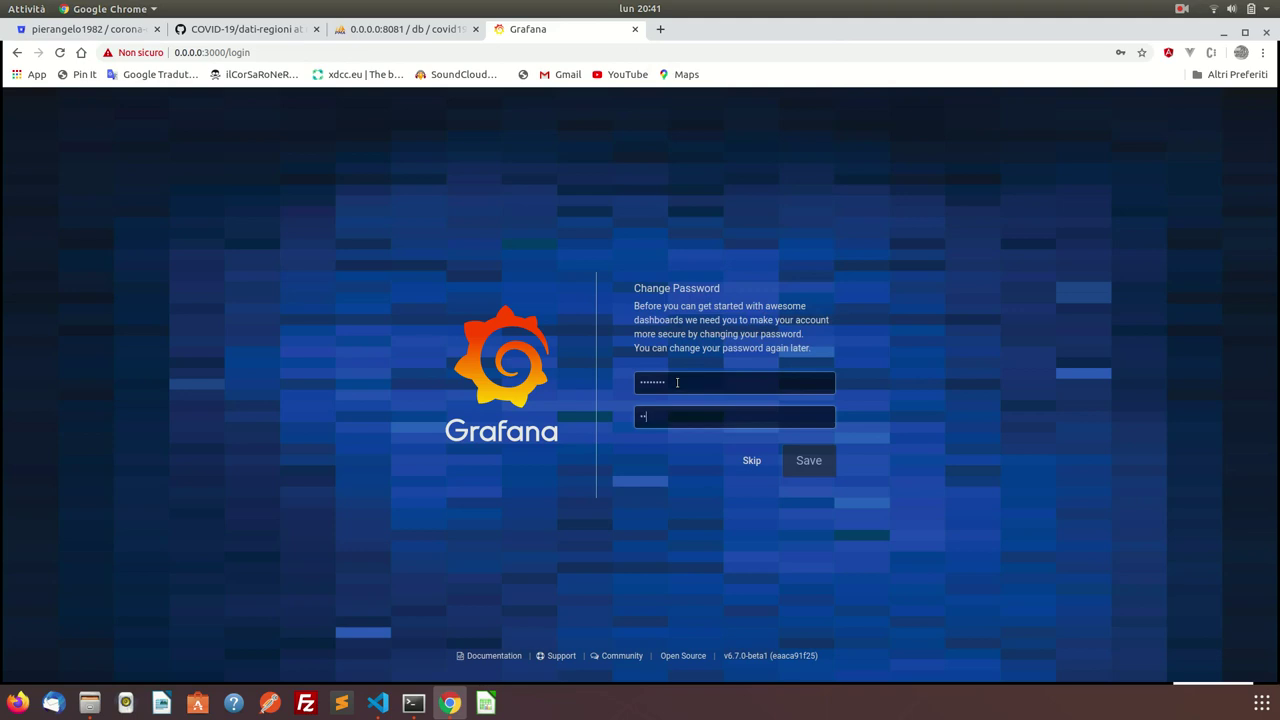
type("min123")
key("Return")
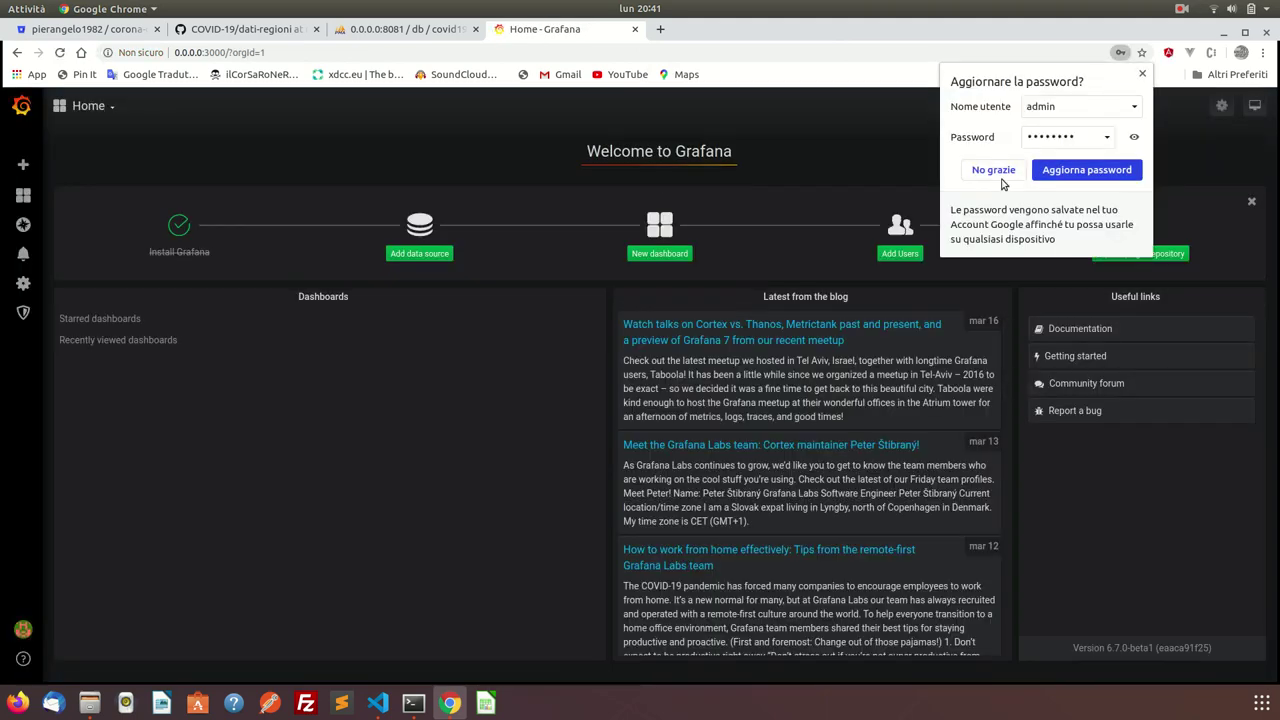
left_click(1015, 172)
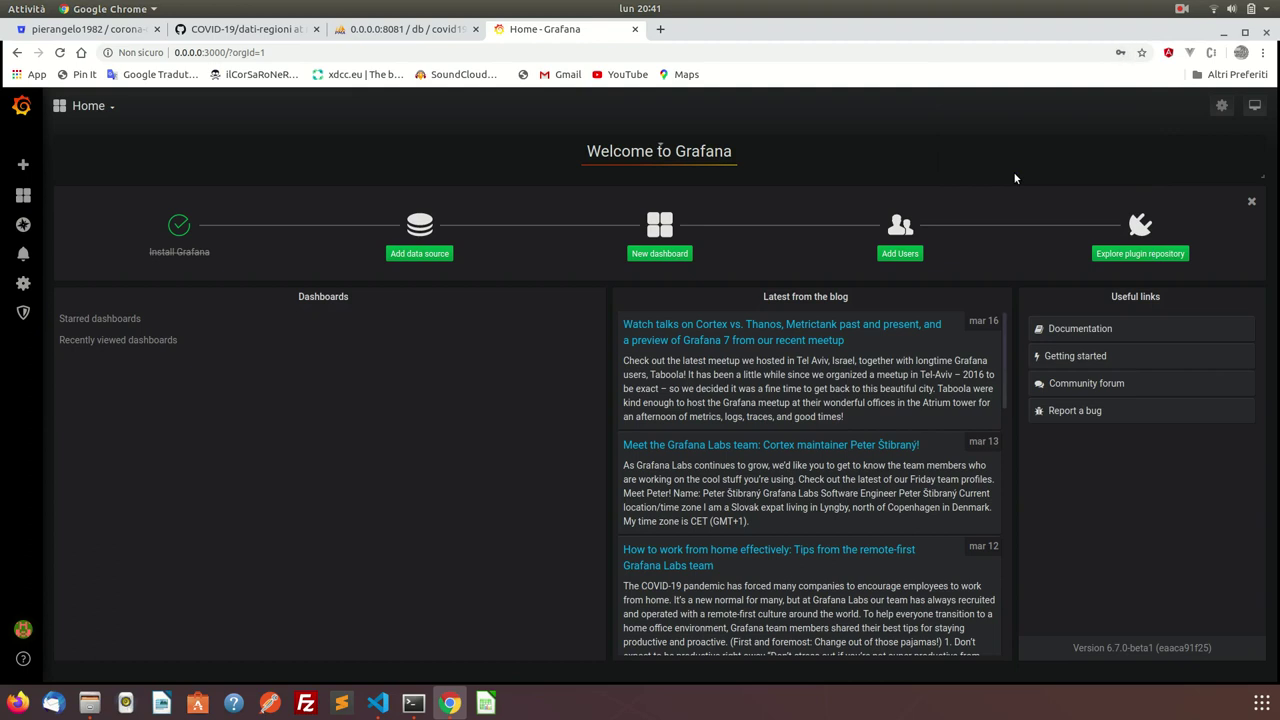
Create a MySQL data source renamed MySQL-covid19 and enter db as its host.
left_click(417, 256)
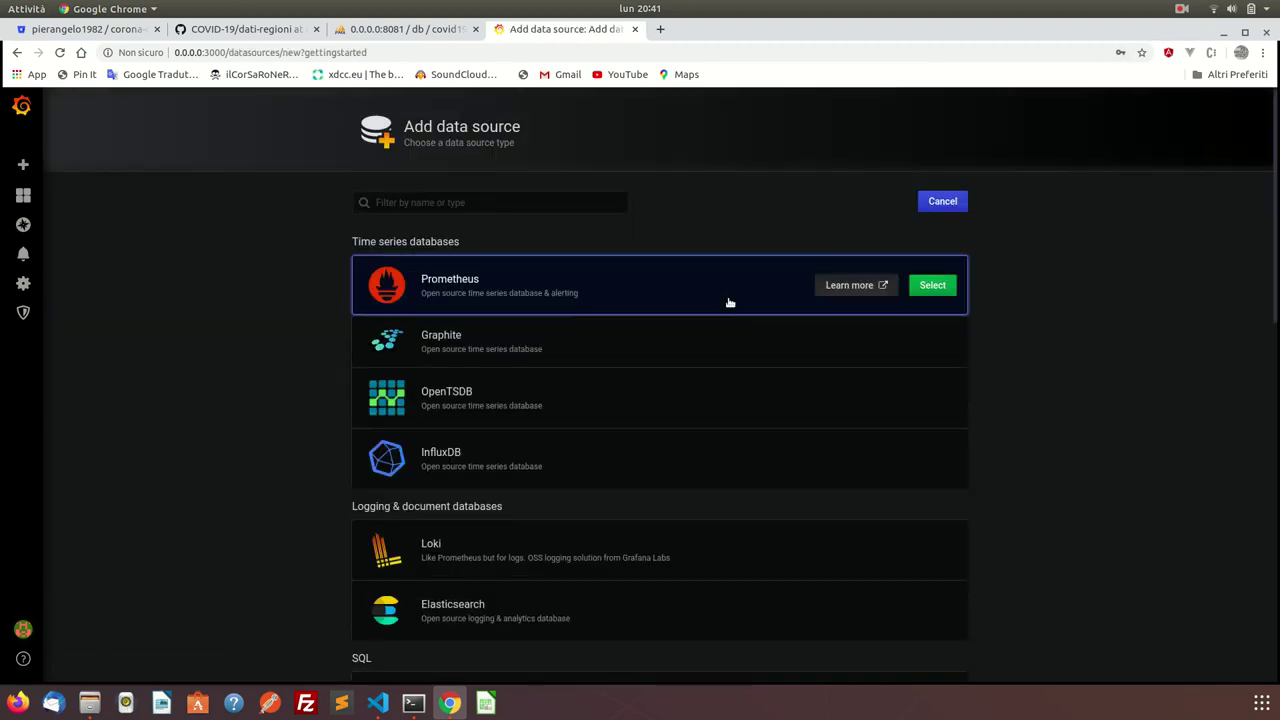
scroll(569, 374, "down", 8)
scroll(571, 374, "up", 1)
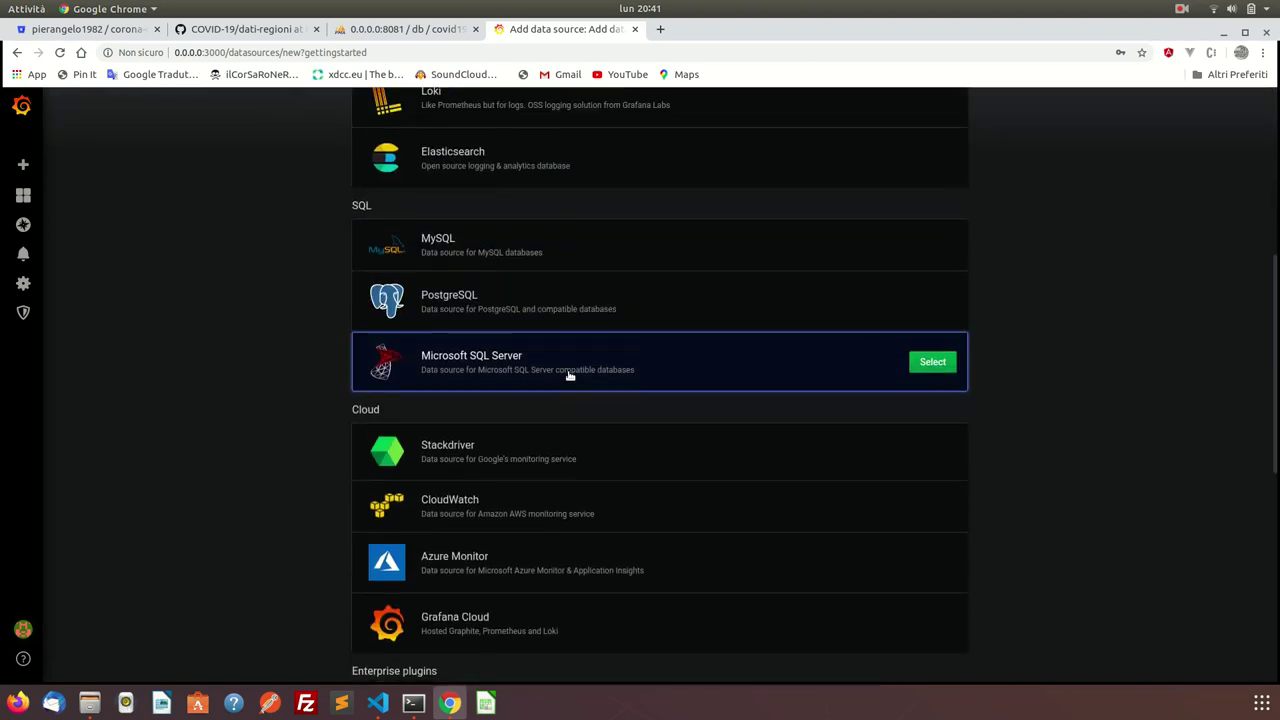
left_click(465, 250)
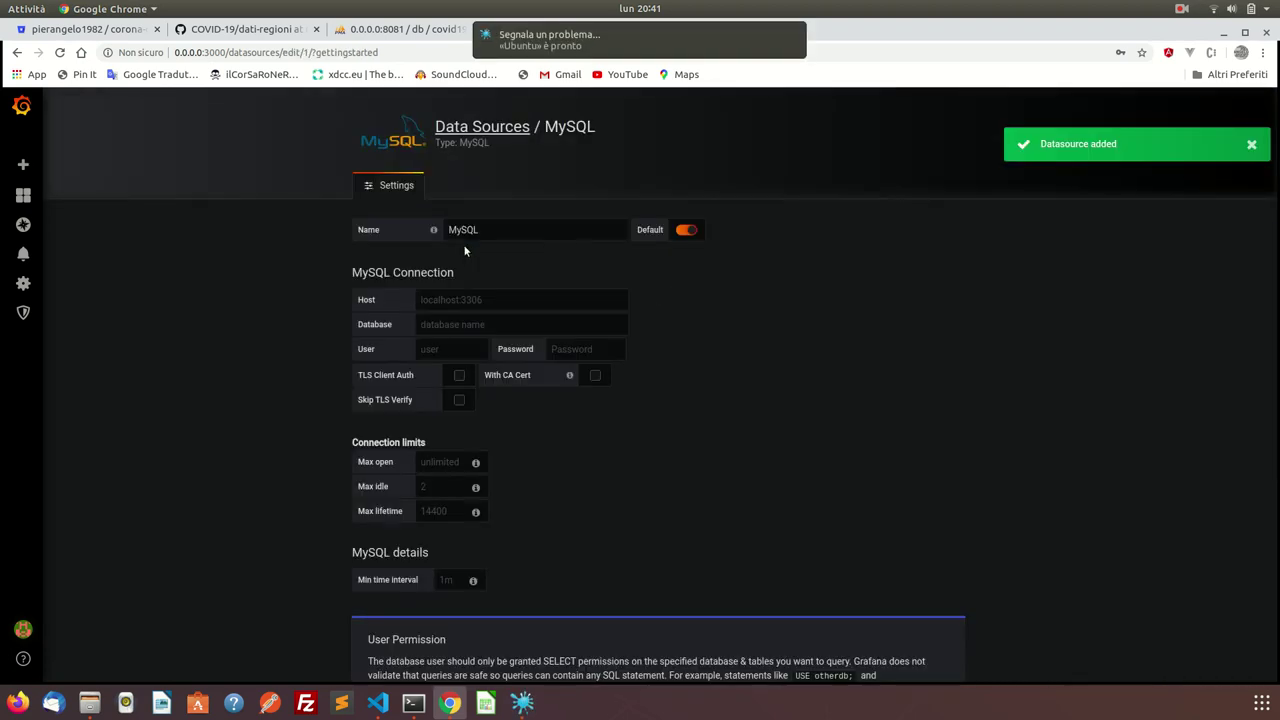
double_click(531, 226)
key("Home")
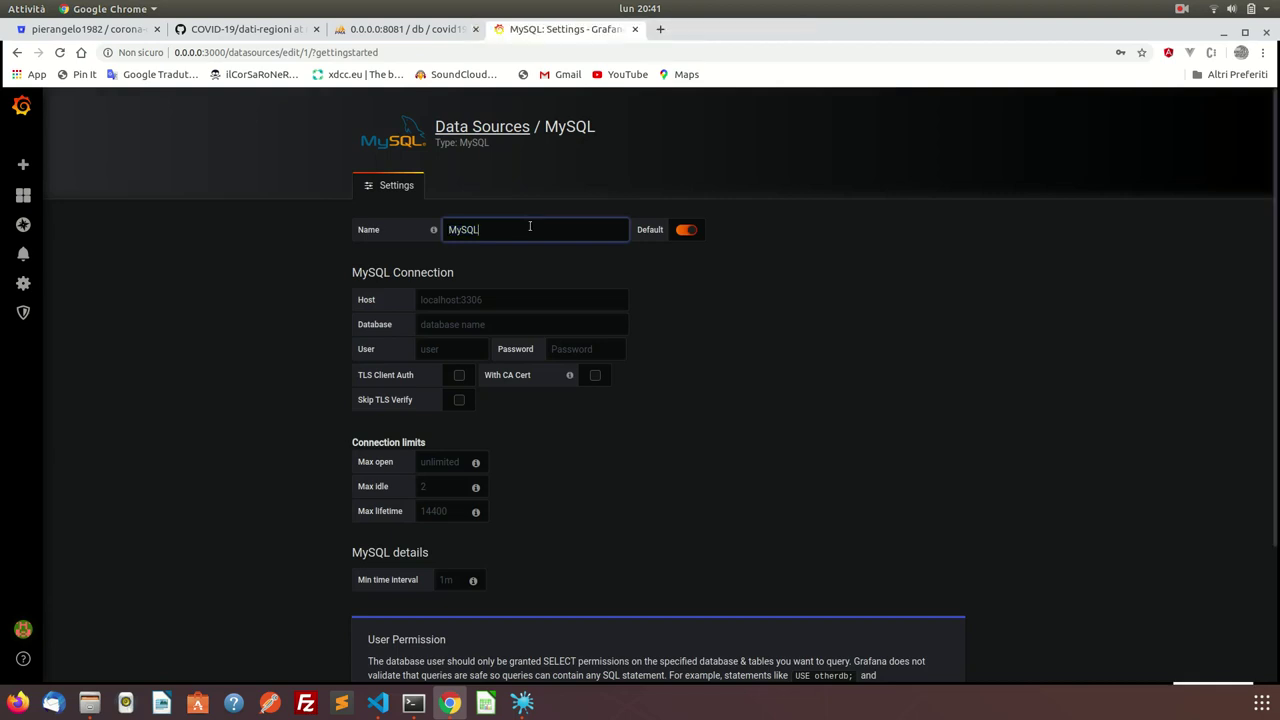
type("-covid19")
left_click(684, 230)
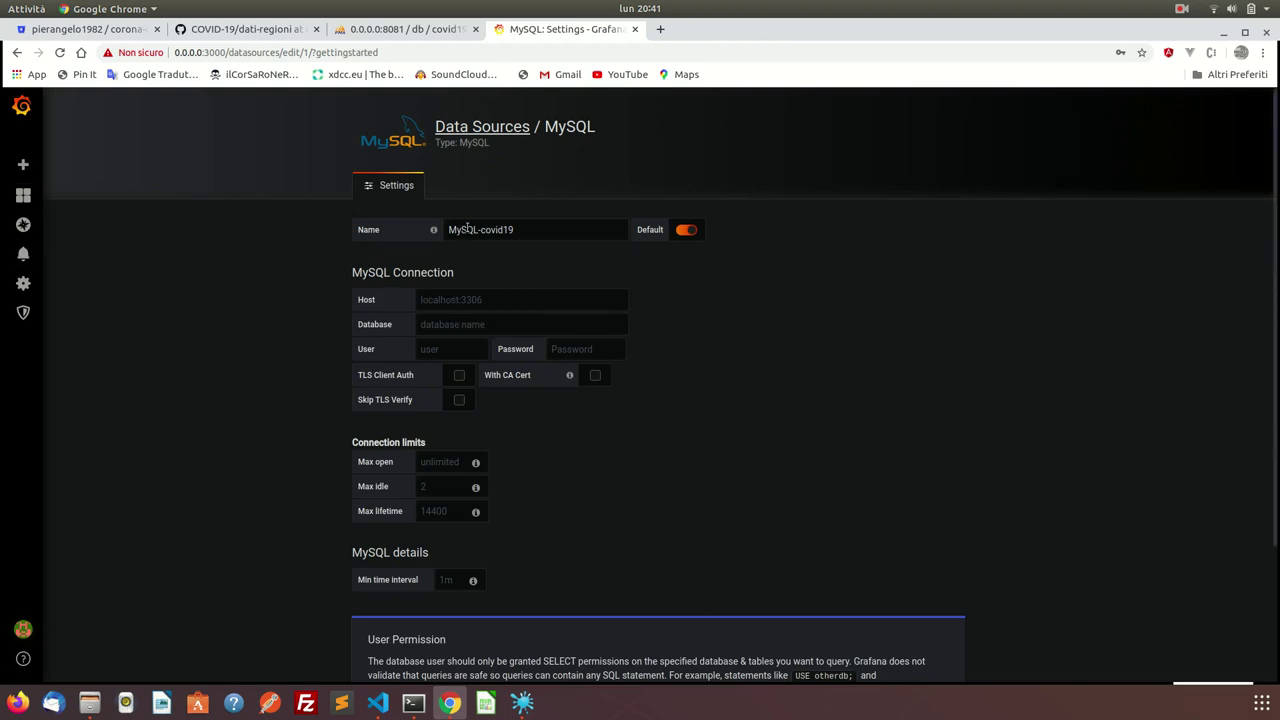
left_click(466, 301)
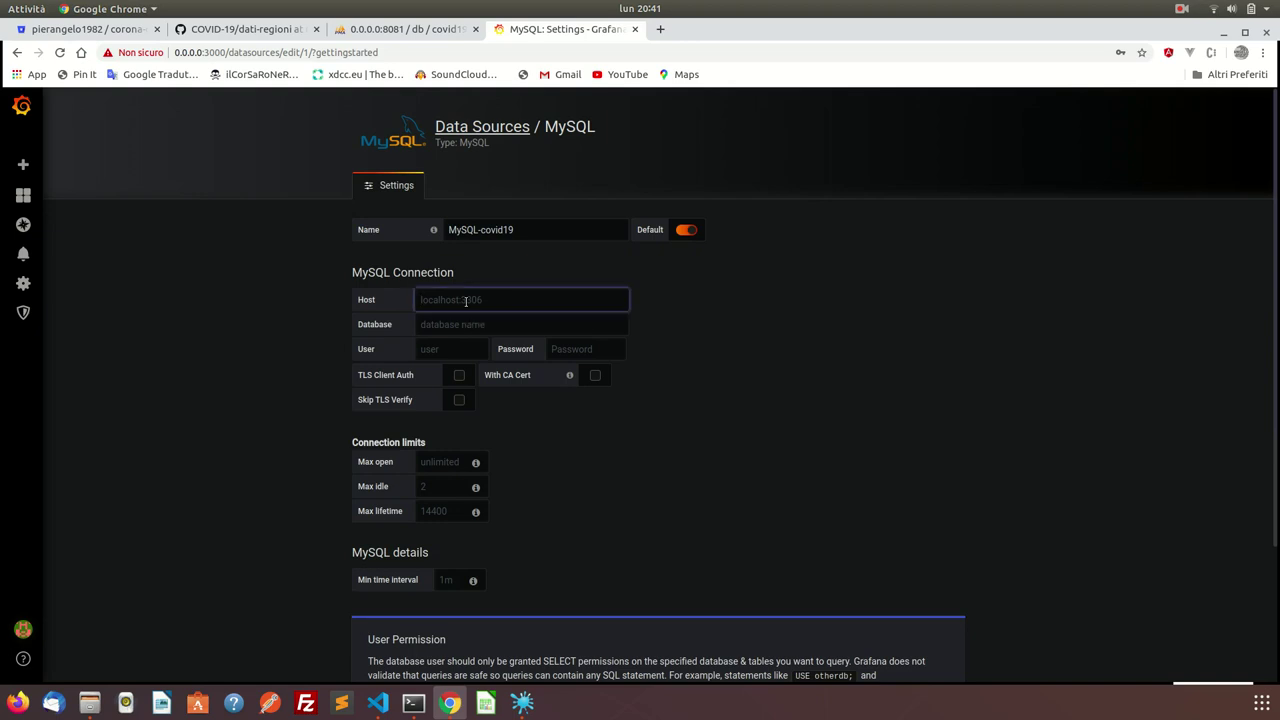
type("db")
left_click(377, 703)
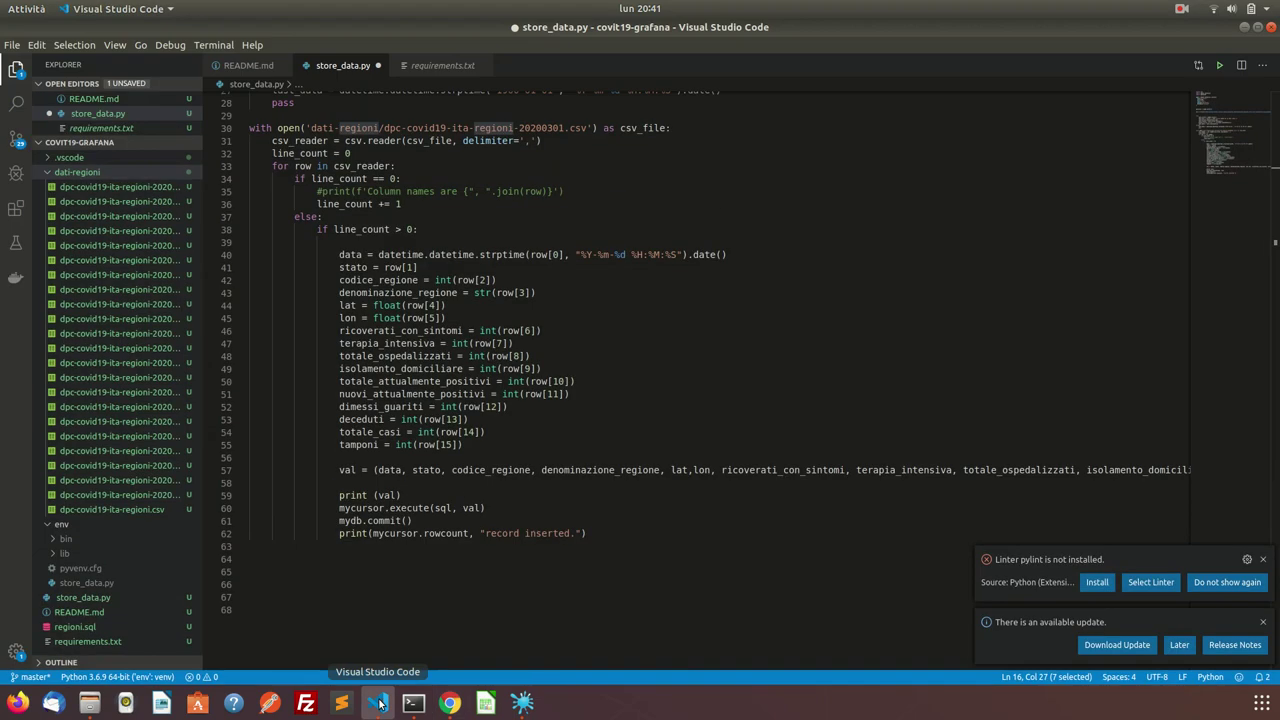
left_click(248, 65)
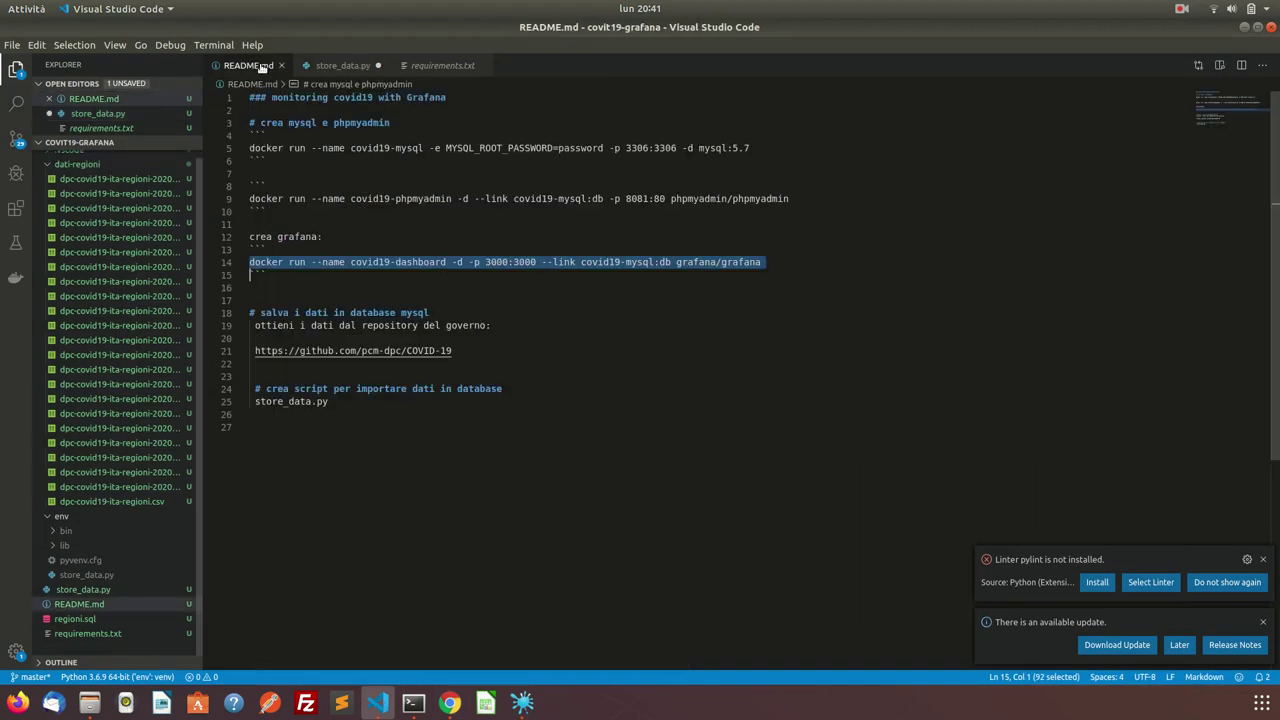
left_click(320, 66)
left_click(248, 65)
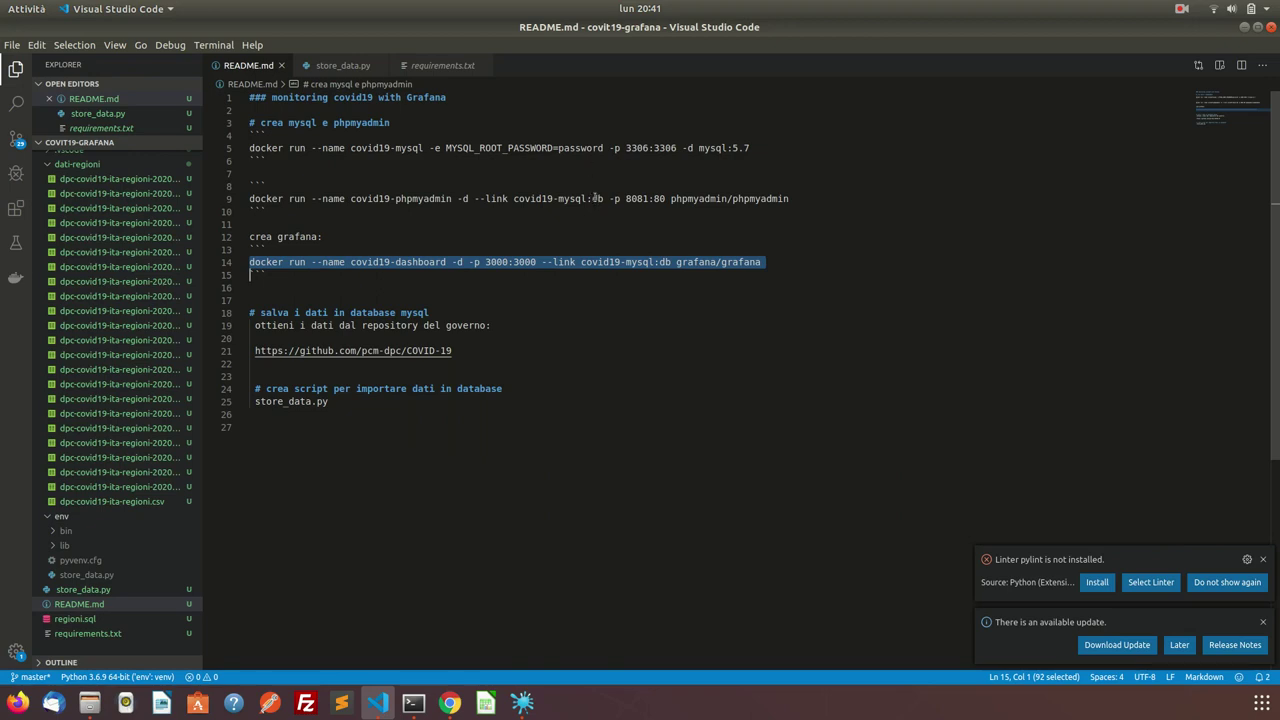
left_click(615, 262)
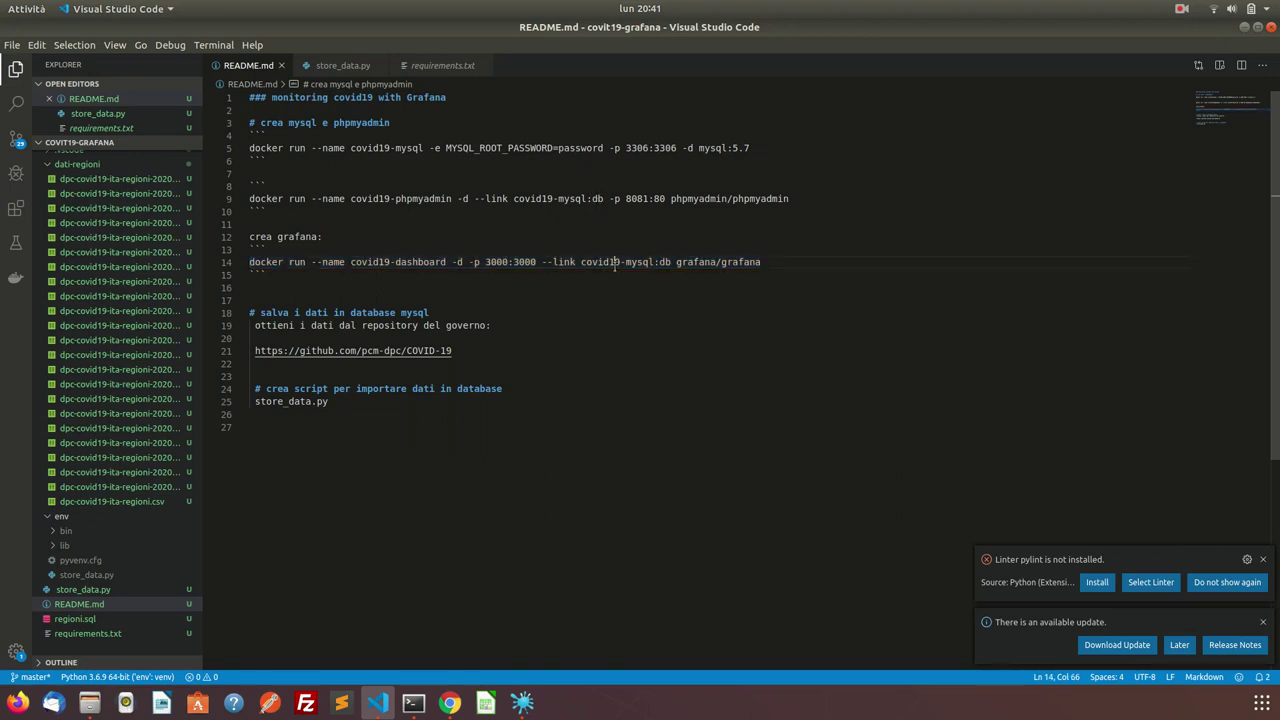
double_click(666, 262)
left_click(597, 198)
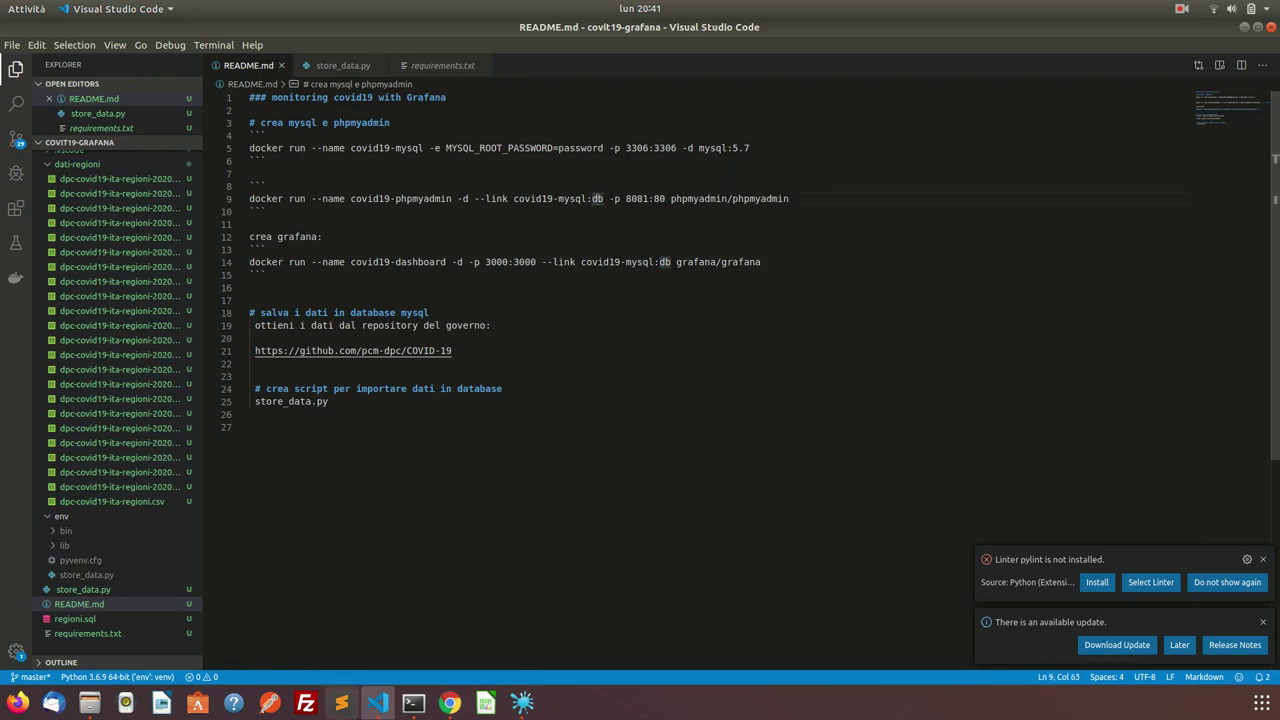
left_click(449, 704)
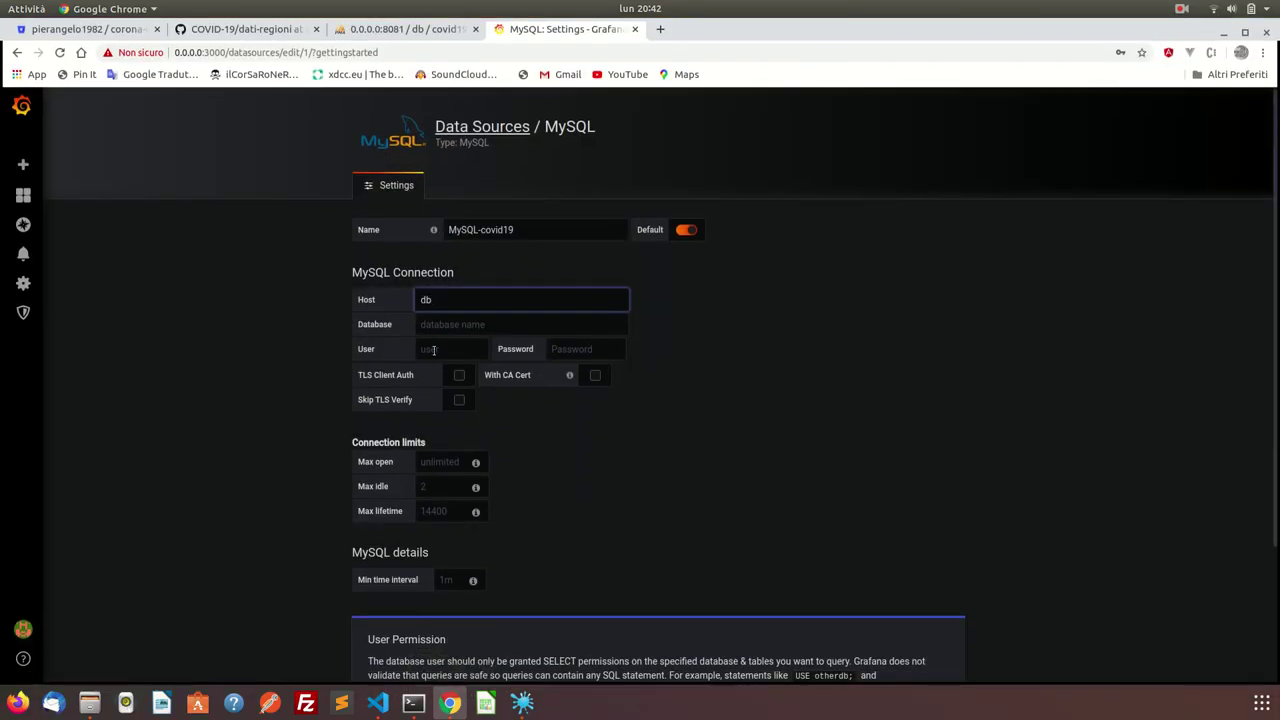
Enter database covid19, user root and its password, then save and test the connection.
left_click(453, 325)
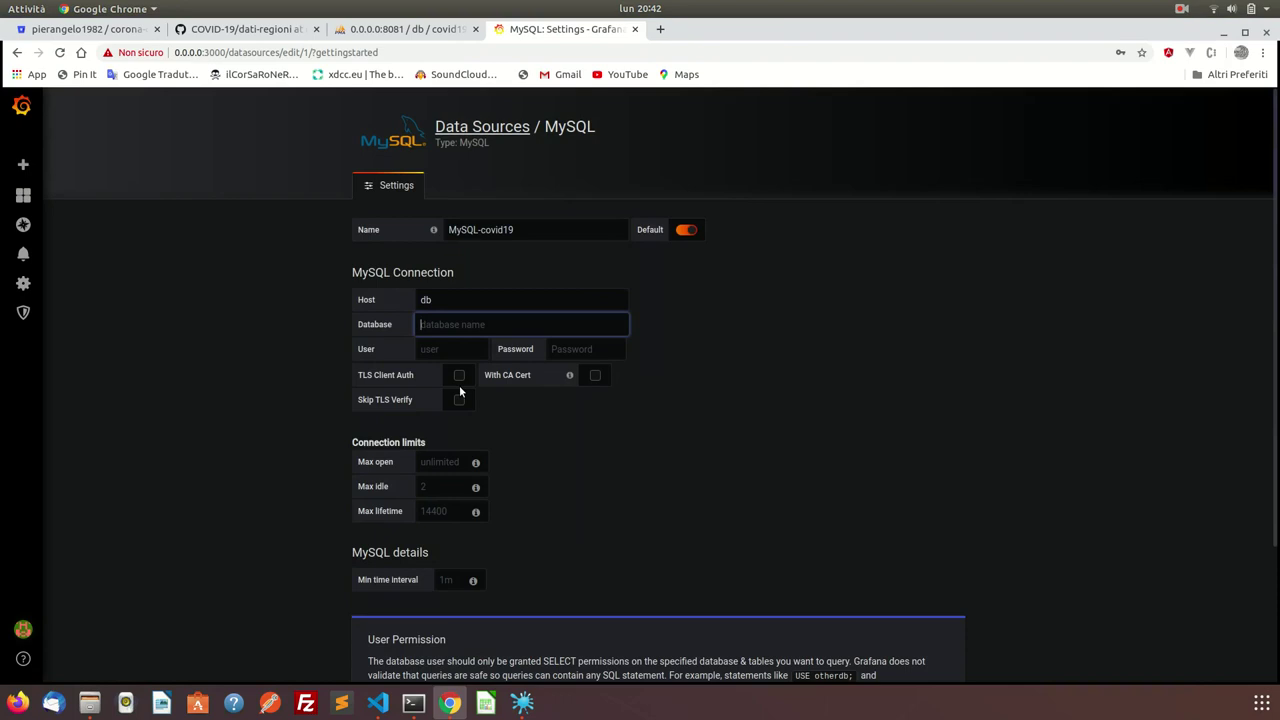
type("covid19")
key("Tab")
type("root")
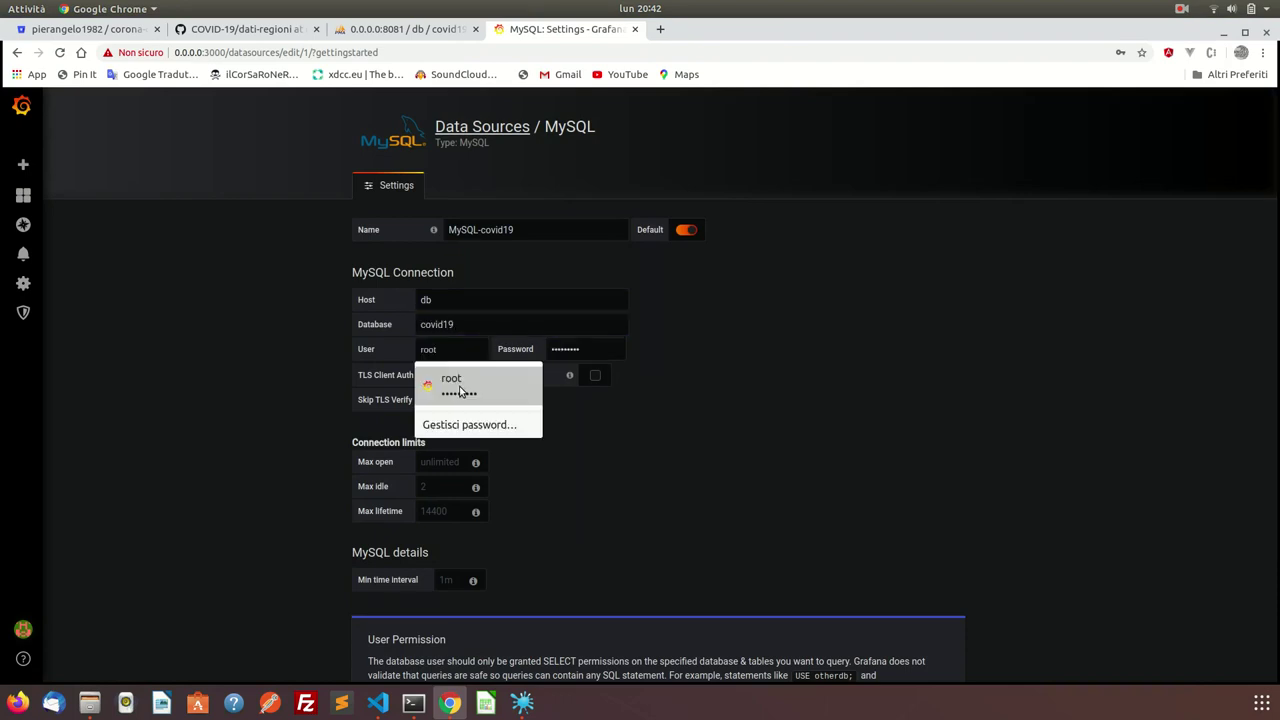
key("Tab")
type("password")
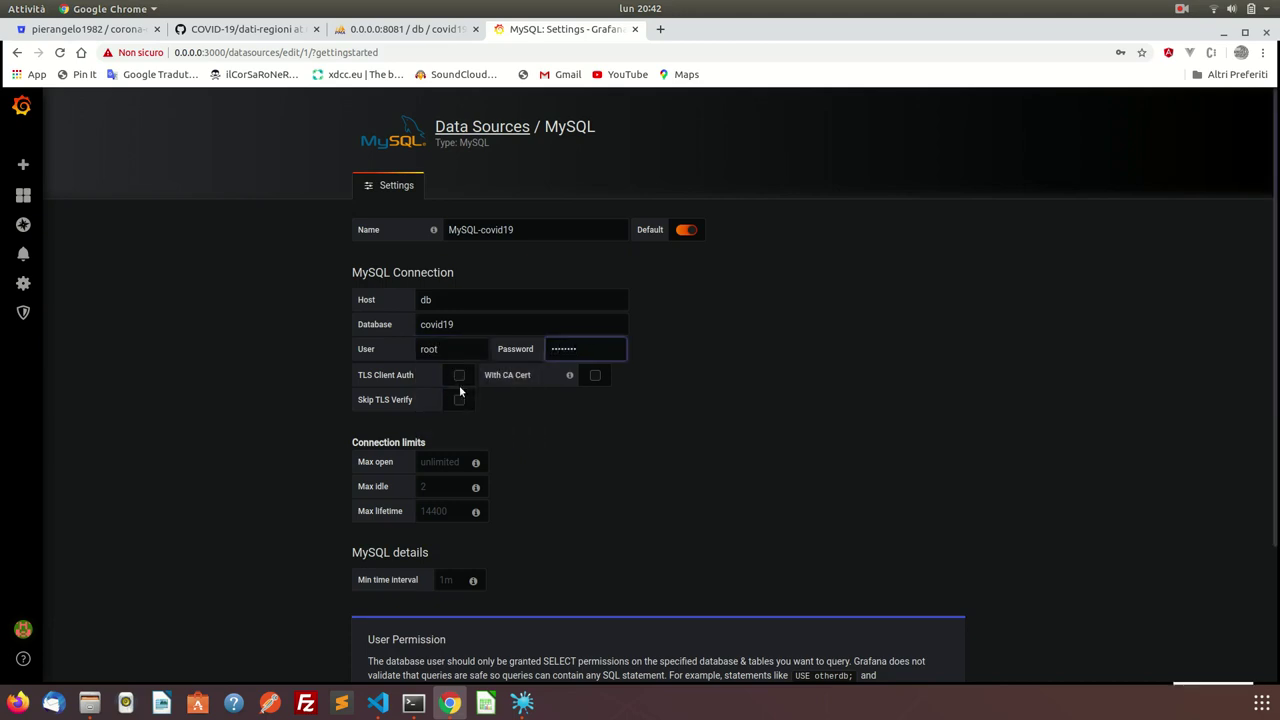
scroll(523, 443, "down", 2)
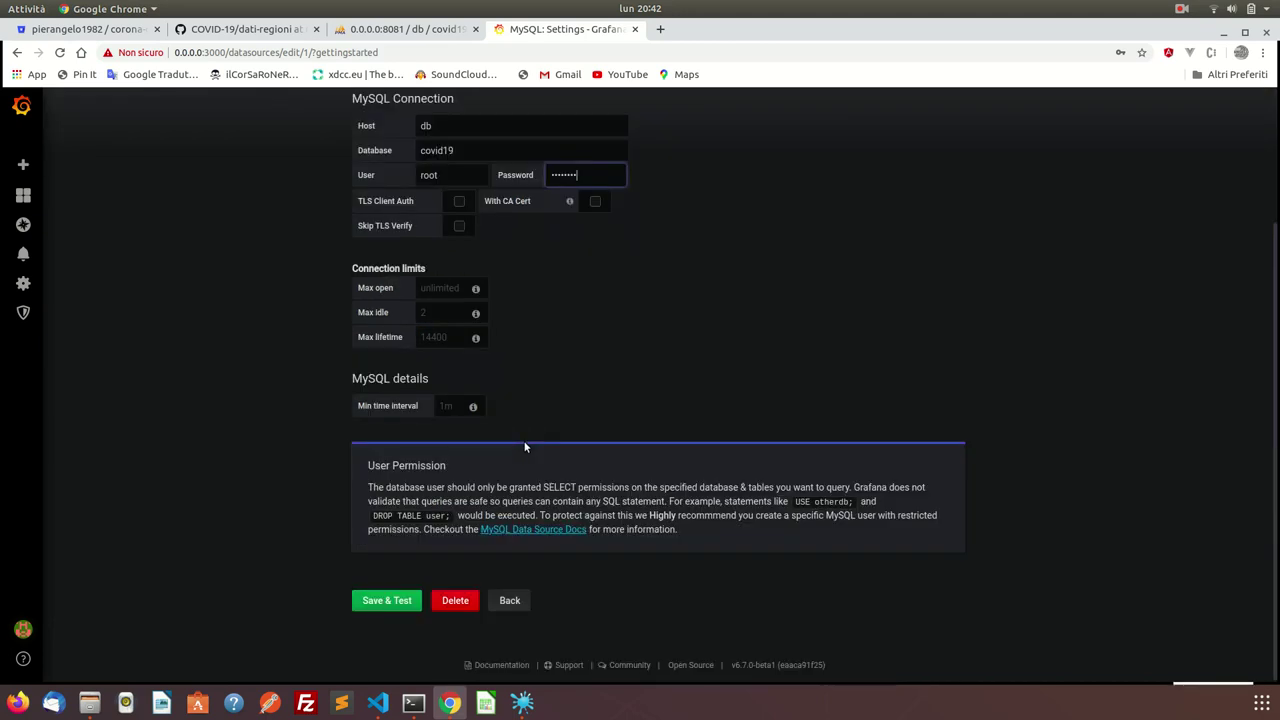
left_click(410, 600)
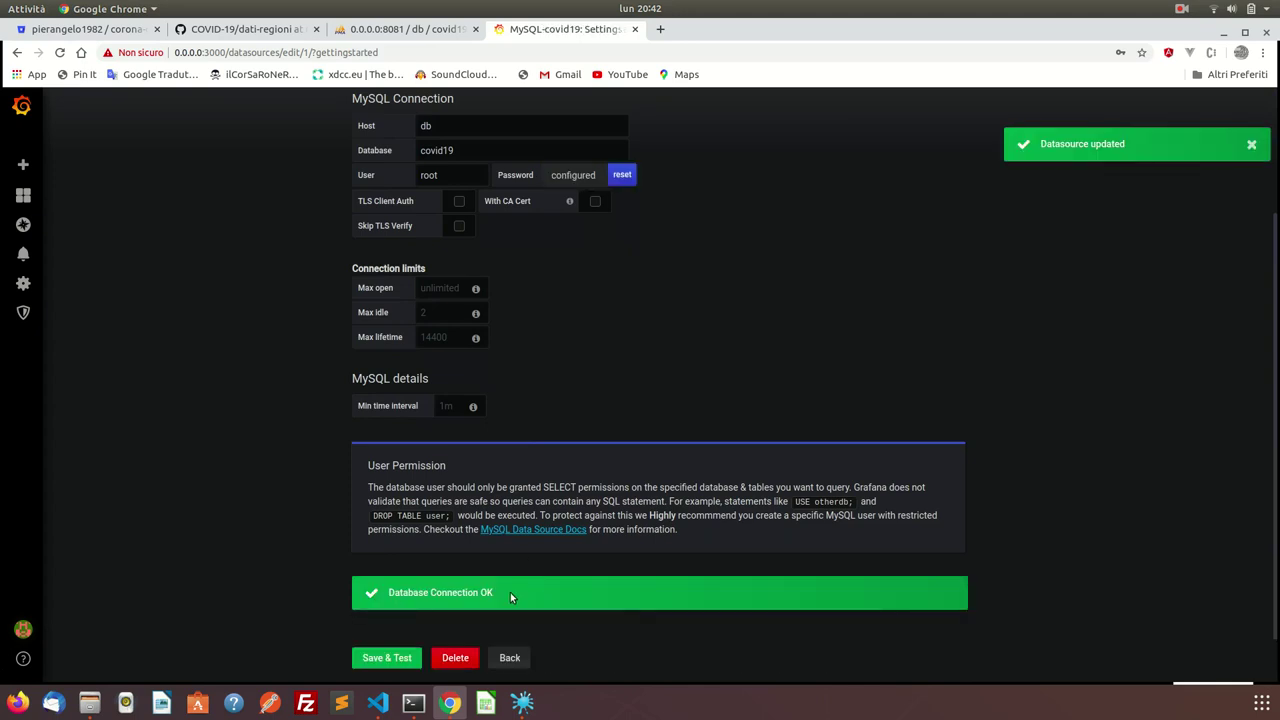
Create a new dashboard and dismiss Chrome's password-saving prompt.
mouse_move(25, 196)
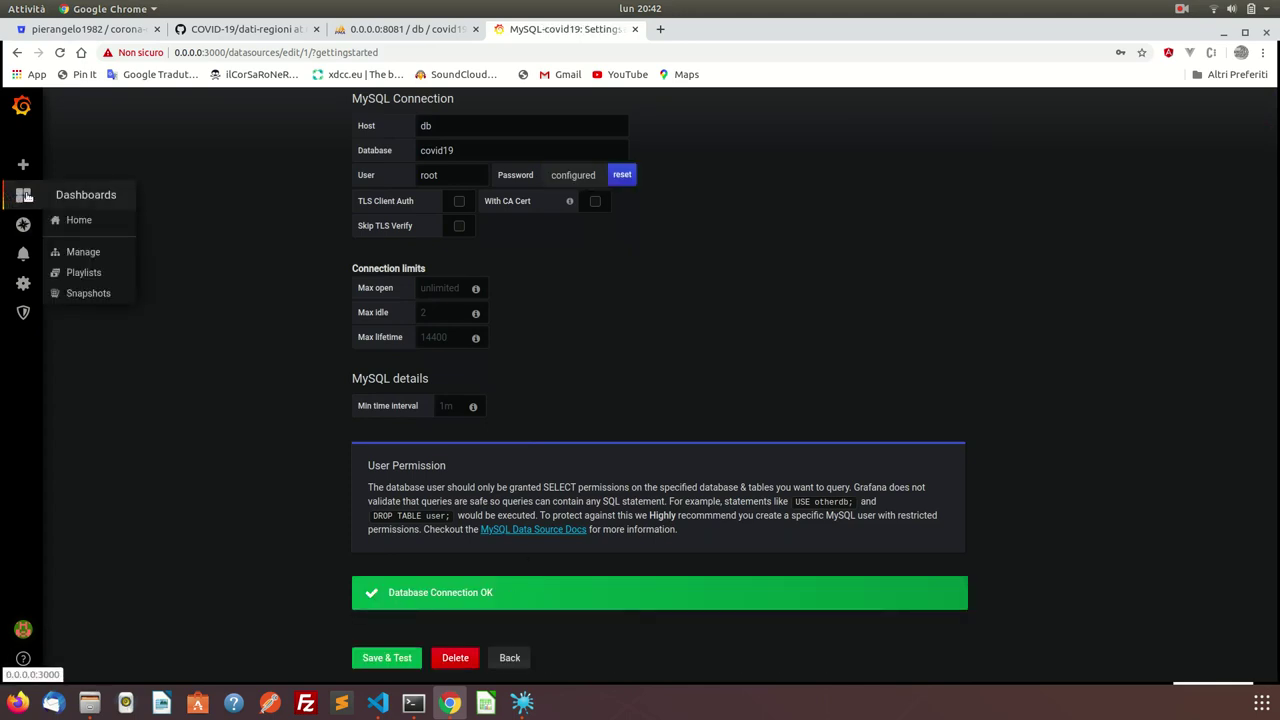
mouse_move(45, 168)
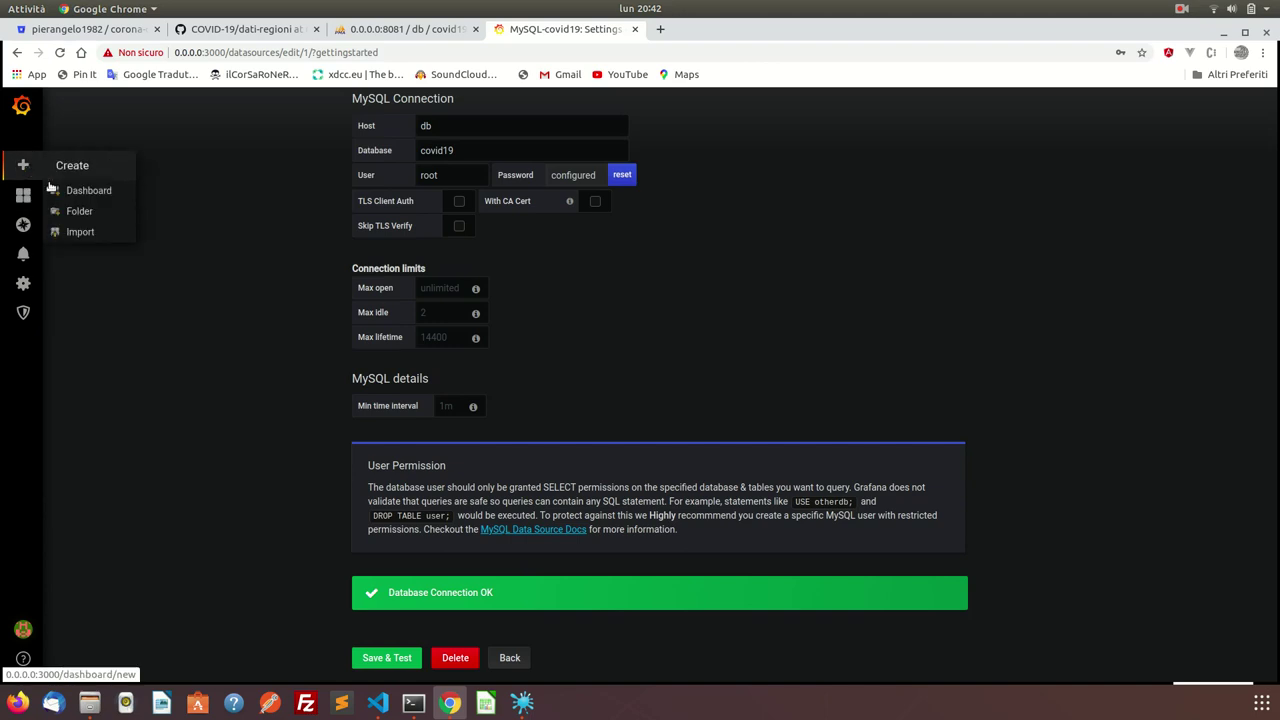
left_click(62, 190)
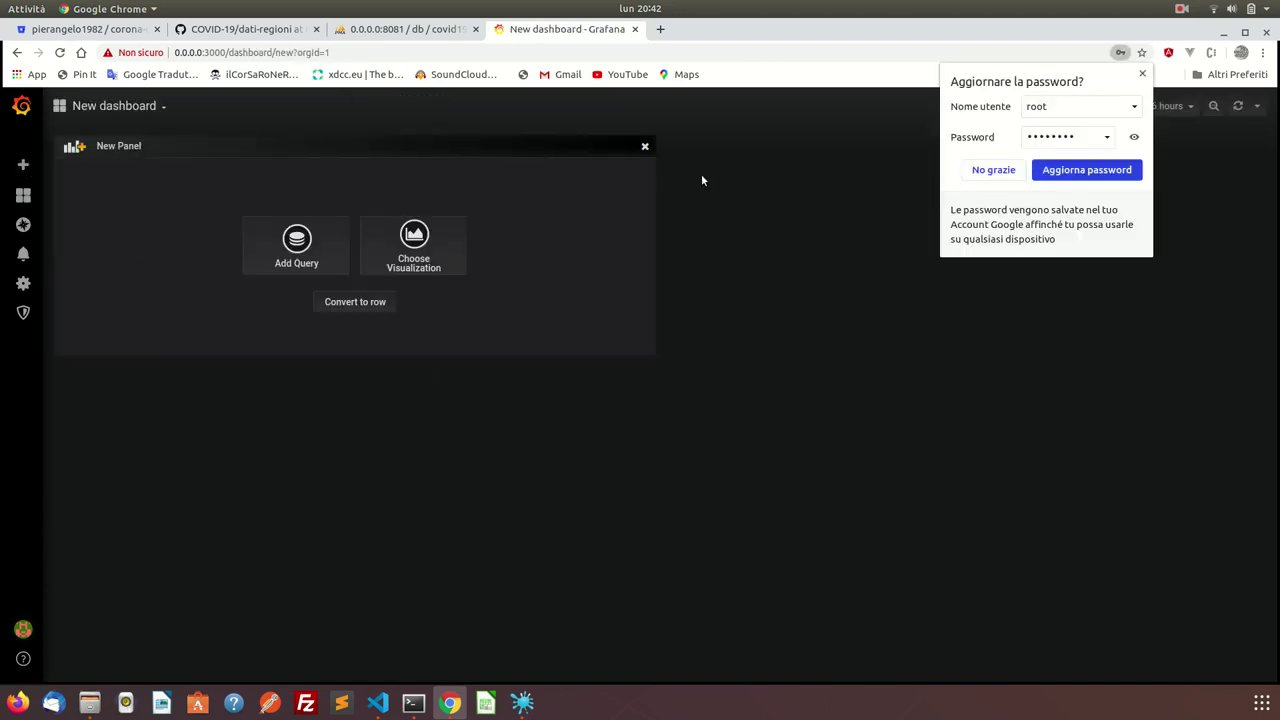
left_click(994, 171)
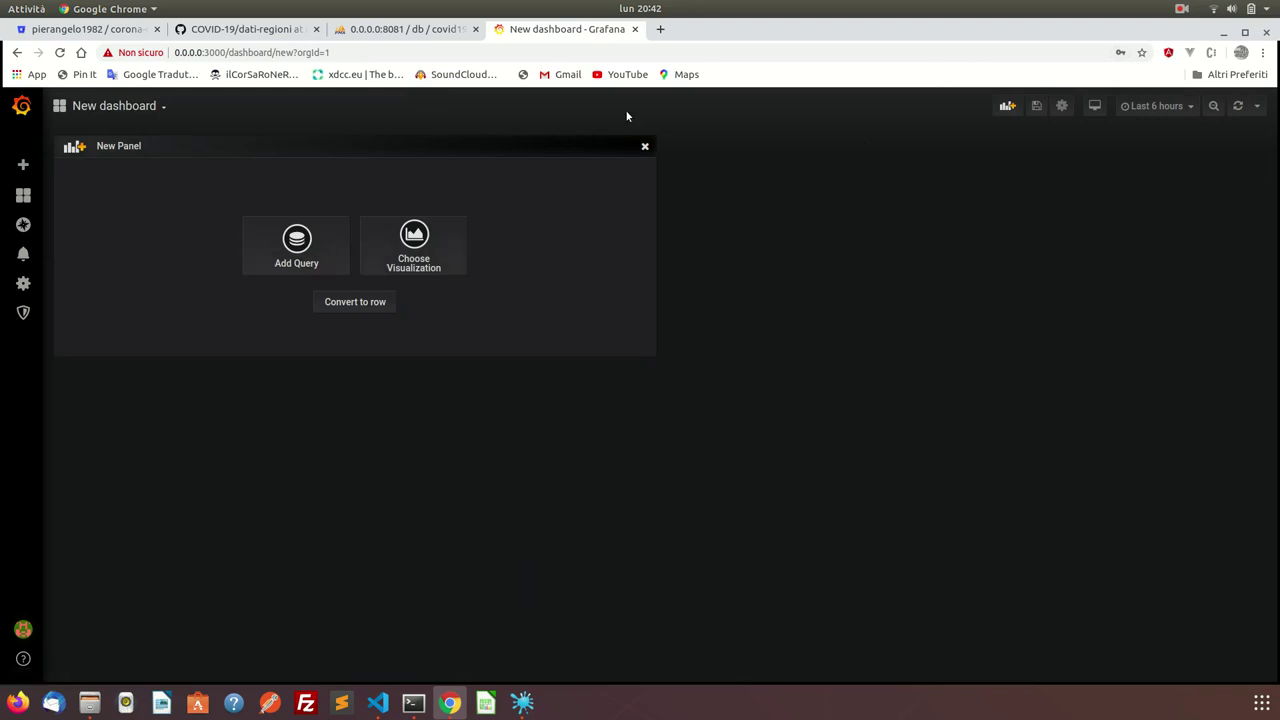
Choose Graph as the new panel's visualization and bring up its query editor.
left_click(414, 236)
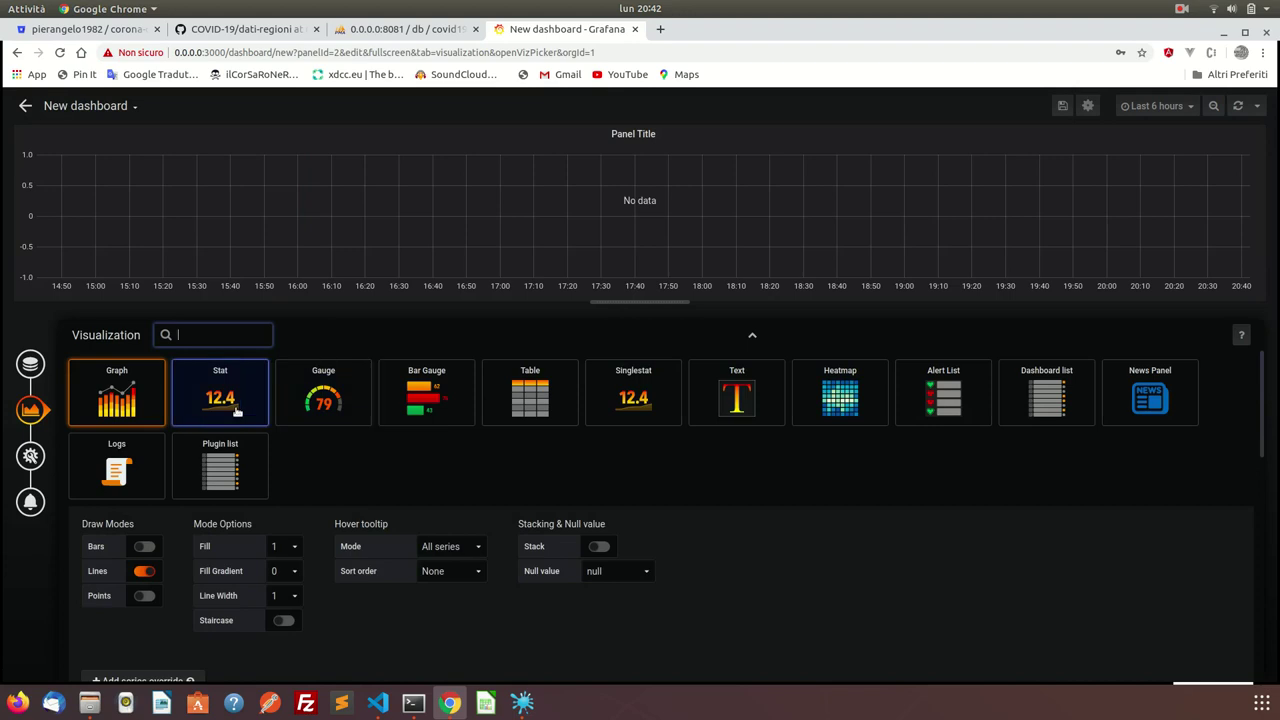
left_click(116, 394)
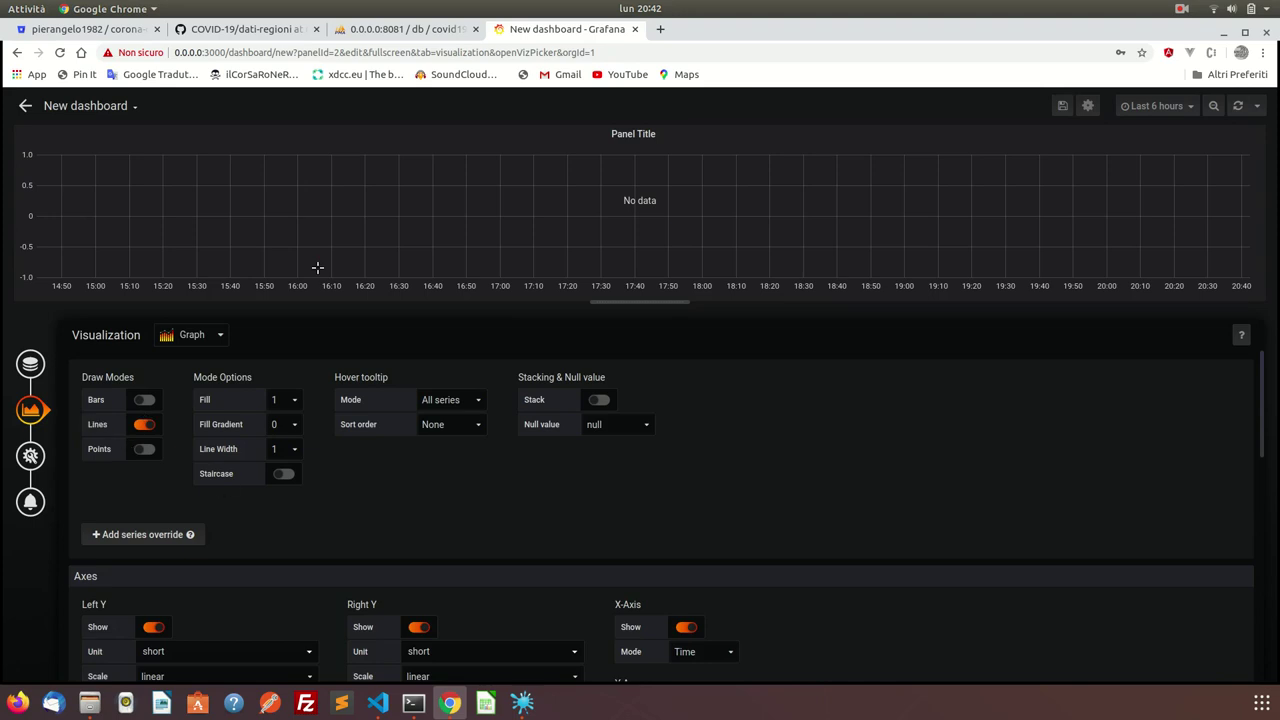
scroll(318, 592, "down", 10)
scroll(318, 592, "up", 10)
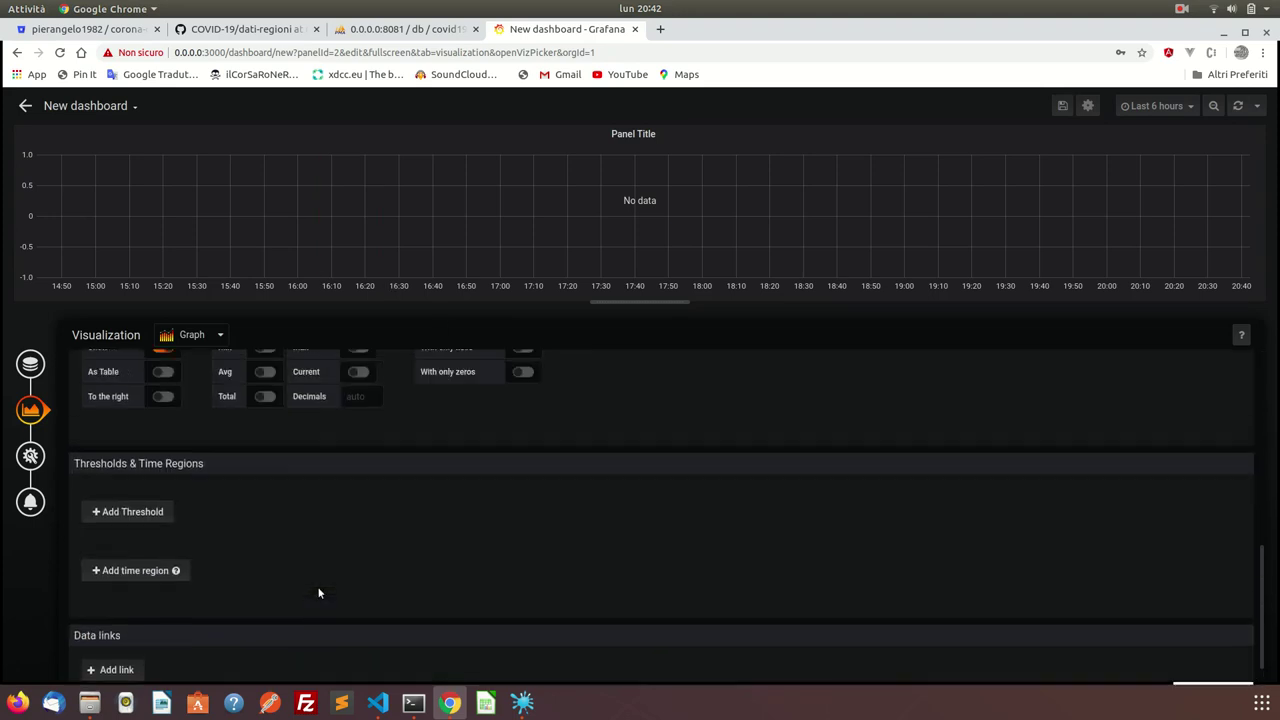
left_click(31, 364)
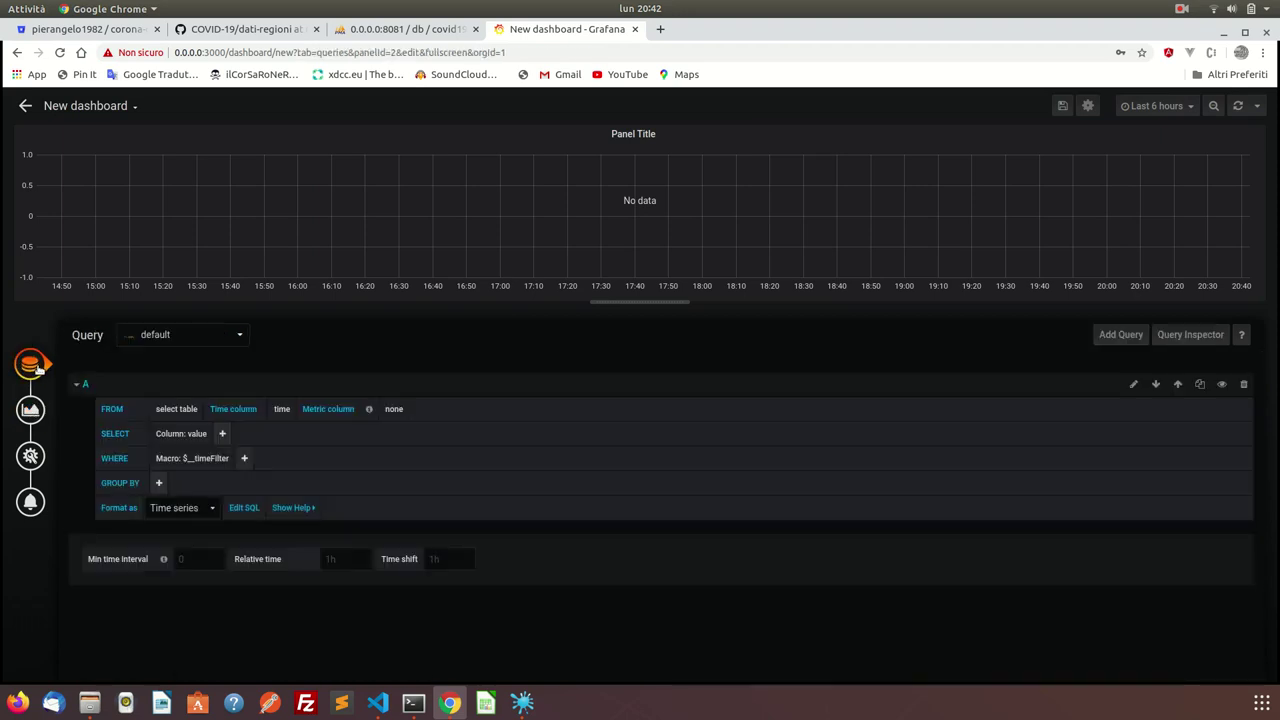
Query MySQL-covid19's regioni table with time column data and metric denominazione_regione.
left_click(189, 333)
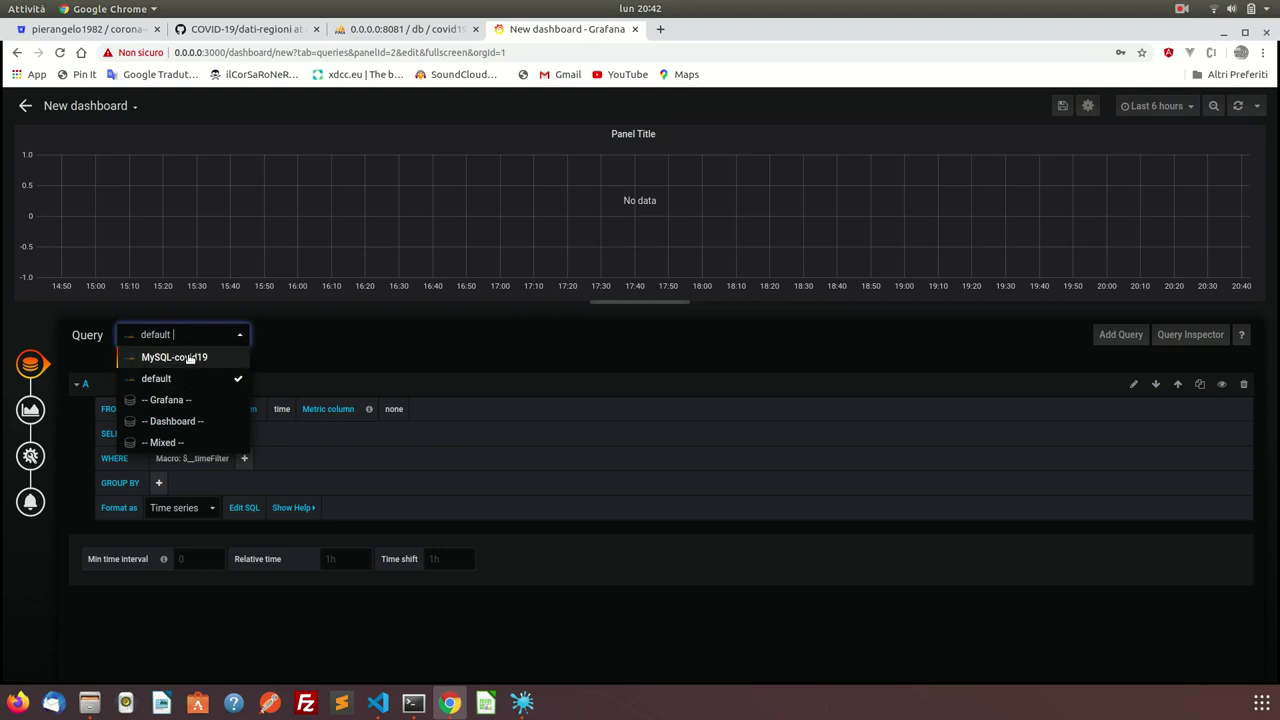
left_click(221, 361)
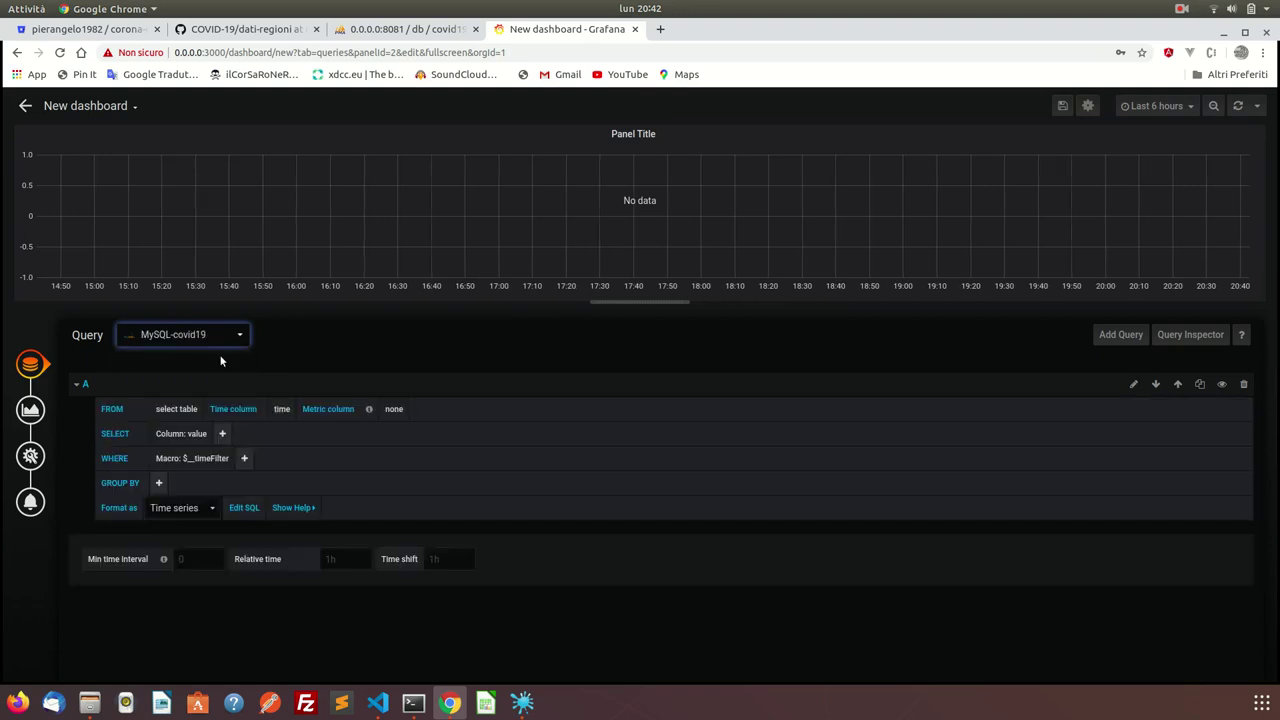
left_click(180, 409)
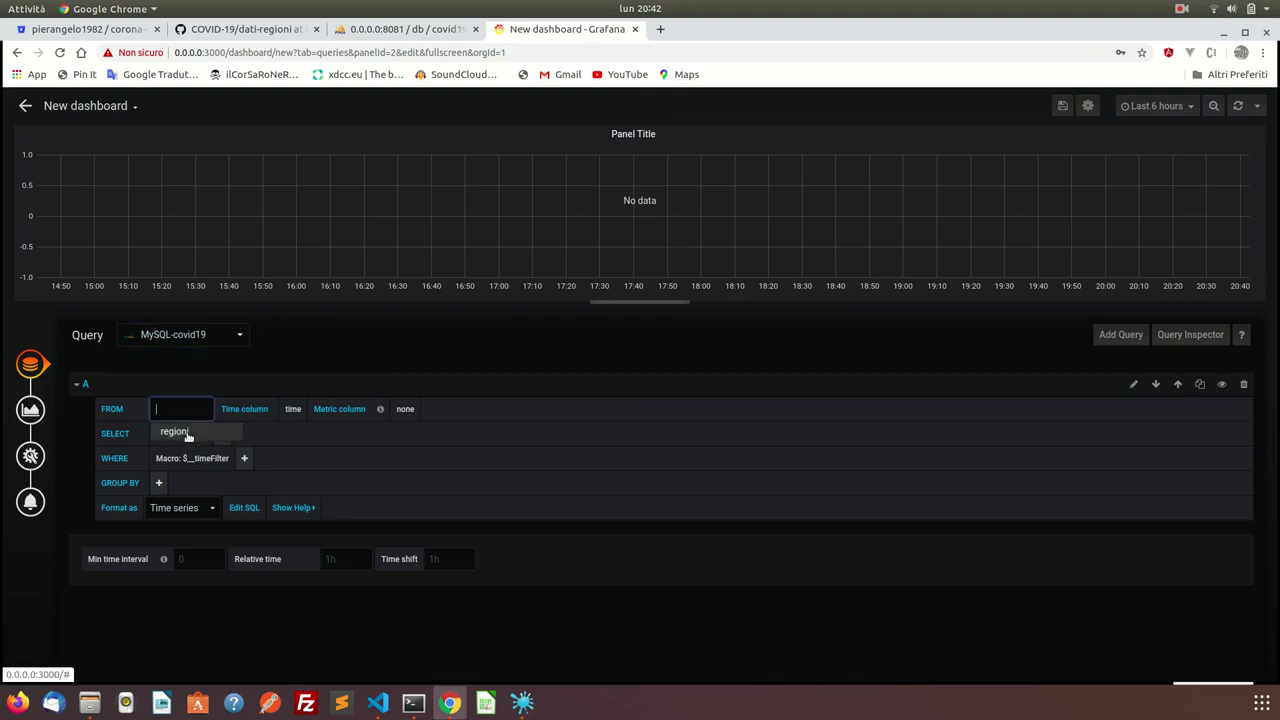
left_click(187, 434)
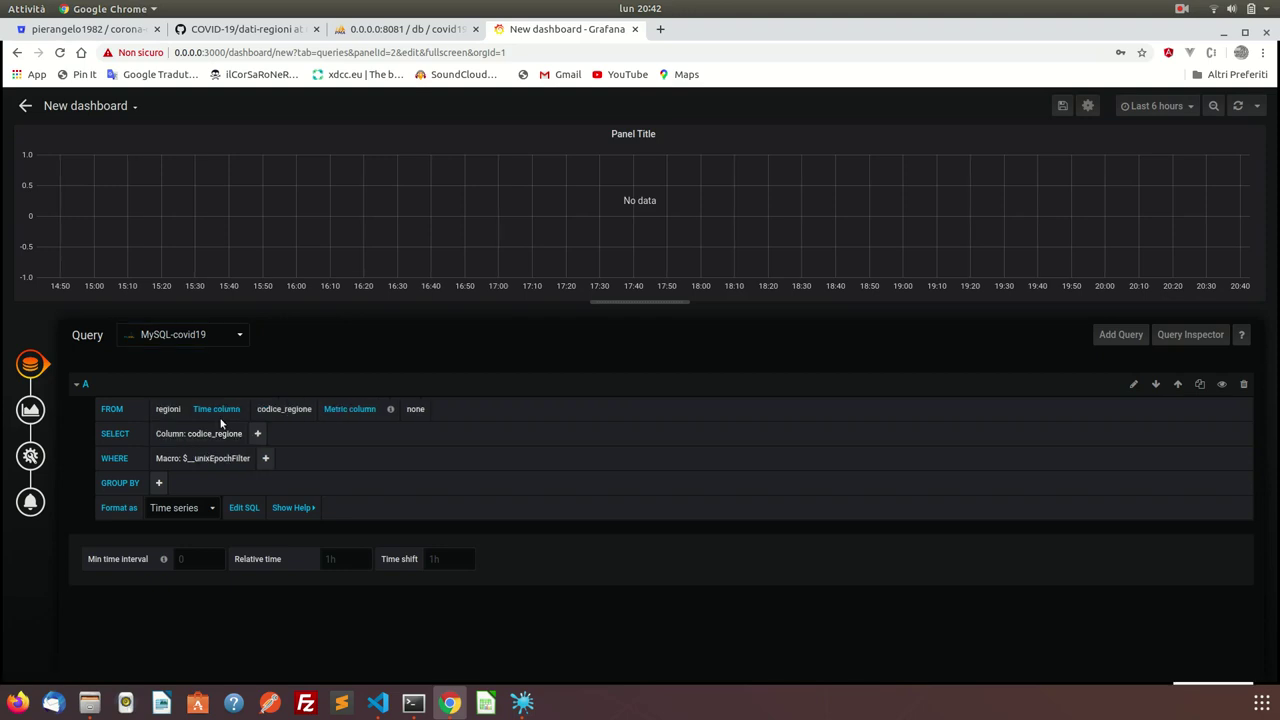
left_click(268, 410)
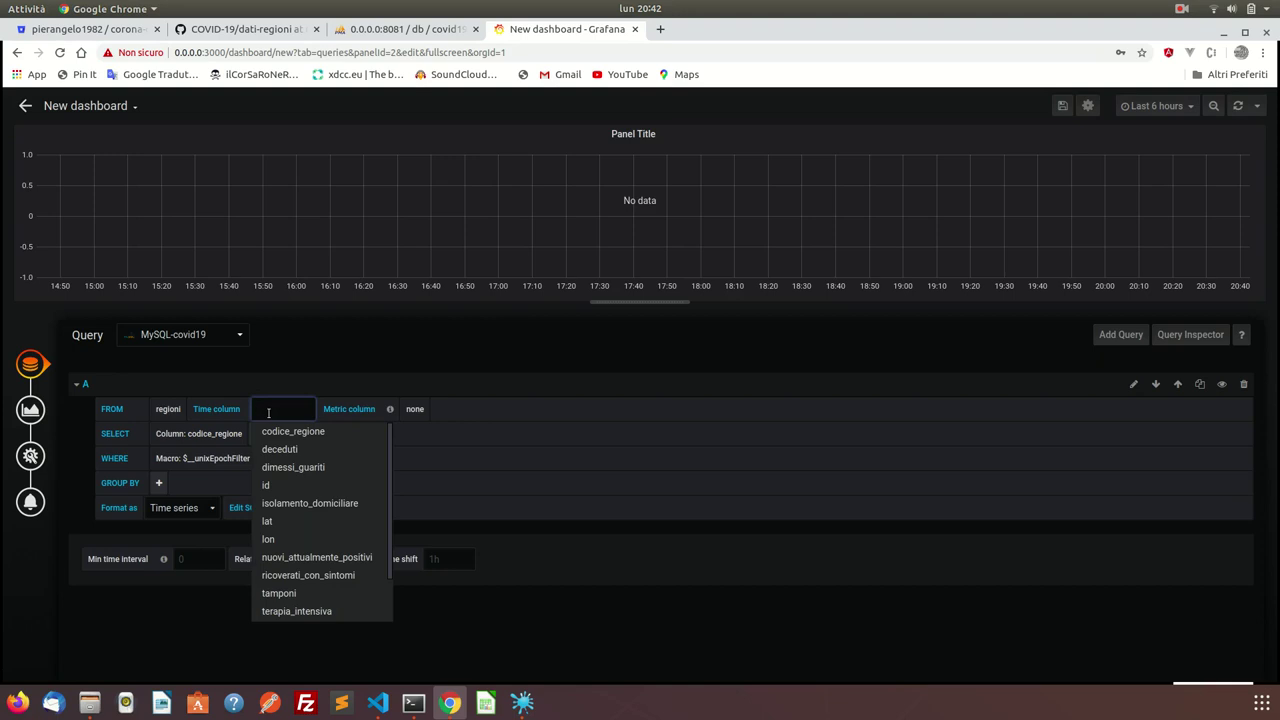
type("data")
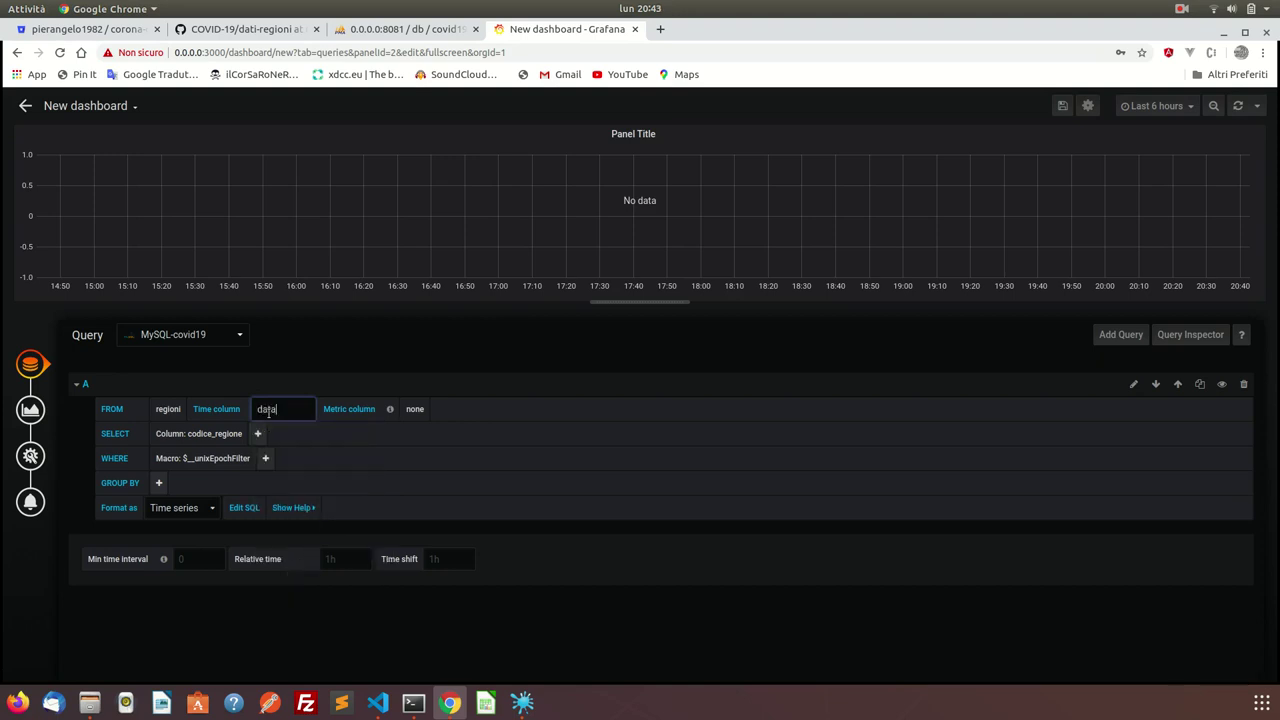
left_click(413, 409)
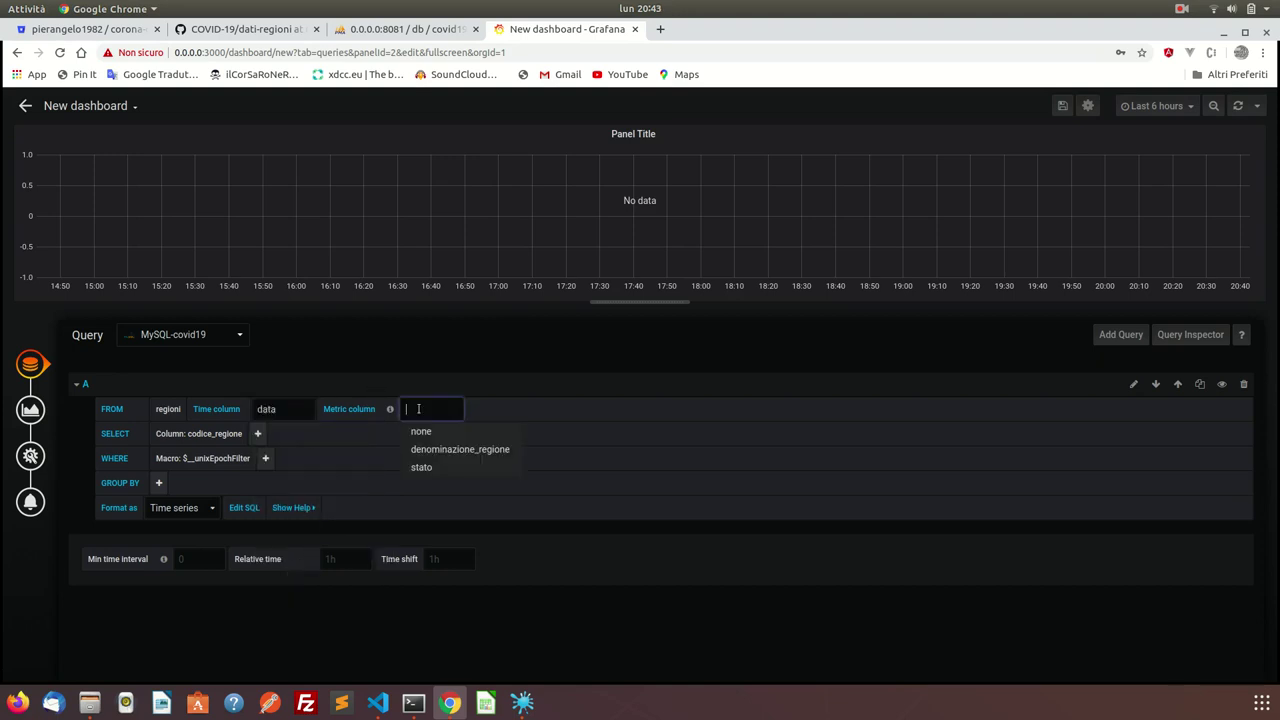
left_click(455, 450)
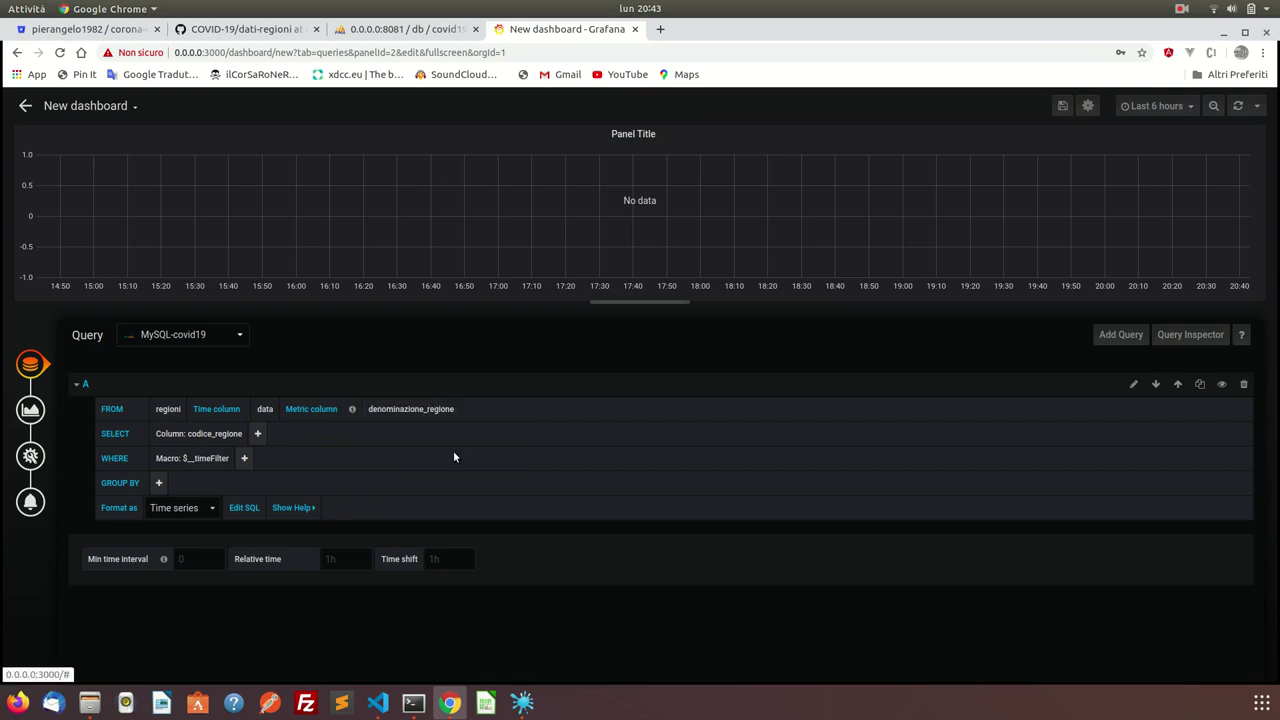
Remove the $__timeFilter condition and select dimessi_guariti as the plotted value.
left_click(178, 460)
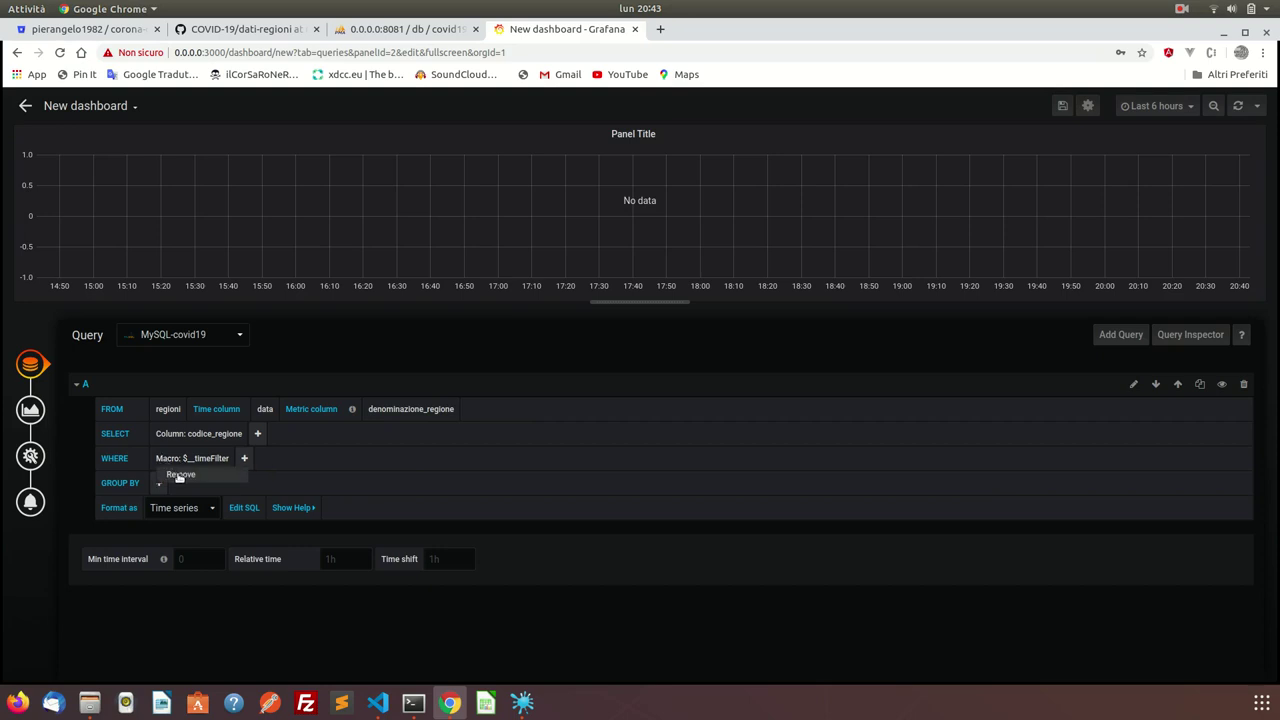
left_click(180, 475)
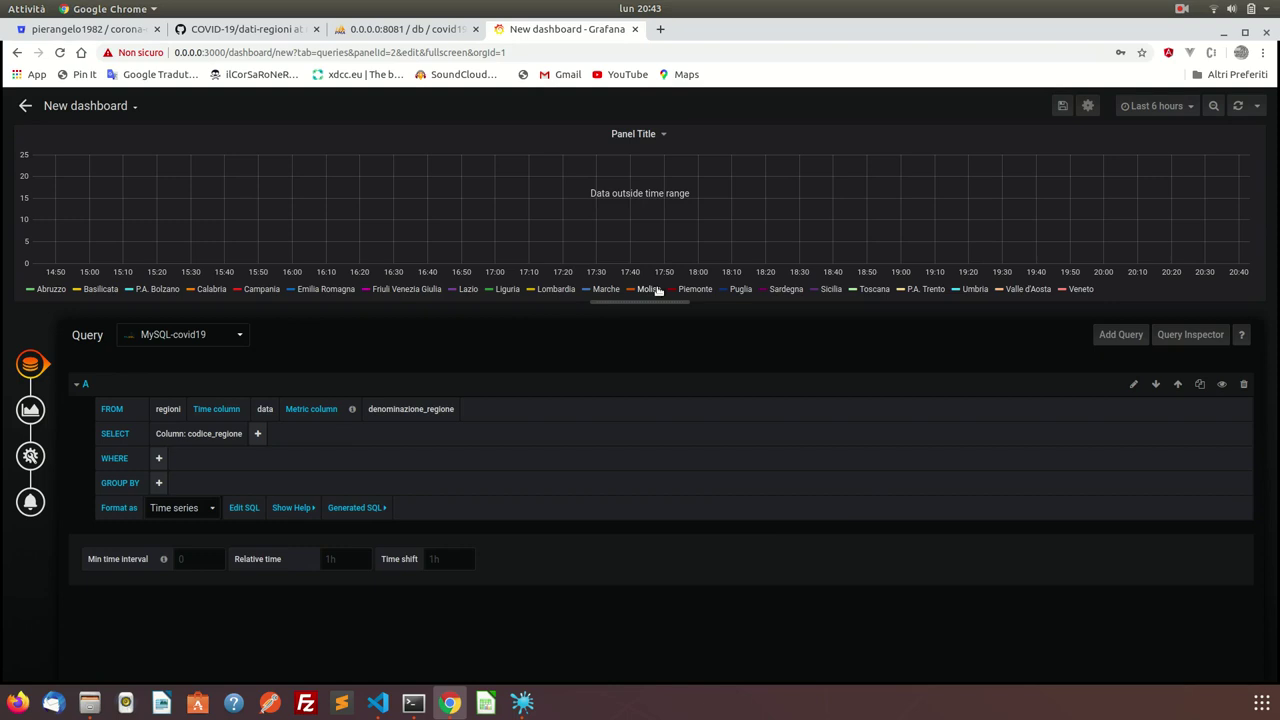
left_click(228, 434)
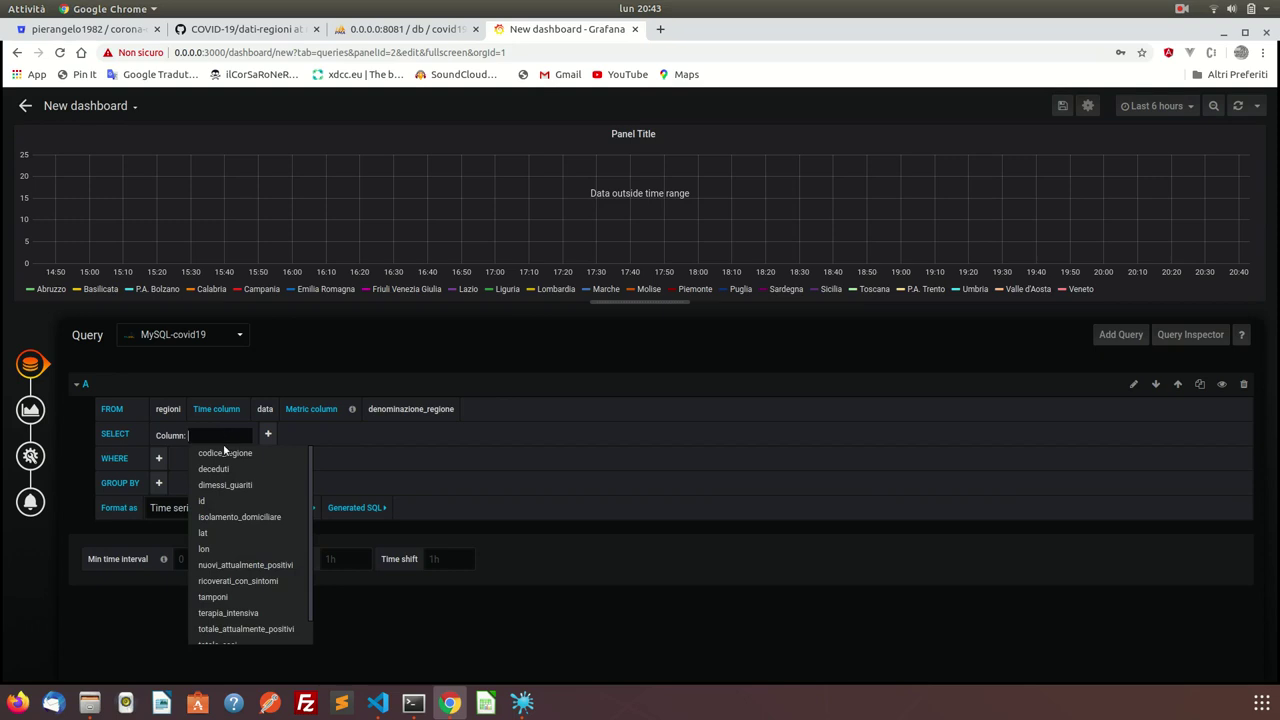
scroll(259, 535, "down", 1)
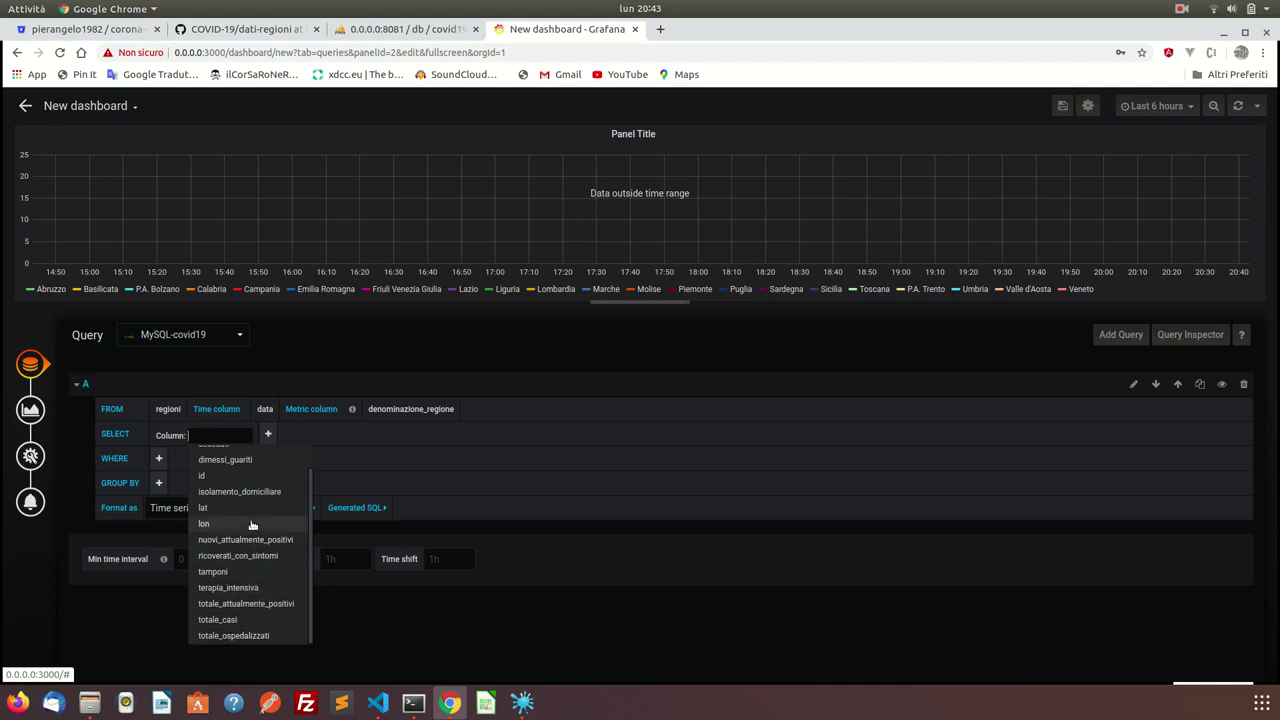
scroll(252, 525, "up", 1)
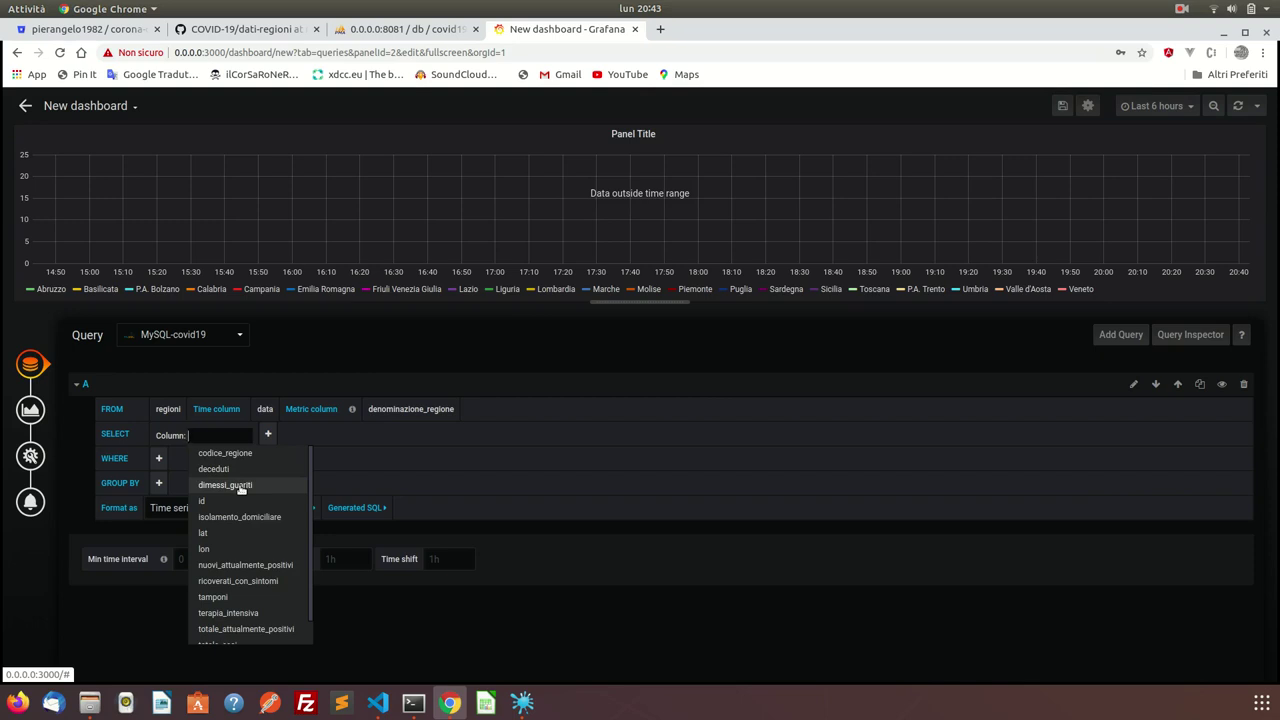
left_click(240, 486)
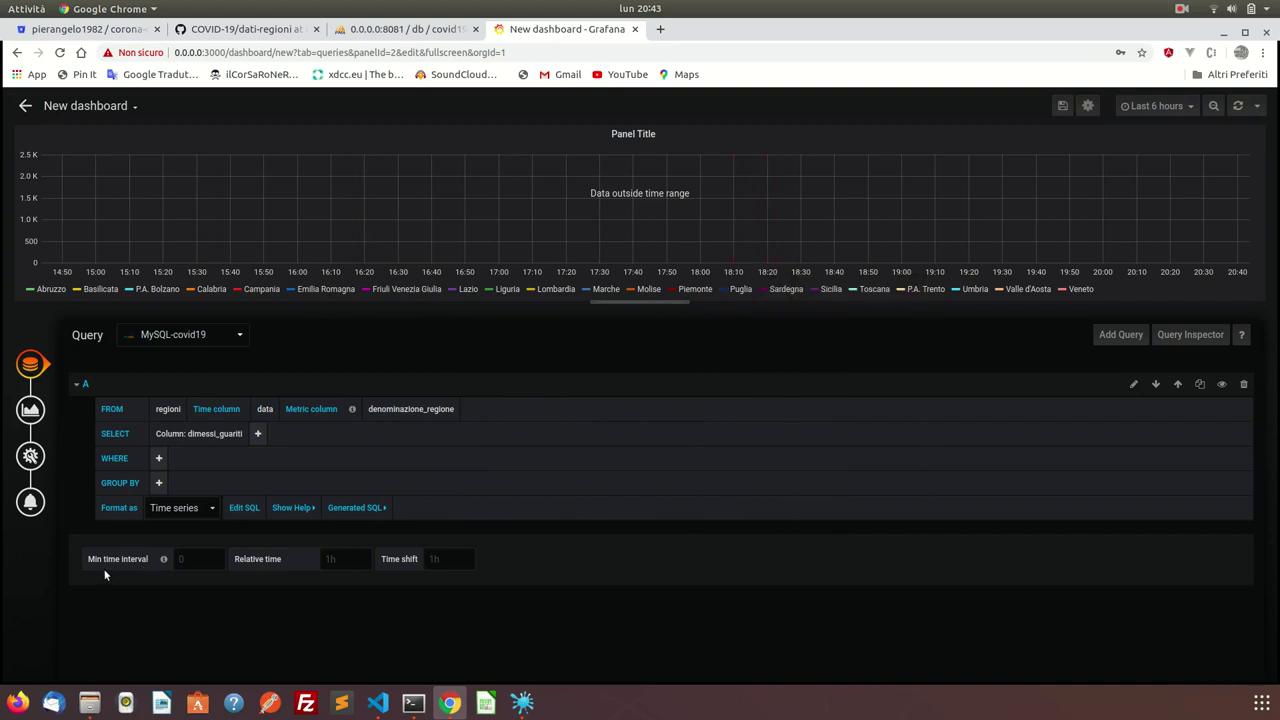
Set min time interval 1d, relative time 10d and time shift 1d in query options.
left_click(195, 556)
left_click(198, 589)
left_click(337, 563)
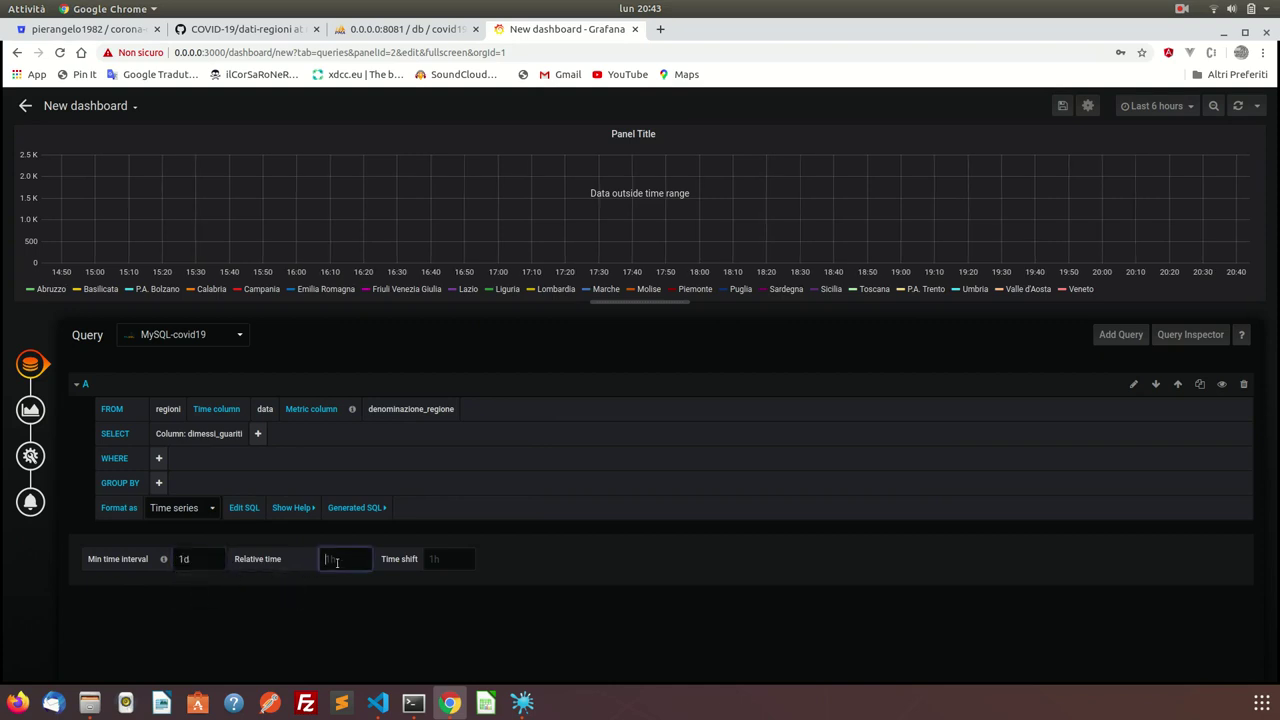
type("10d")
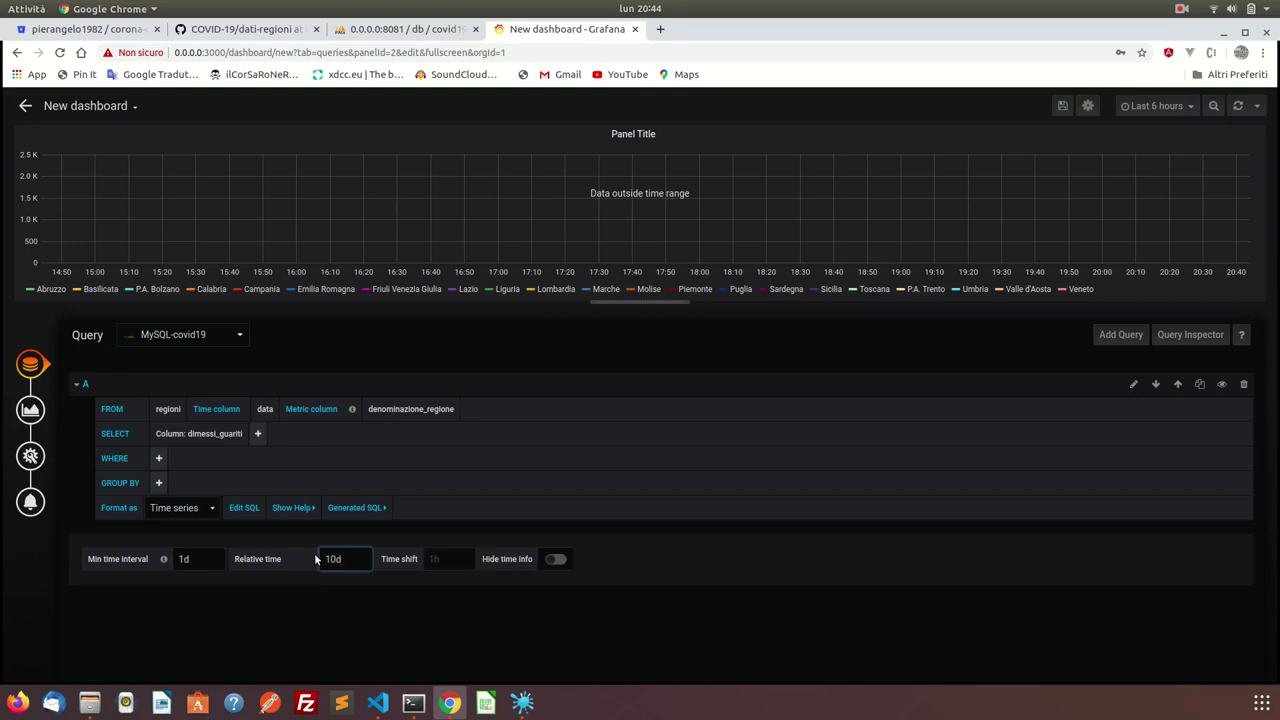
left_click(444, 559)
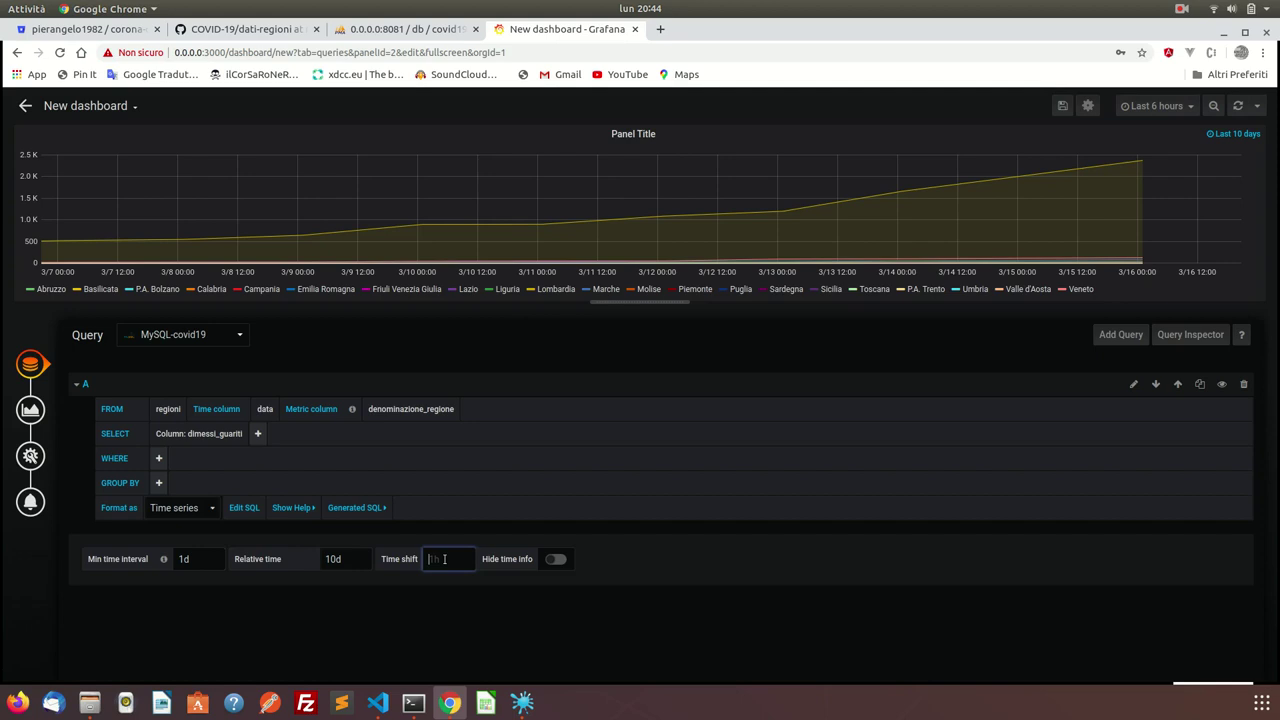
type("1d")
left_click(560, 607)
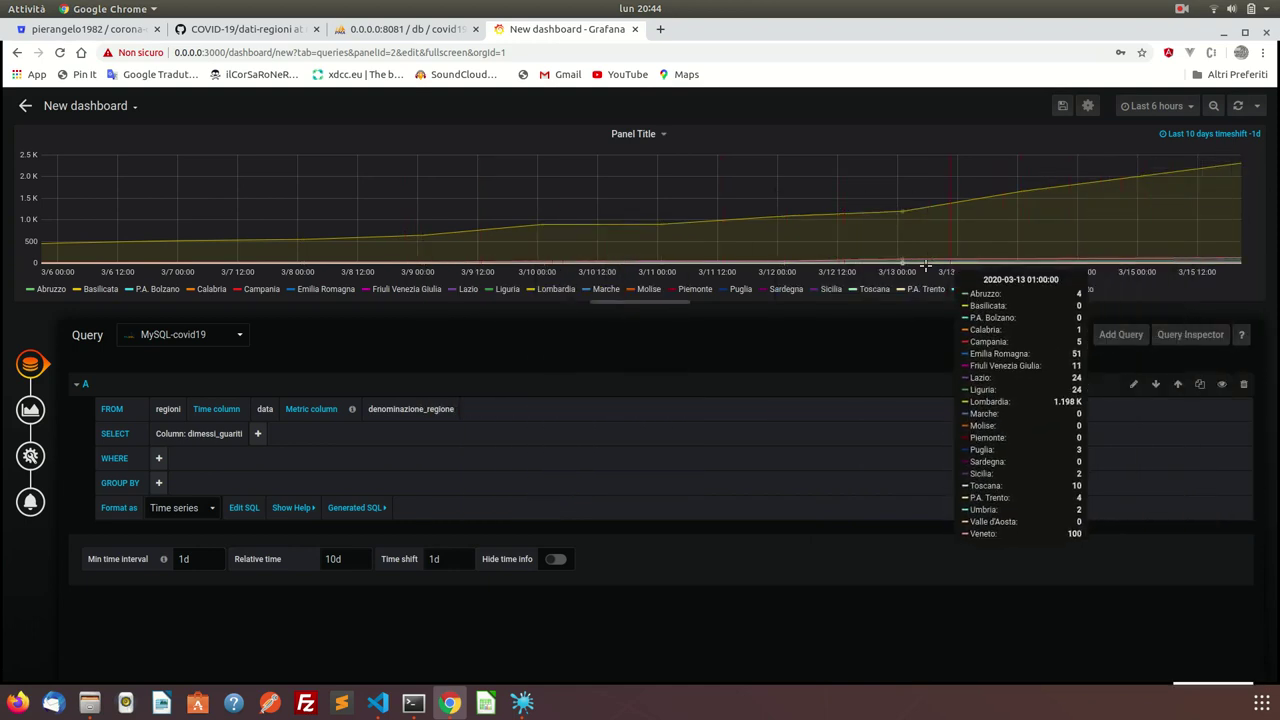
left_click(786, 290)
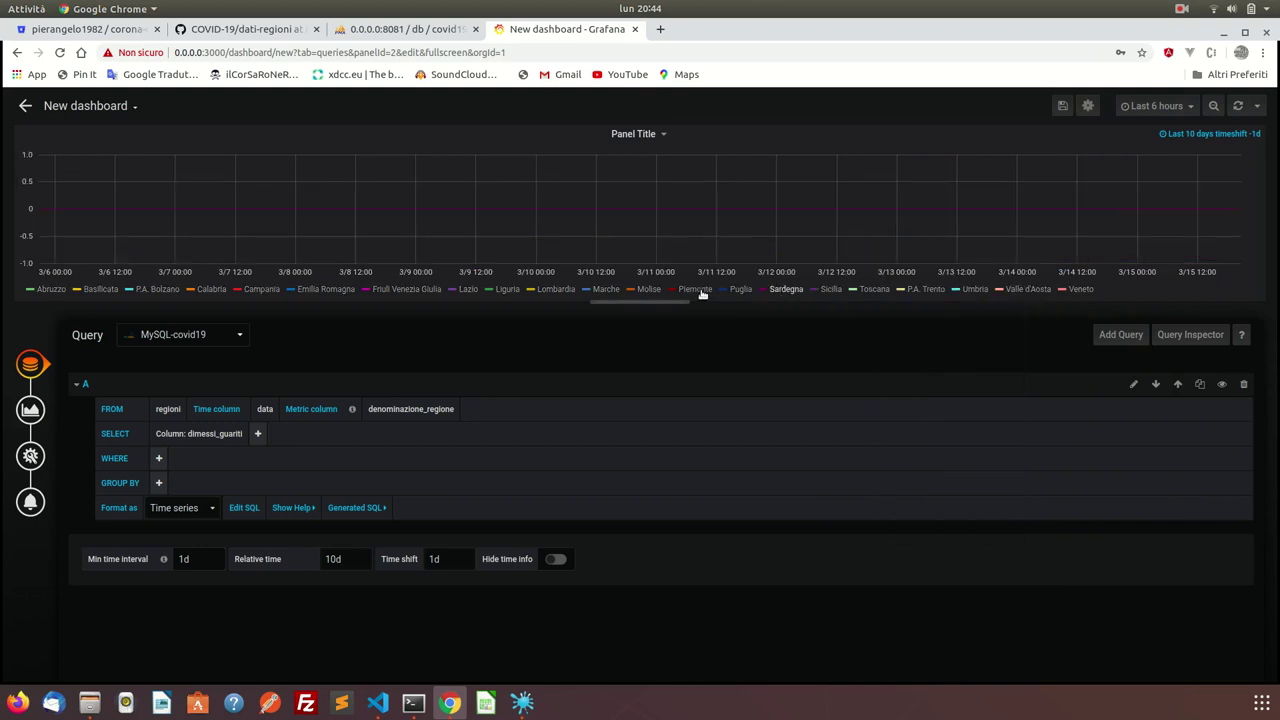
left_click(647, 290)
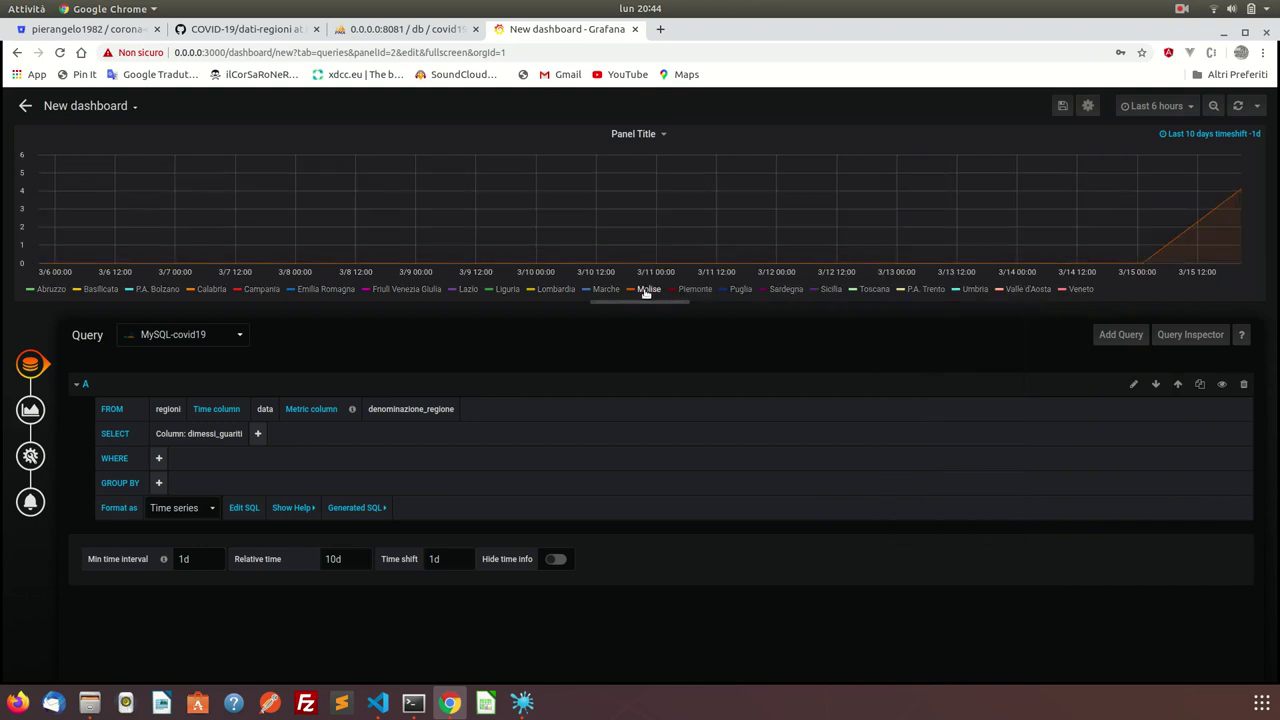
left_click(563, 290)
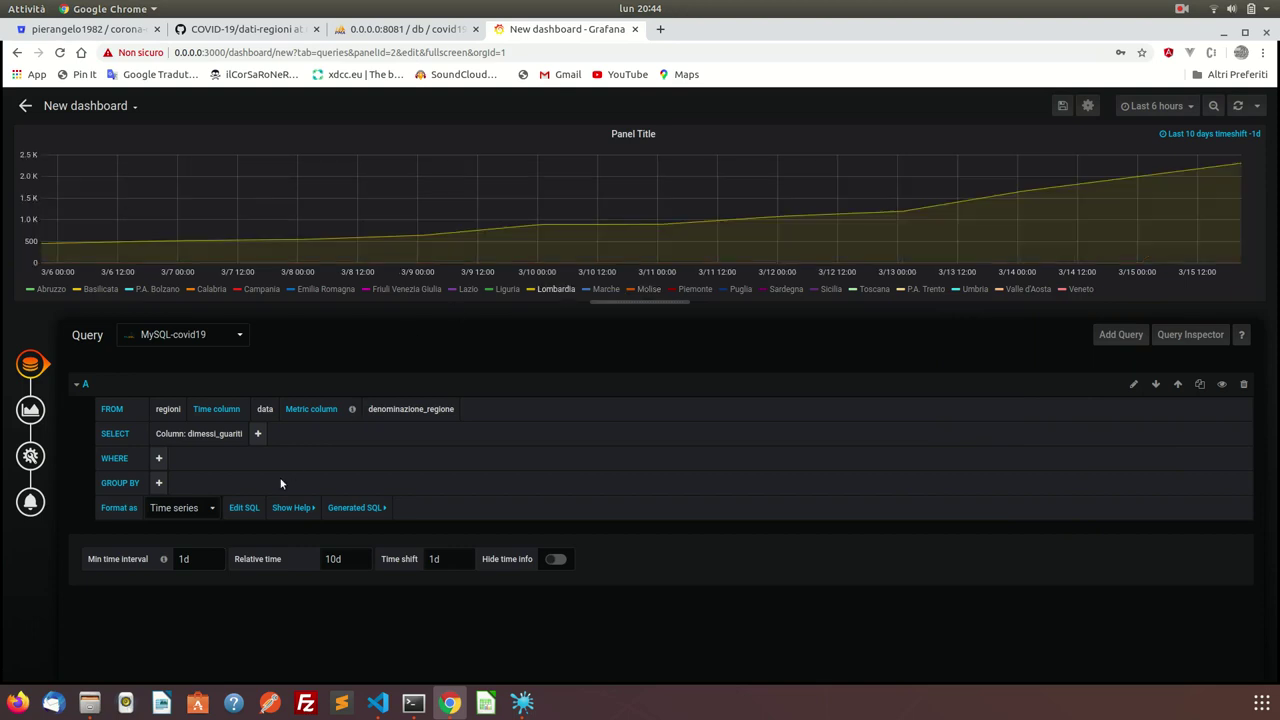
left_click(206, 508)
left_click(188, 538)
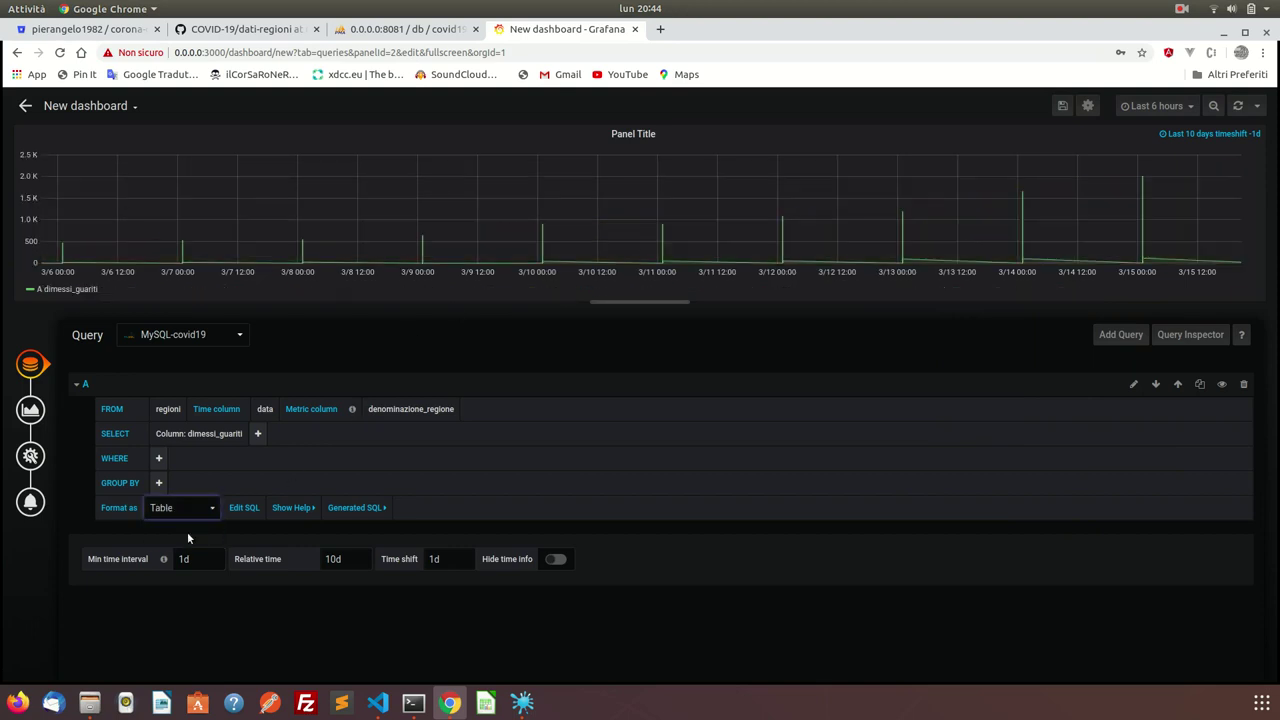
left_click(192, 509)
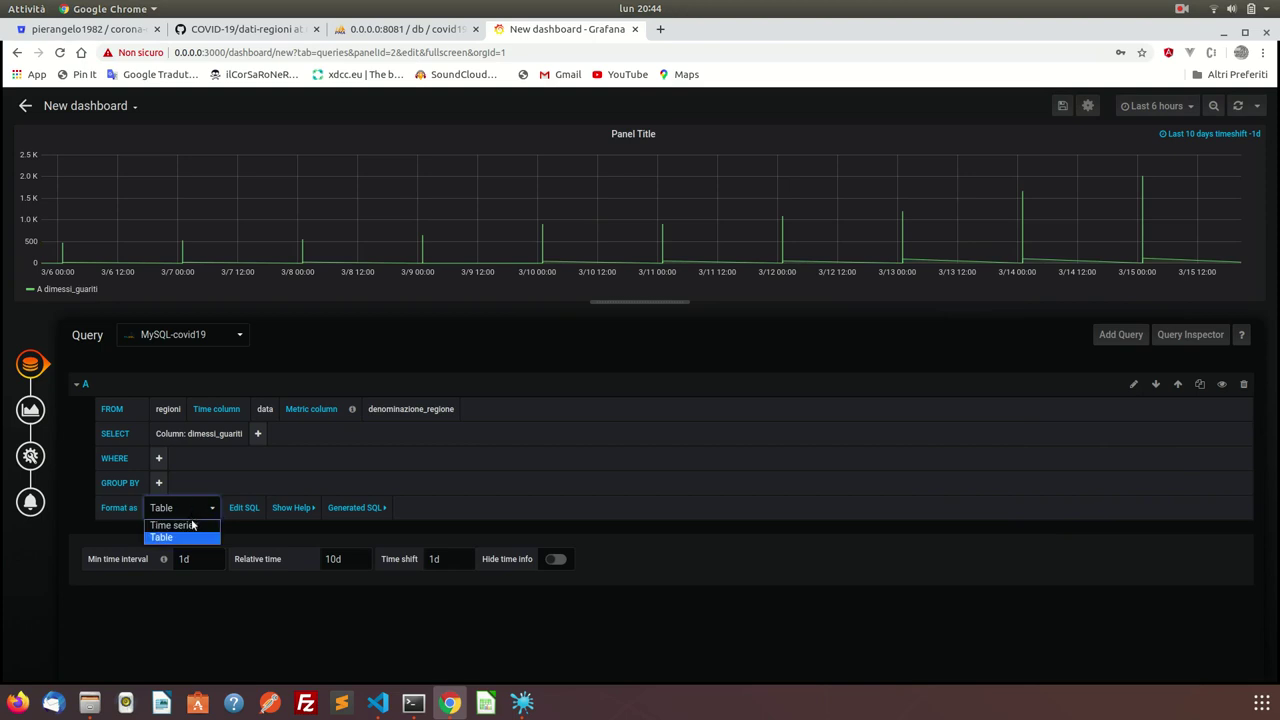
left_click(193, 522)
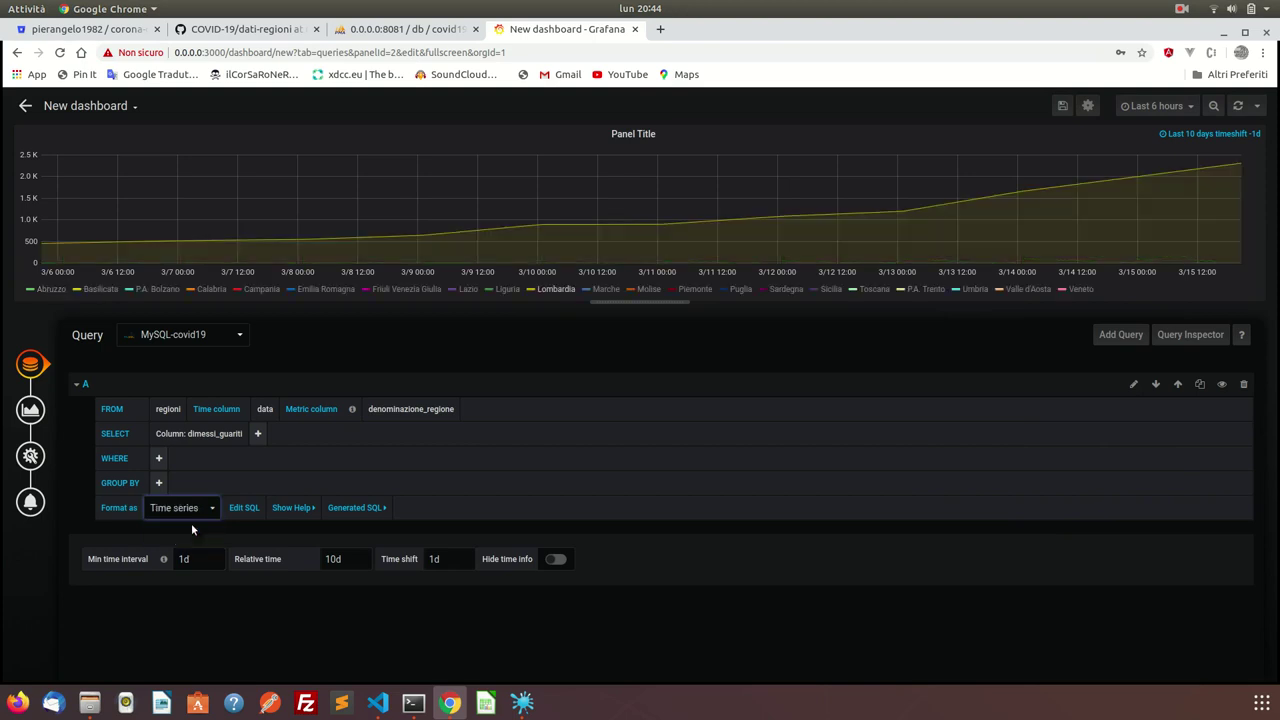
left_click(416, 290)
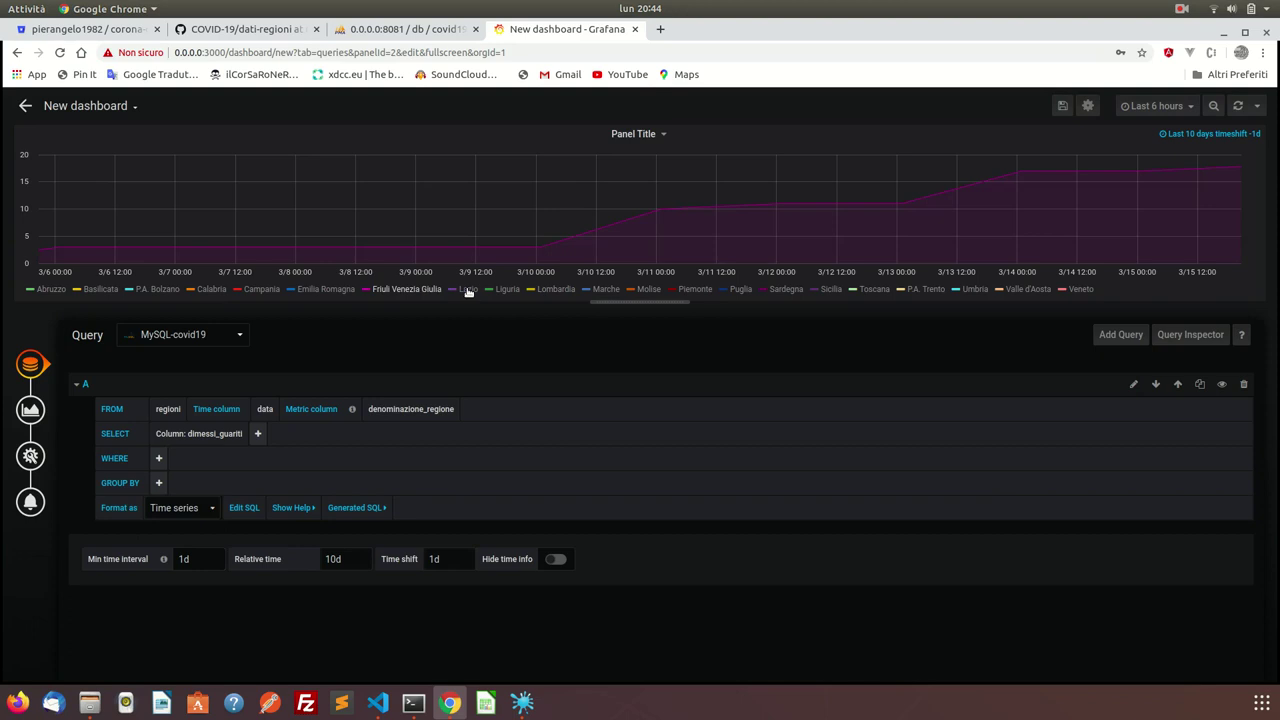
left_click(340, 292)
left_click(258, 289)
left_click(258, 289)
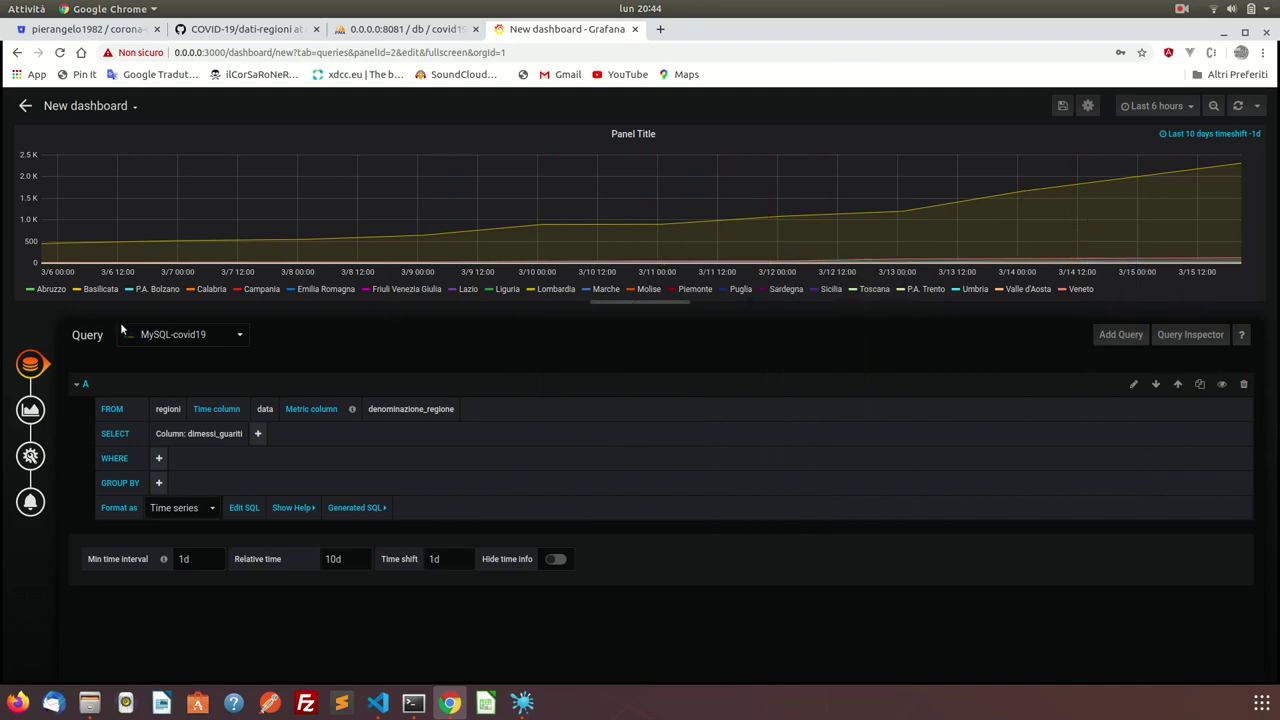
Turn on points for the region graph lines.
left_click(30, 410)
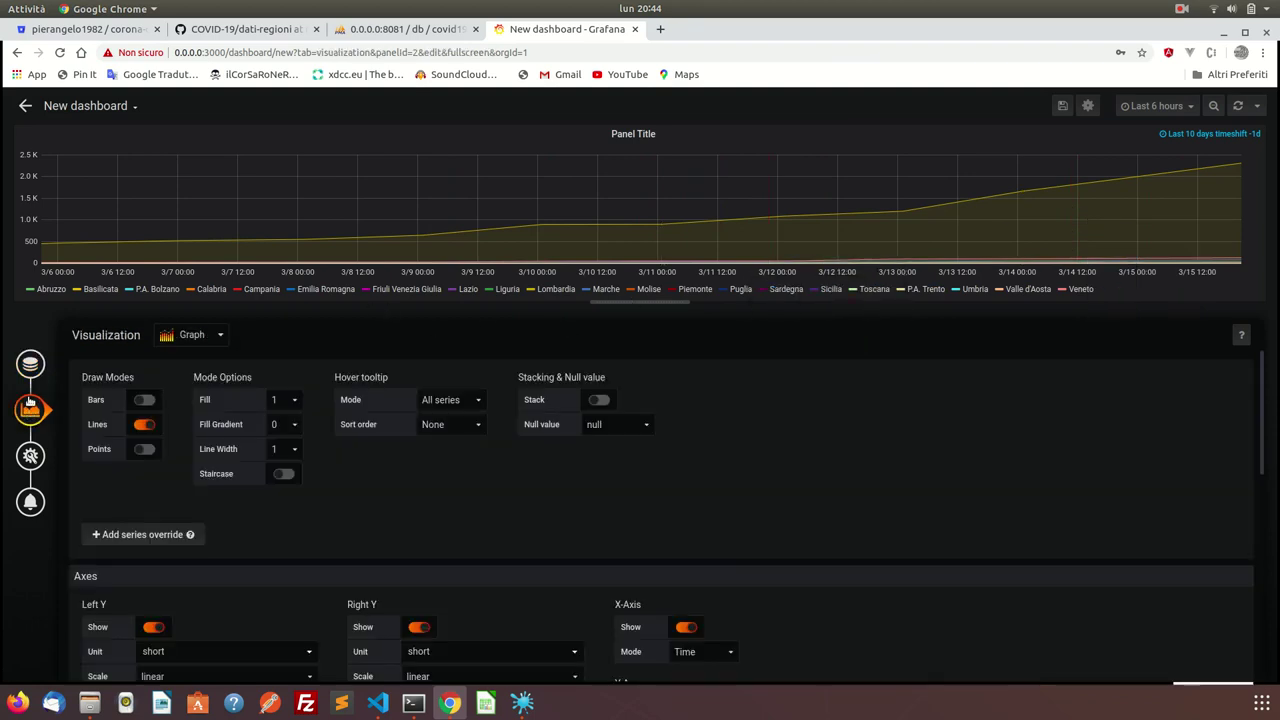
left_click(30, 364)
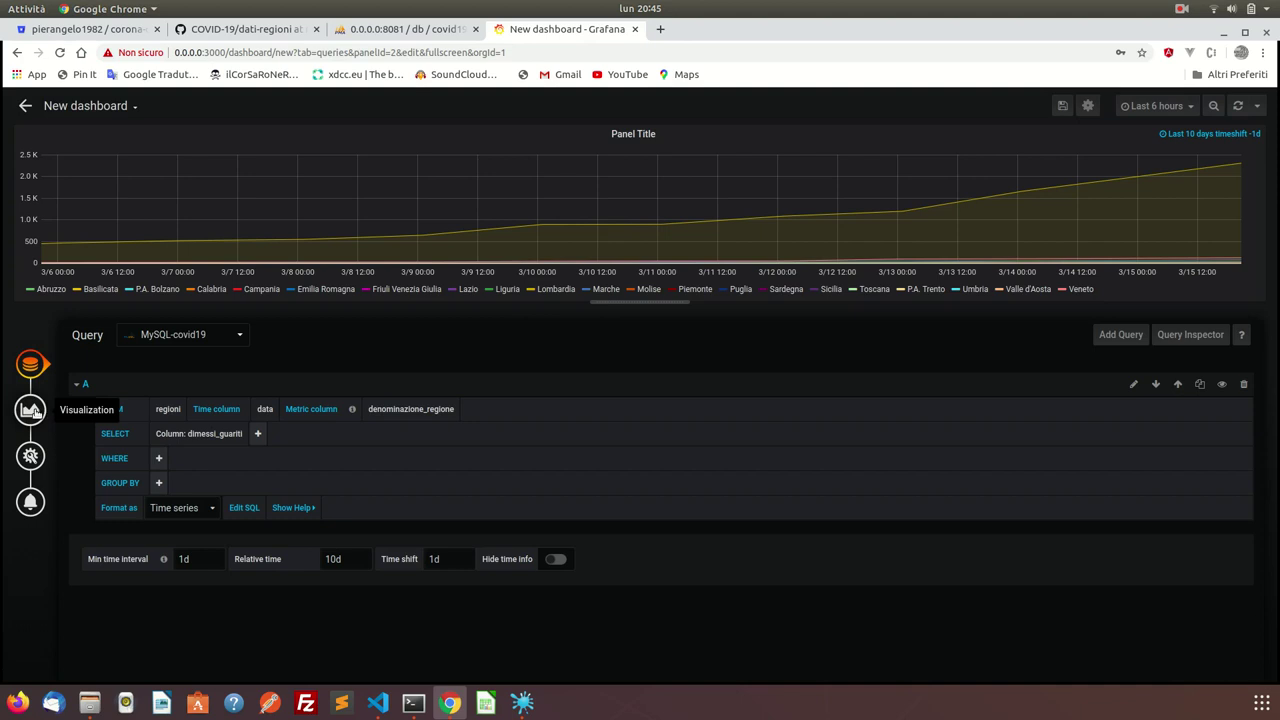
left_click(33, 410)
left_click(144, 449)
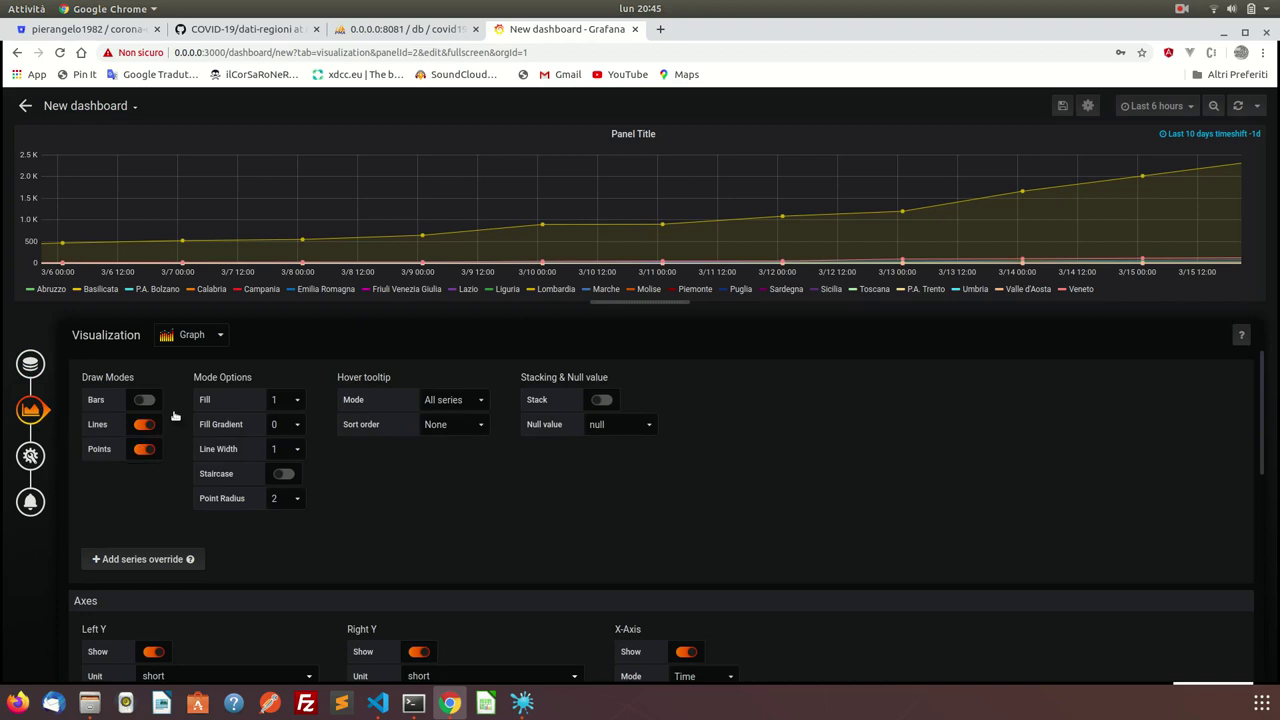
mouse_move(452, 246)
scroll(427, 503, "down", 1)
scroll(586, 431, "up", 1)
Stack the region series, after briefly trying bars and reverting to lines.
left_click(144, 400)
left_click(144, 400)
mouse_move(313, 235)
left_click(601, 399)
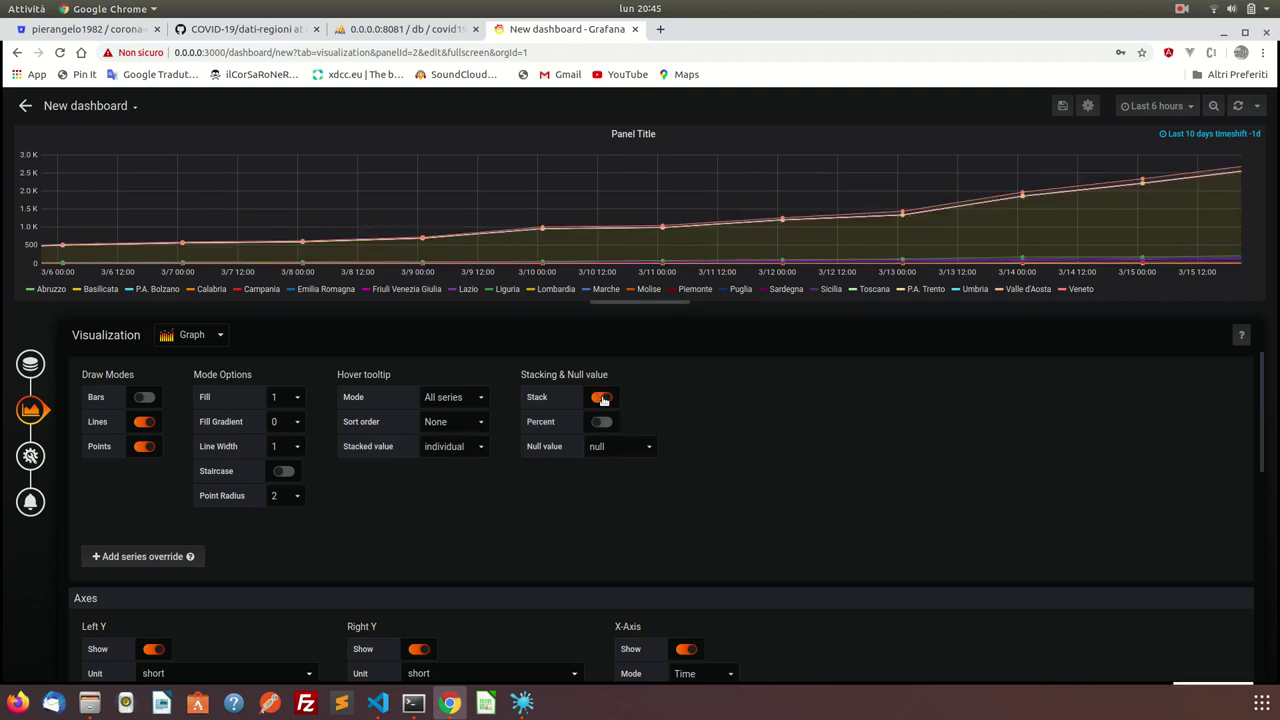
left_click(601, 398)
left_click(601, 398)
Try the legend on the right, keep it below, and select the panel title in General settings.
scroll(178, 530, "down", 5)
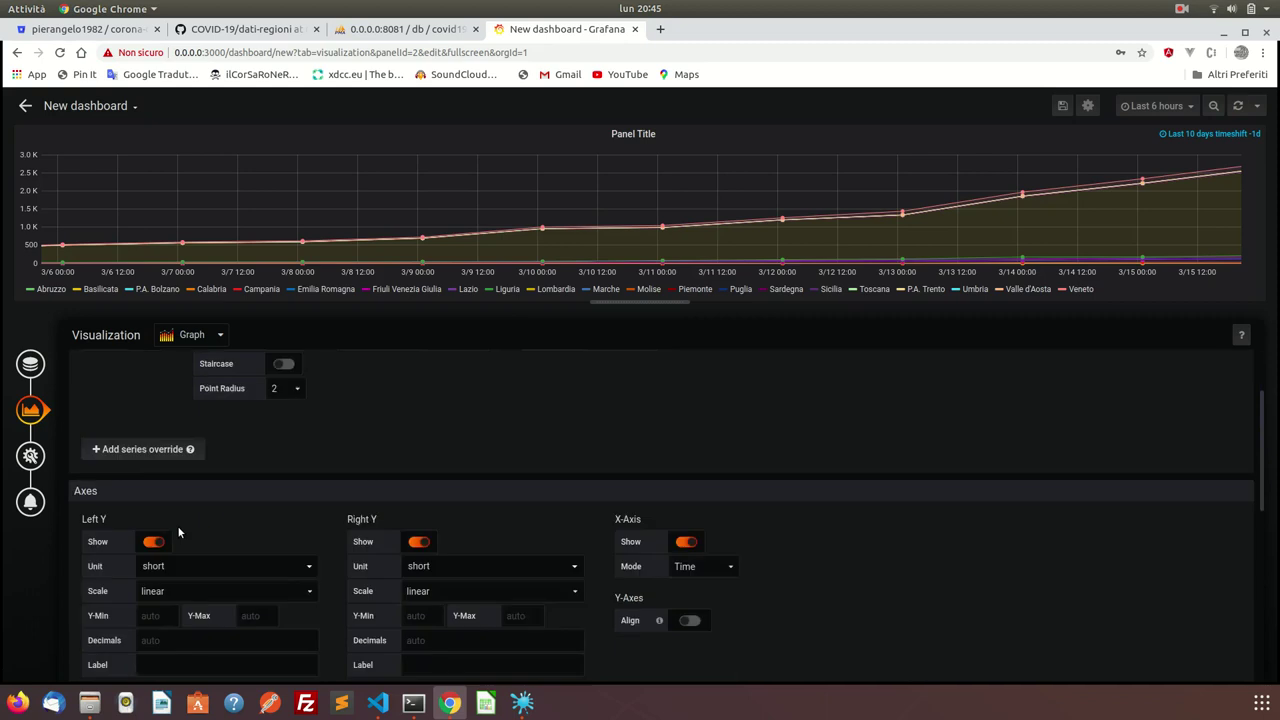
scroll(179, 531, "down", 2)
scroll(179, 531, "up", 2)
scroll(179, 531, "down", 3)
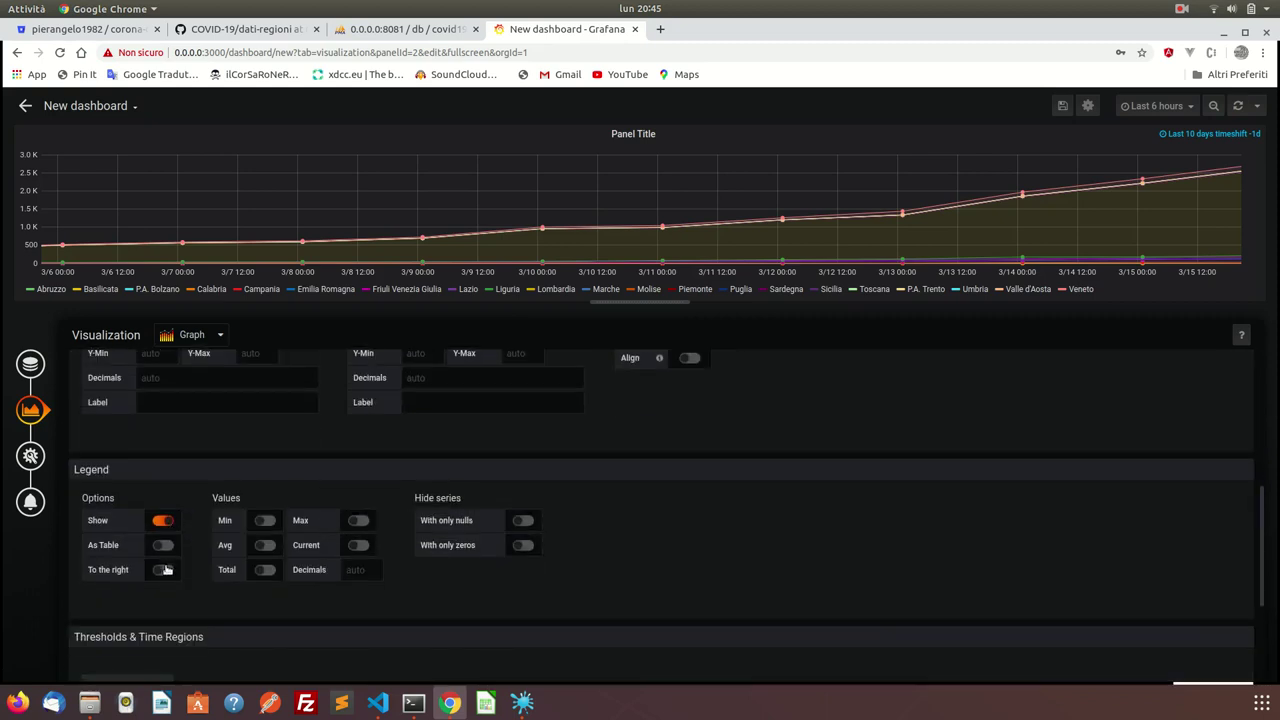
left_click(163, 570)
left_click(163, 570)
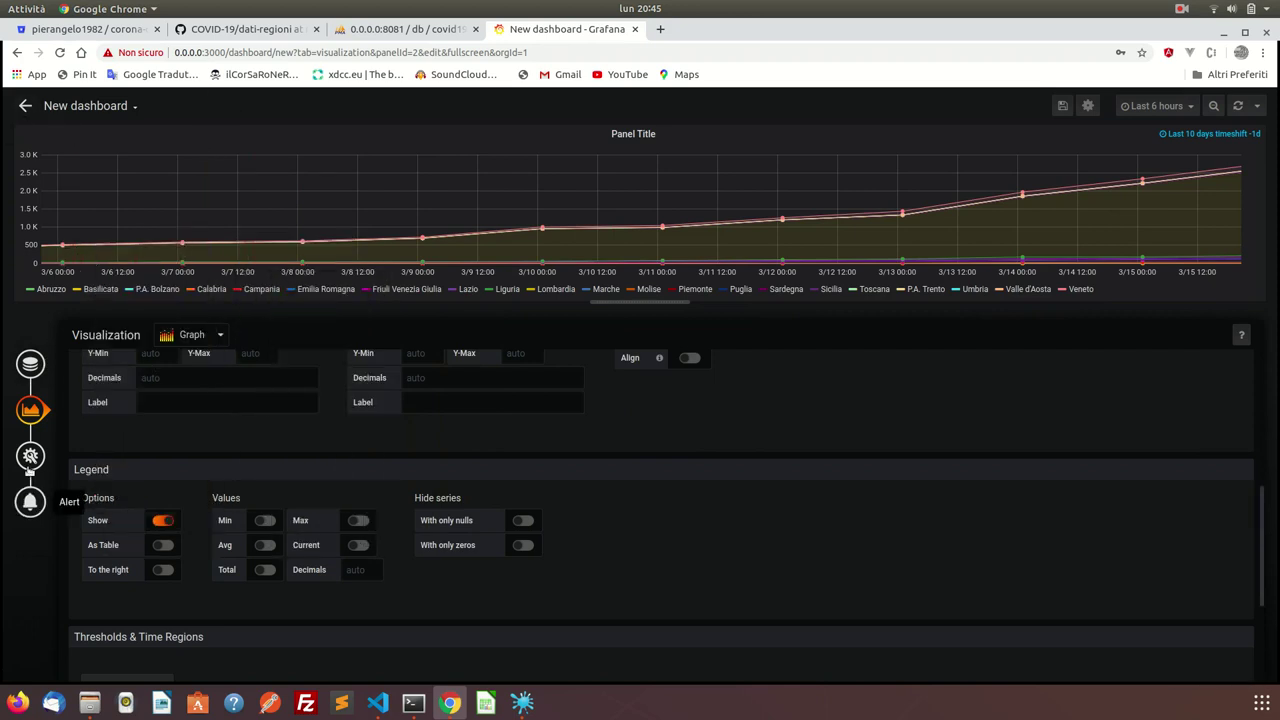
left_click(30, 455)
triple_click(328, 386)
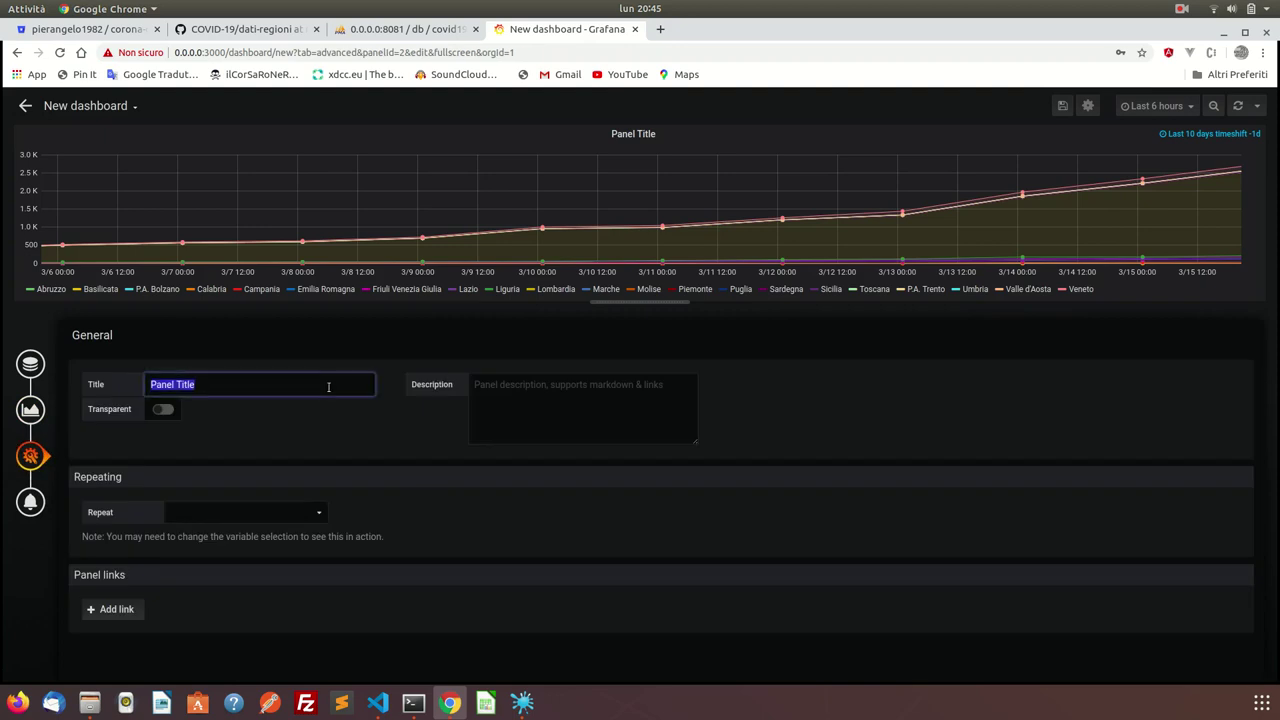
Rename the graph panel to 'Dimessi Guariti Covit19', leaving transparency off.
left_click(30, 363)
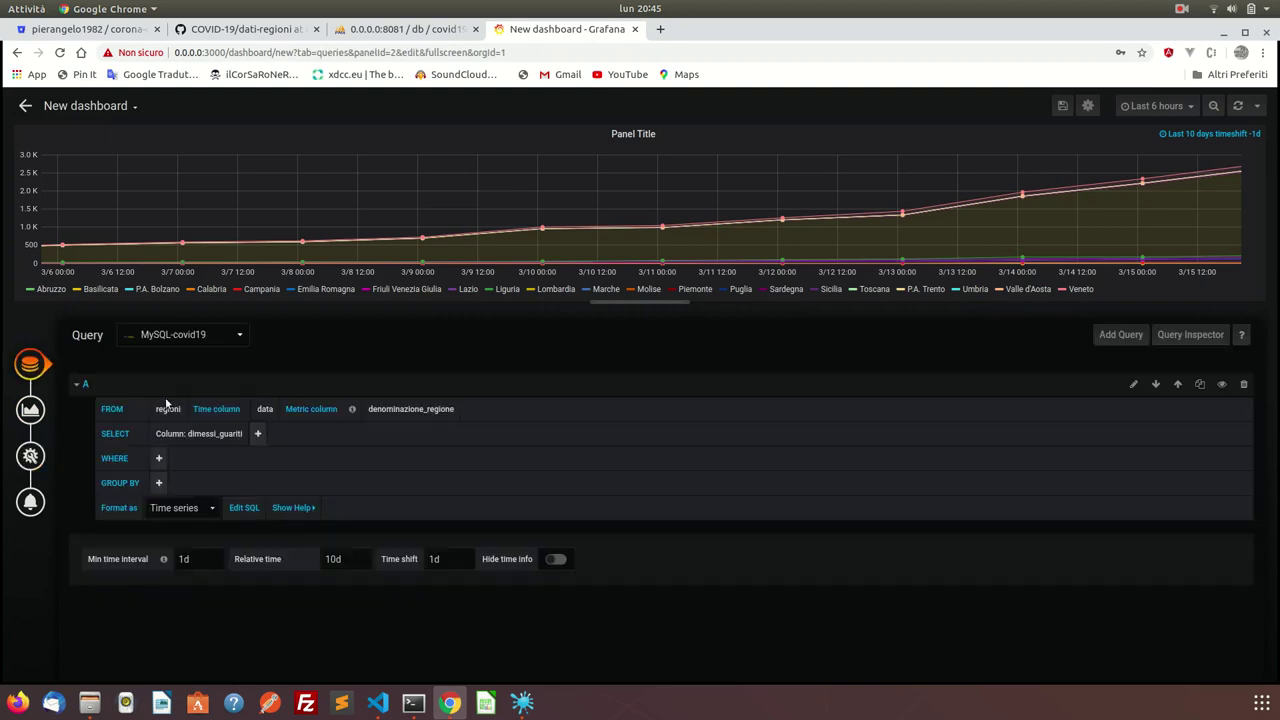
left_click(40, 455)
triple_click(217, 389)
type("Dimessi")
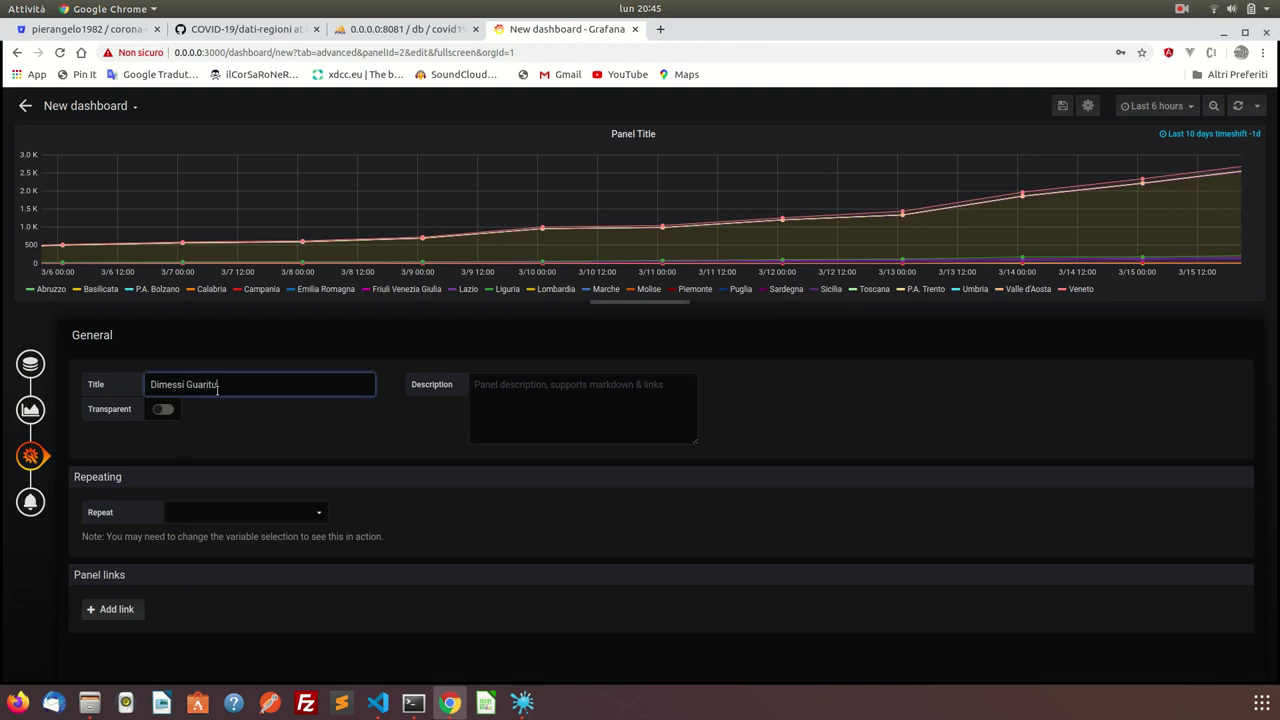
type(" Guariti Covit19")
left_click(162, 409)
left_click(162, 409)
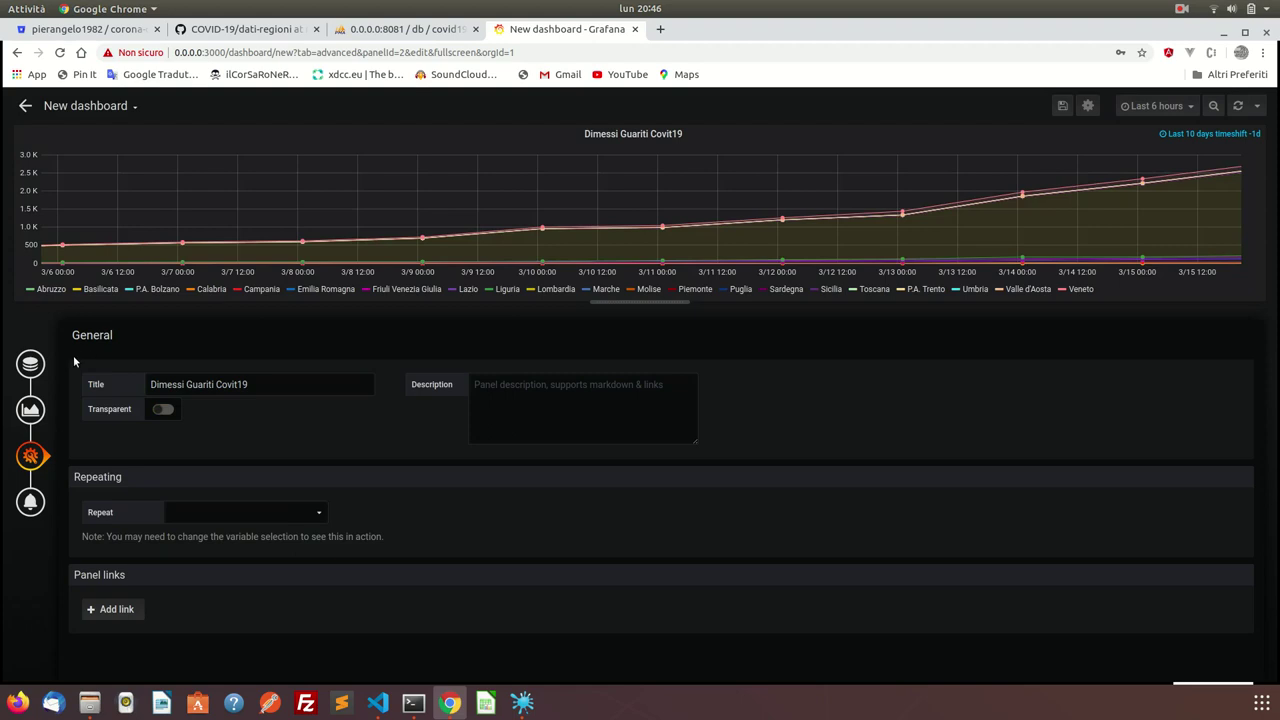
Save the dashboard as 'covid19 - Regioni Italiane' instead of 'New dashboard Copy'.
left_click(1063, 106)
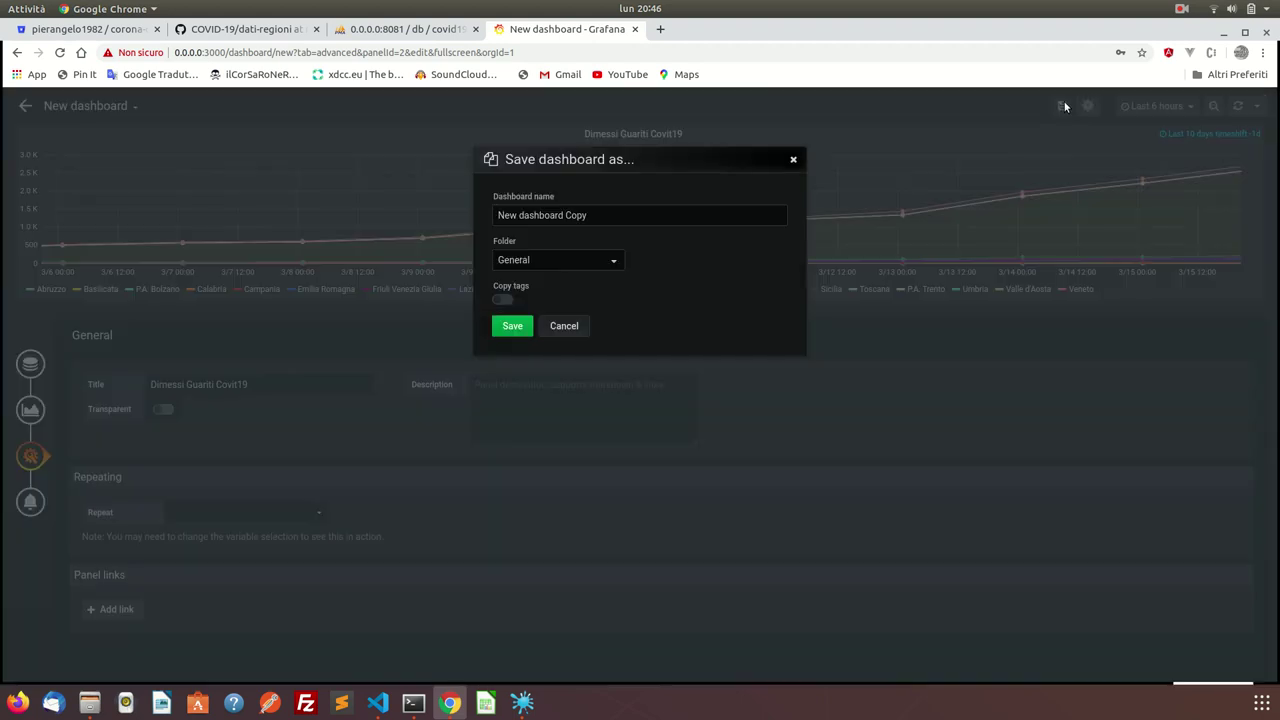
double_click(598, 216)
key("ctrl+a")
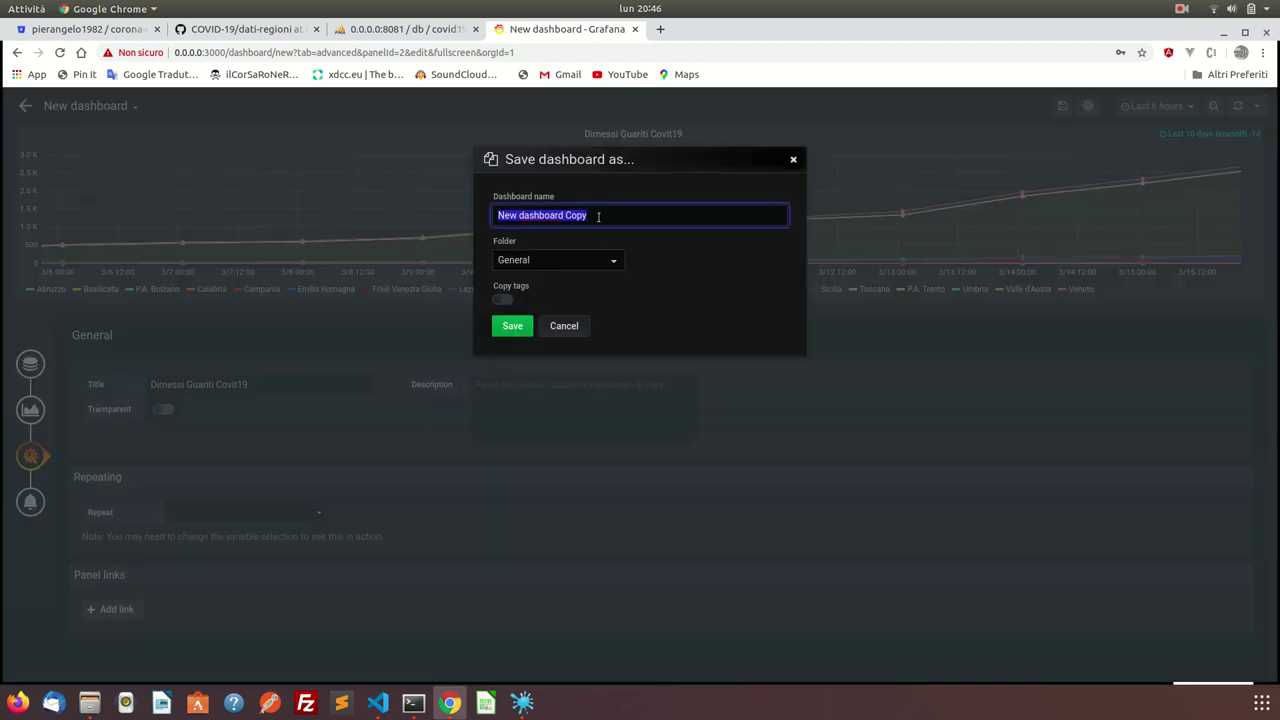
type("covid19")
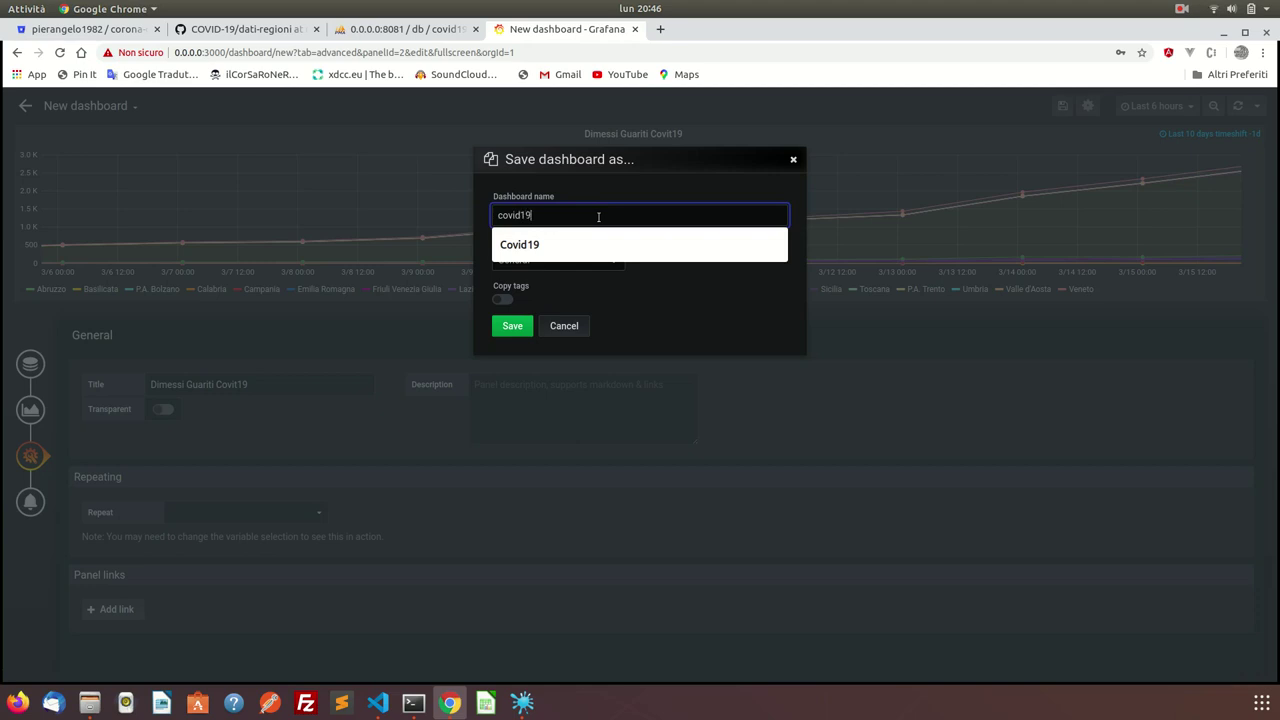
type(" - Reg")
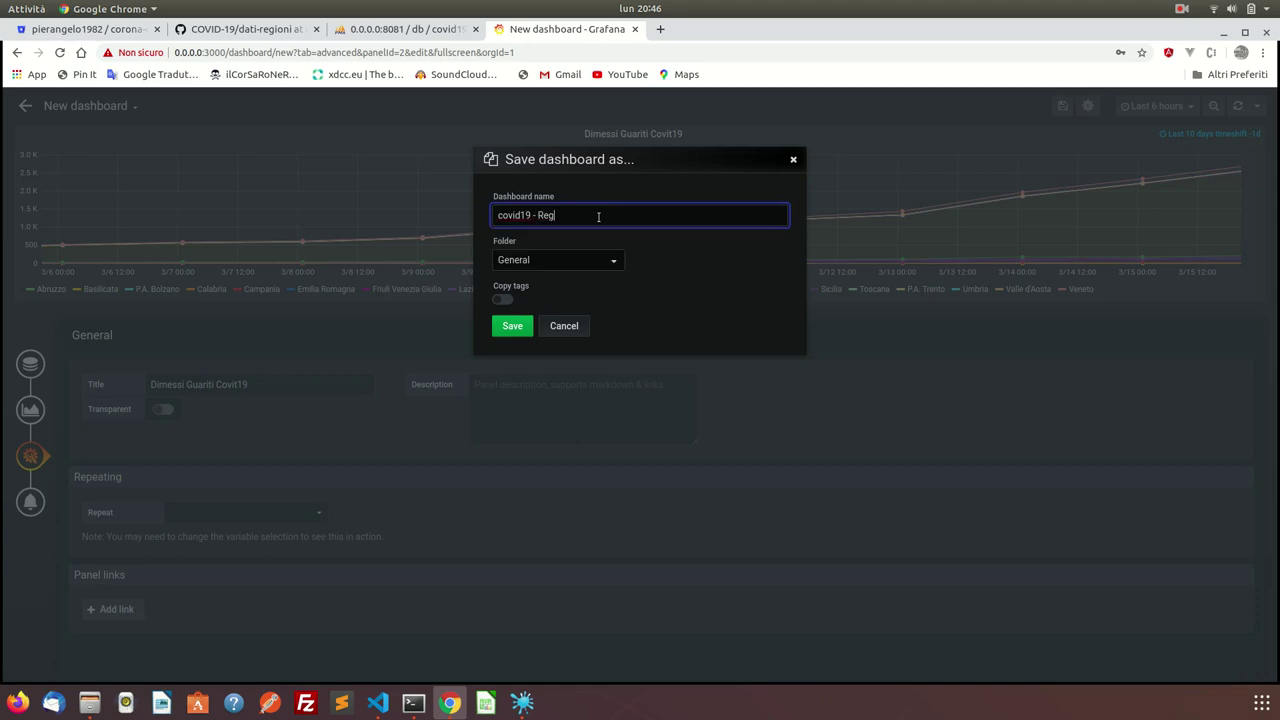
type("ioni Italiane")
left_click(512, 326)
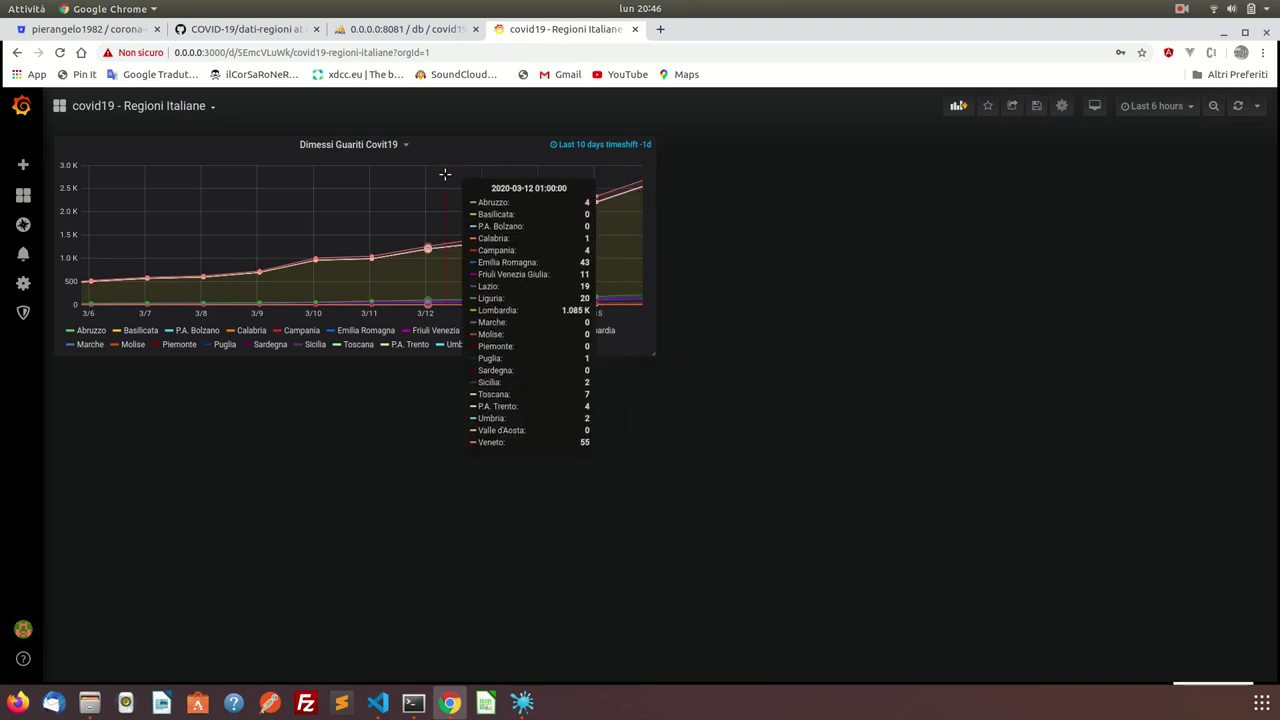
Add a new Bar Gauge panel set to show all values.
left_click(957, 106)
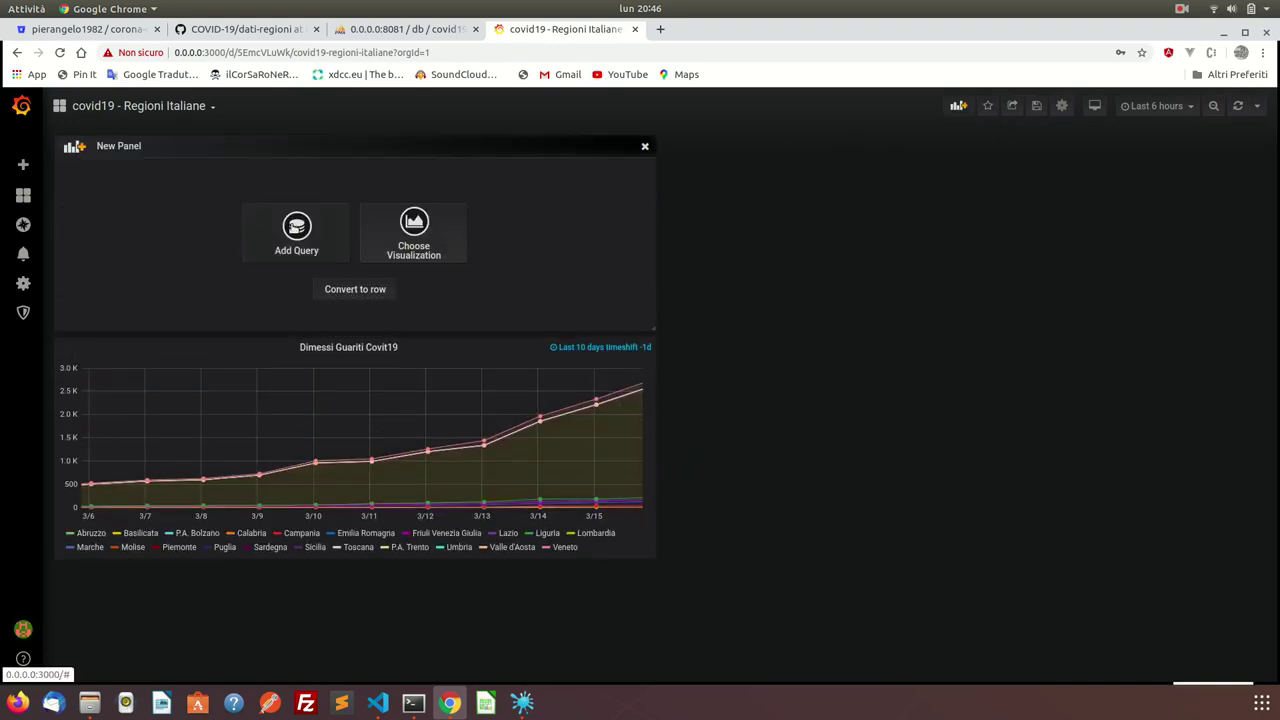
left_click(412, 220)
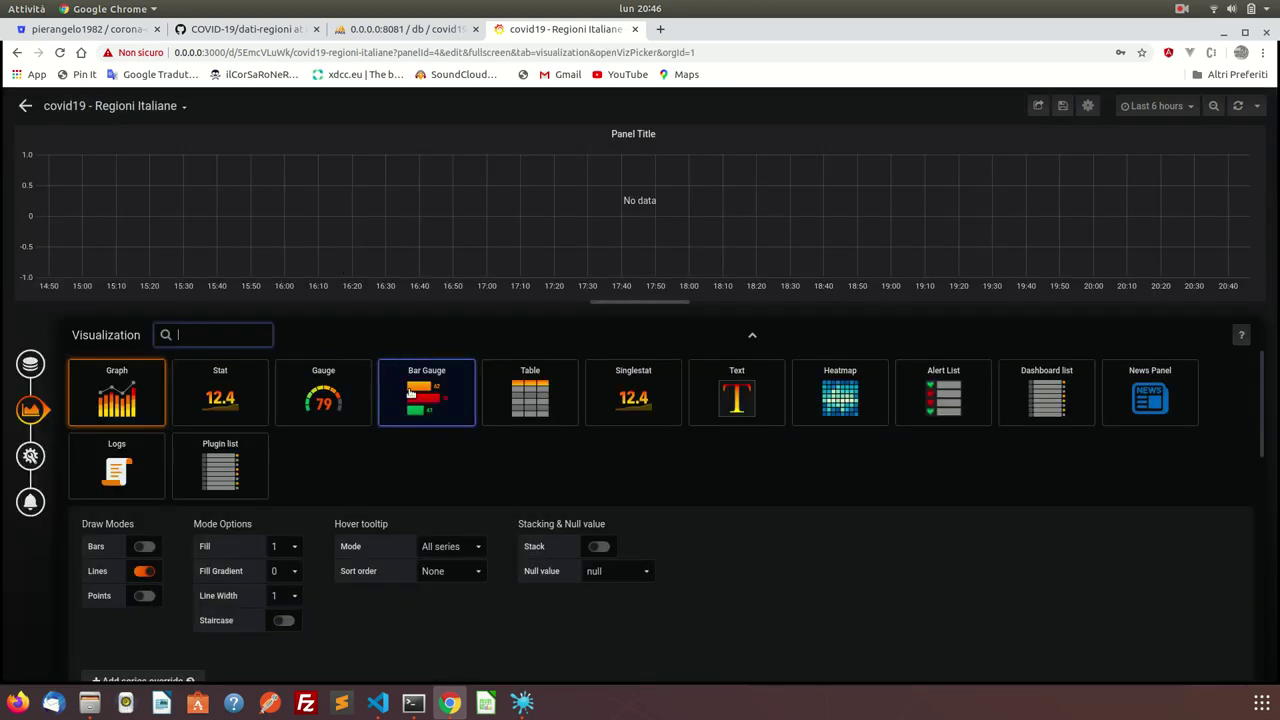
left_click(422, 396)
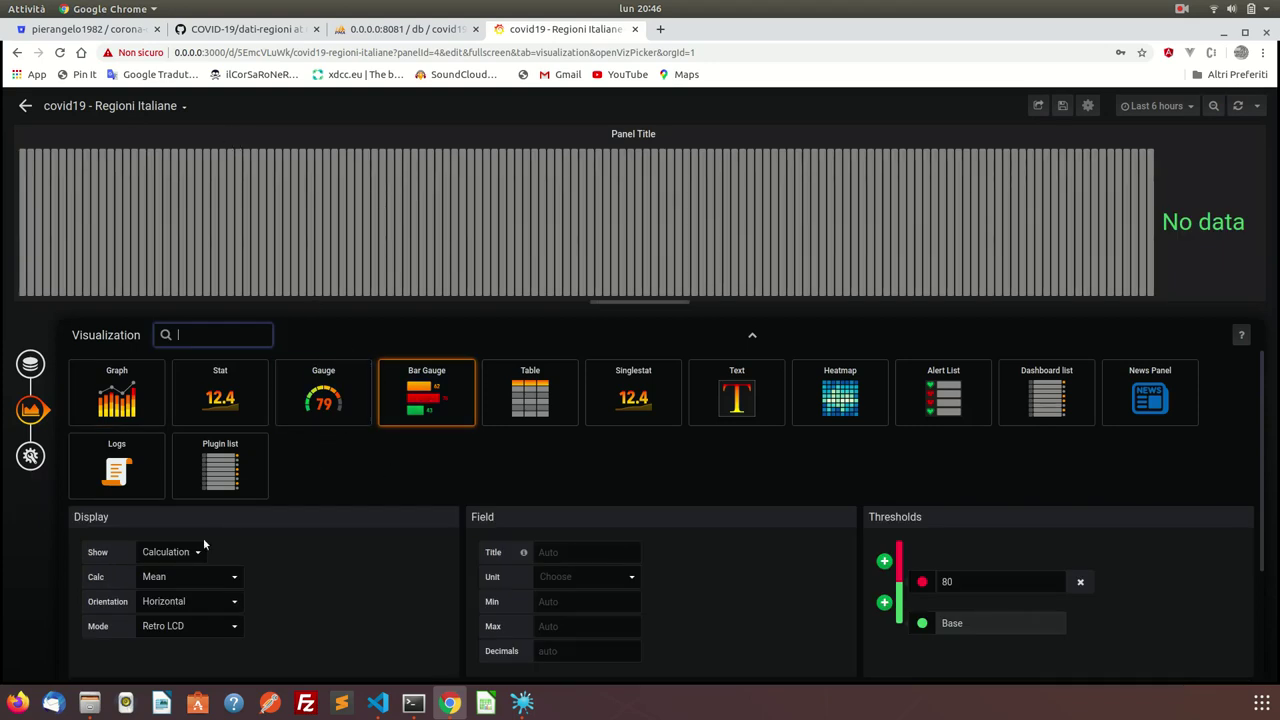
left_click(185, 556)
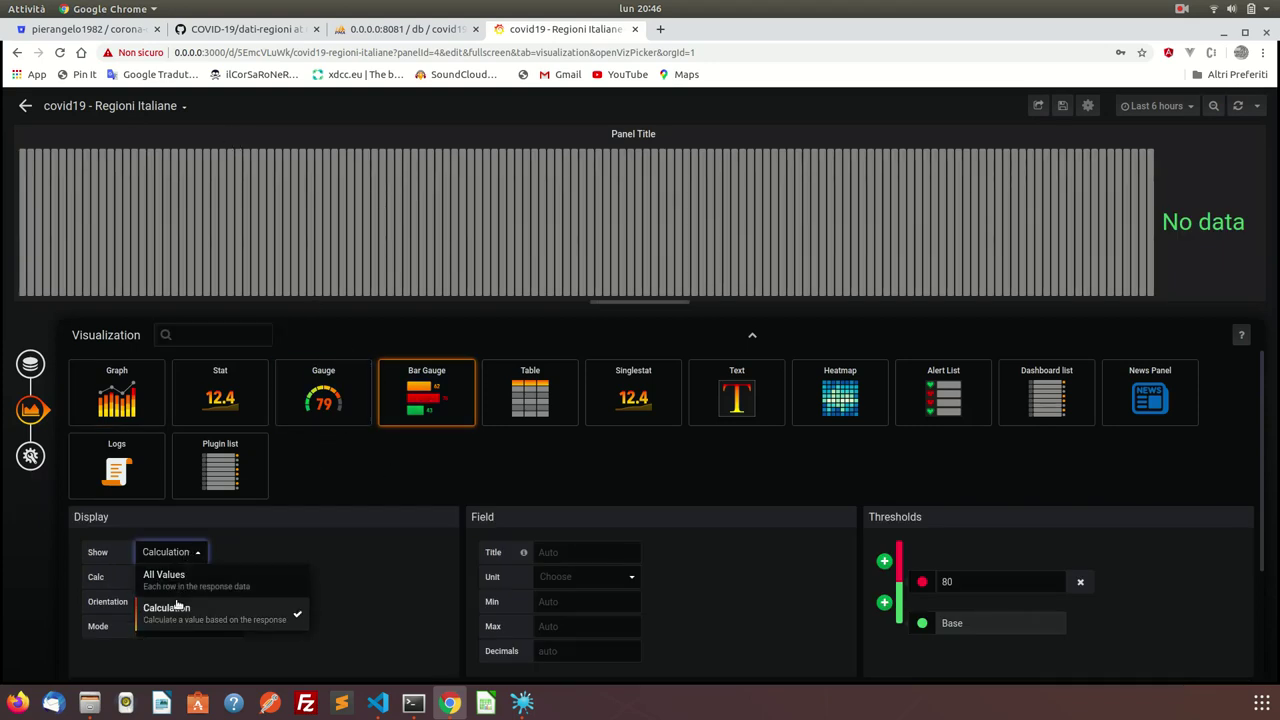
left_click(178, 586)
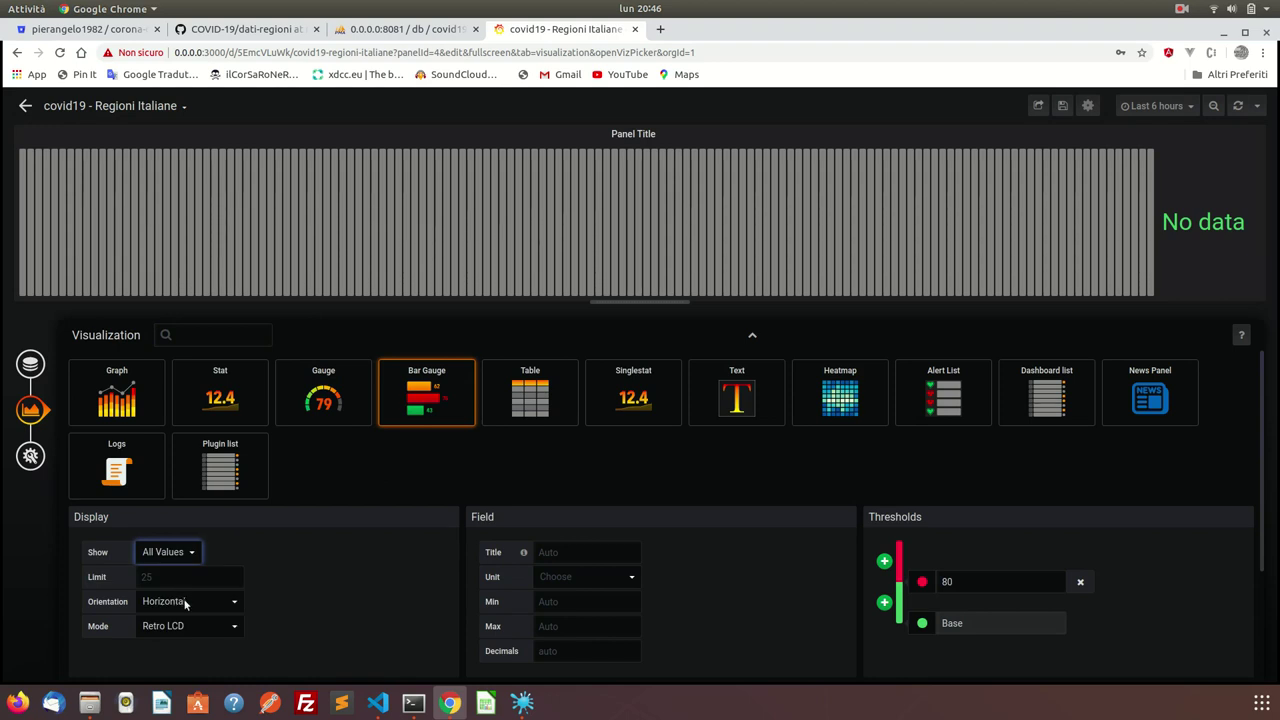
left_click(186, 602)
left_click(248, 567)
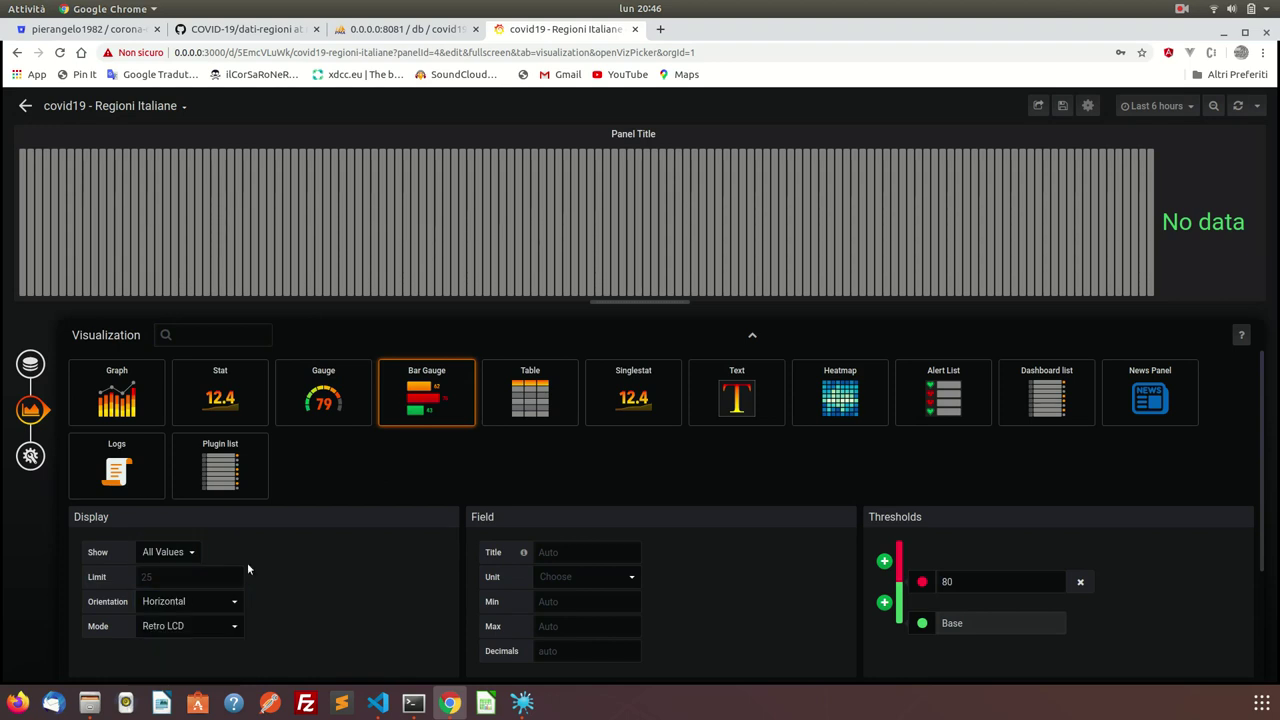
Query the regioni table with time column data and series named by denominazione_regione.
left_click(30, 365)
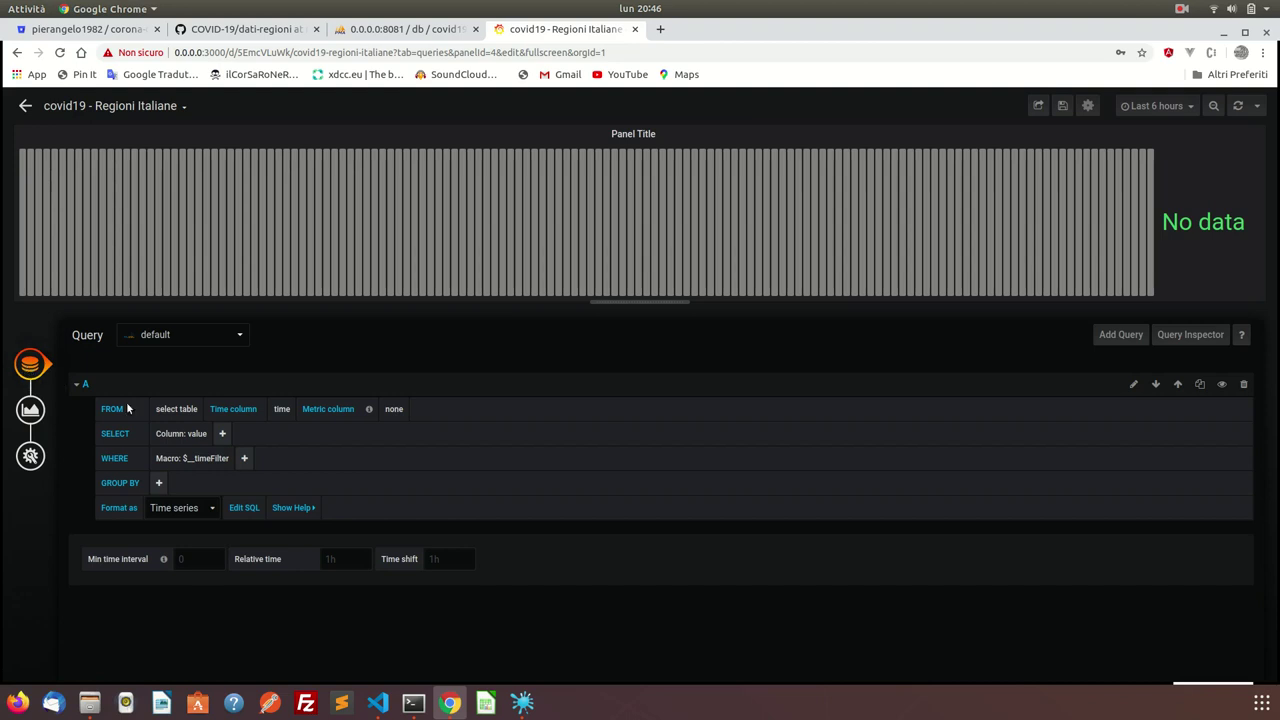
left_click(176, 409)
left_click(180, 432)
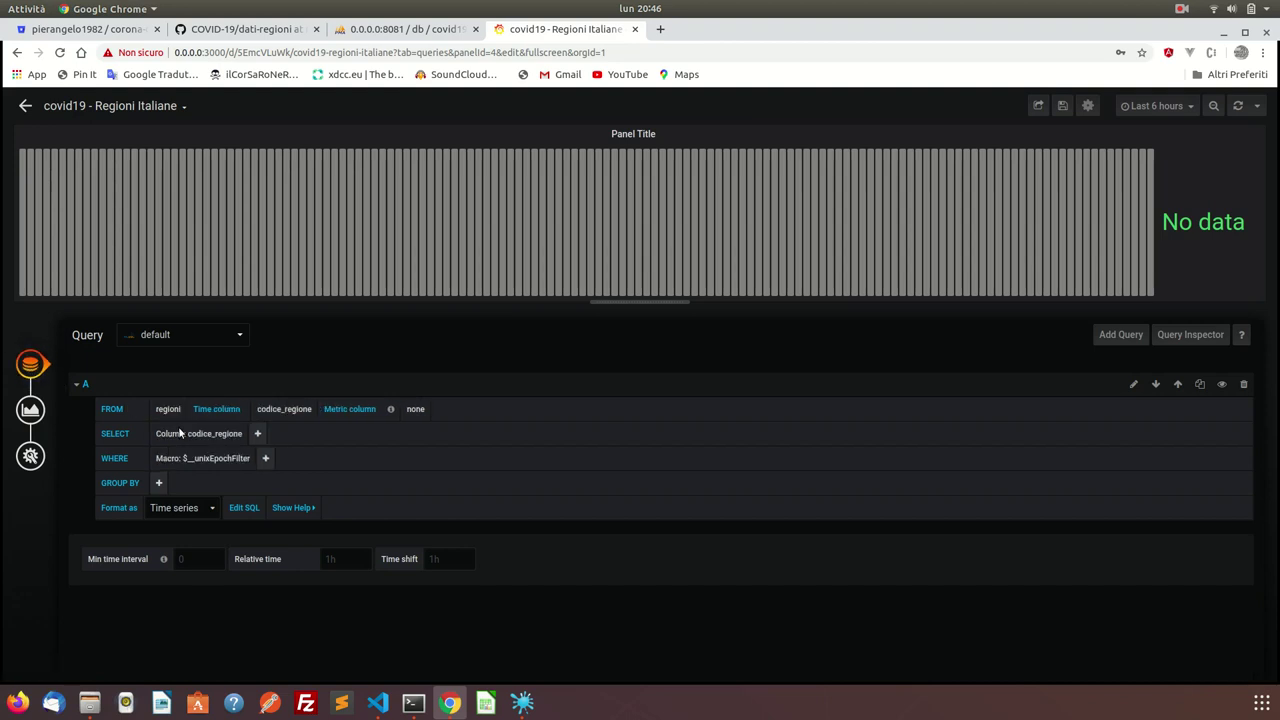
left_click(288, 408)
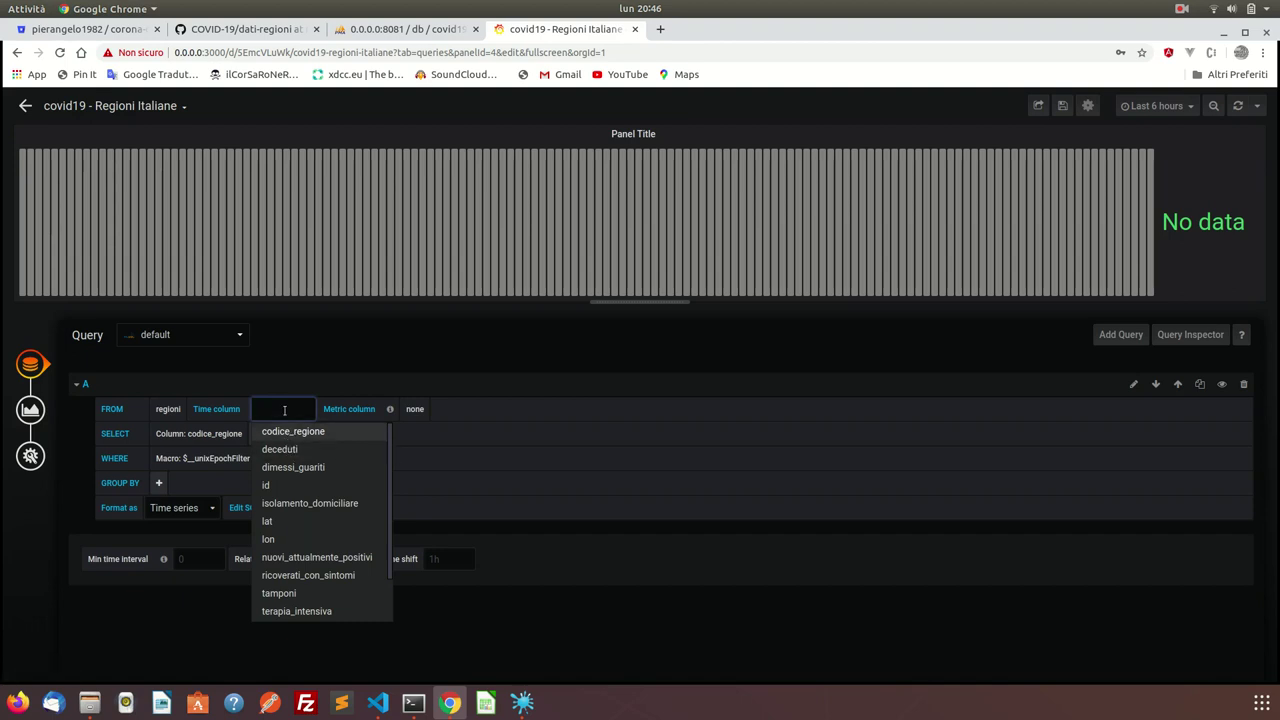
type("data")
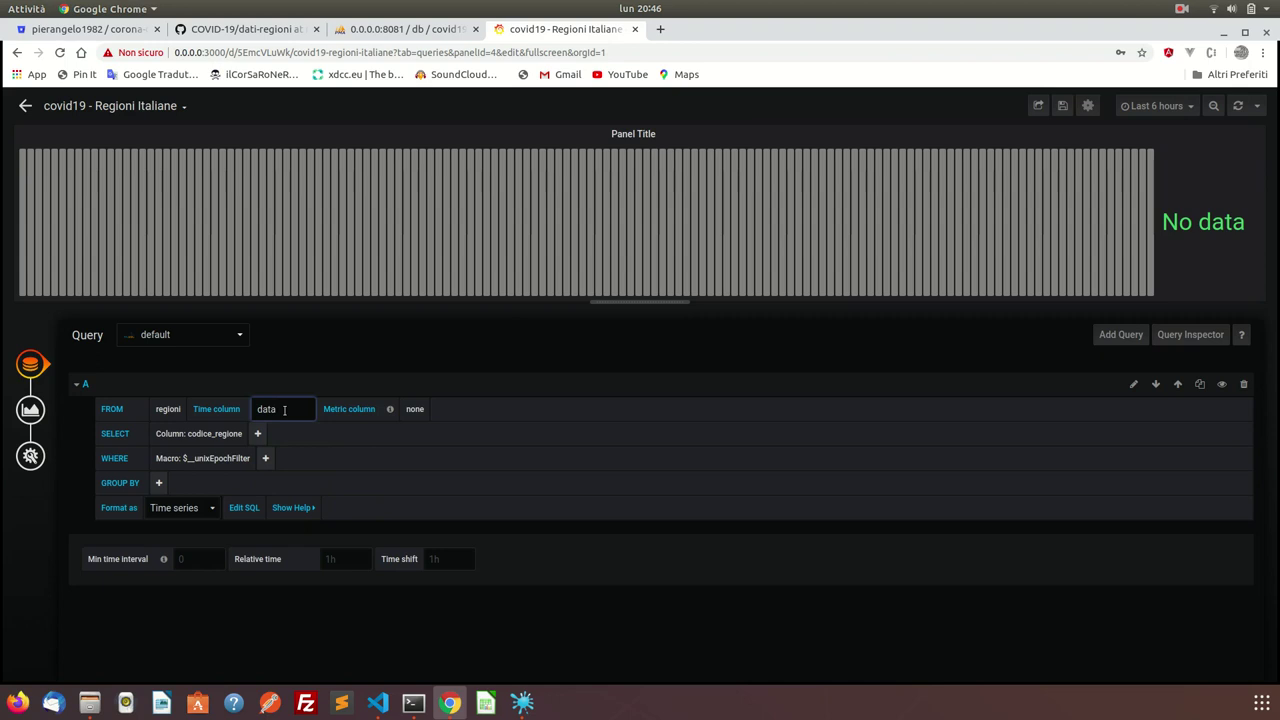
left_click(363, 414)
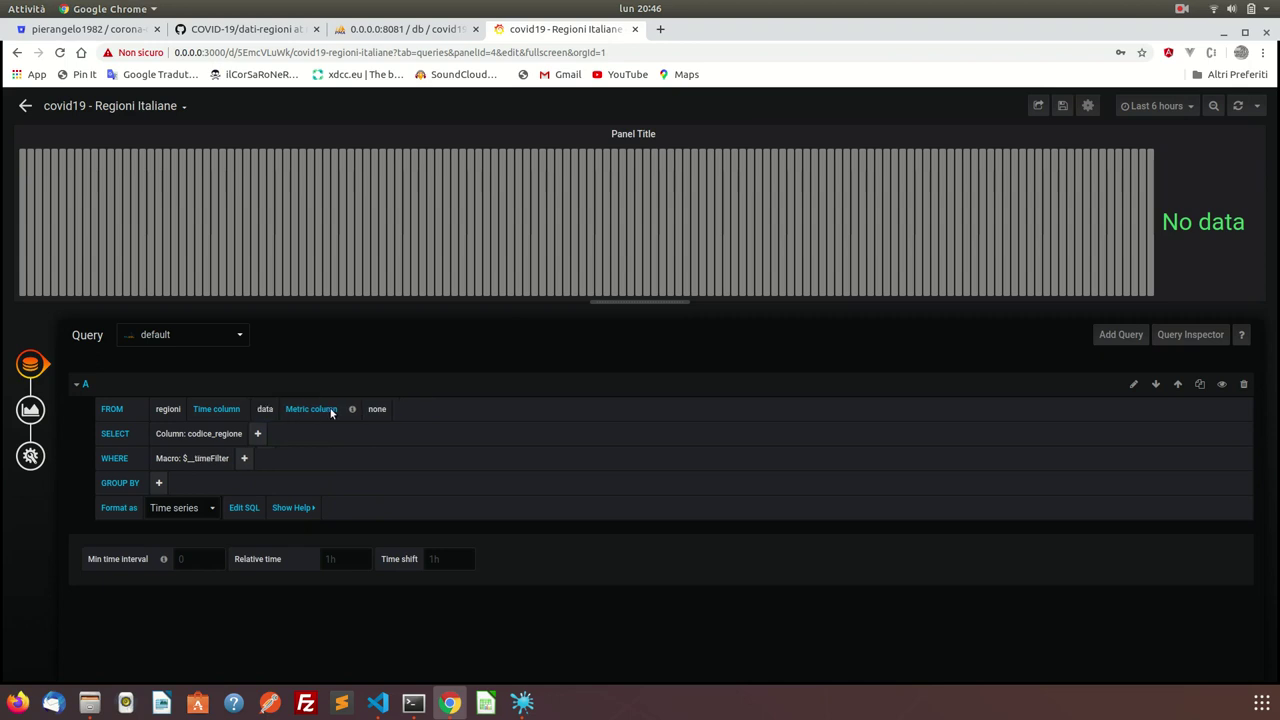
left_click(365, 412)
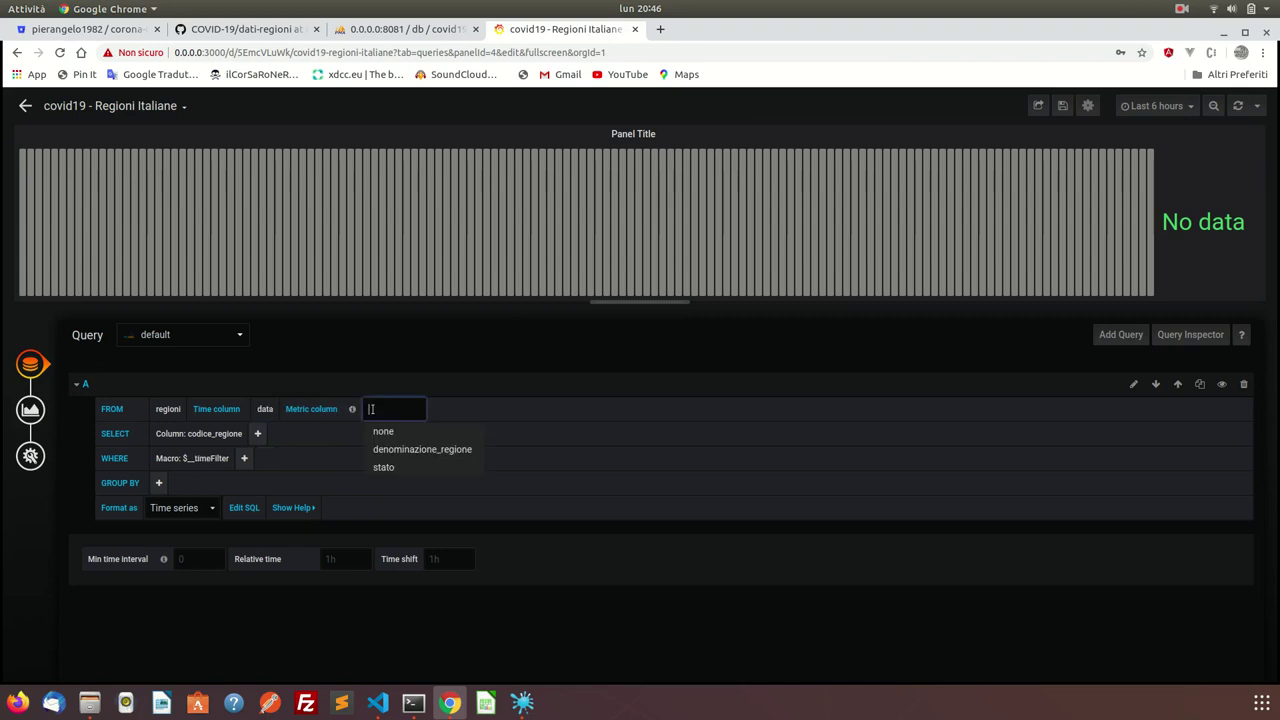
left_click(391, 451)
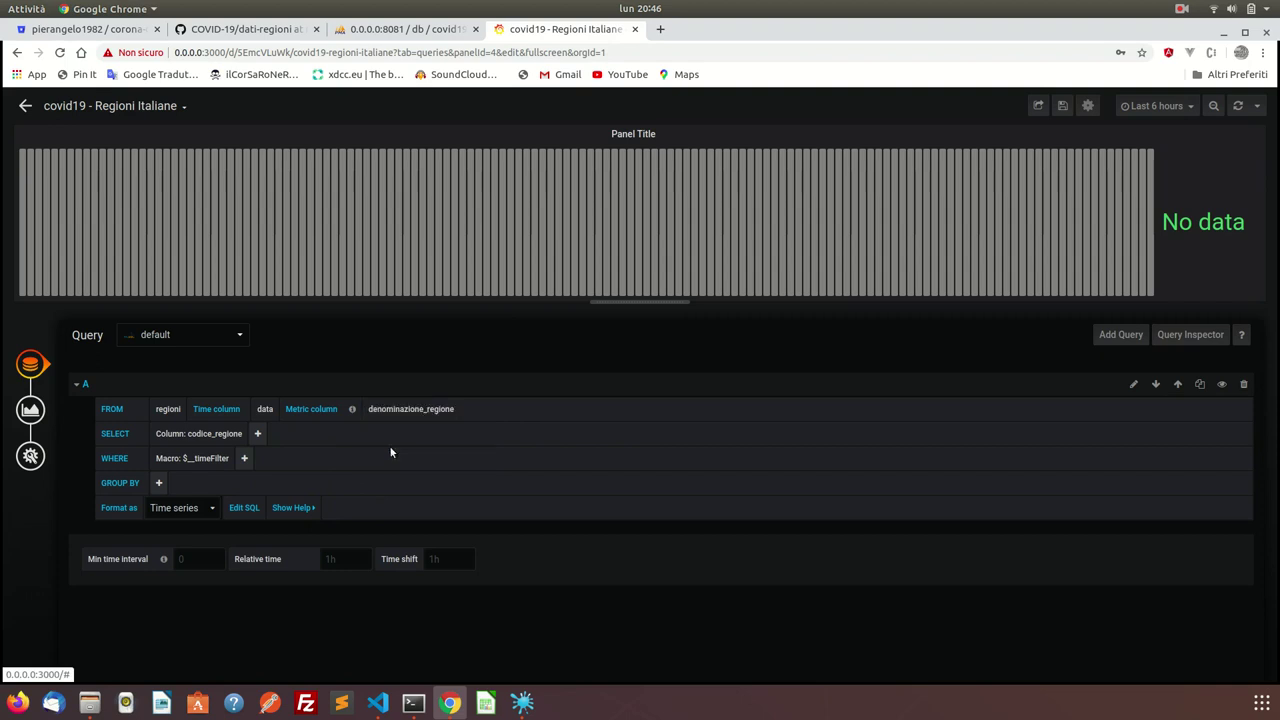
Select totale_casi as the value column and remove the $timeFilter condition.
left_click(211, 436)
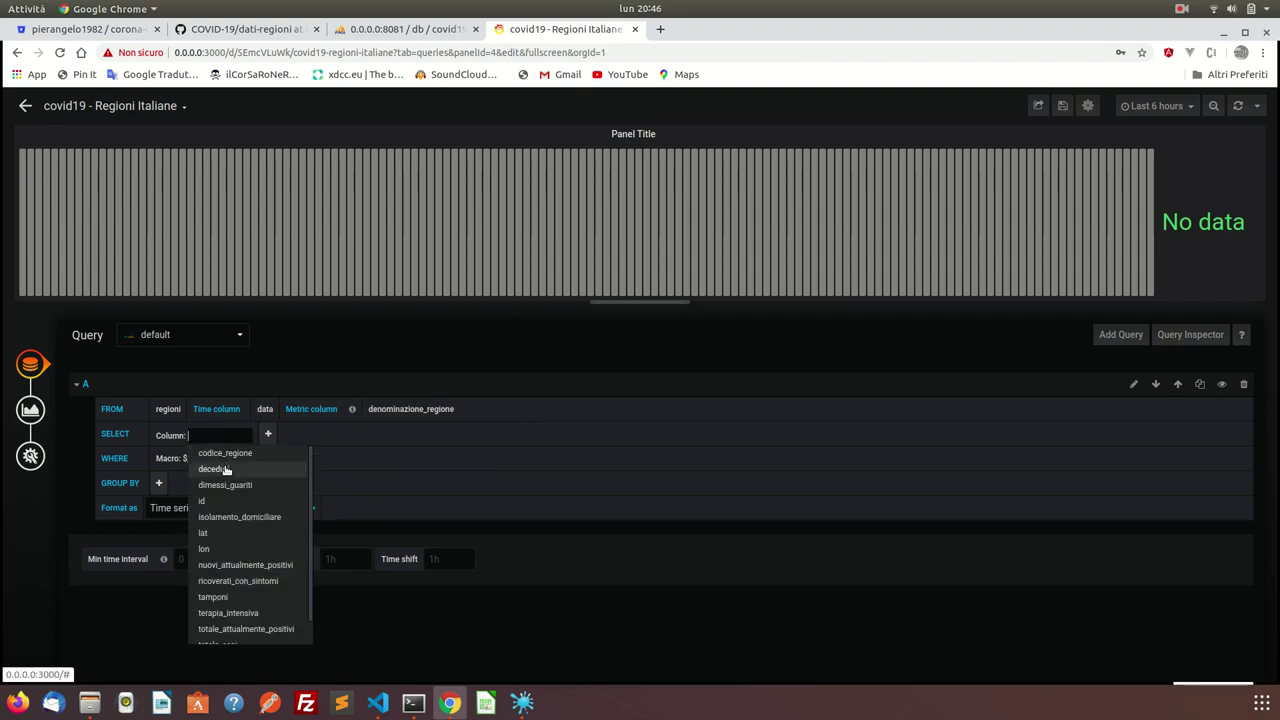
scroll(244, 533, "down", 1)
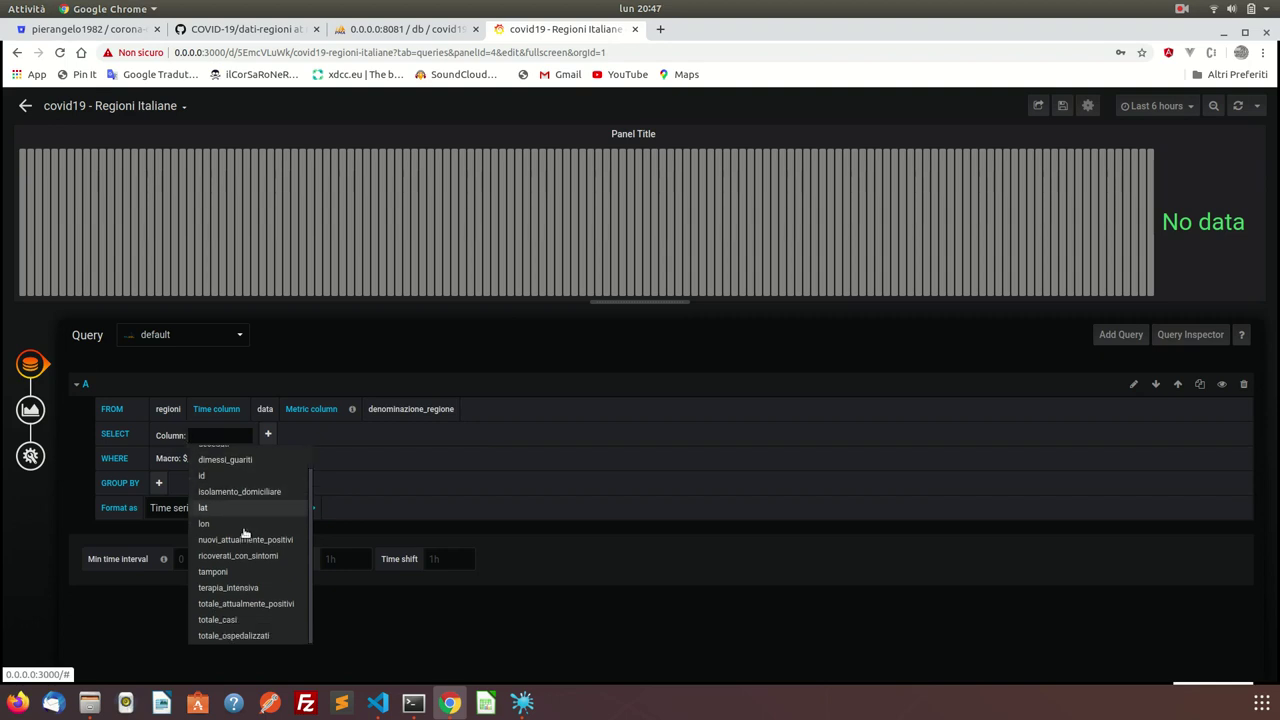
left_click(241, 620)
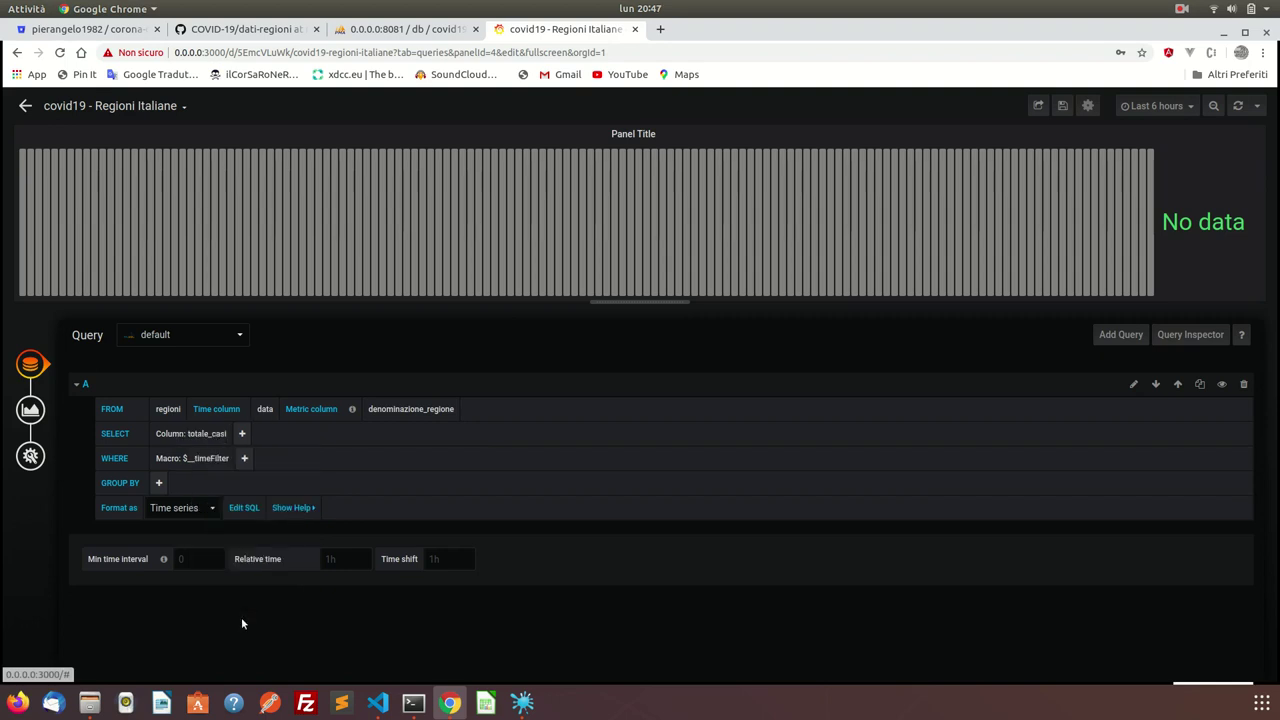
left_click(171, 460)
left_click(178, 476)
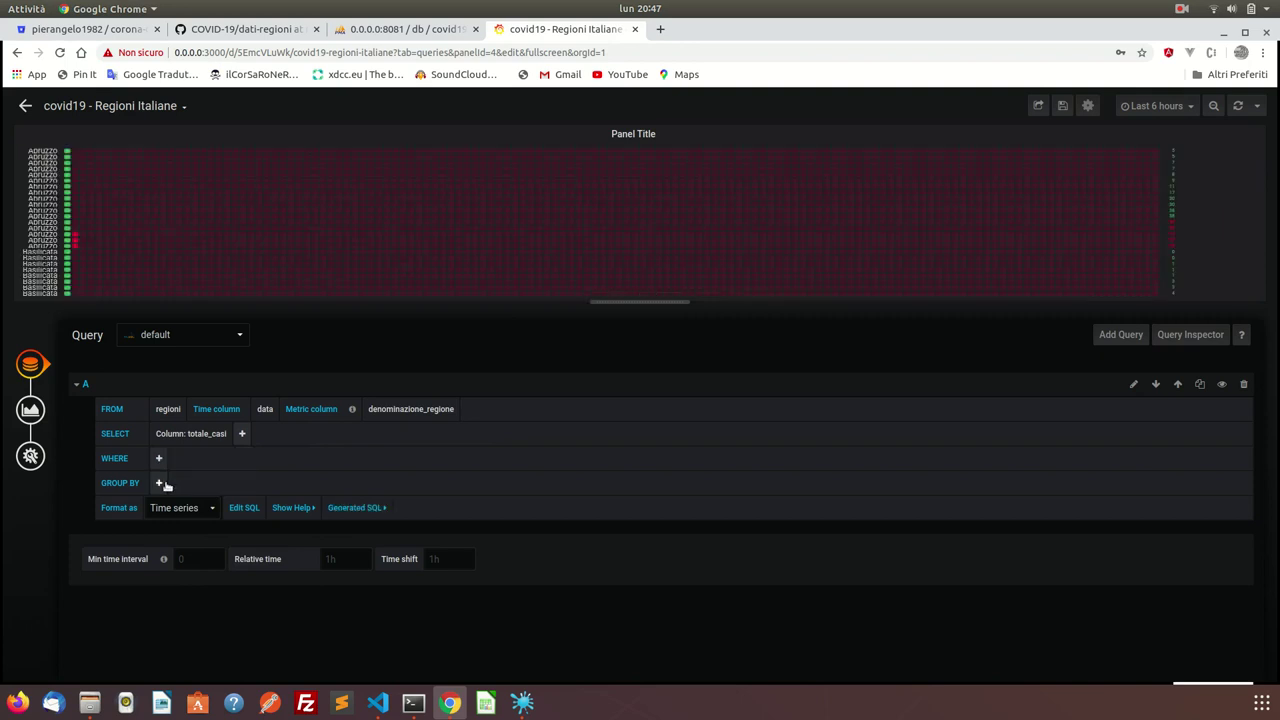
Keep the query result format as Time series after briefly trying Table.
left_click(181, 507)
left_click(176, 537)
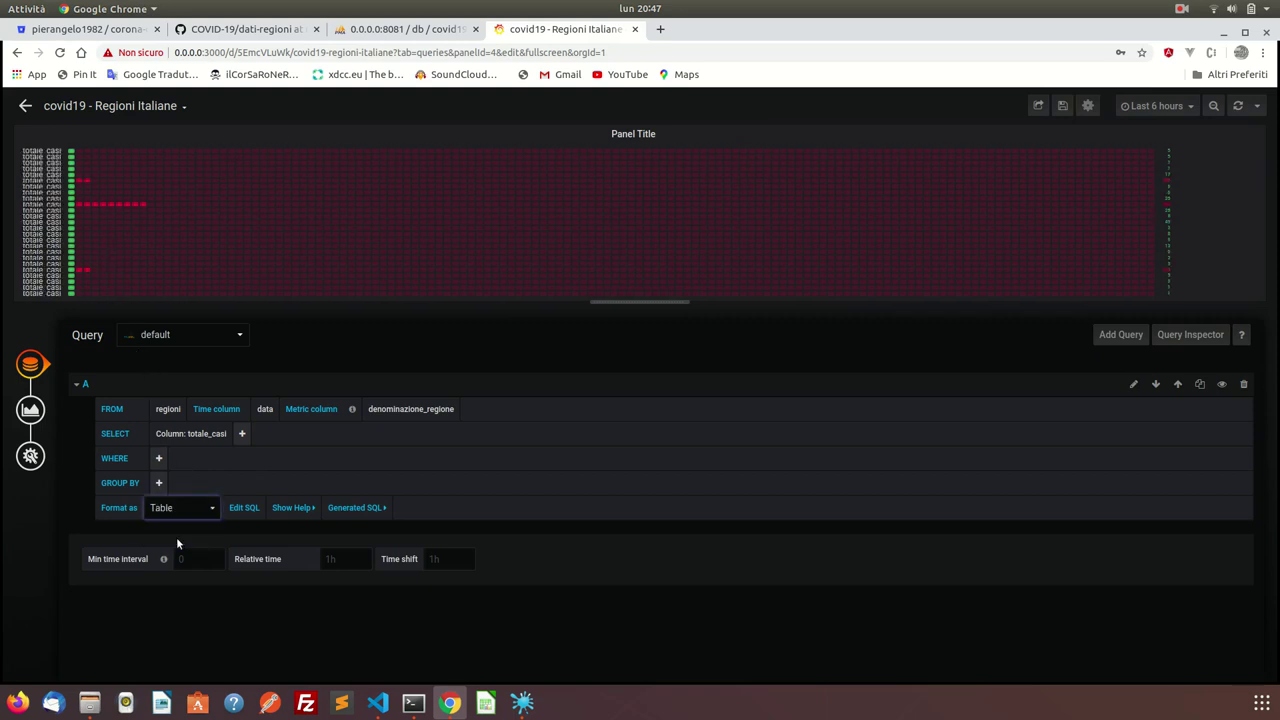
left_click(184, 511)
left_click(184, 515)
left_click(185, 514)
left_click(184, 525)
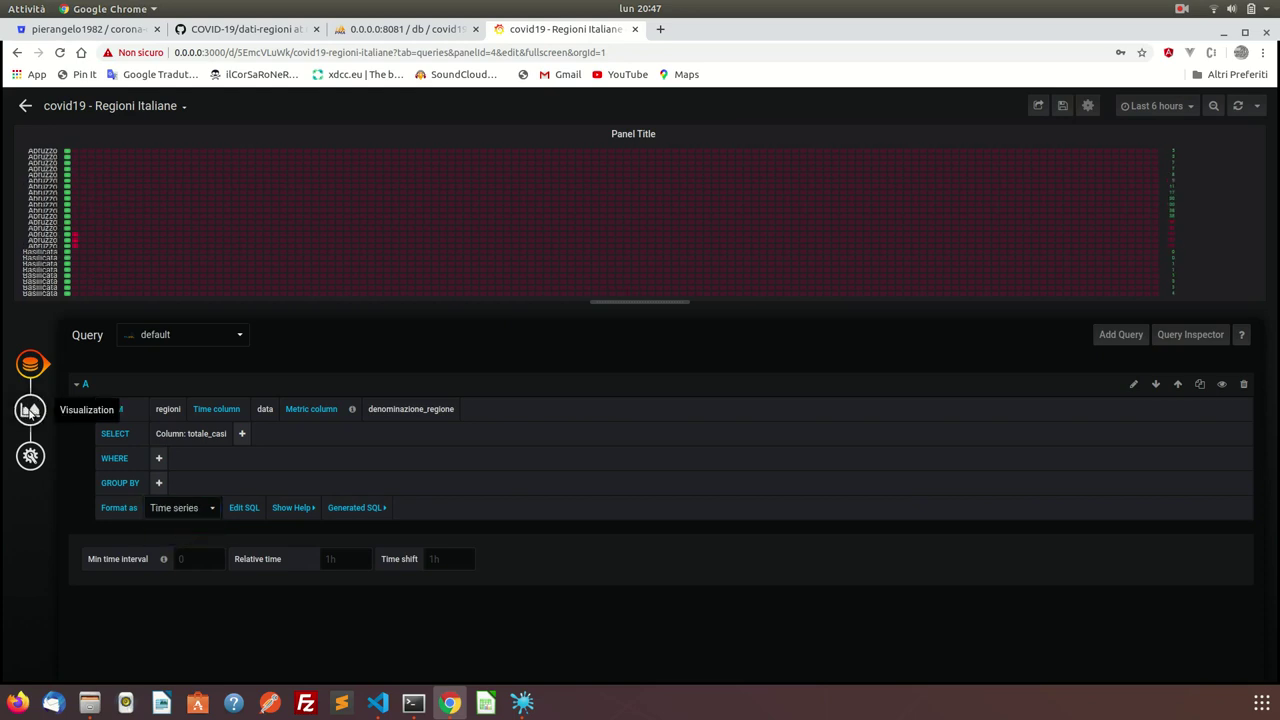
Show each region's last non-null value as vertical bars.
left_click(30, 410)
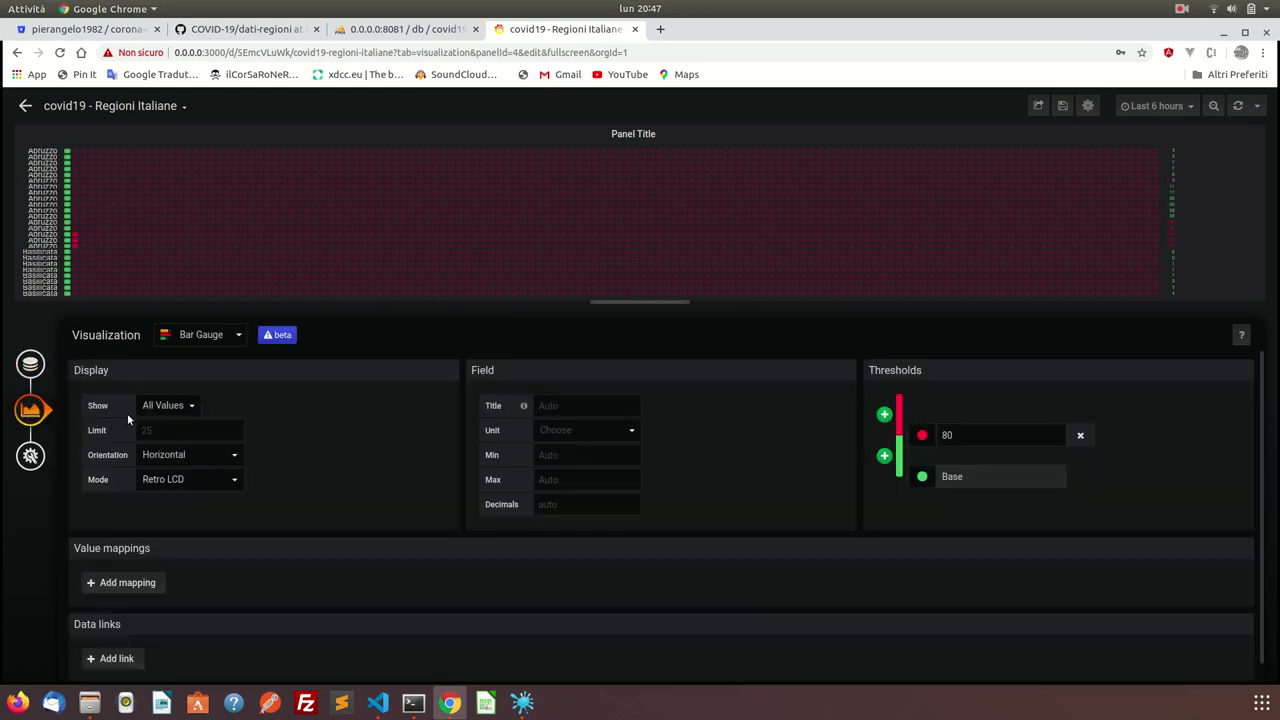
left_click(185, 405)
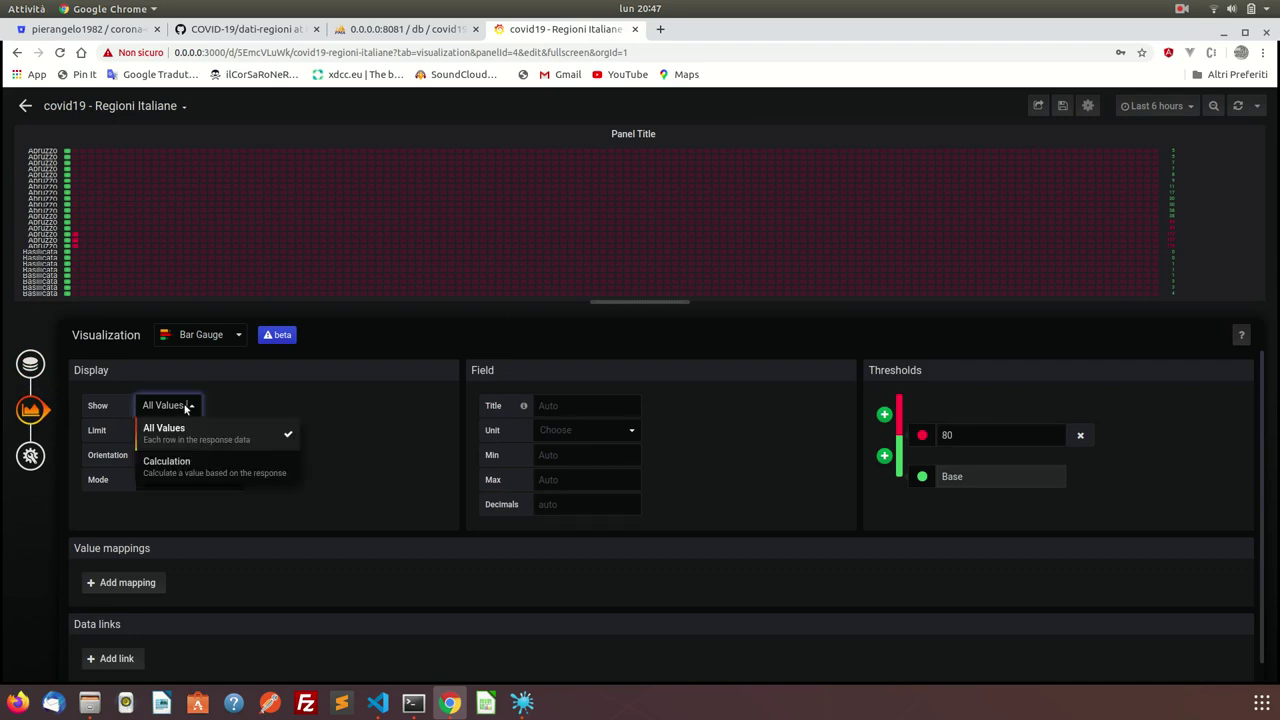
left_click(174, 466)
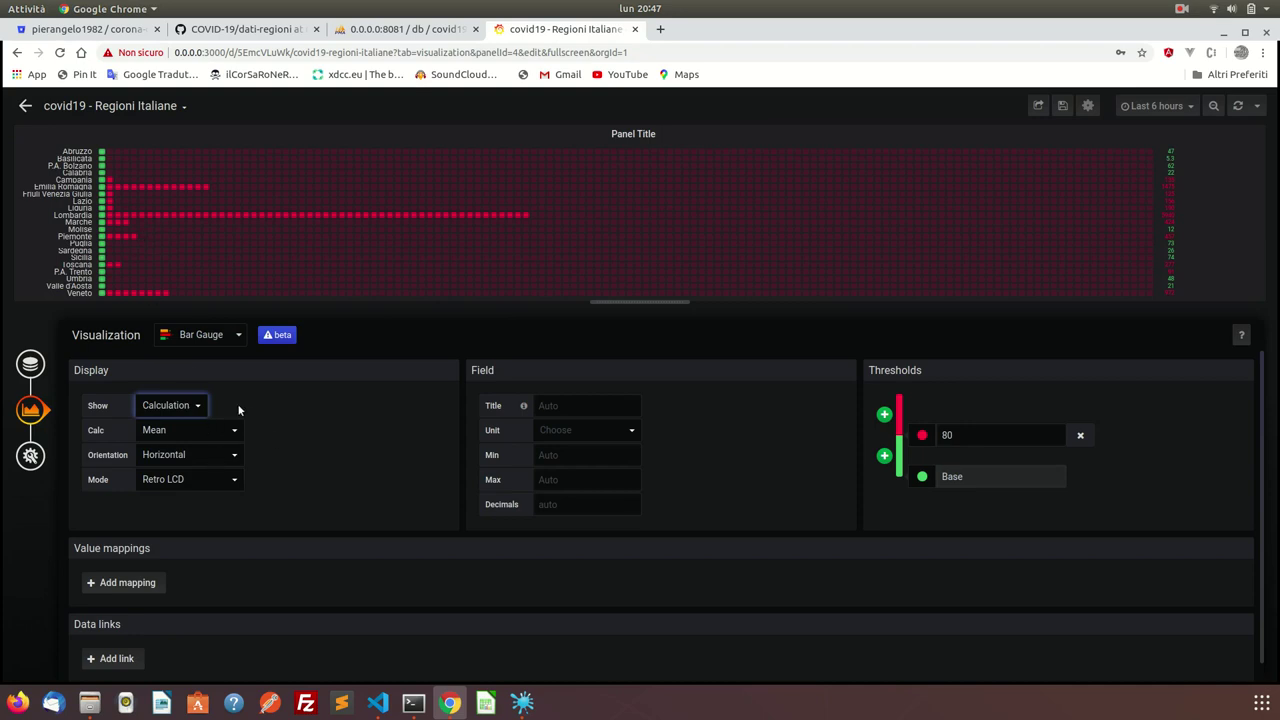
left_click(193, 432)
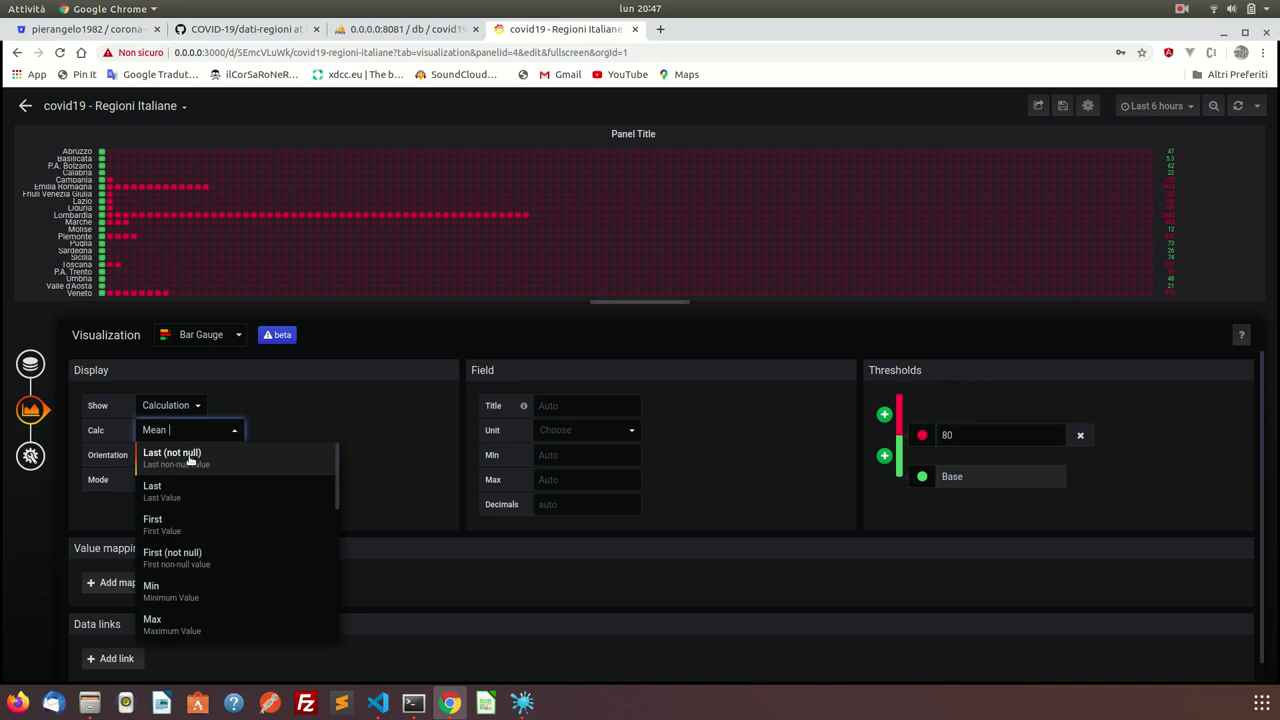
left_click(190, 458)
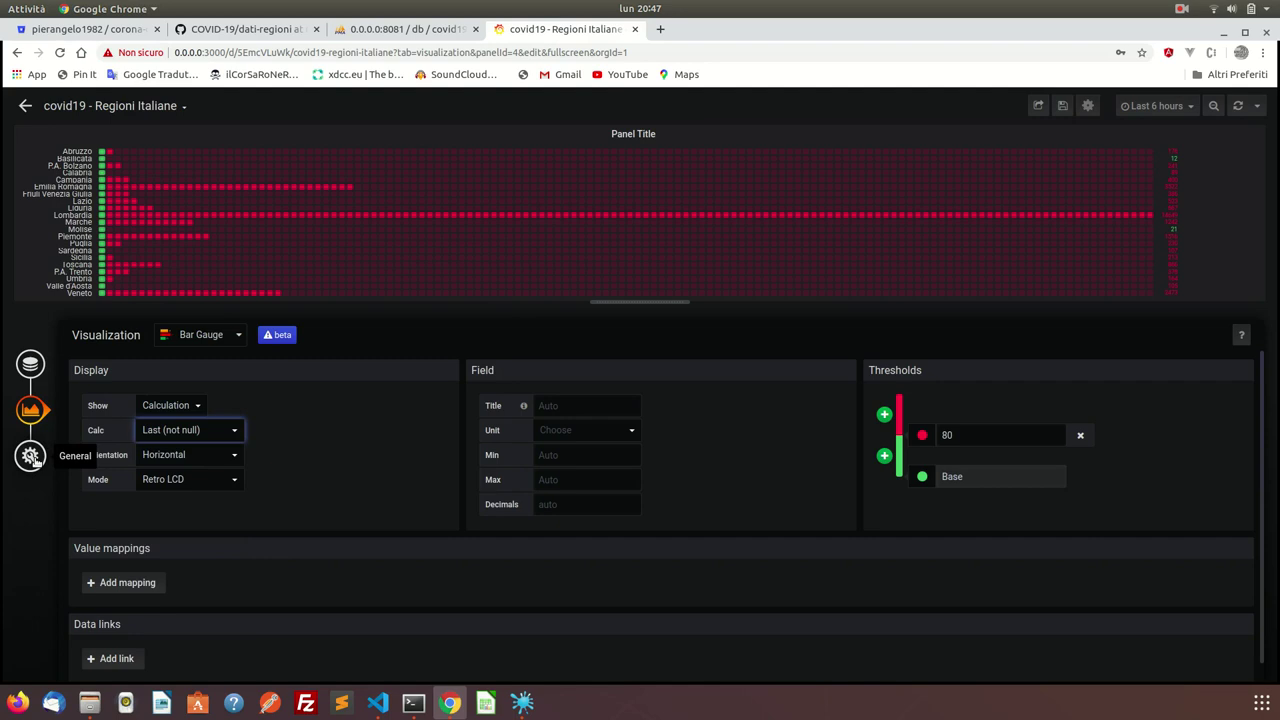
left_click(178, 459)
left_click(176, 519)
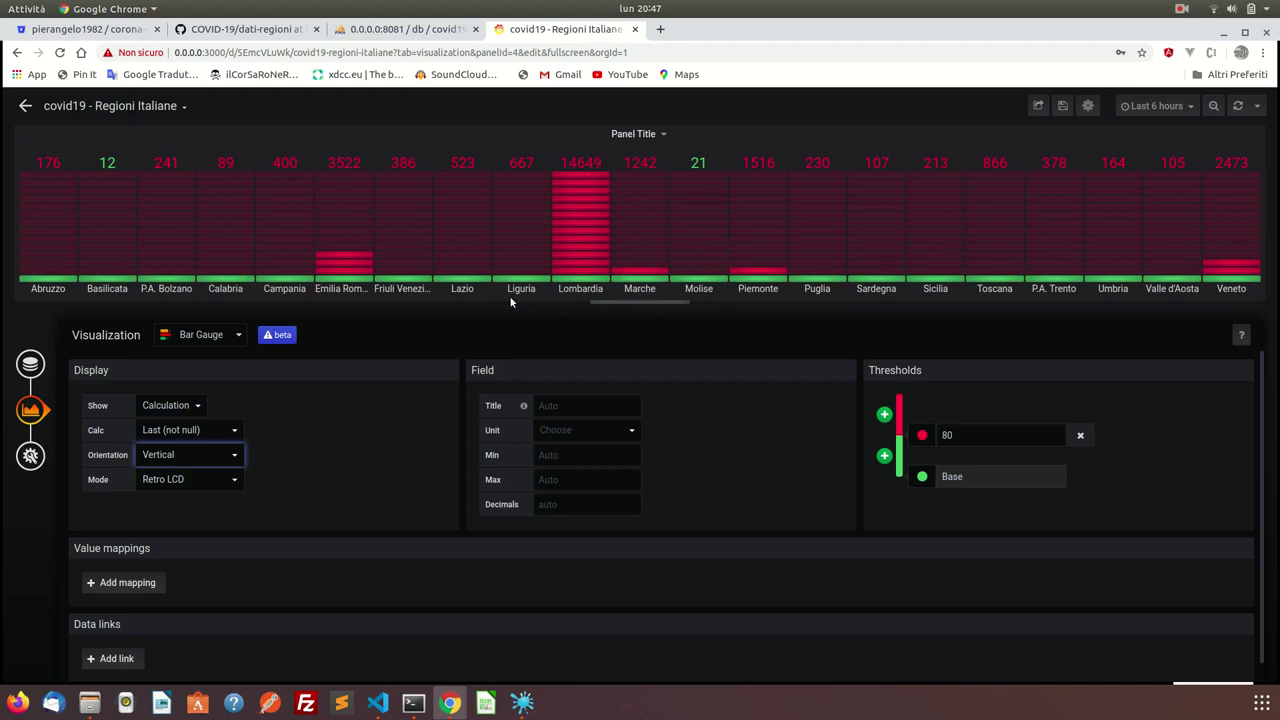
Set the bar display mode to Retro LCD after trying Gradient and Basic.
left_click(211, 479)
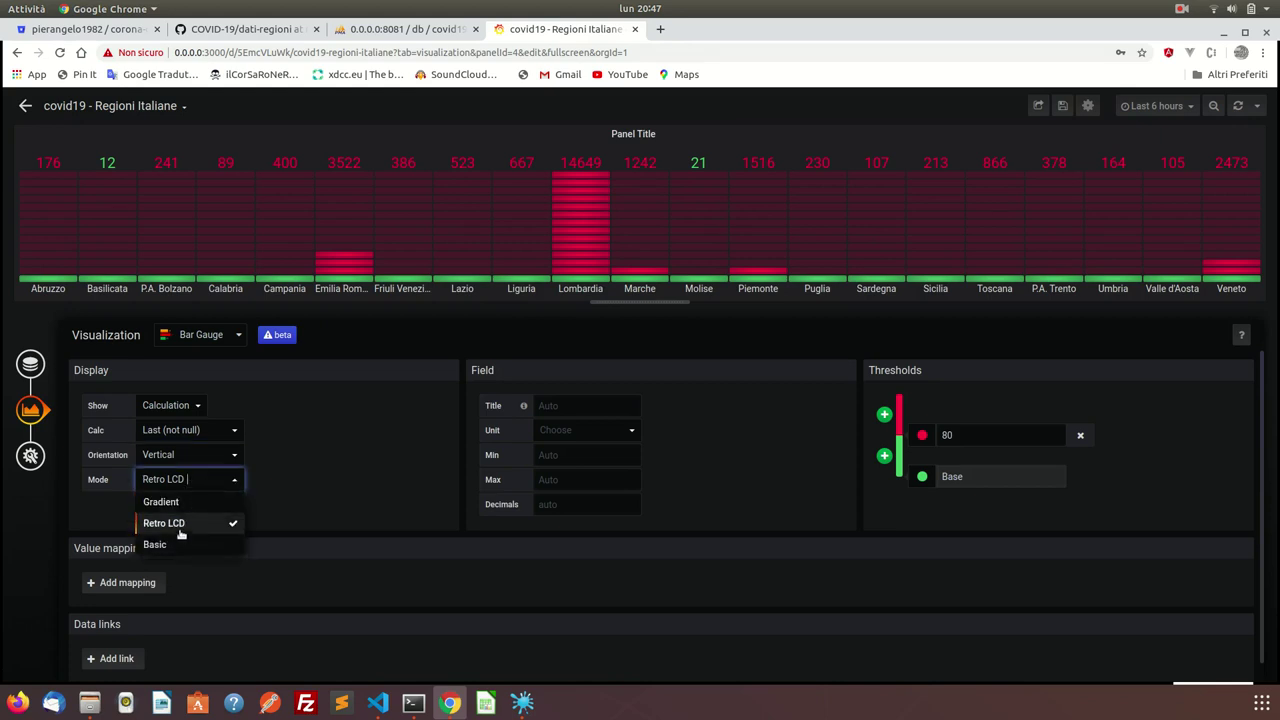
left_click(178, 501)
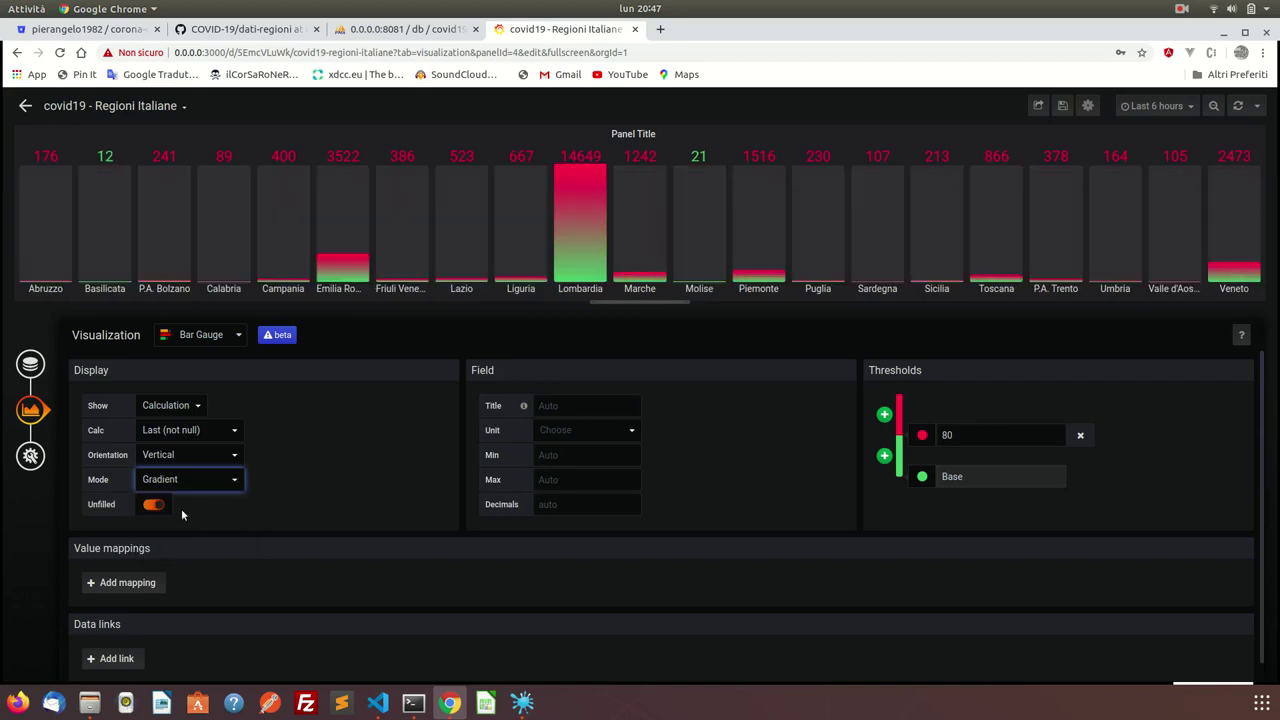
left_click(191, 481)
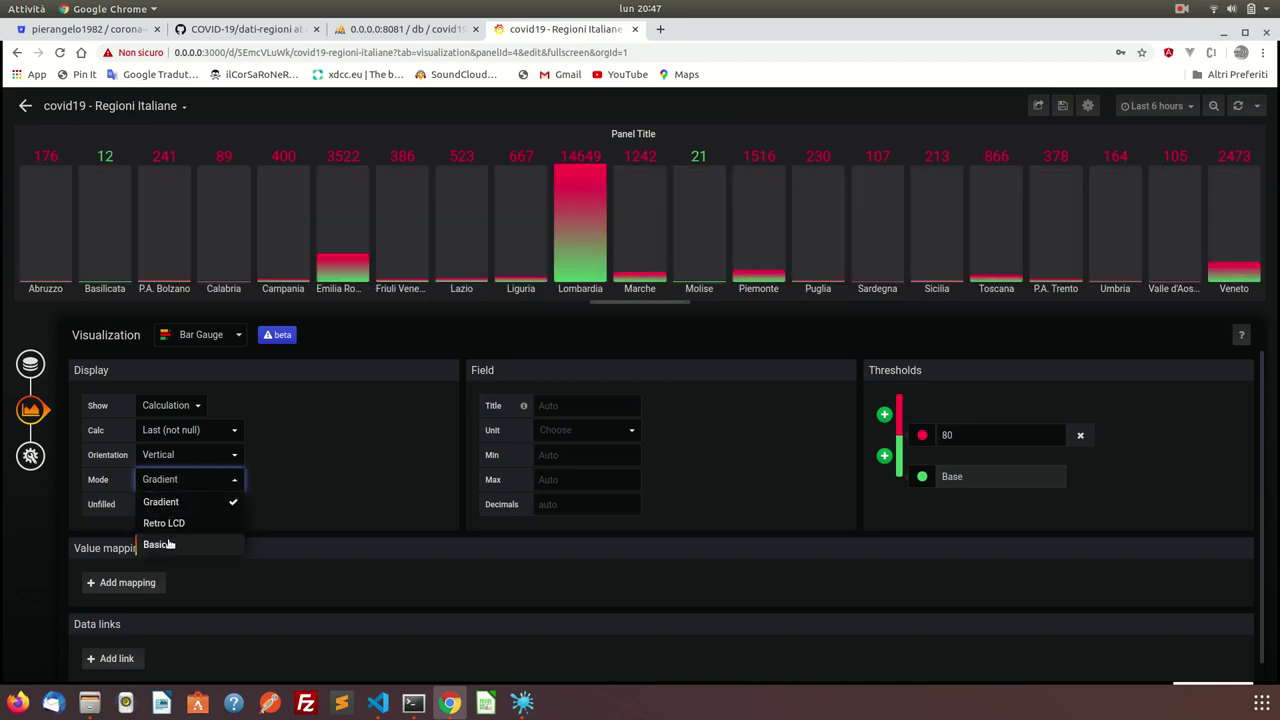
left_click(169, 545)
left_click(183, 481)
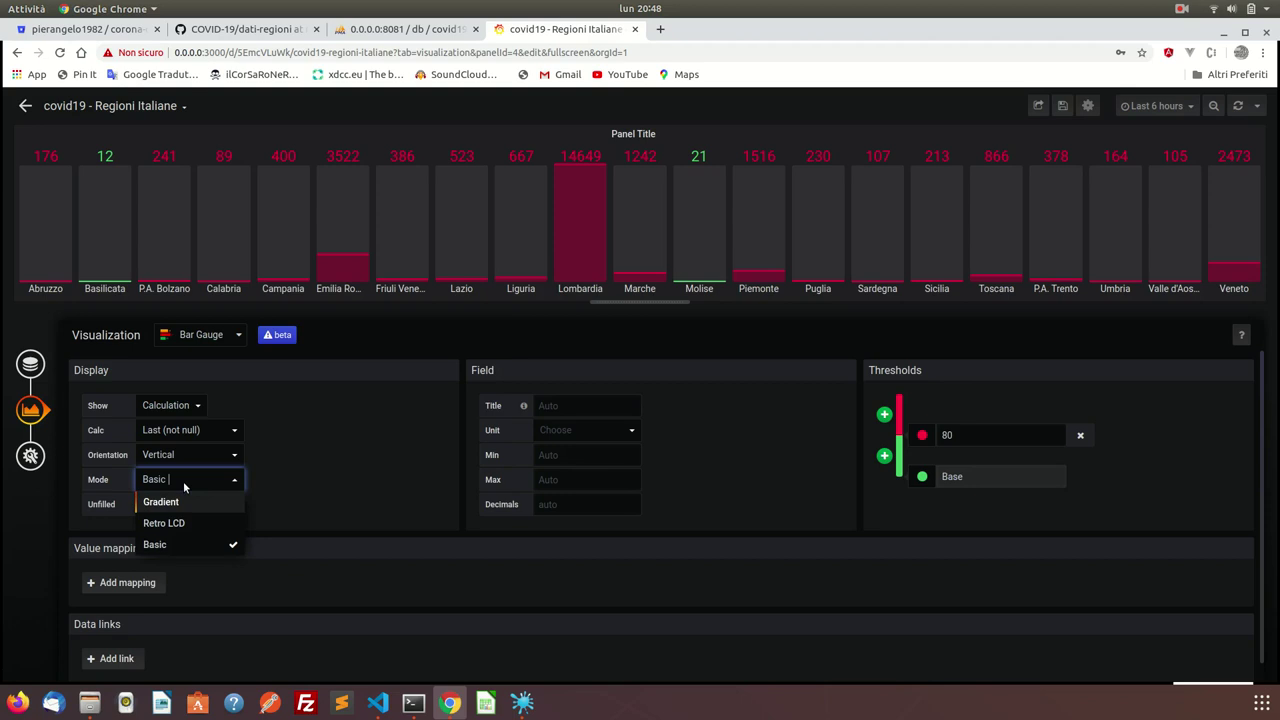
left_click(176, 522)
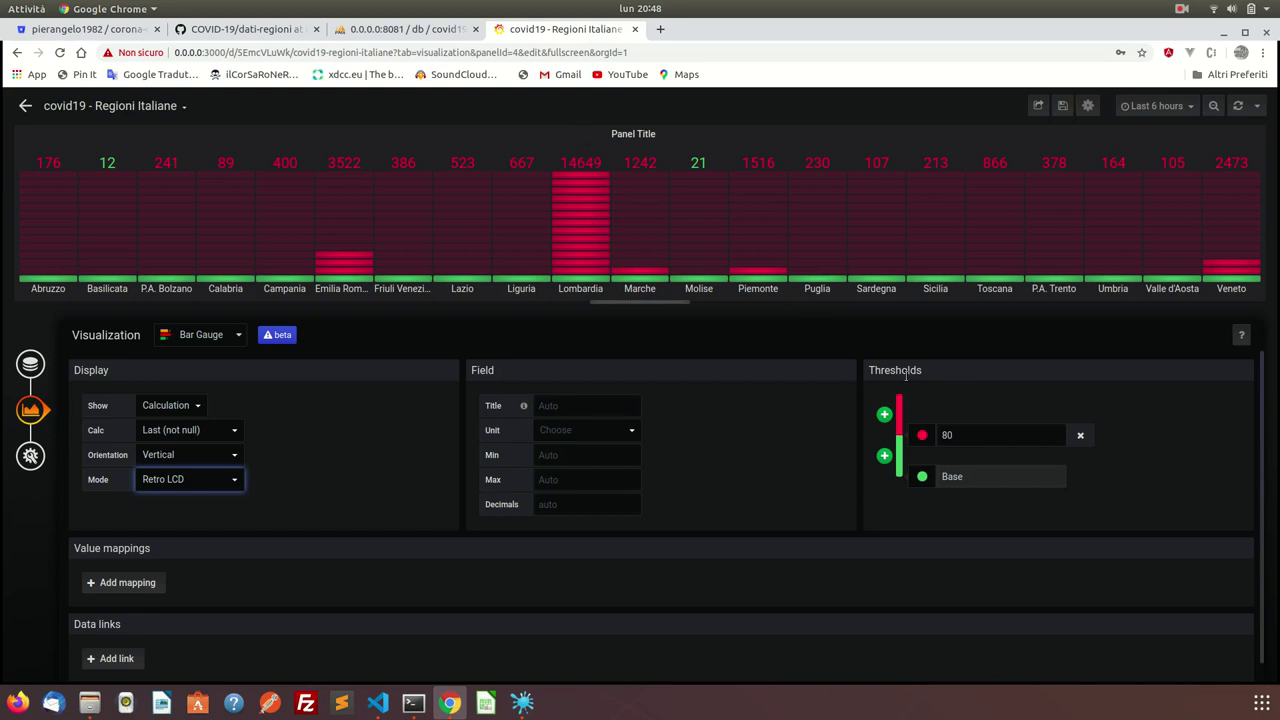
Add a new threshold at 5000 coloured red.
left_click(884, 414)
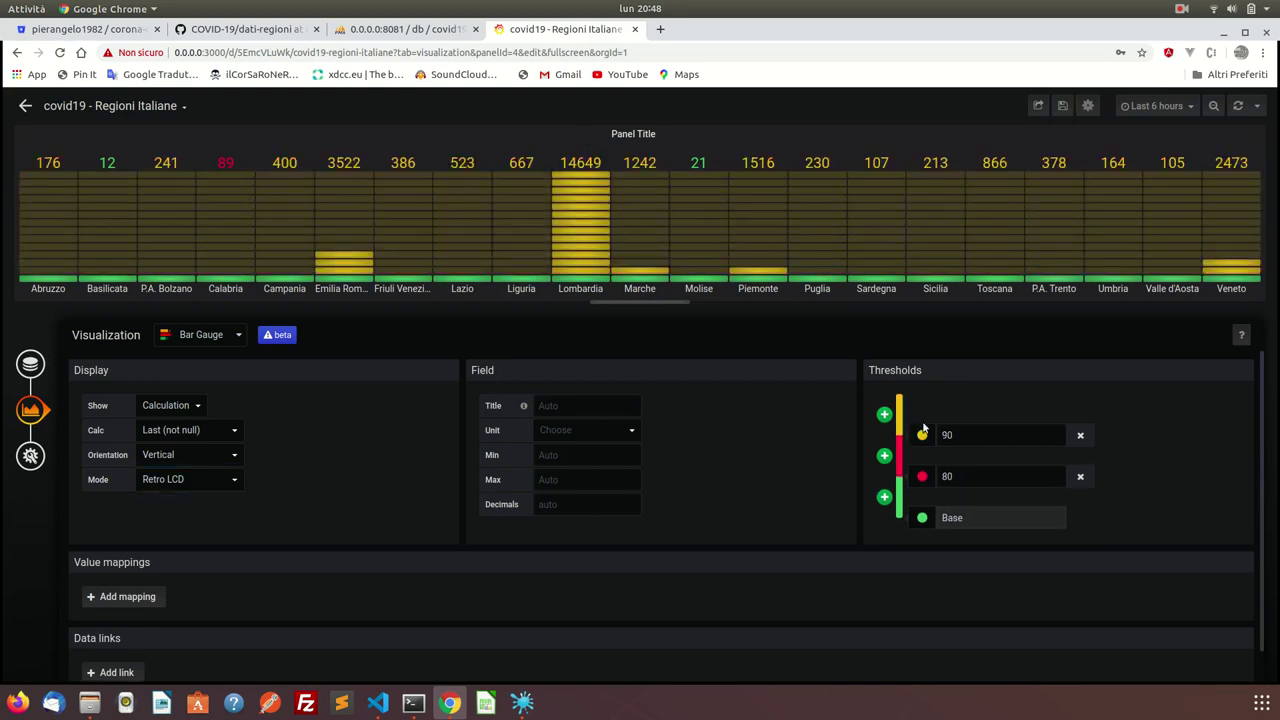
left_click(958, 434)
double_click(958, 434)
left_click(958, 434)
double_click(958, 434)
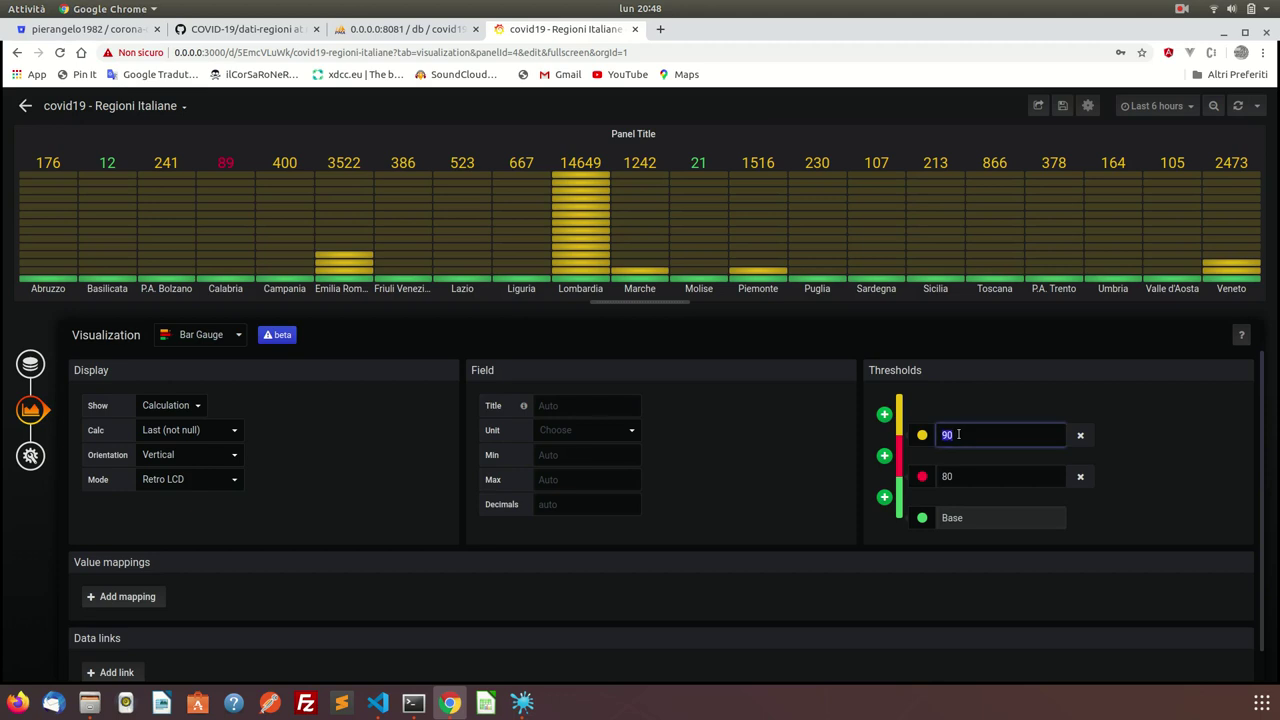
type("5000")
left_click(922, 436)
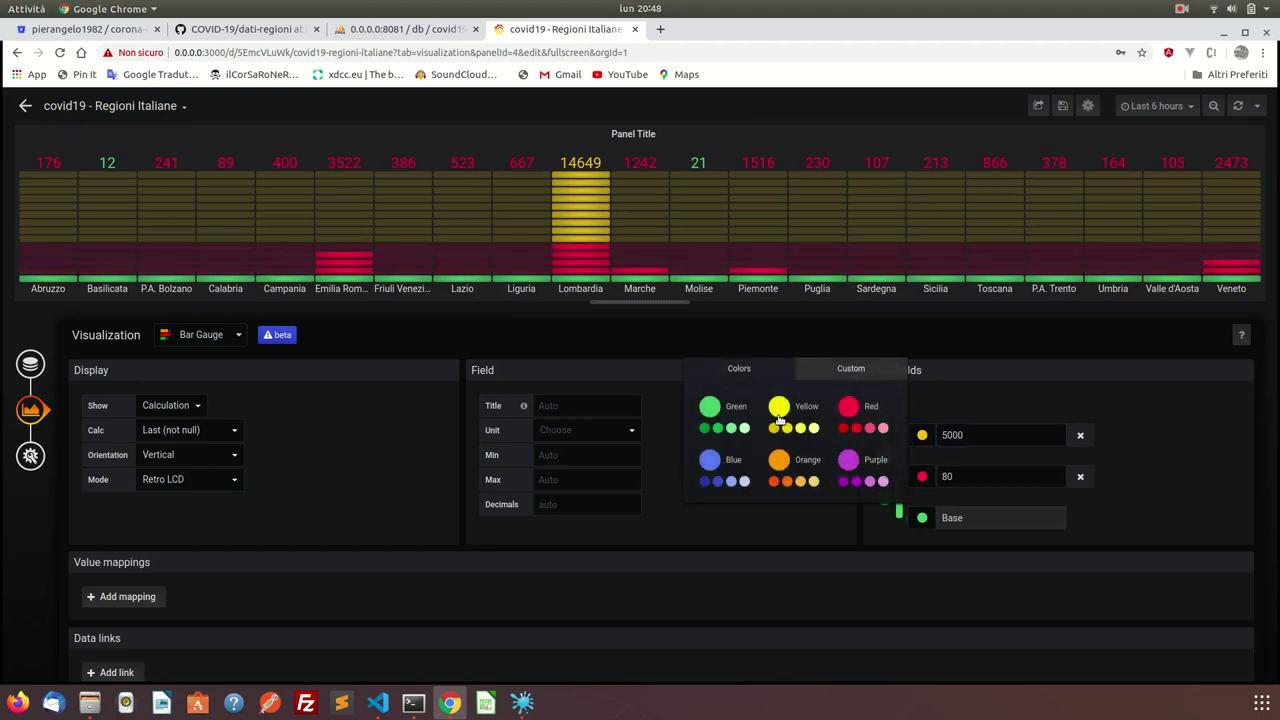
left_click(848, 408)
Change the 80 threshold to 3000 coloured orange.
left_click(962, 478)
double_click(962, 478)
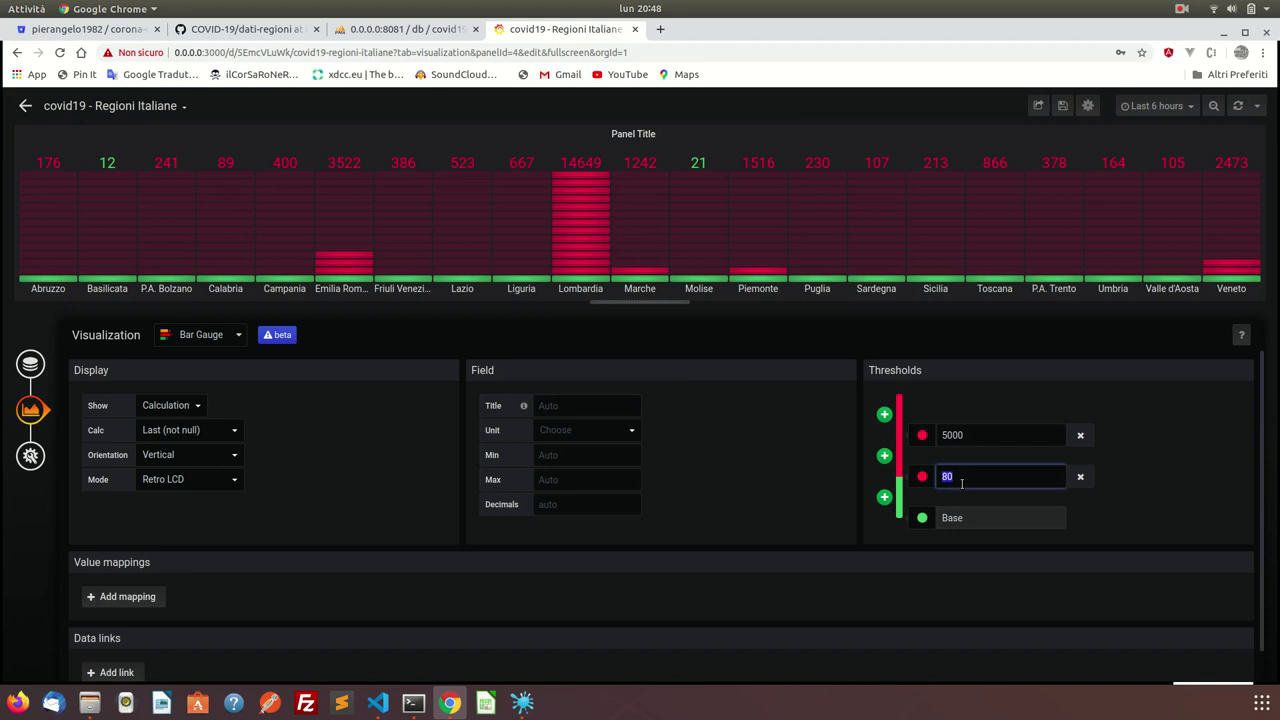
type("3000")
left_click(922, 476)
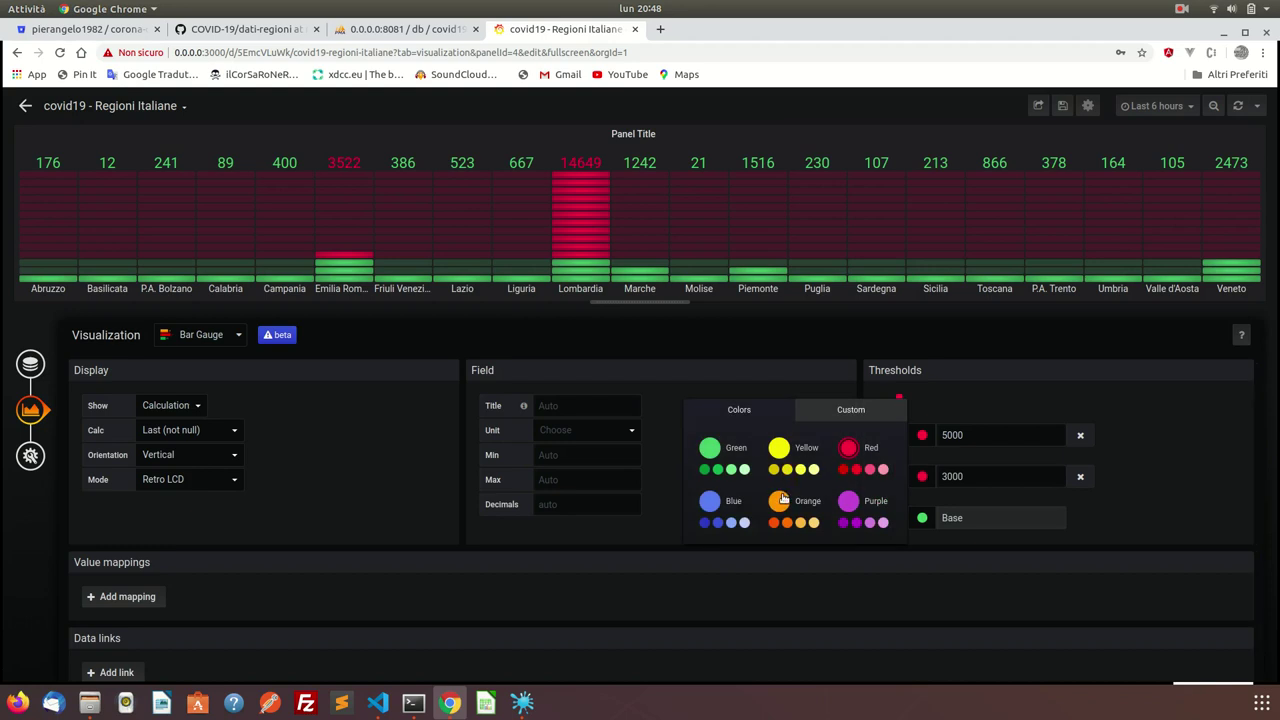
left_click(779, 500)
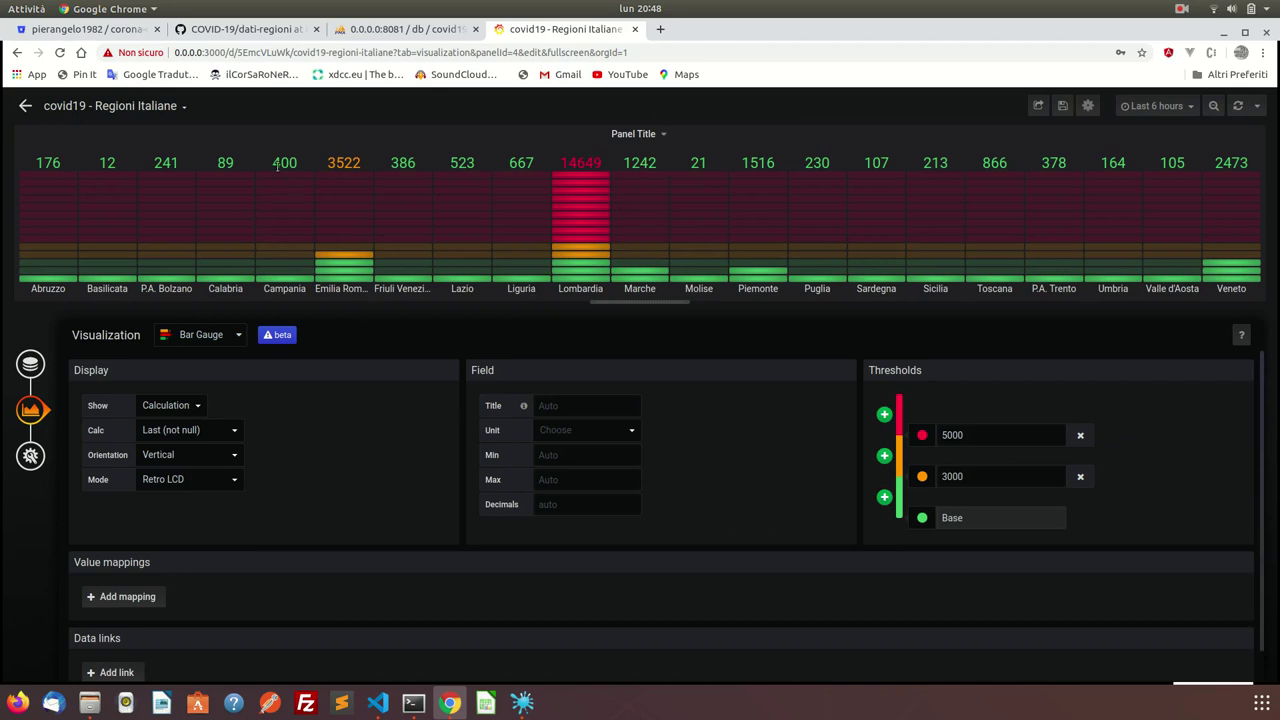
Set the bar display mode to Gradient after briefly trying Basic.
left_click(189, 478)
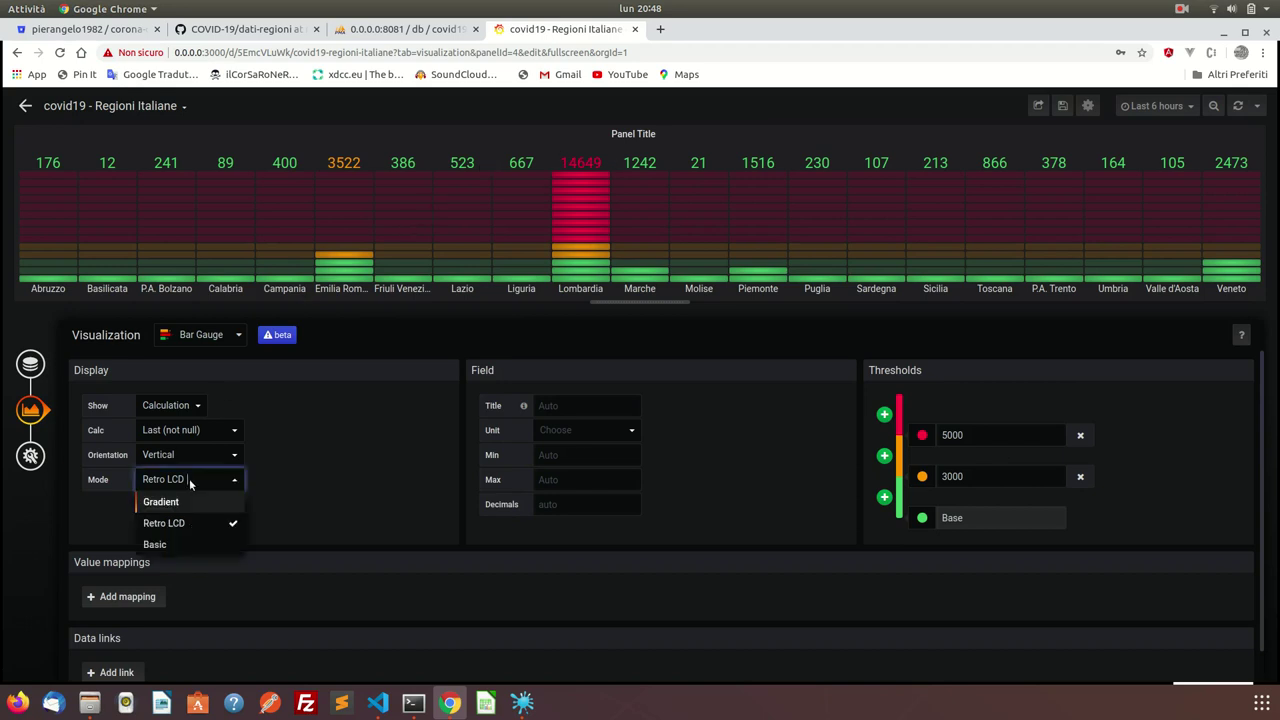
left_click(180, 543)
left_click(189, 479)
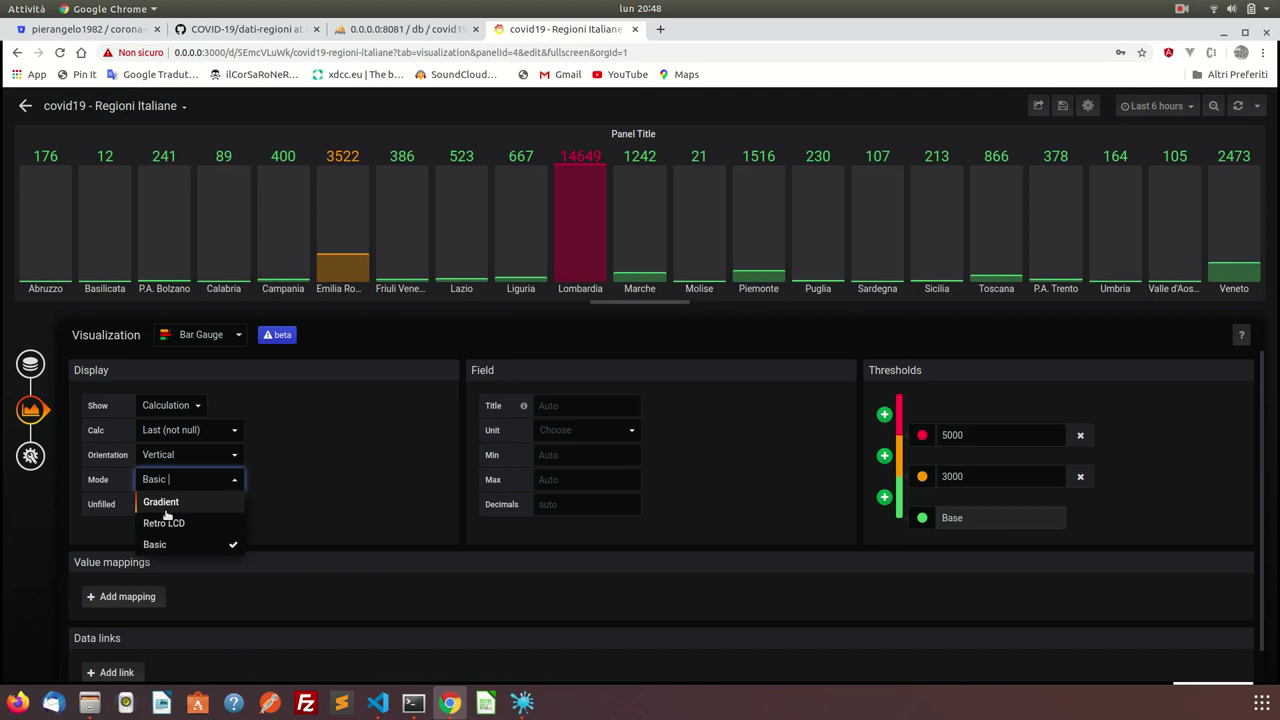
left_click(163, 505)
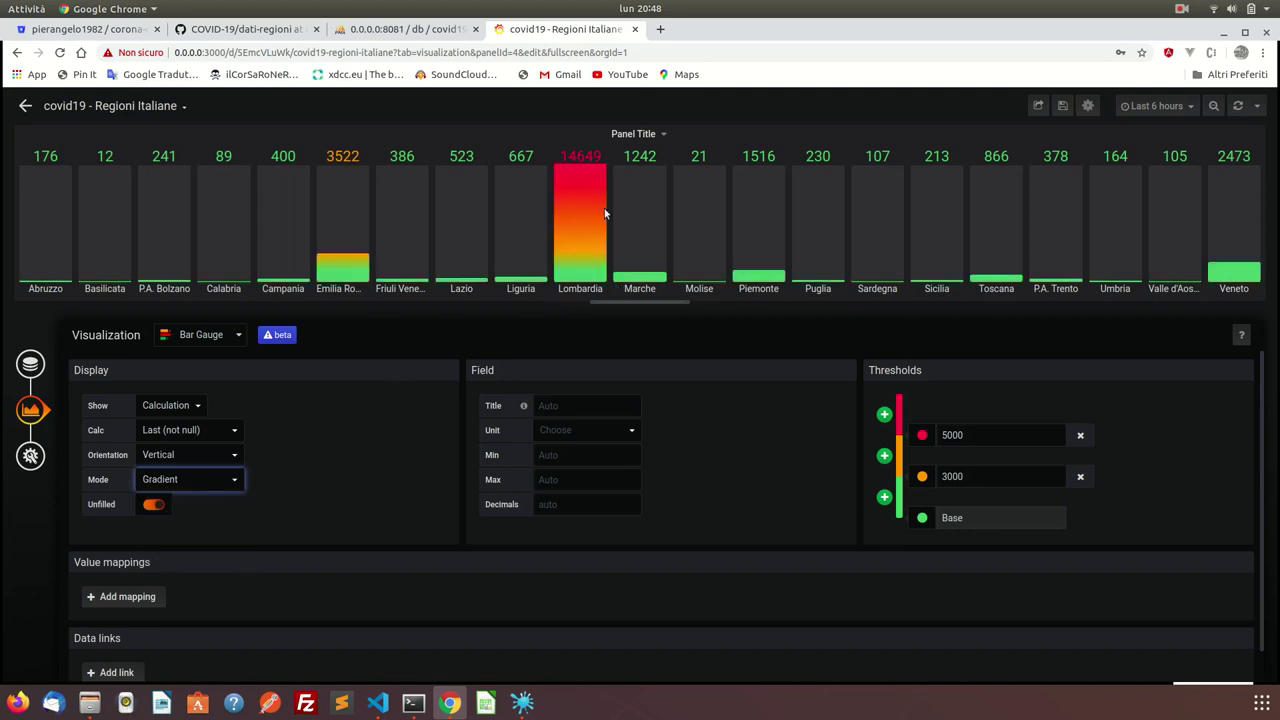
scroll(599, 575, "down", 1)
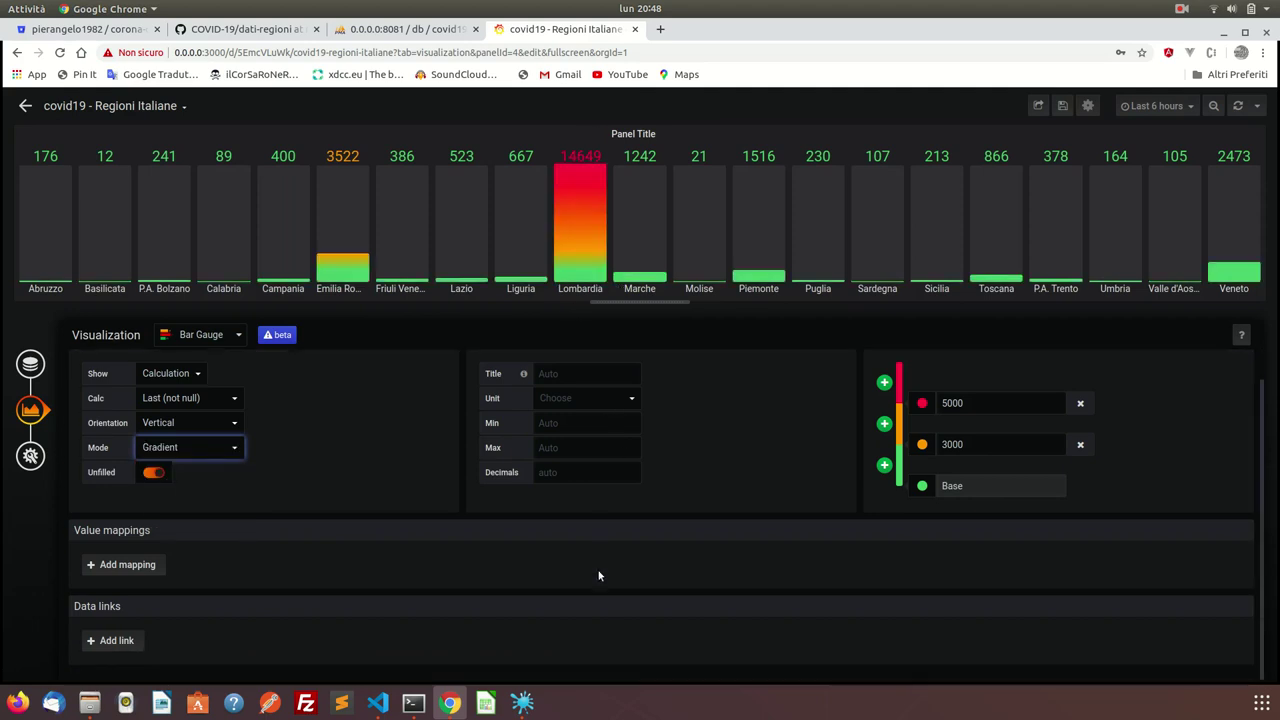
scroll(599, 575, "up", 1)
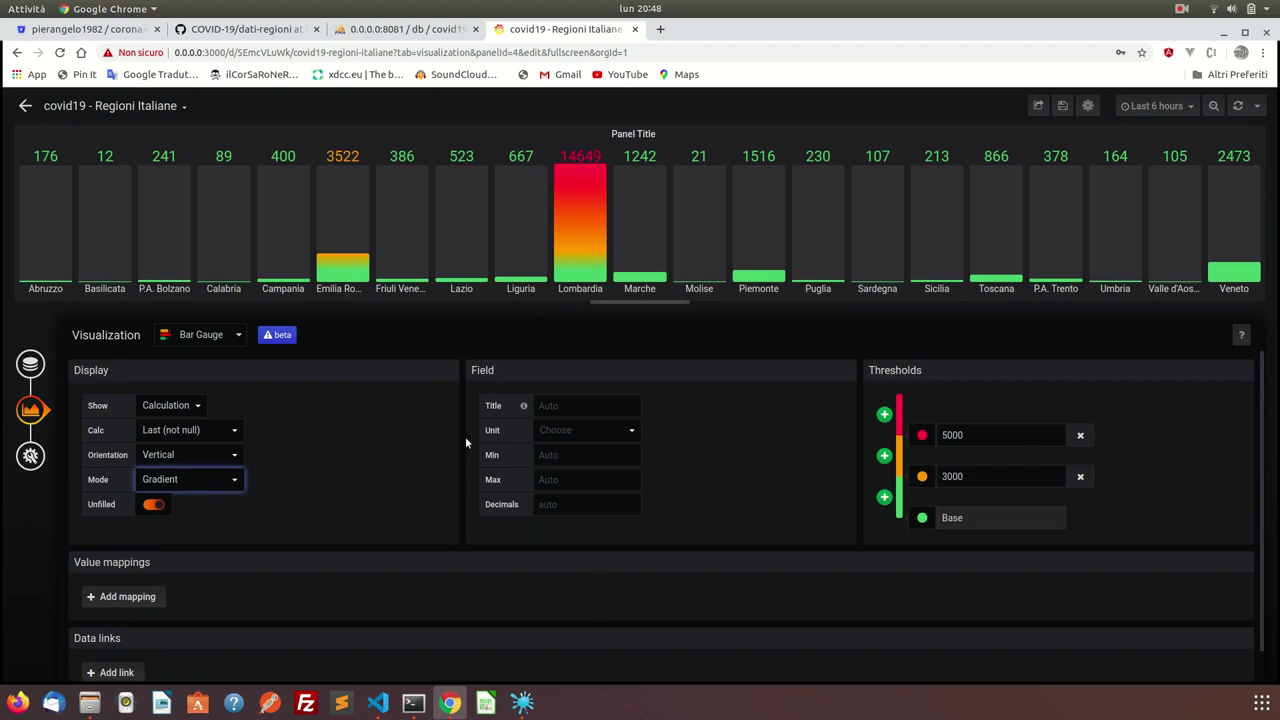
left_click(38, 362)
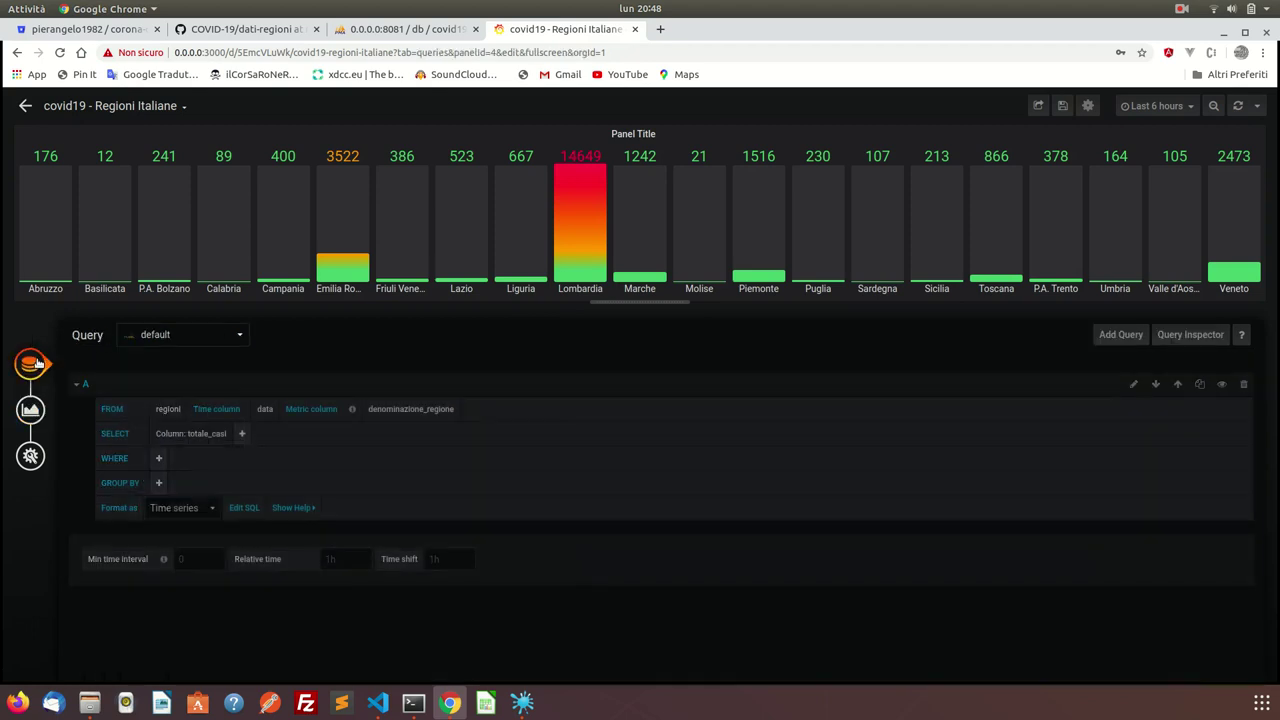
Rename the bar gauge panel from Panel Title to 'Totale Casi Covid19 Regioni Italiane'.
left_click(30, 456)
triple_click(229, 378)
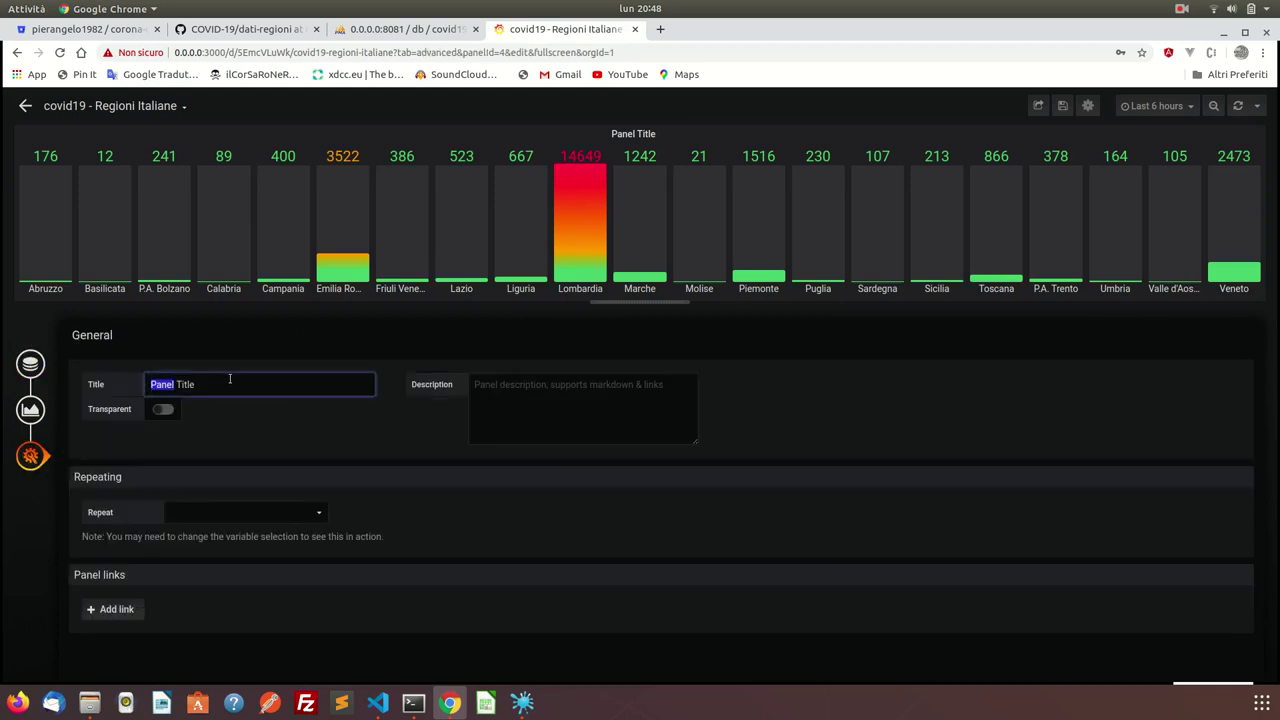
type("Totale Casi Covid19")
key("BackSpace")
type("9")
key("BackSpace")
type("9 Regioni Italiane")
left_click(30, 363)
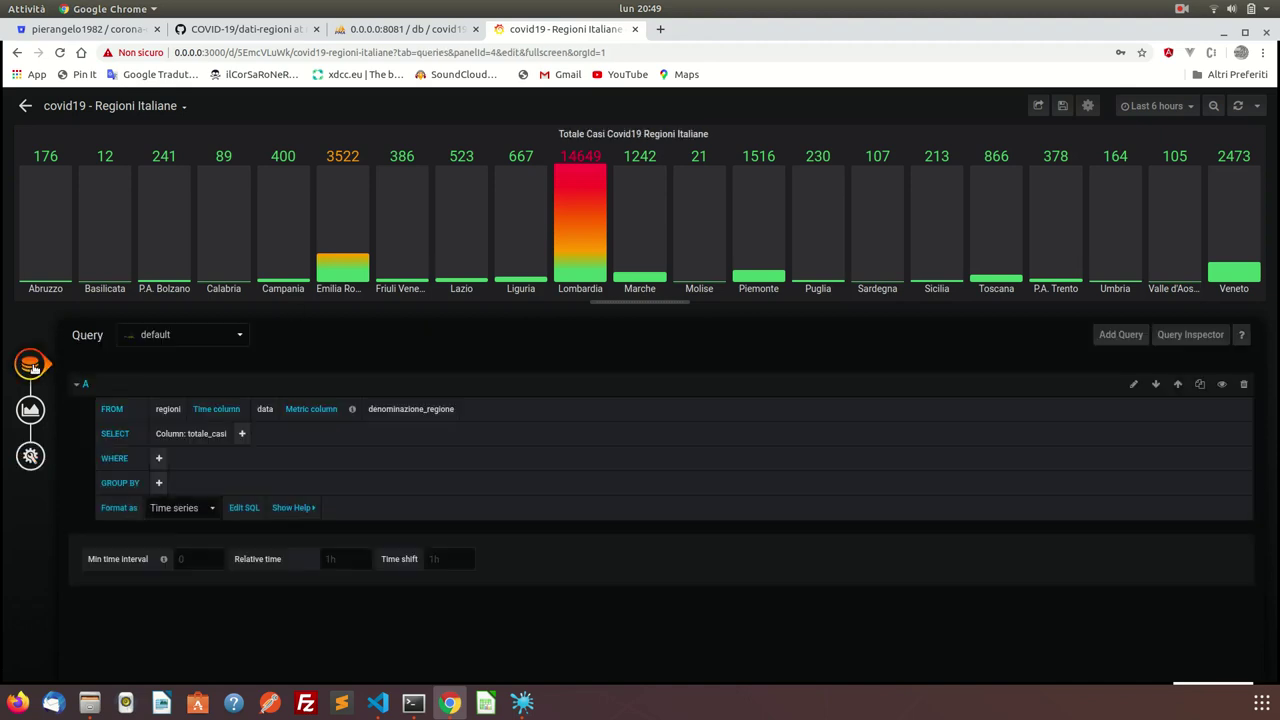
Save the dashboard, move the bar gauge right of the graph, and make the graph taller.
left_click(1063, 105)
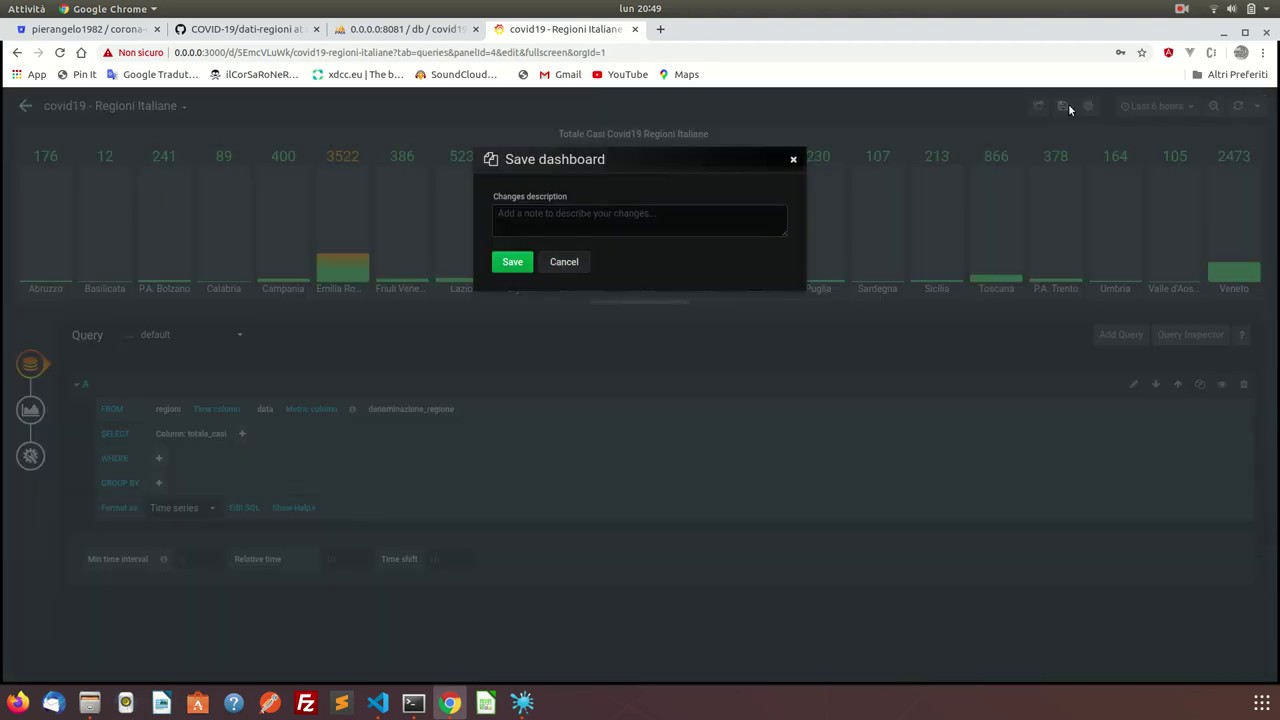
left_click(513, 262)
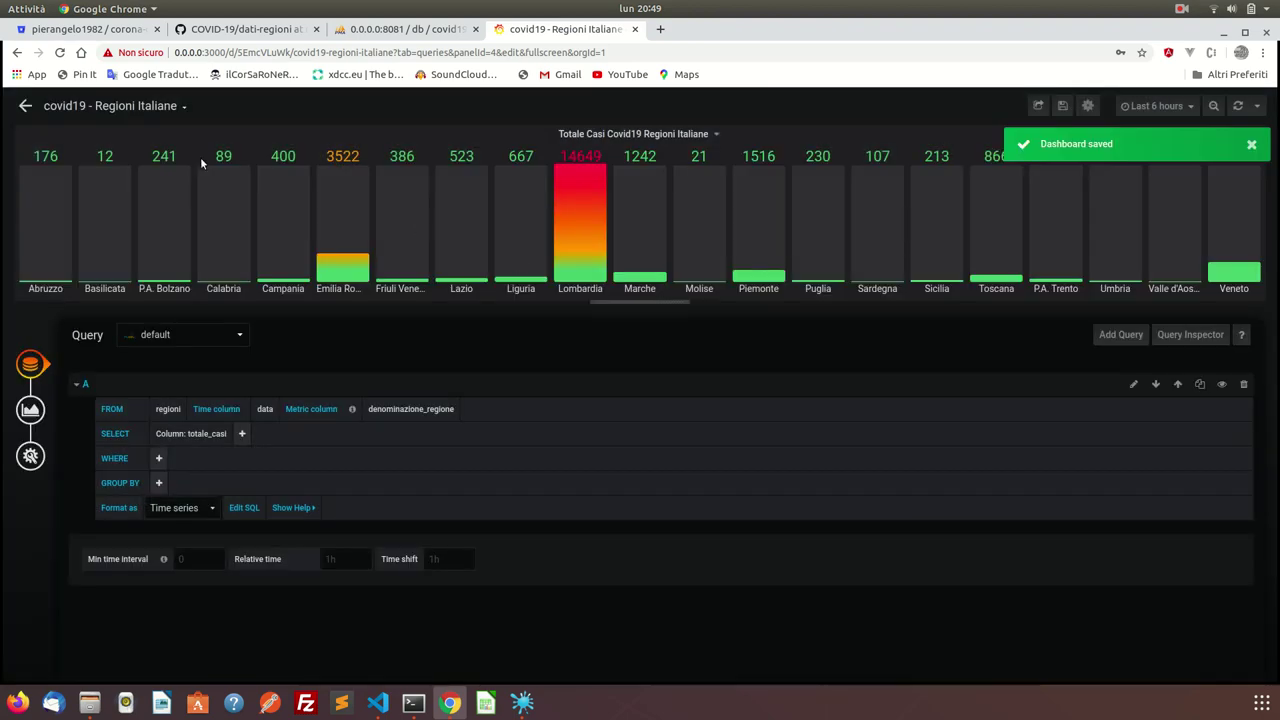
left_click(25, 105)
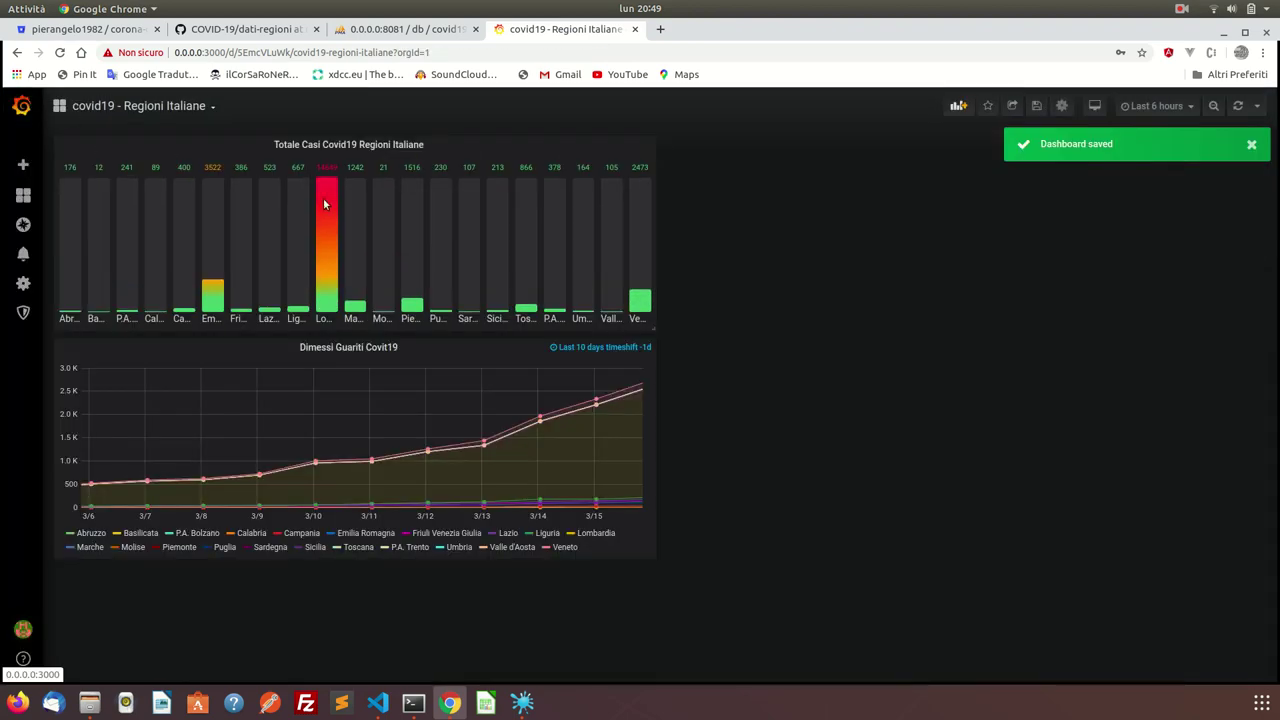
left_click_drag(208, 144, 802, 193)
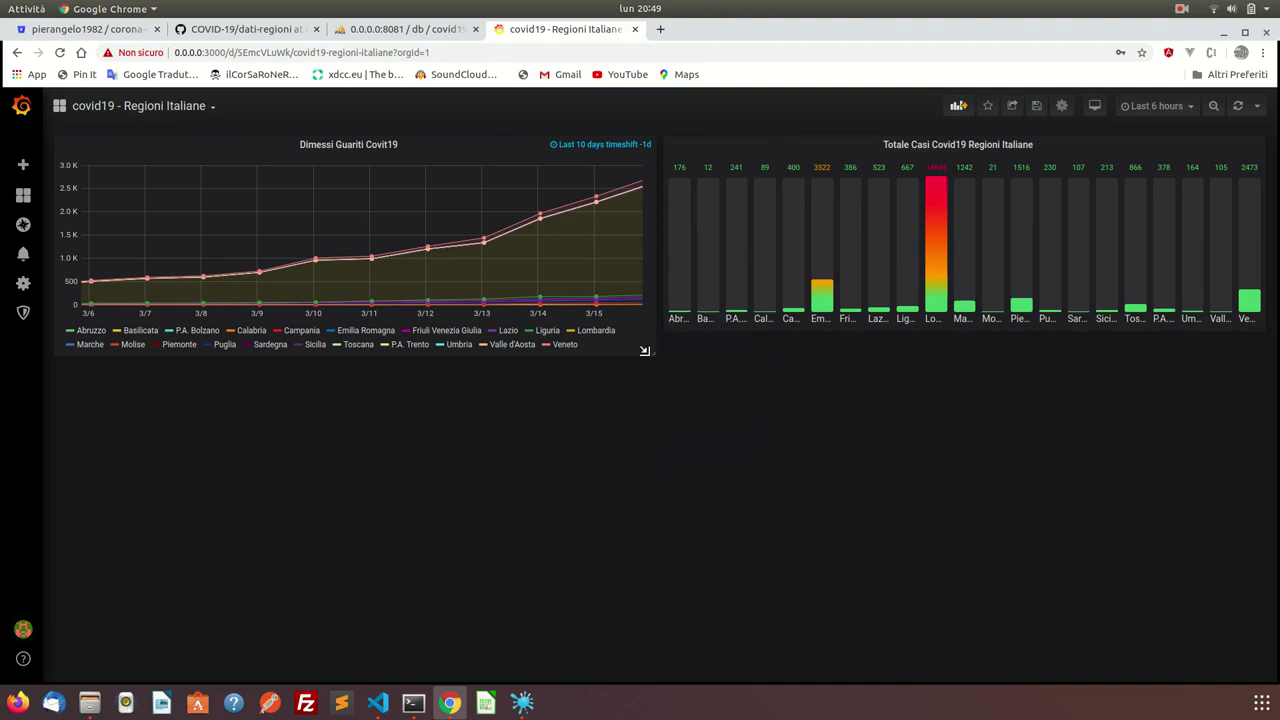
left_click_drag(644, 350, 637, 498)
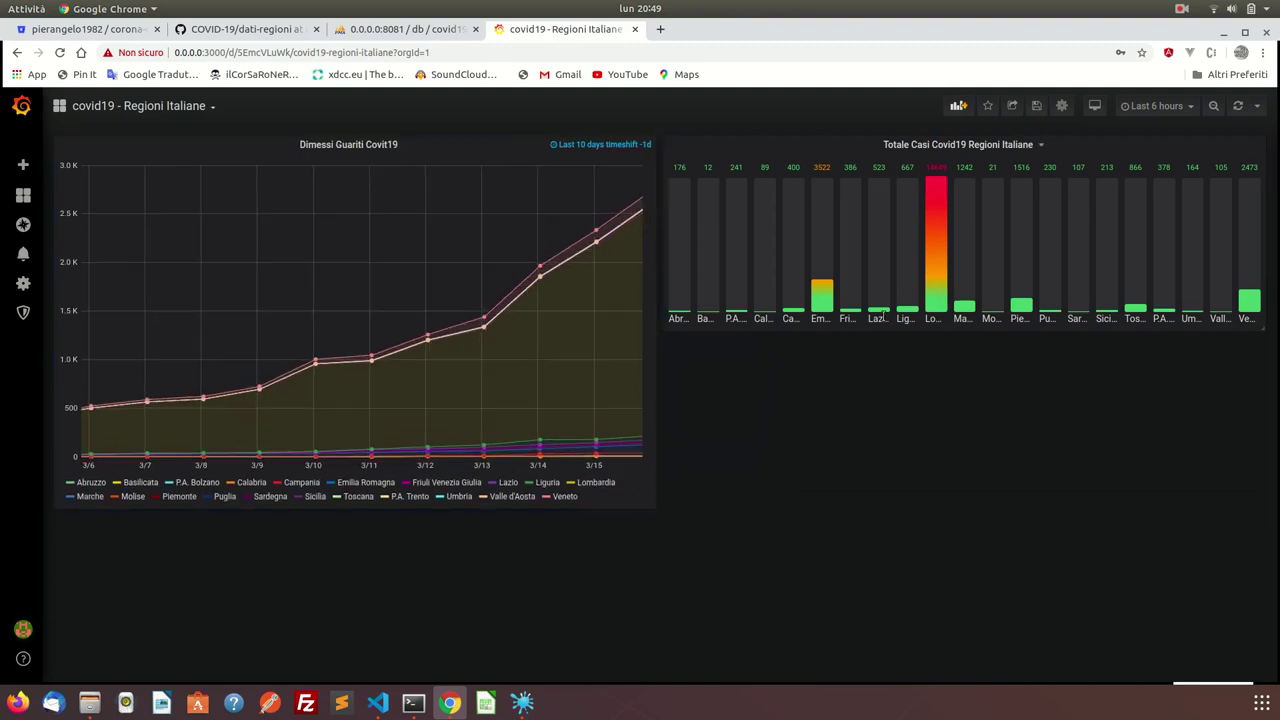
Switch the Totale Casi bar gauge's orientation to Horizontal.
left_click(1011, 148)
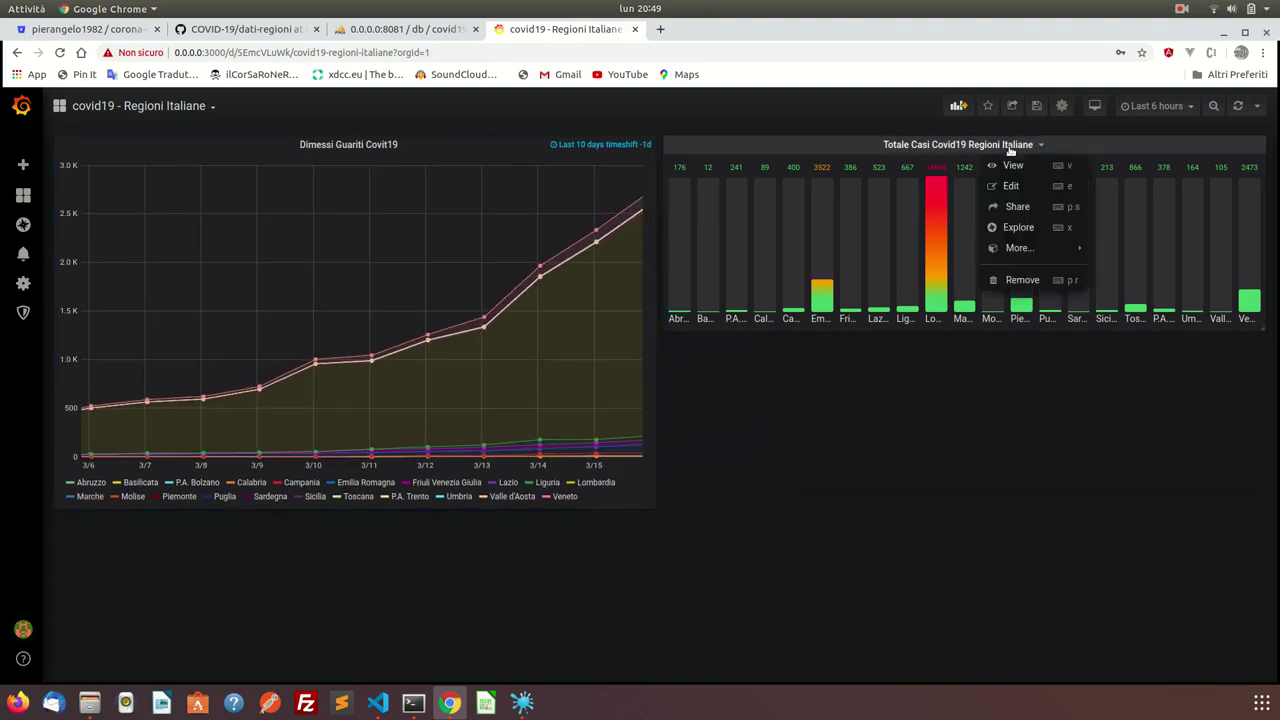
left_click(1011, 187)
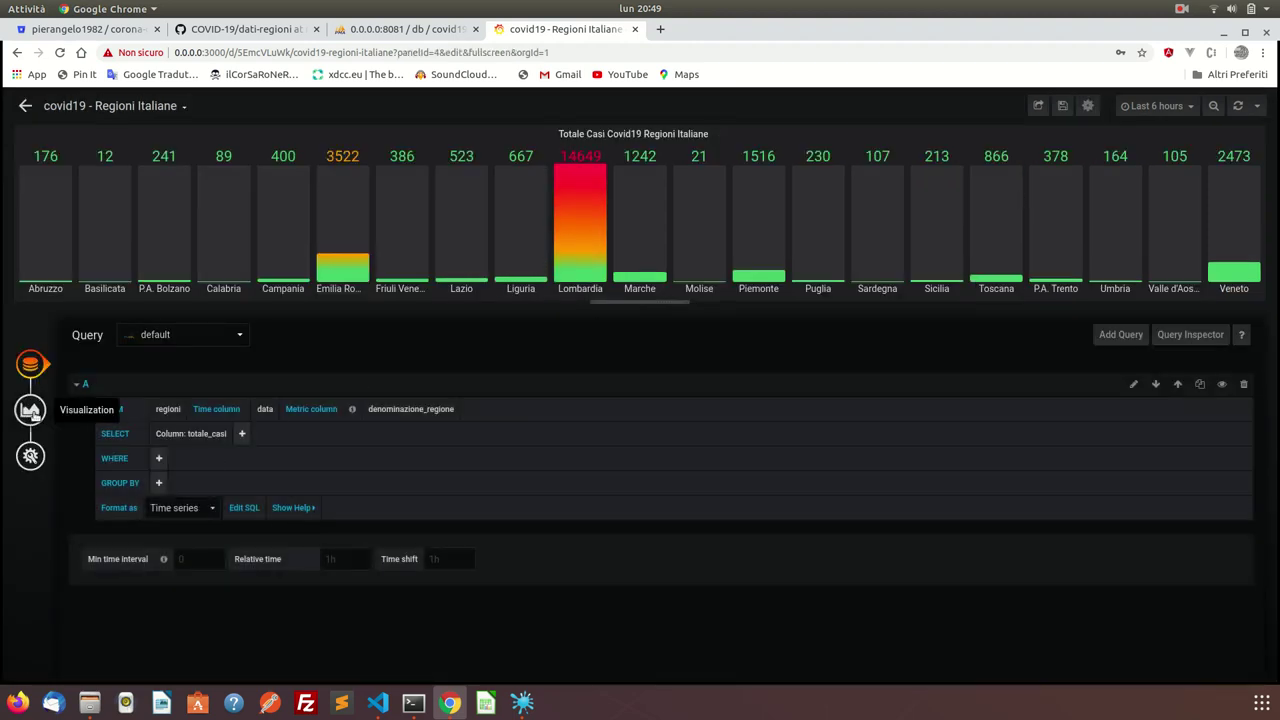
left_click(30, 410)
left_click(189, 455)
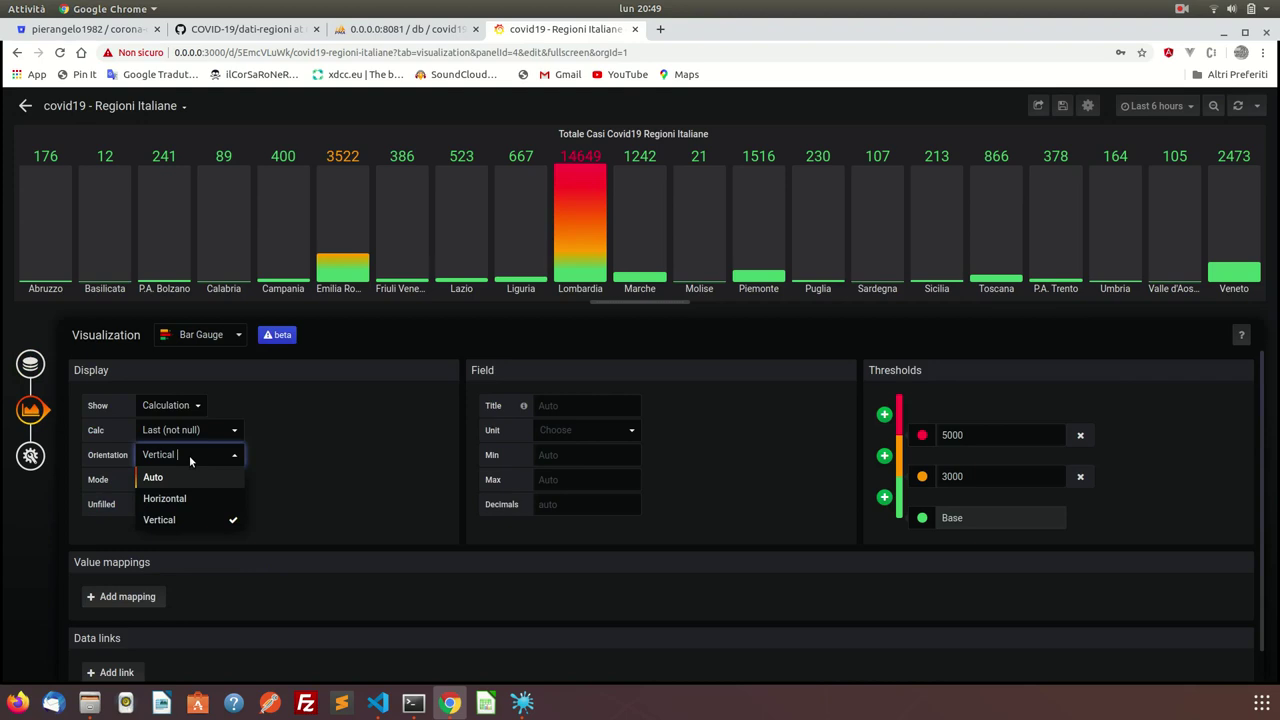
left_click(186, 491)
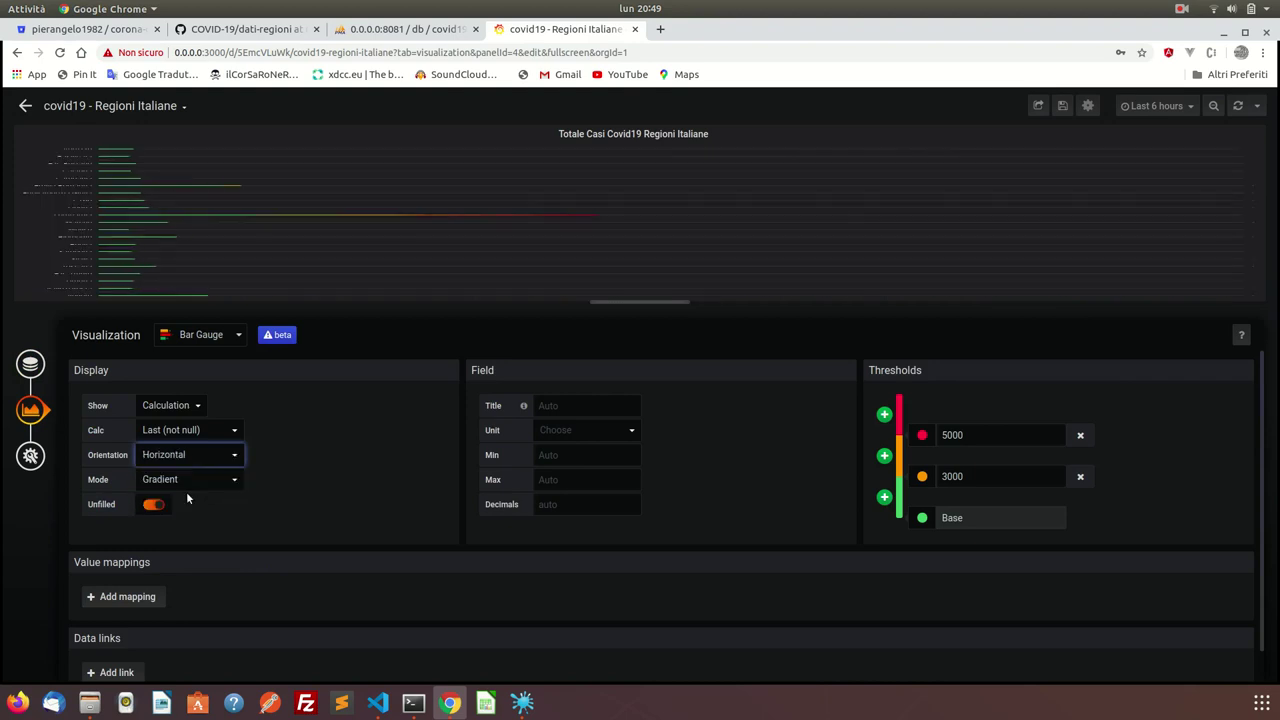
left_click(26, 107)
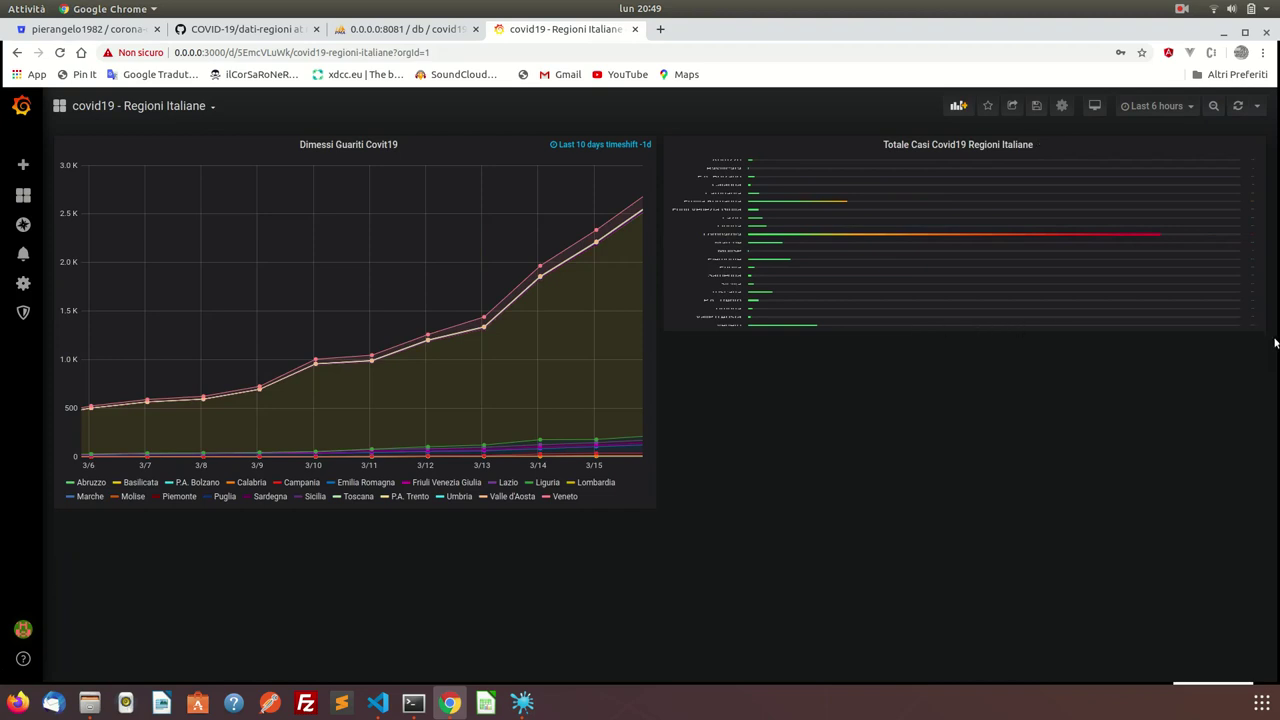
Make the Totale Casi panel taller in two resizes so every region fits.
left_click_drag(1260, 326, 1266, 512)
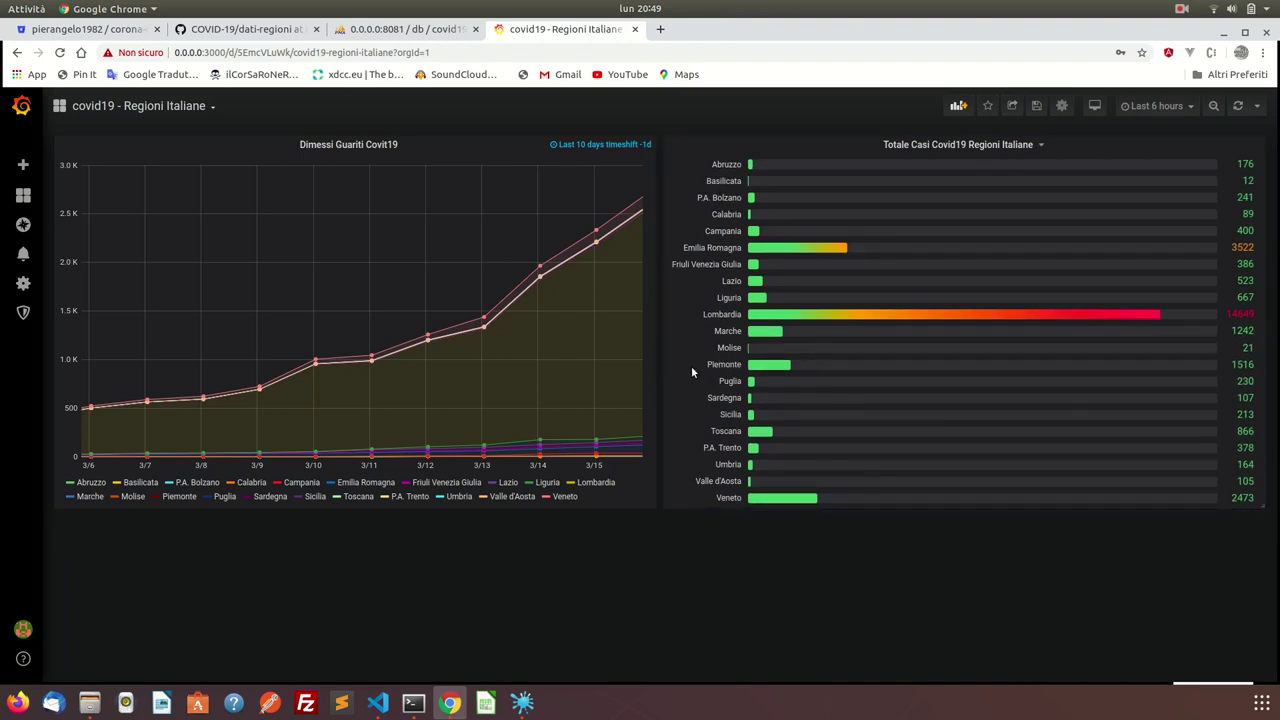
mouse_move(1248, 497)
left_mouse_down()
mouse_move(1254, 549)
mouse_move(1262, 505)
left_mouse_up()
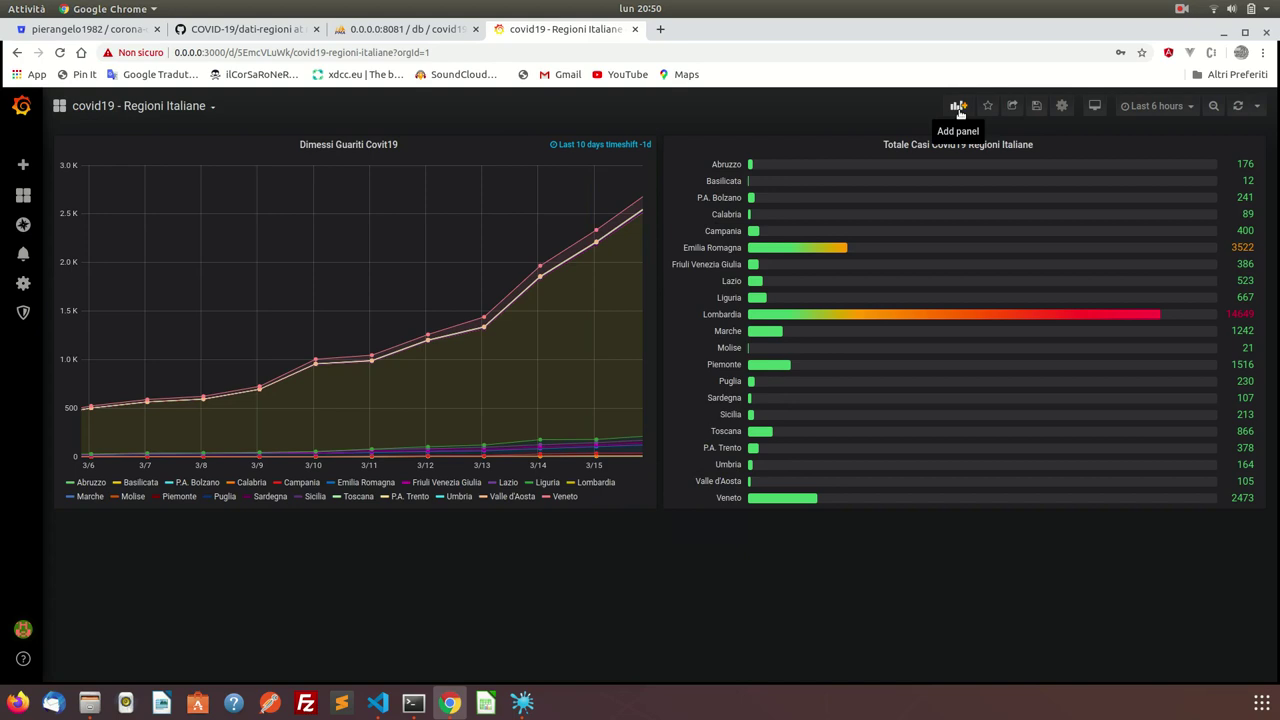
Add a new empty panel to the dashboard and make it a Gauge visualization.
left_click(958, 107)
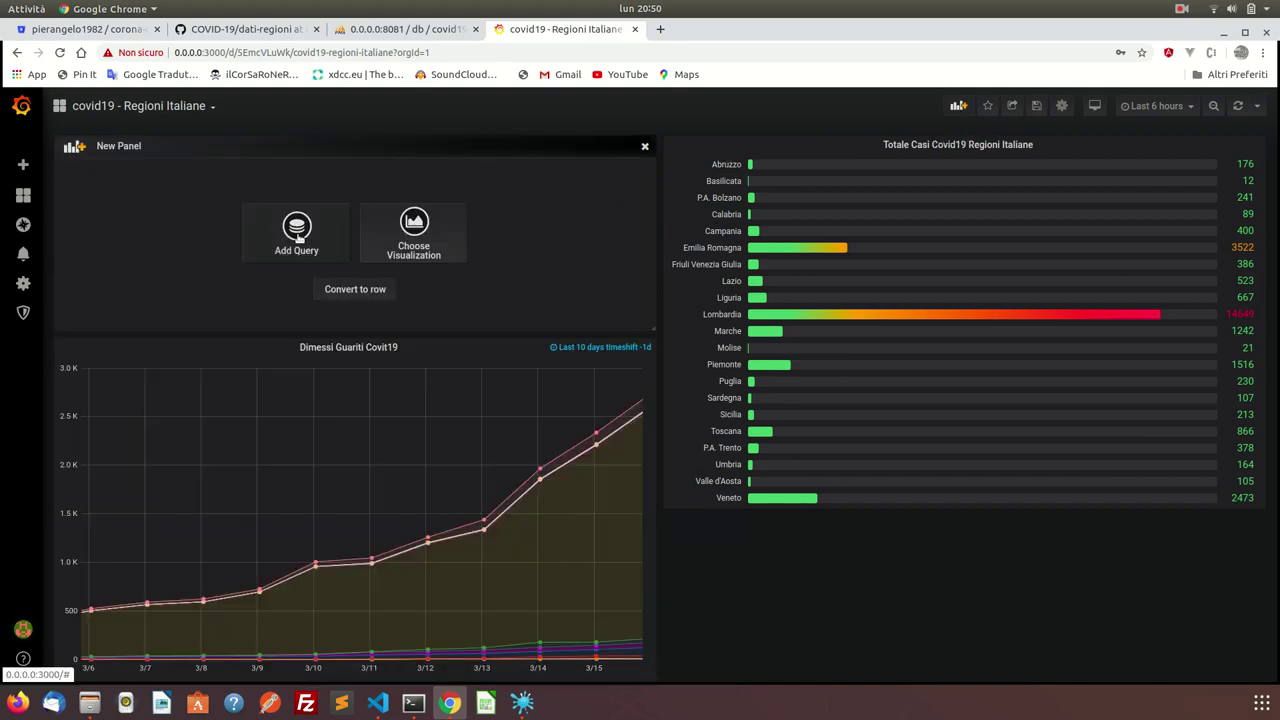
left_click(399, 222)
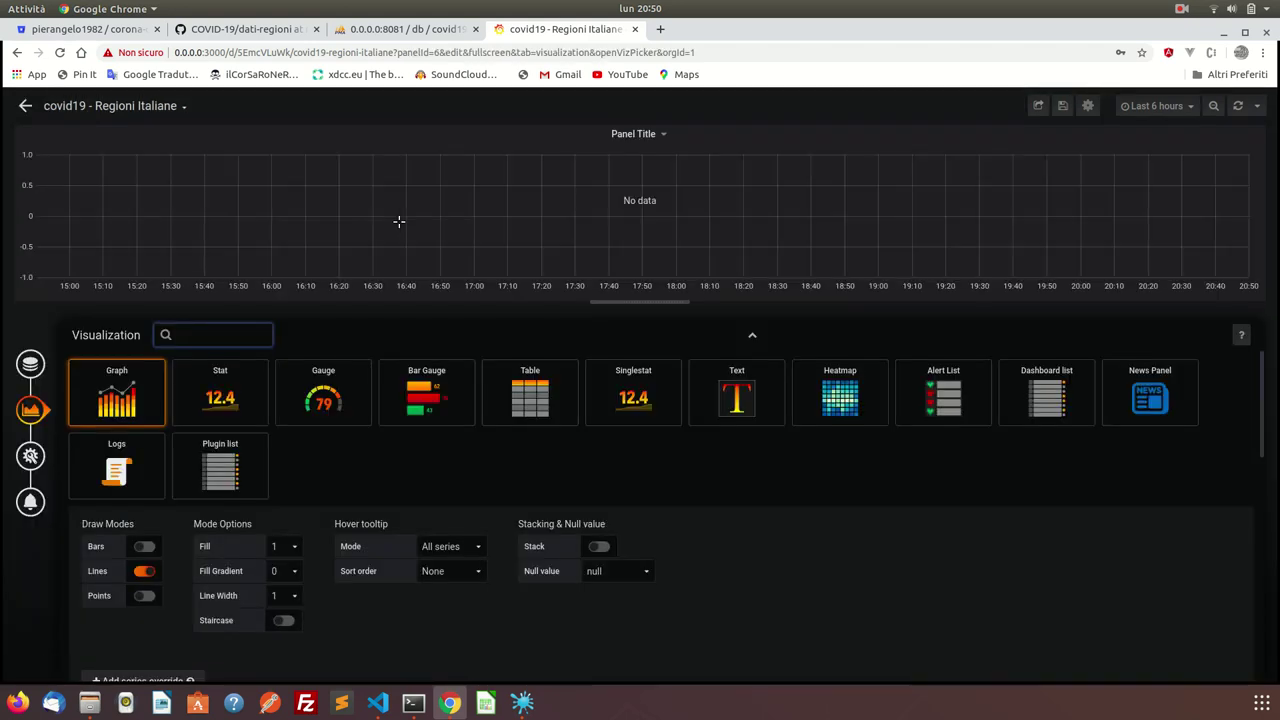
left_click(326, 398)
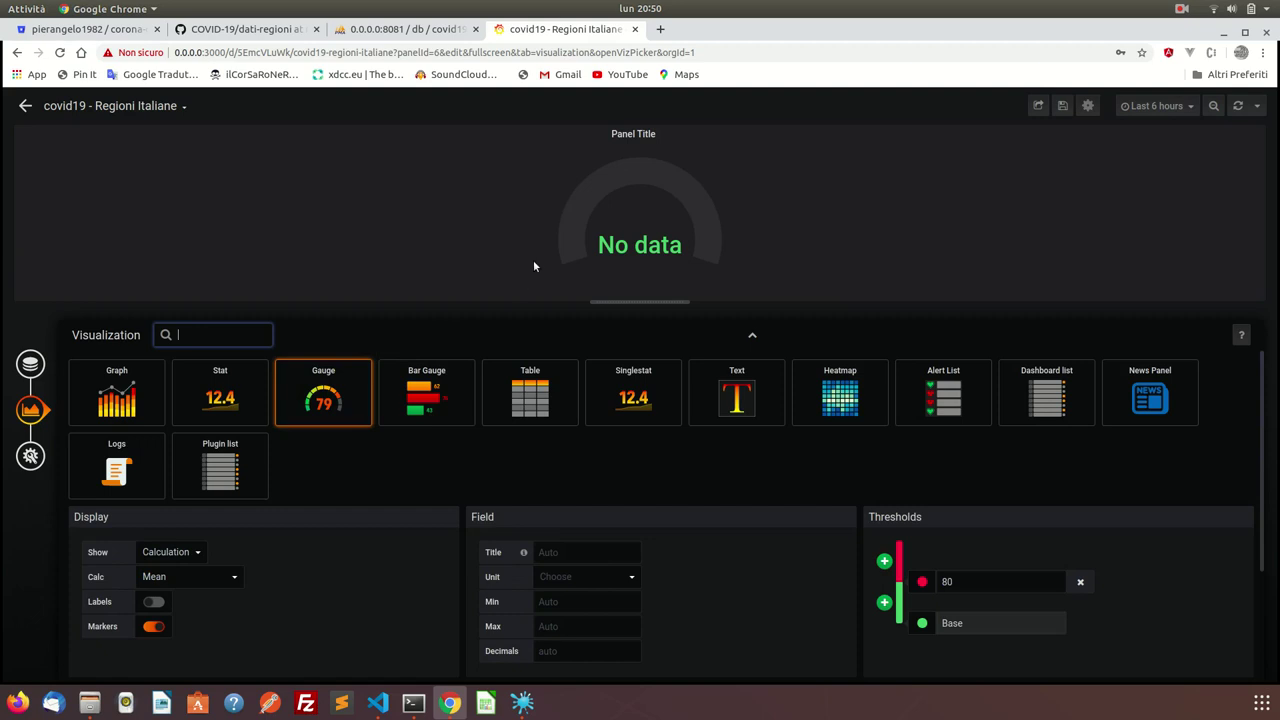
Set the gauge's Show option to All Values and start choosing the query's FROM table.
left_click(178, 552)
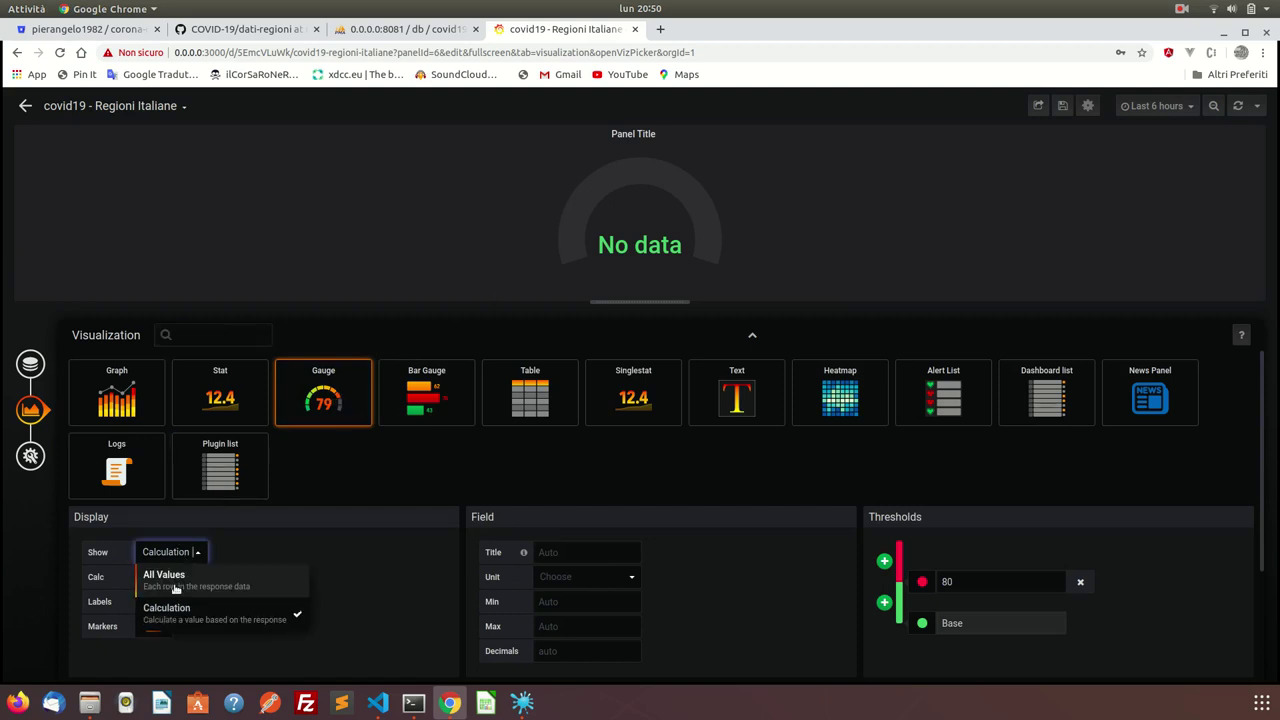
left_click(179, 590)
left_click(184, 580)
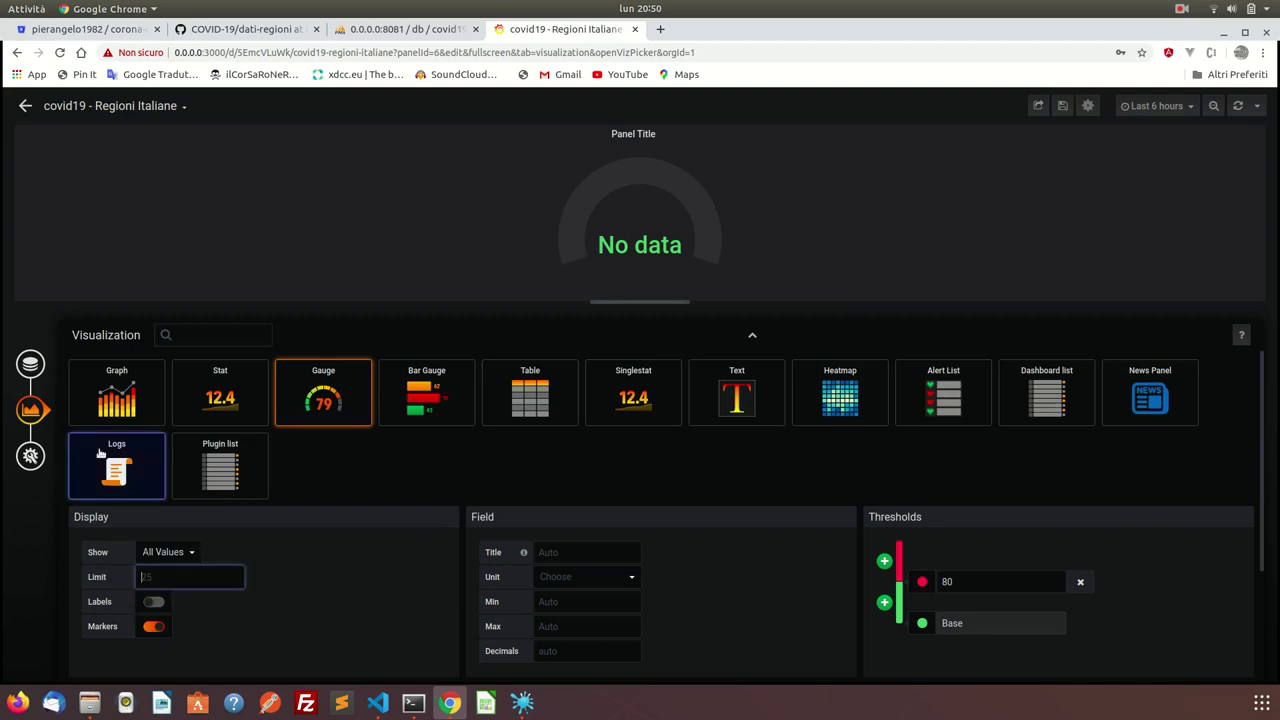
left_click(30, 363)
left_click(173, 412)
Query the regioni table with data as the time column and tamponi as the selected column.
left_click(226, 430)
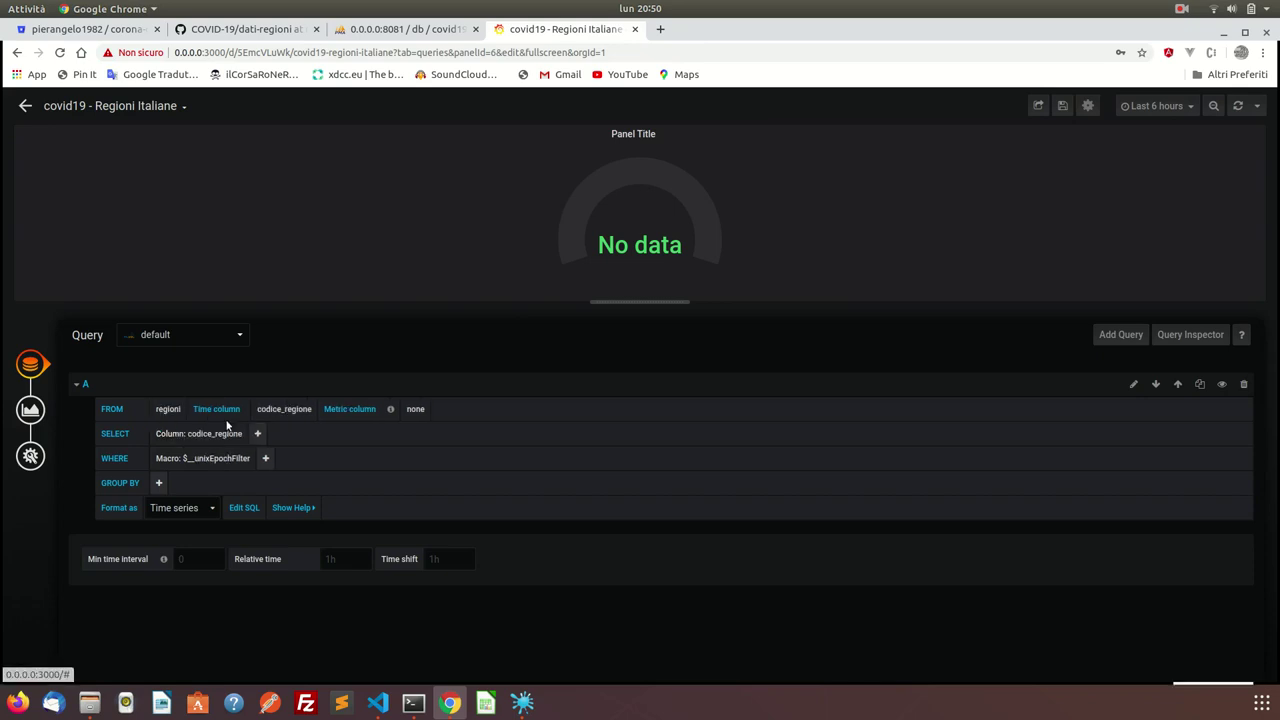
left_click(276, 409)
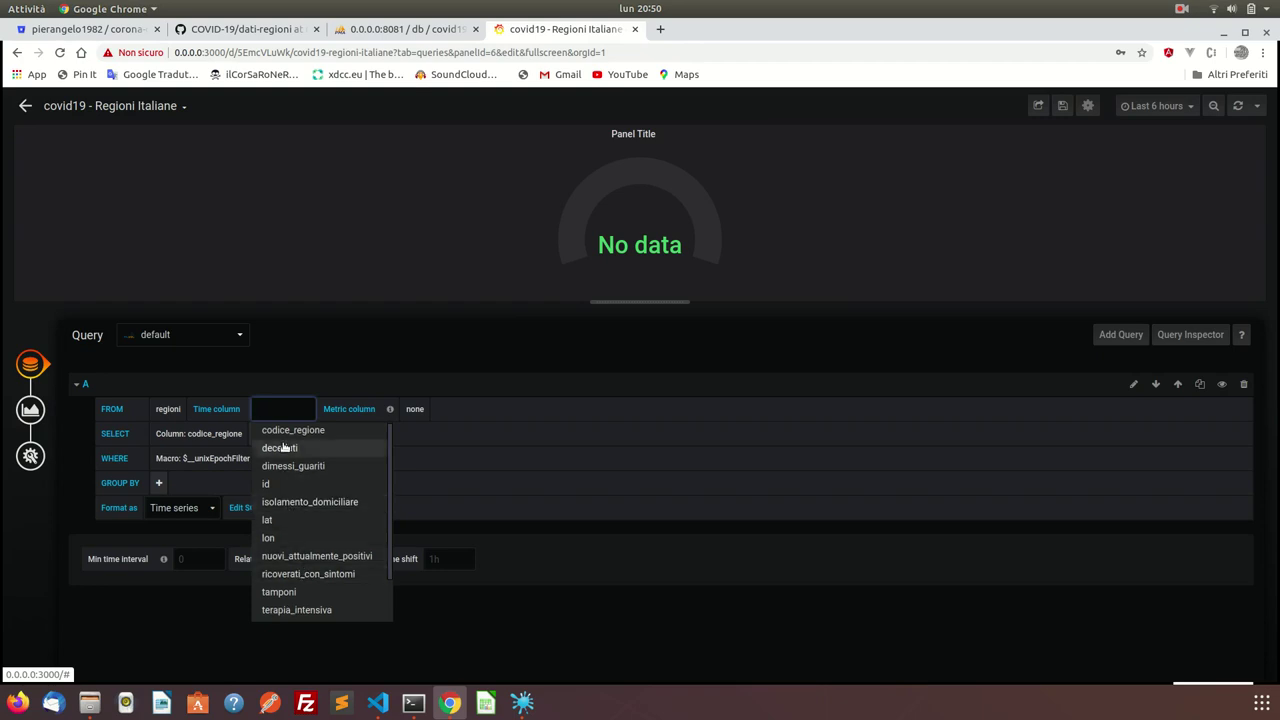
type("data")
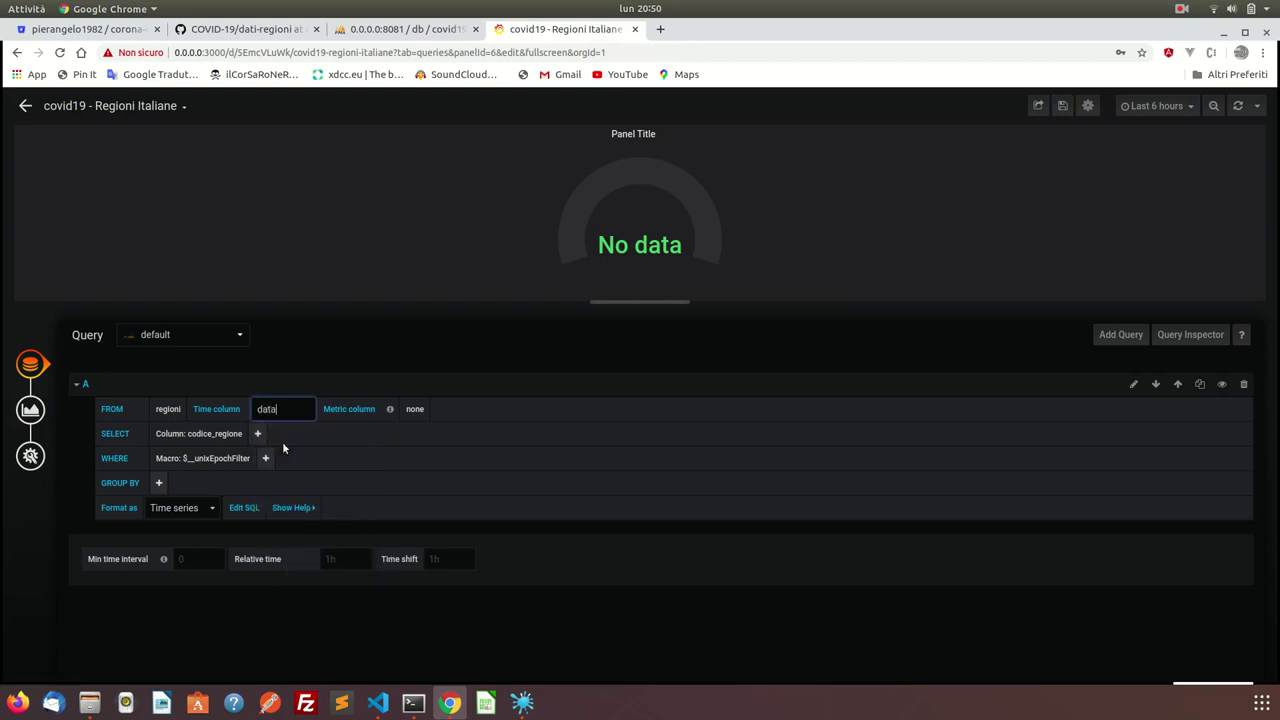
key("Tab")
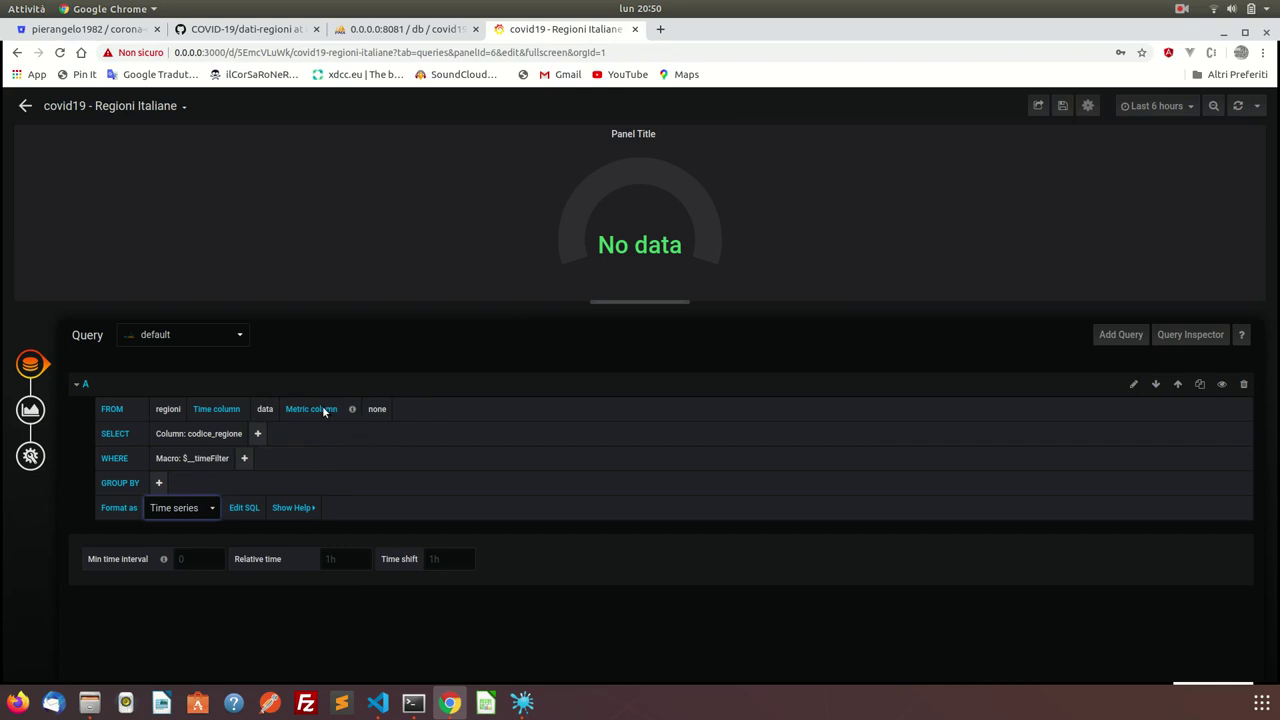
left_click(220, 434)
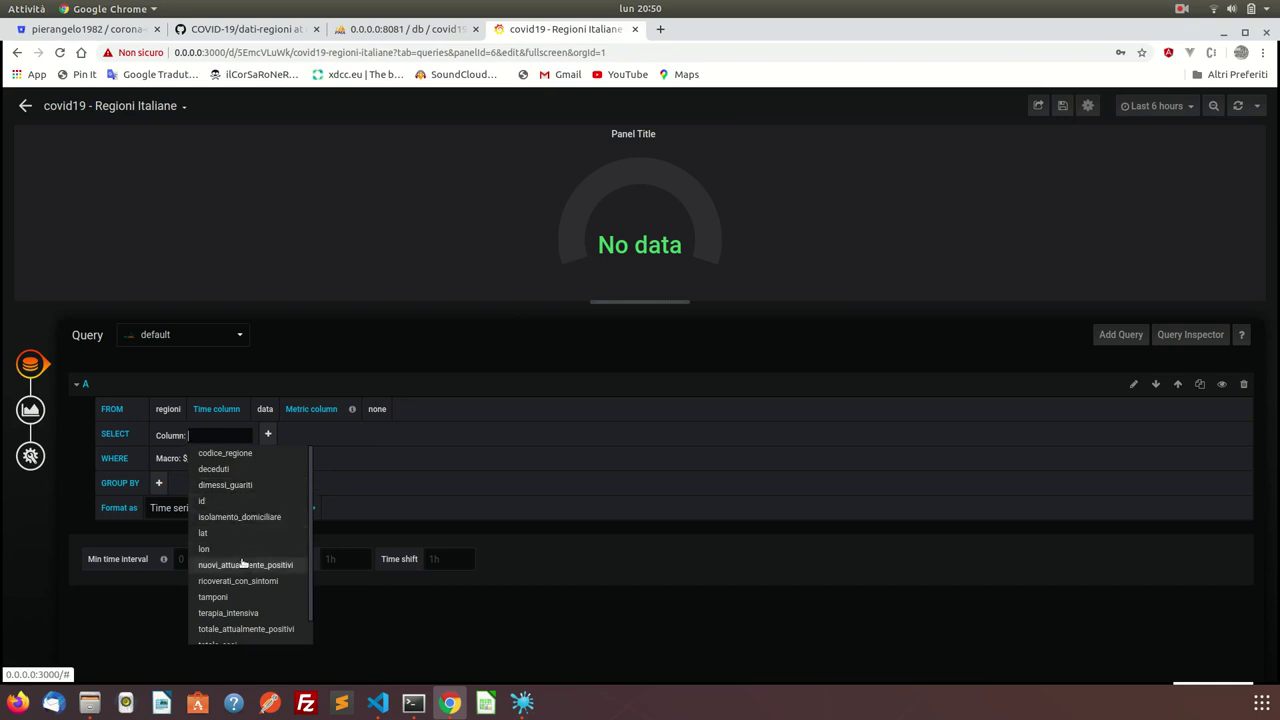
scroll(249, 594, "down", 1)
scroll(249, 594, "down", 1)
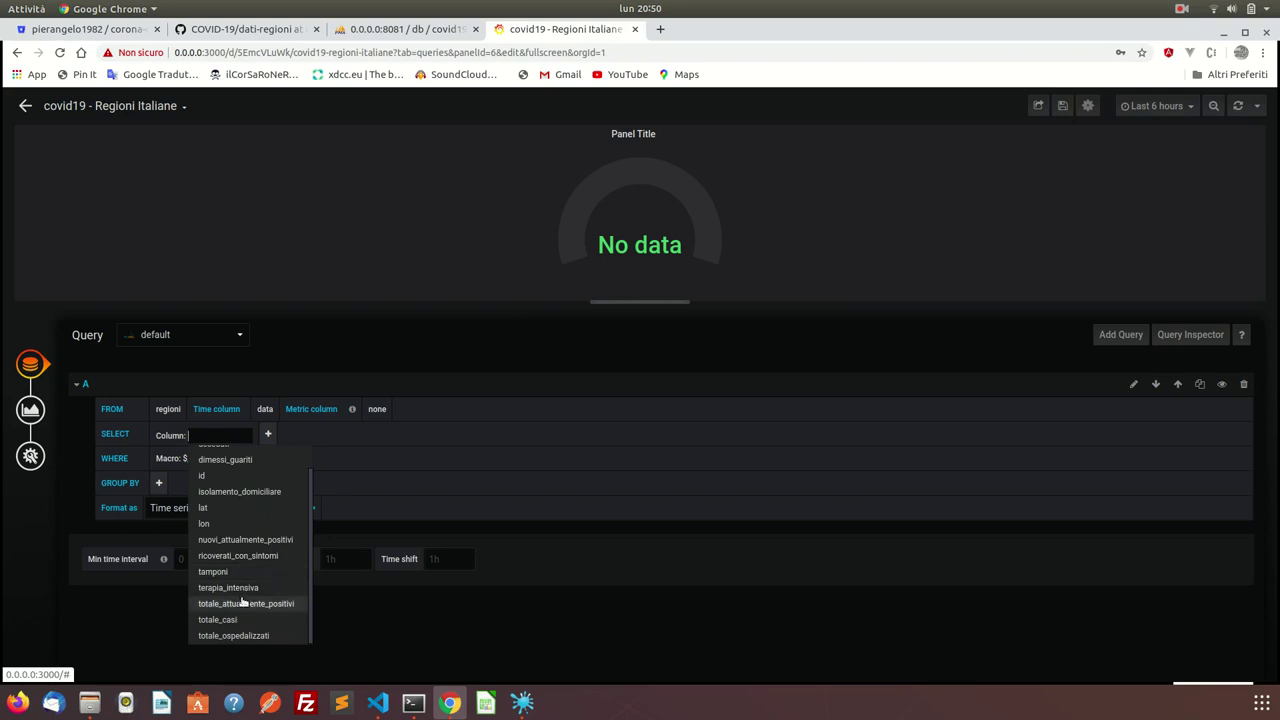
left_click(237, 574)
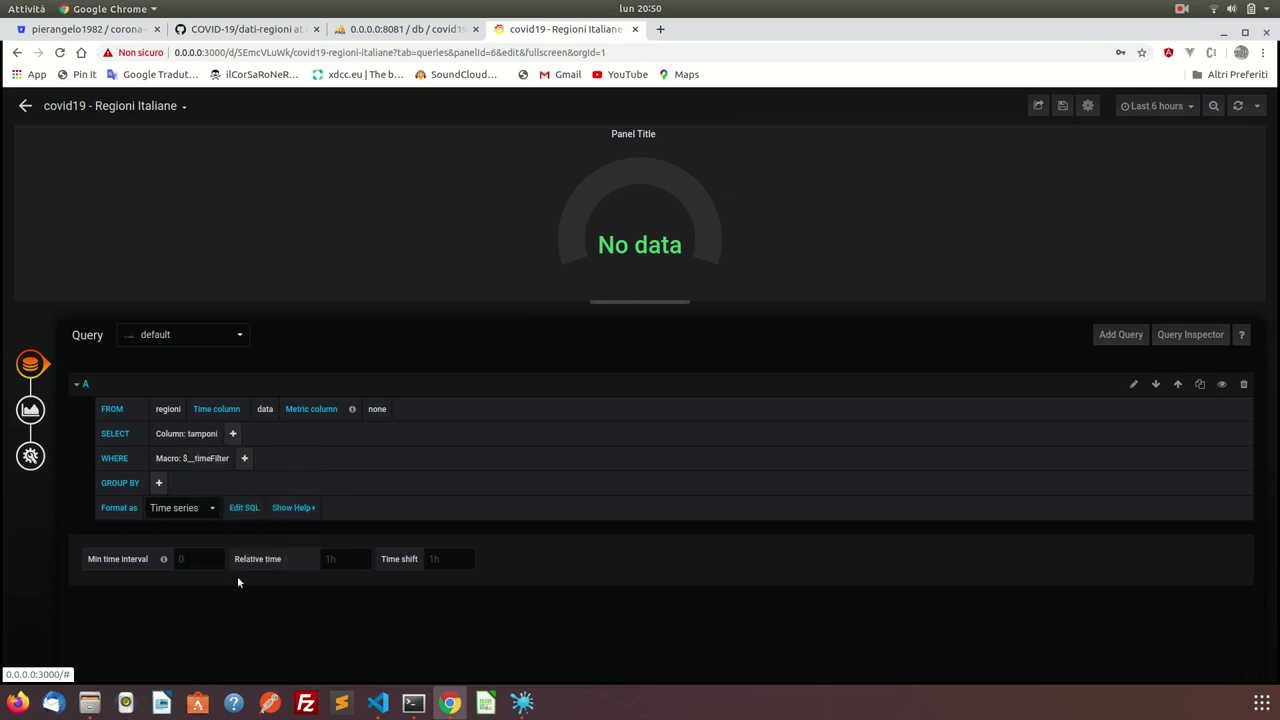
Remove the $__timeFilter WHERE condition and set Format as to Table.
left_click(186, 462)
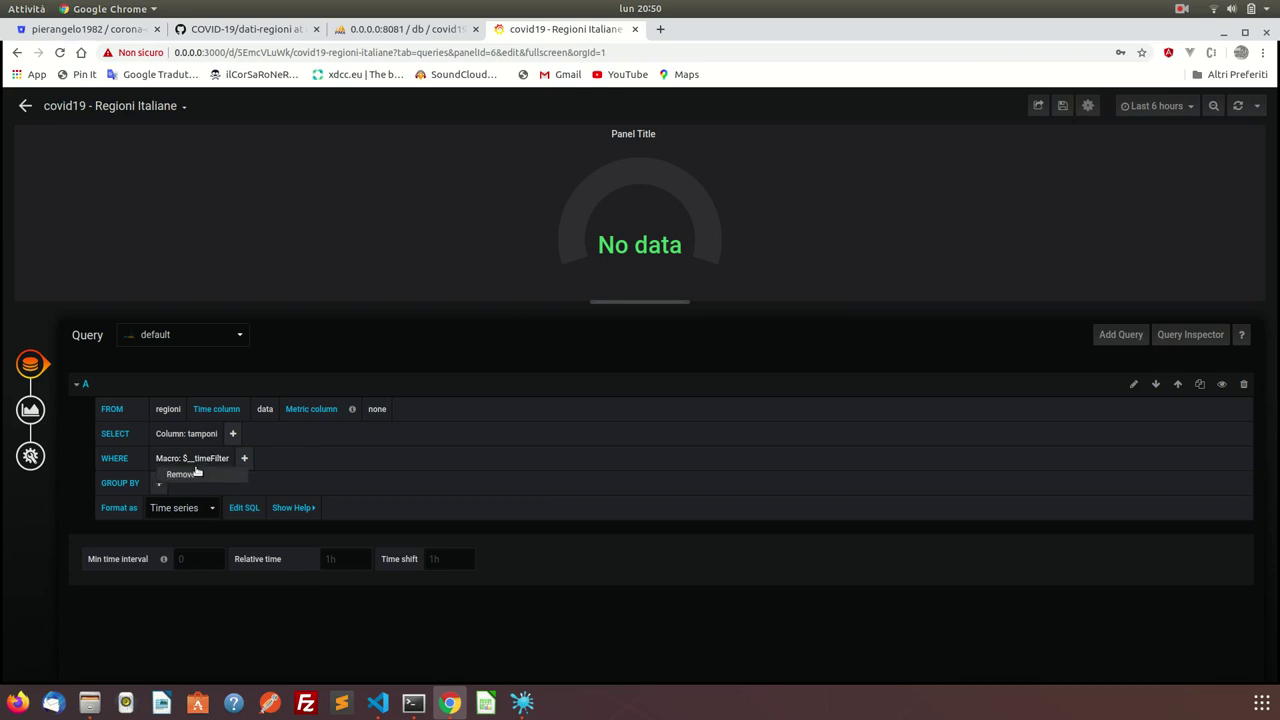
left_click(186, 474)
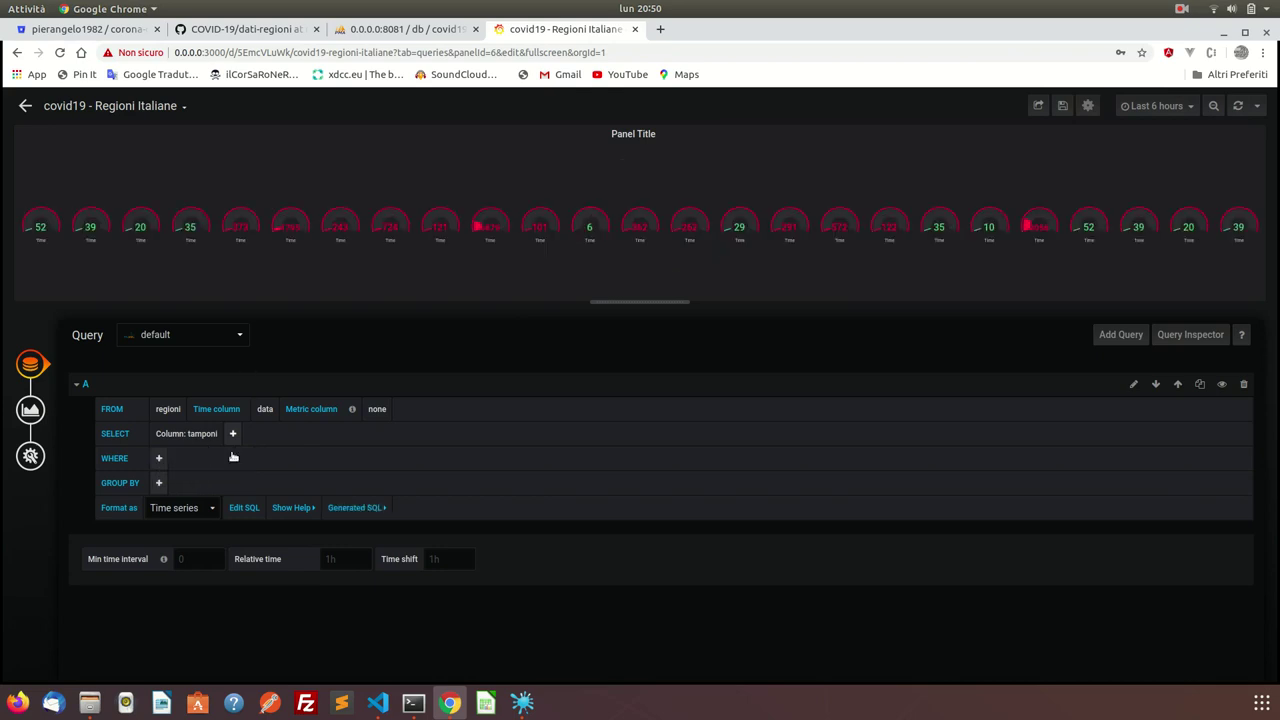
left_click(198, 509)
left_click(181, 537)
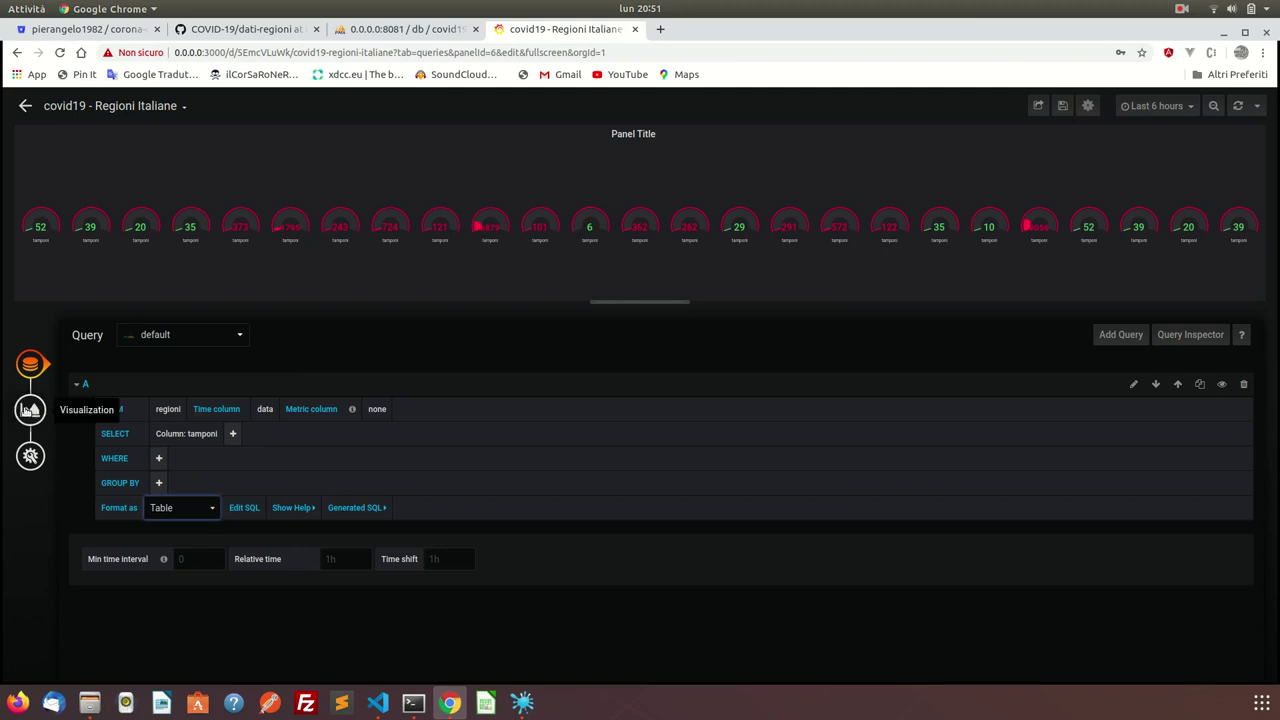
Set Show to Calculation with Calc Last (not null), leaving one tamponi gauge reading 35052.
left_click(30, 410)
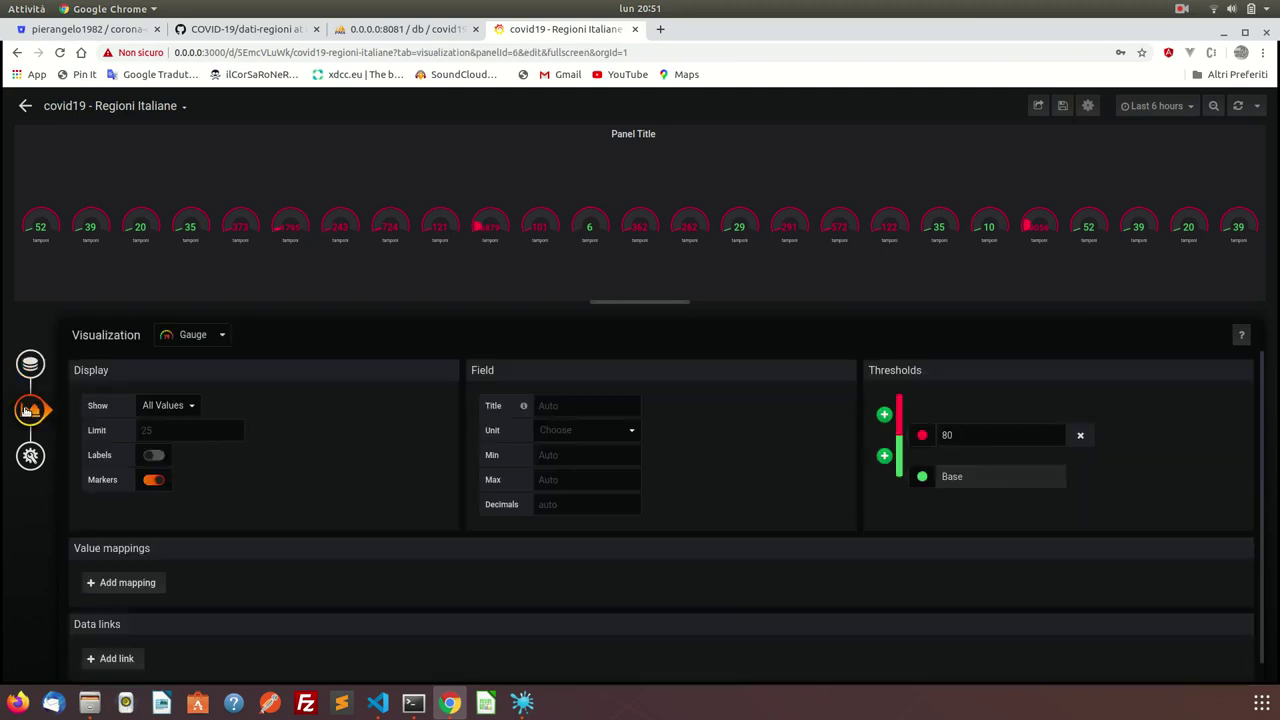
left_click(155, 406)
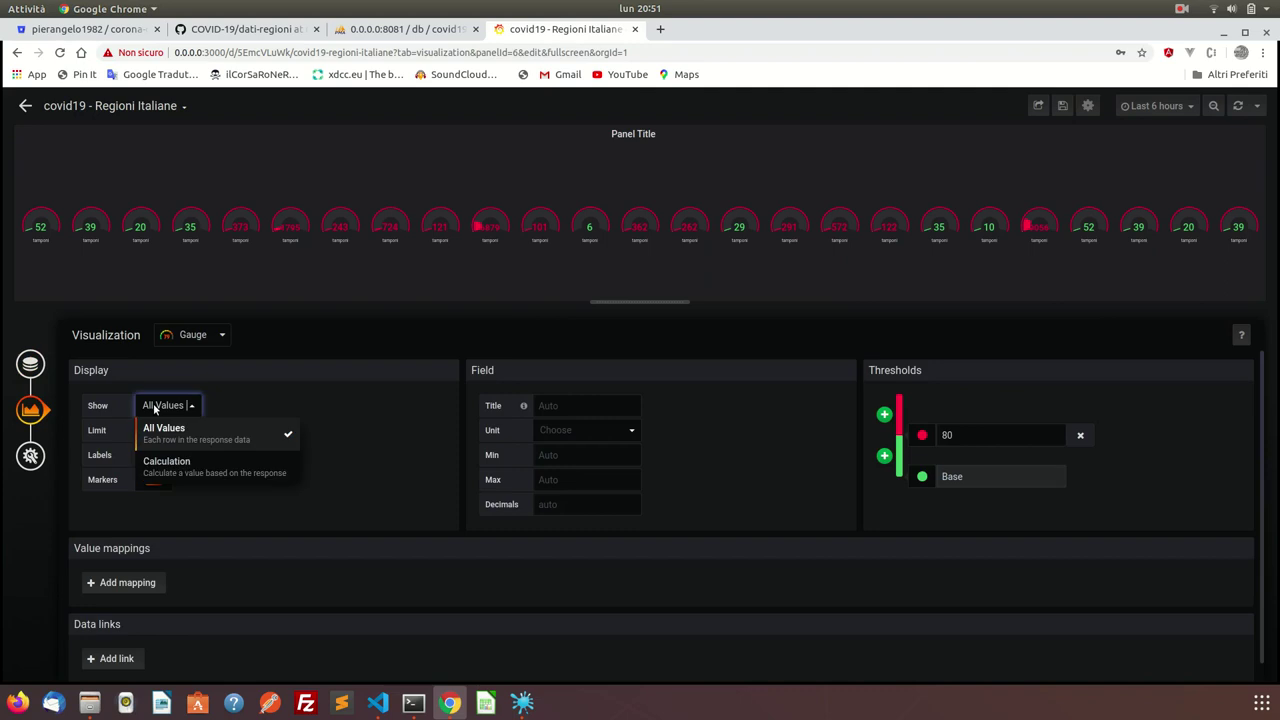
left_click(170, 464)
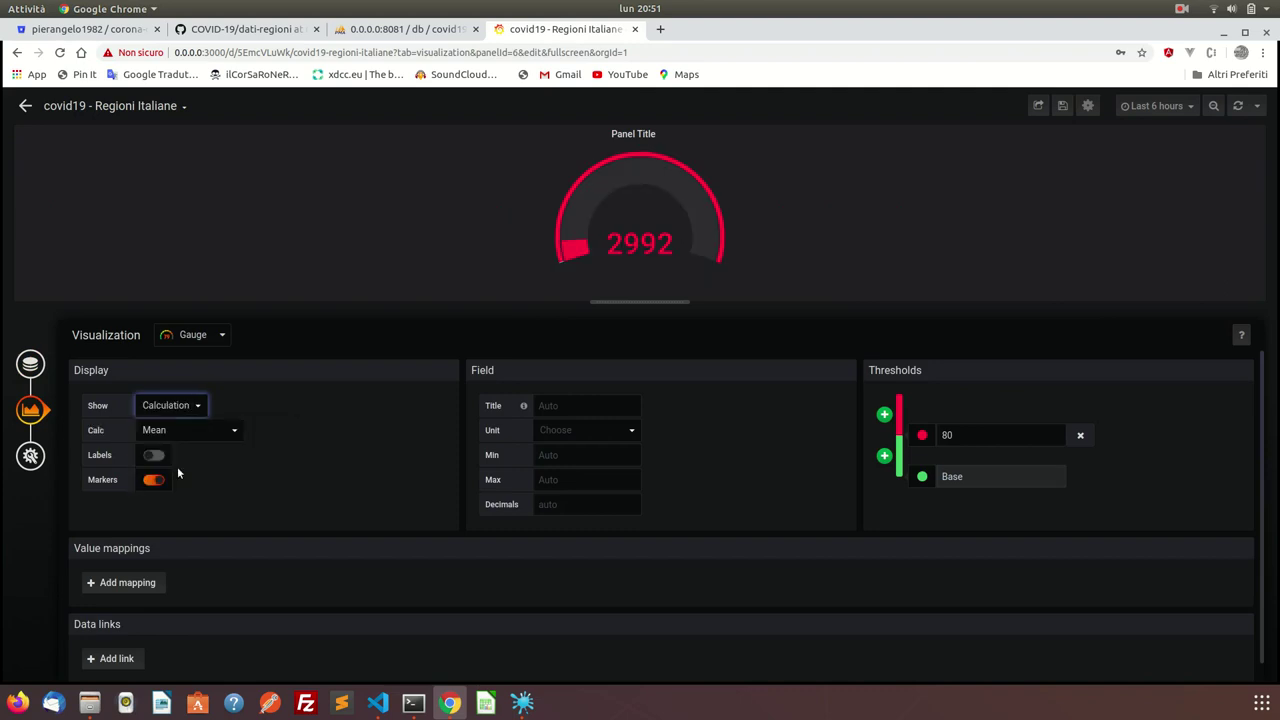
left_click(186, 434)
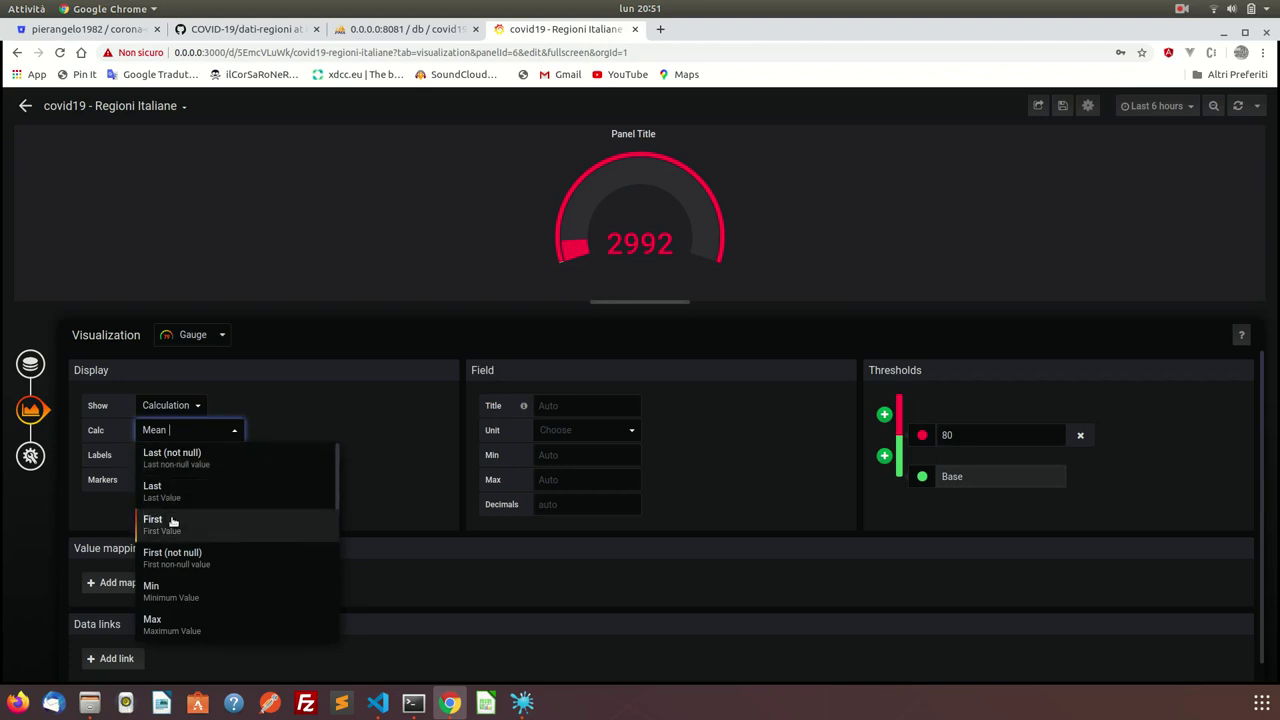
left_click(175, 459)
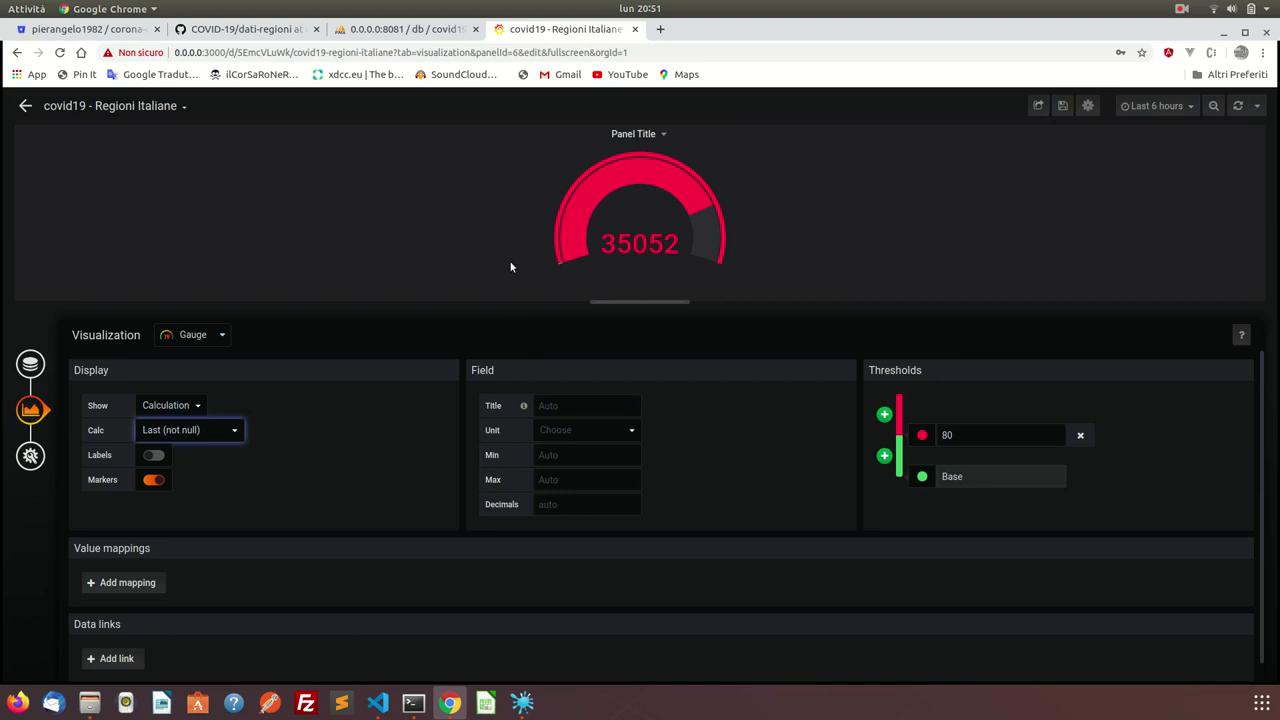
left_click(30, 363)
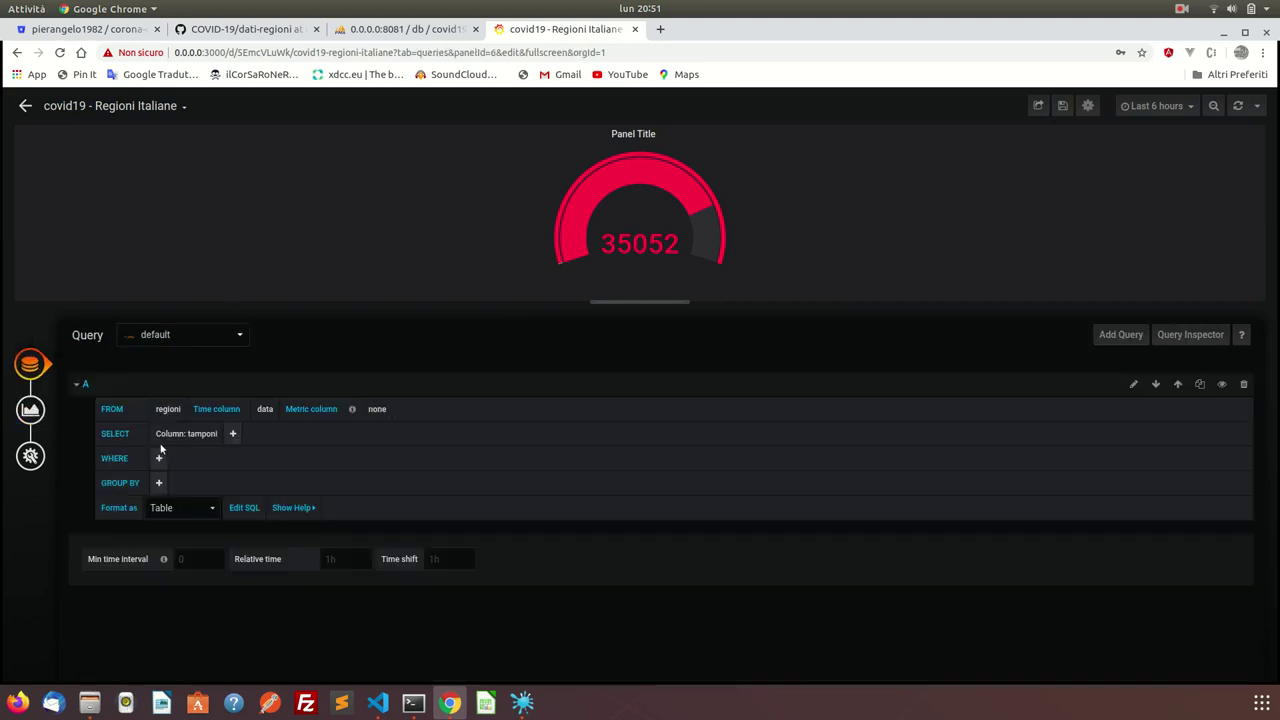
Change the tamponi query's Format as from Table back to Time series, keeping the 35052 gauge.
left_click(172, 508)
left_click(168, 524)
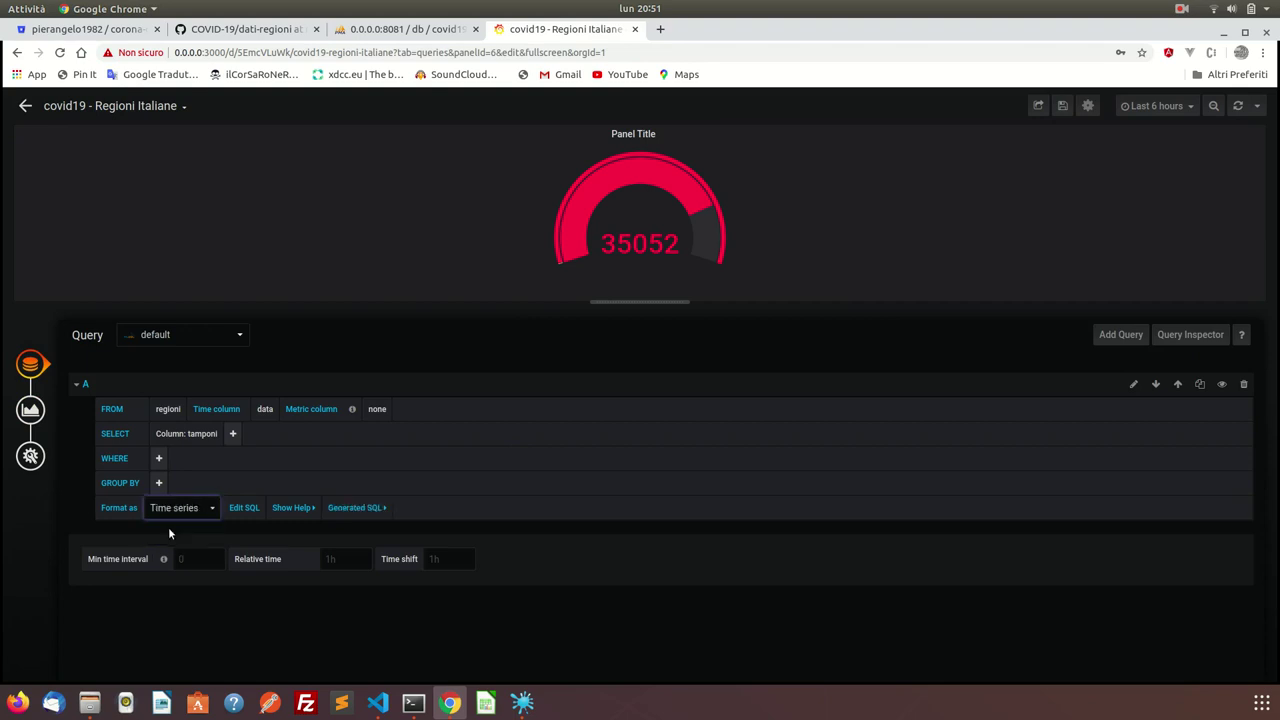
left_click(640, 182)
left_click(30, 409)
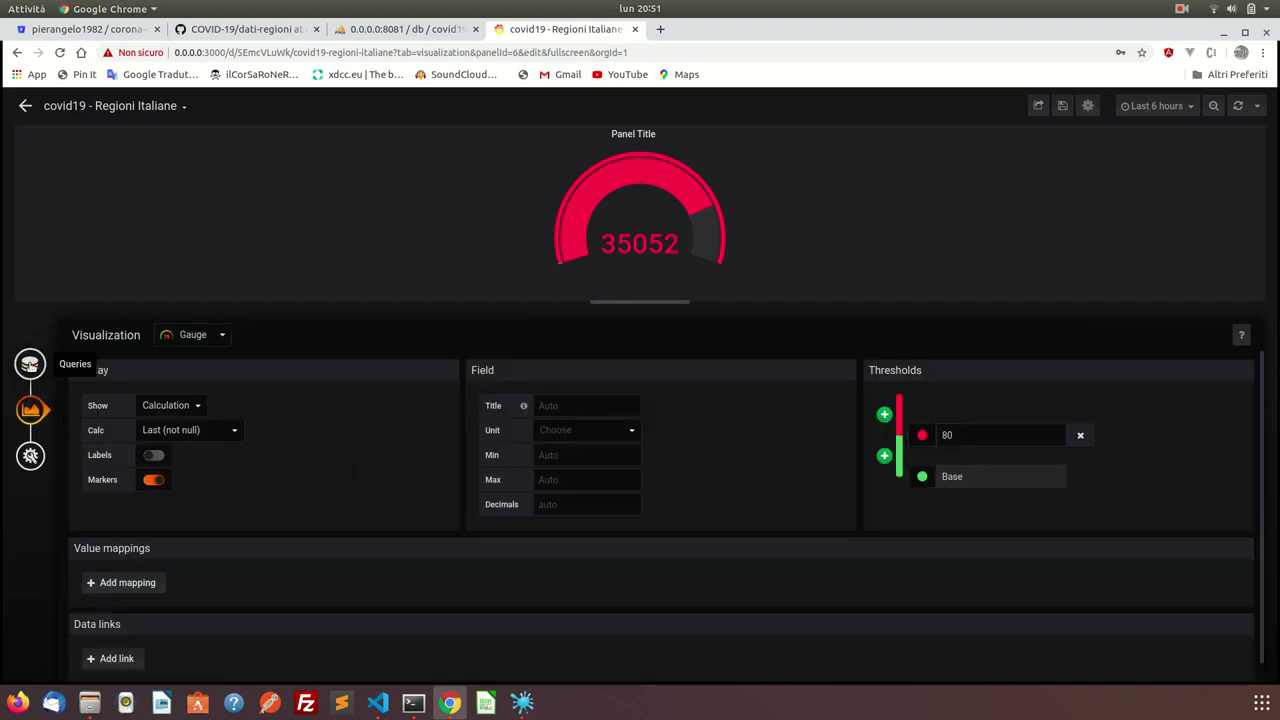
left_click(30, 365)
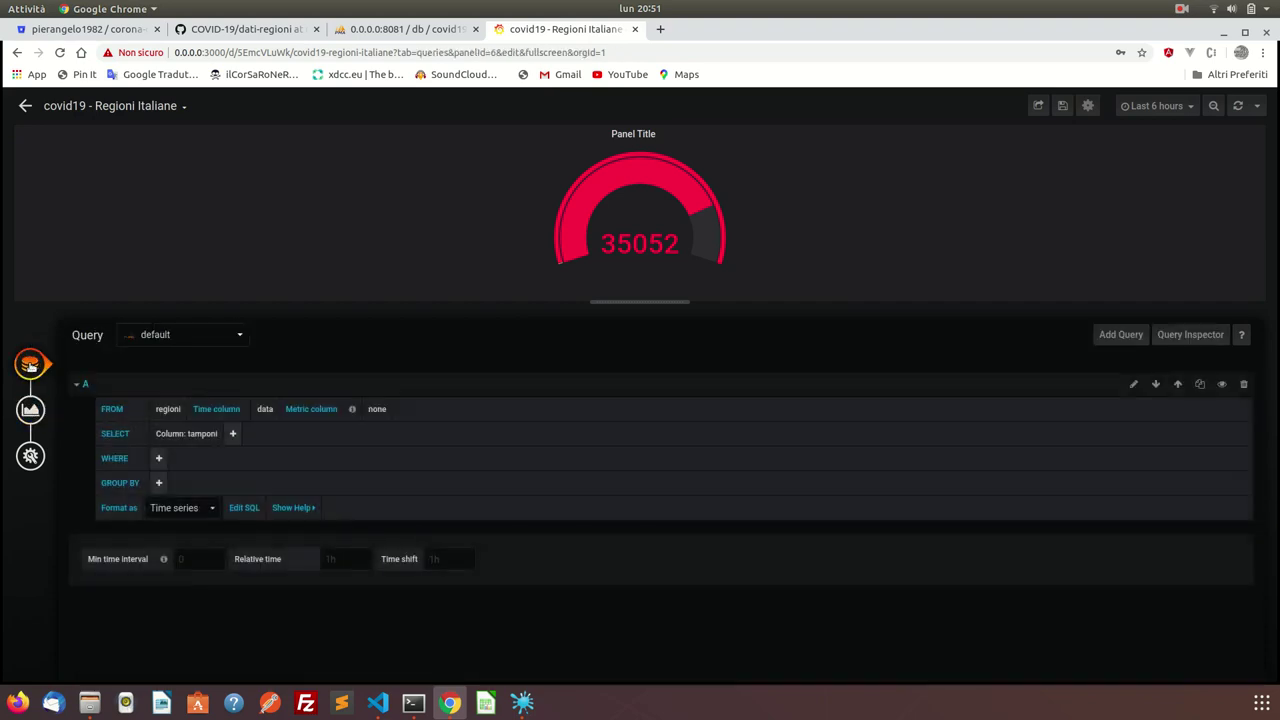
left_click(232, 433)
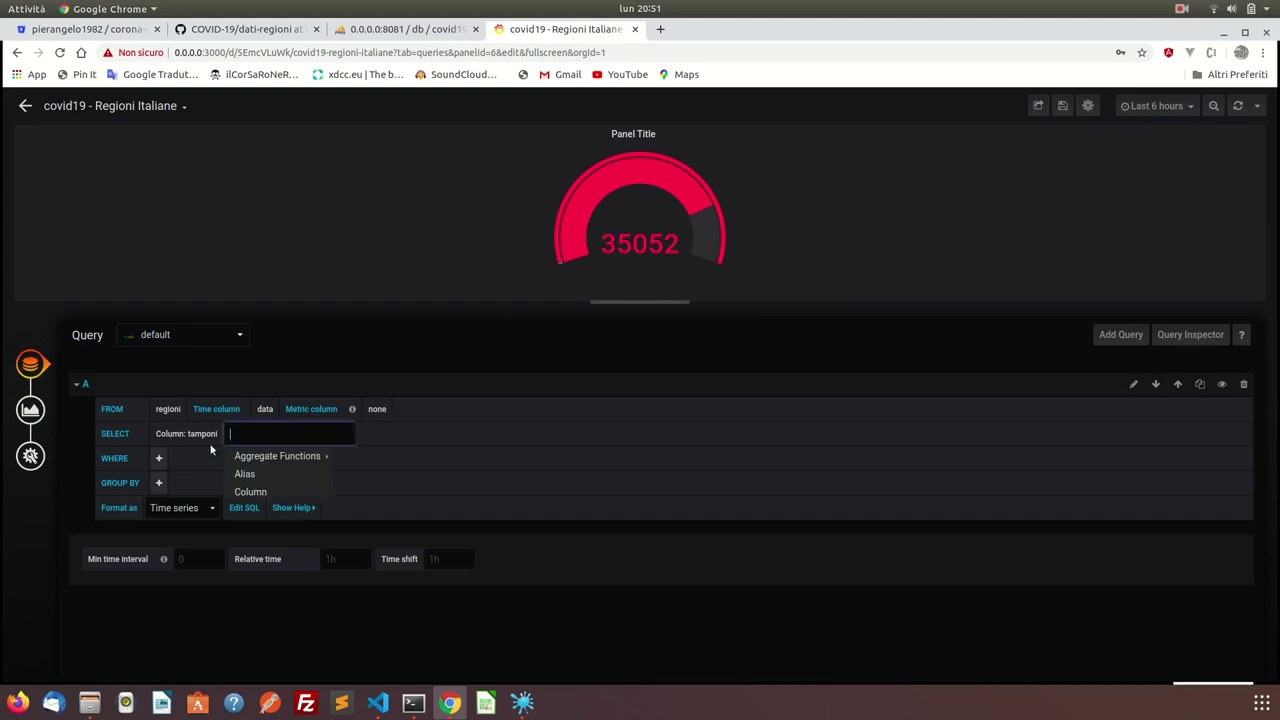
left_click(188, 462)
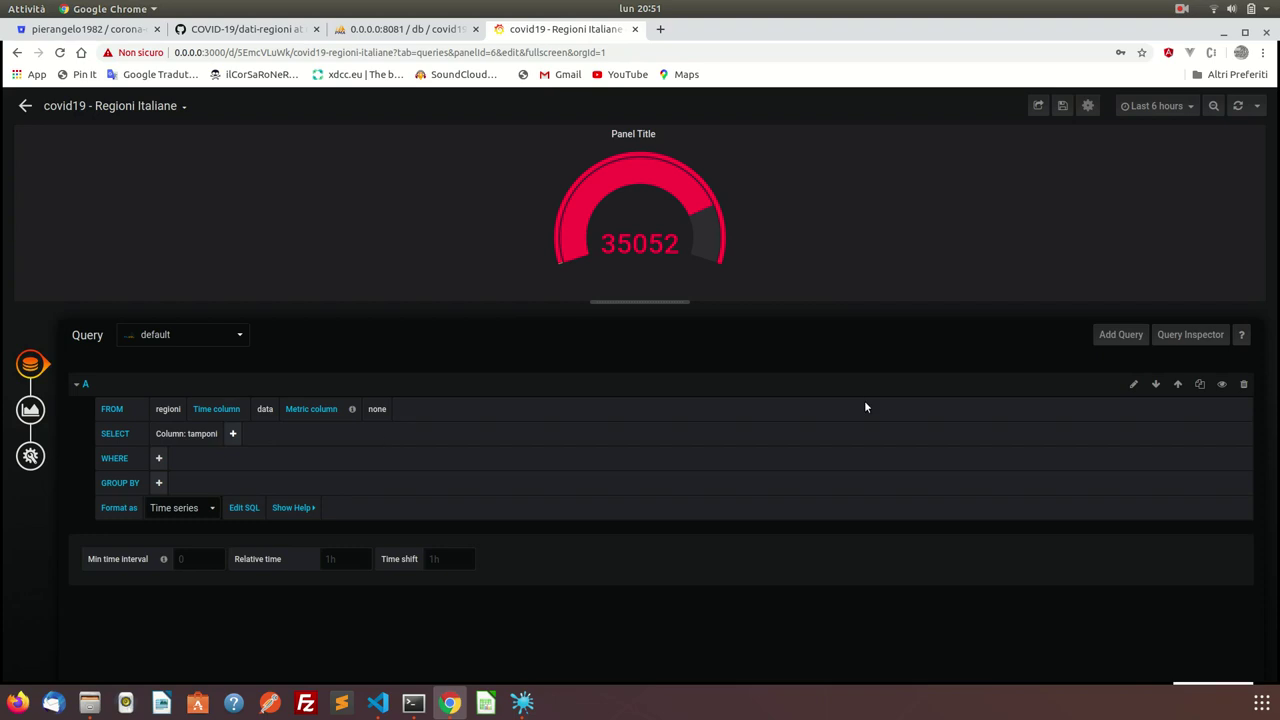
Duplicate query A into query B and change B's SELECT column to dimessi_guariti (gauge 130).
left_click(1199, 386)
scroll(266, 569, "down", 2)
left_click(204, 513)
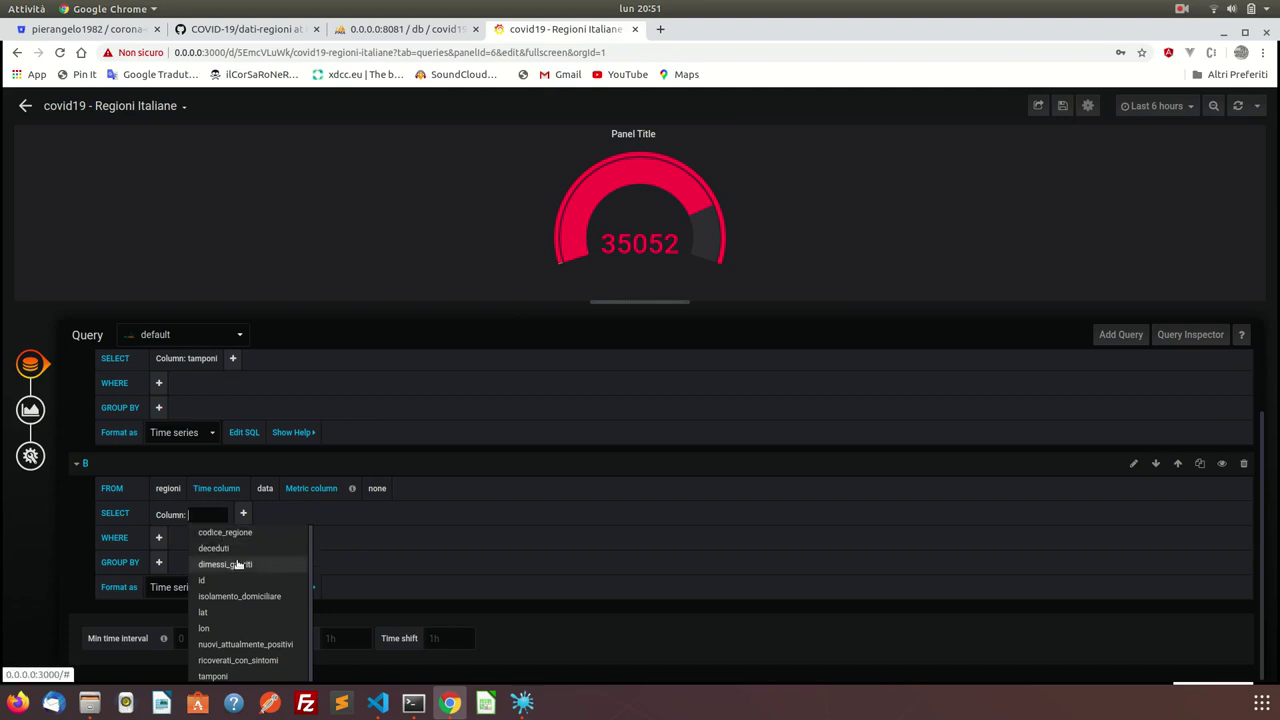
scroll(238, 608, "down", 1)
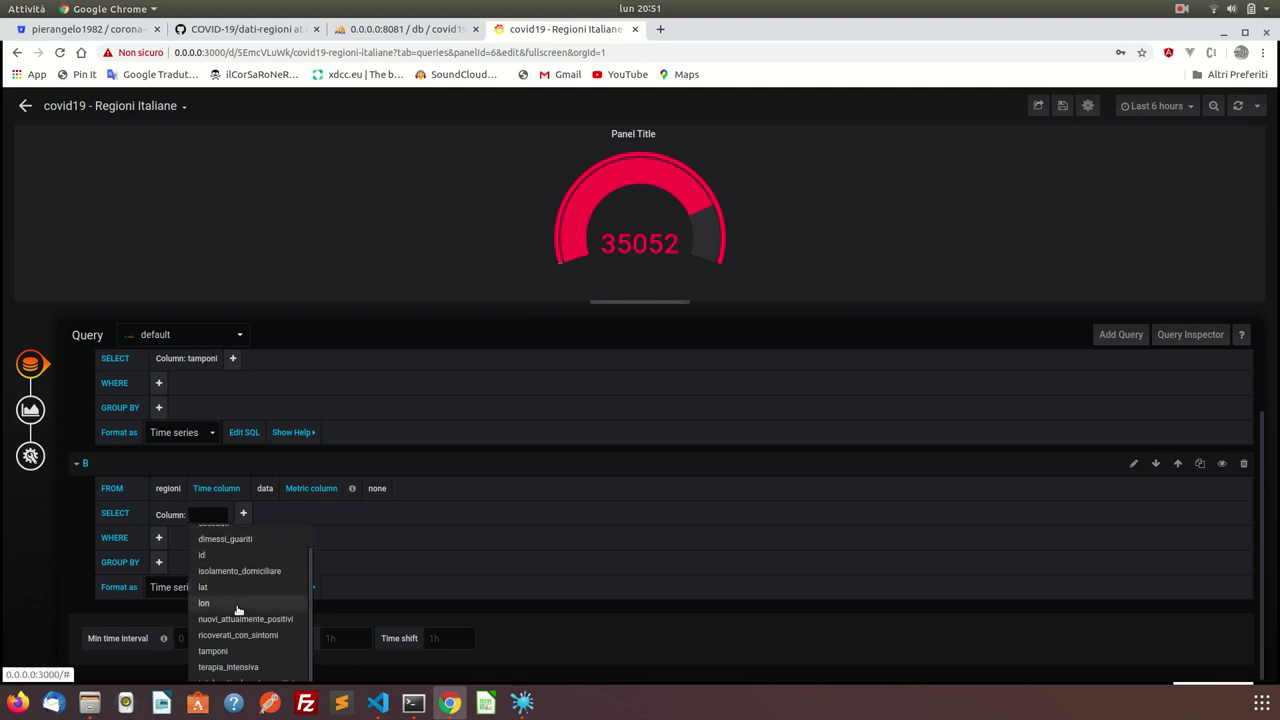
scroll(247, 658, "down", 1)
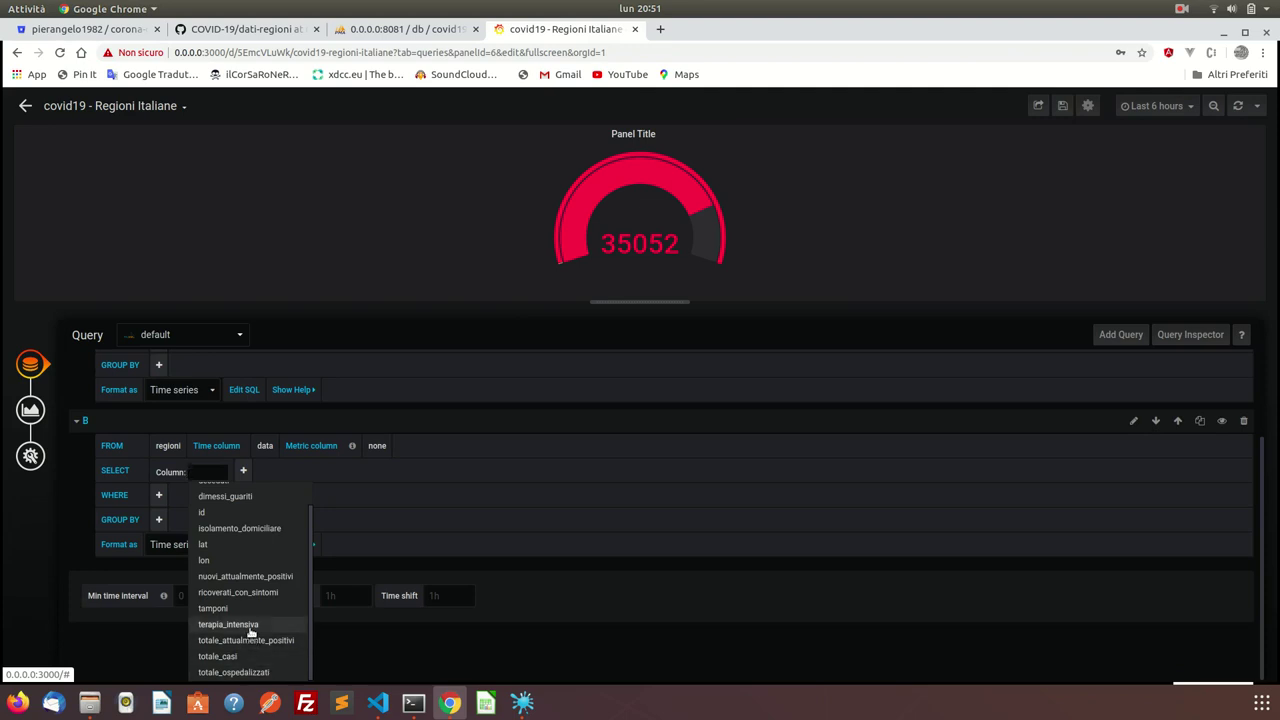
scroll(245, 609, "up", 1)
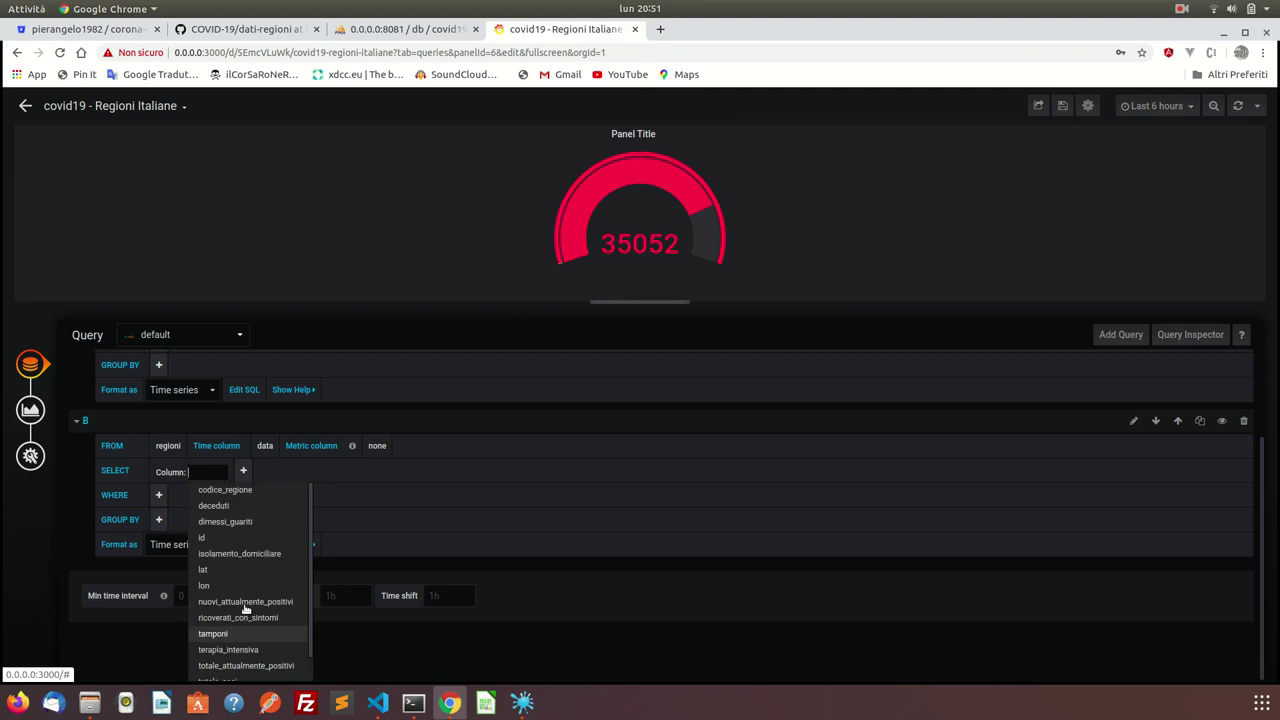
left_click(238, 523)
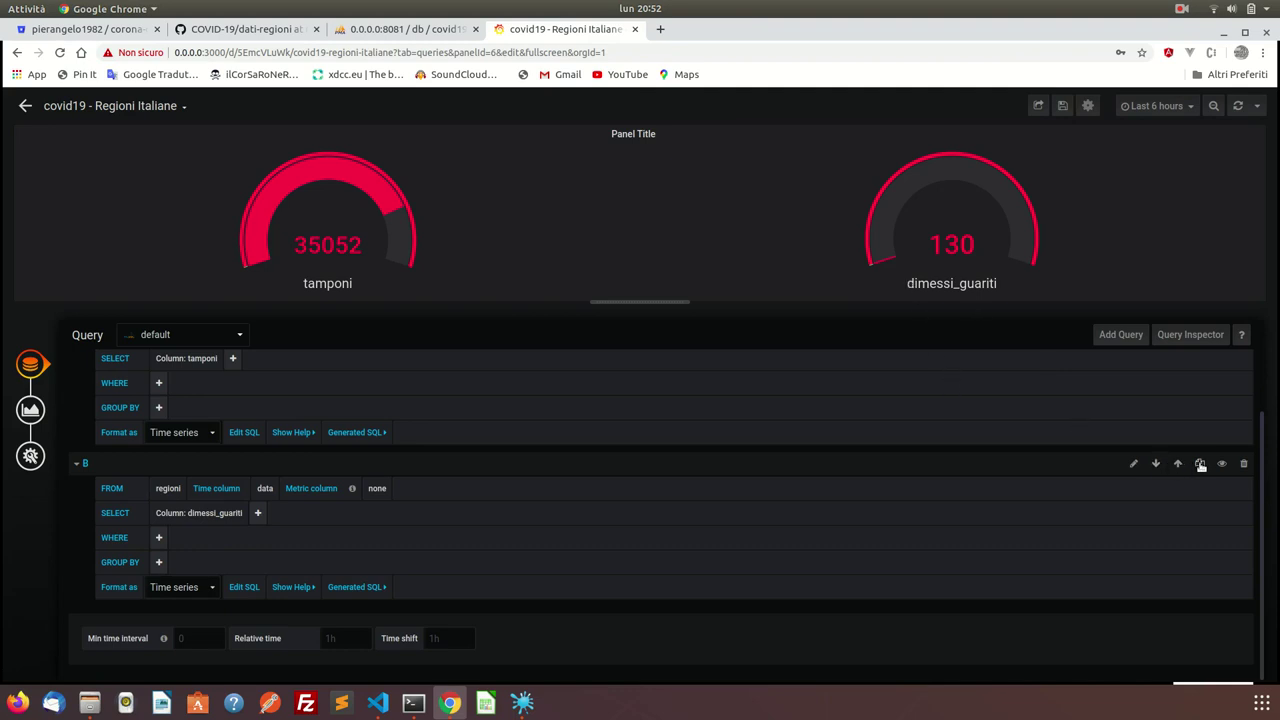
Duplicate query B as query C and set query B's metric column to the region name.
left_click(1199, 463)
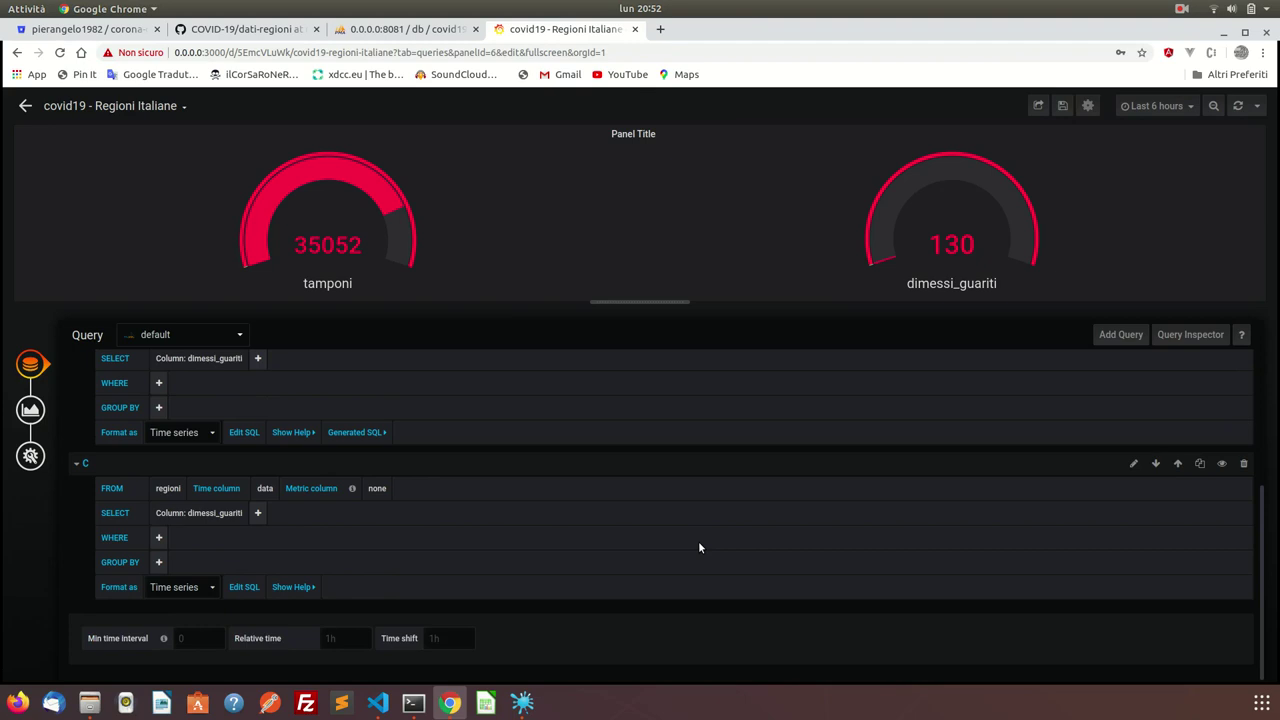
scroll(698, 547, "down", 2)
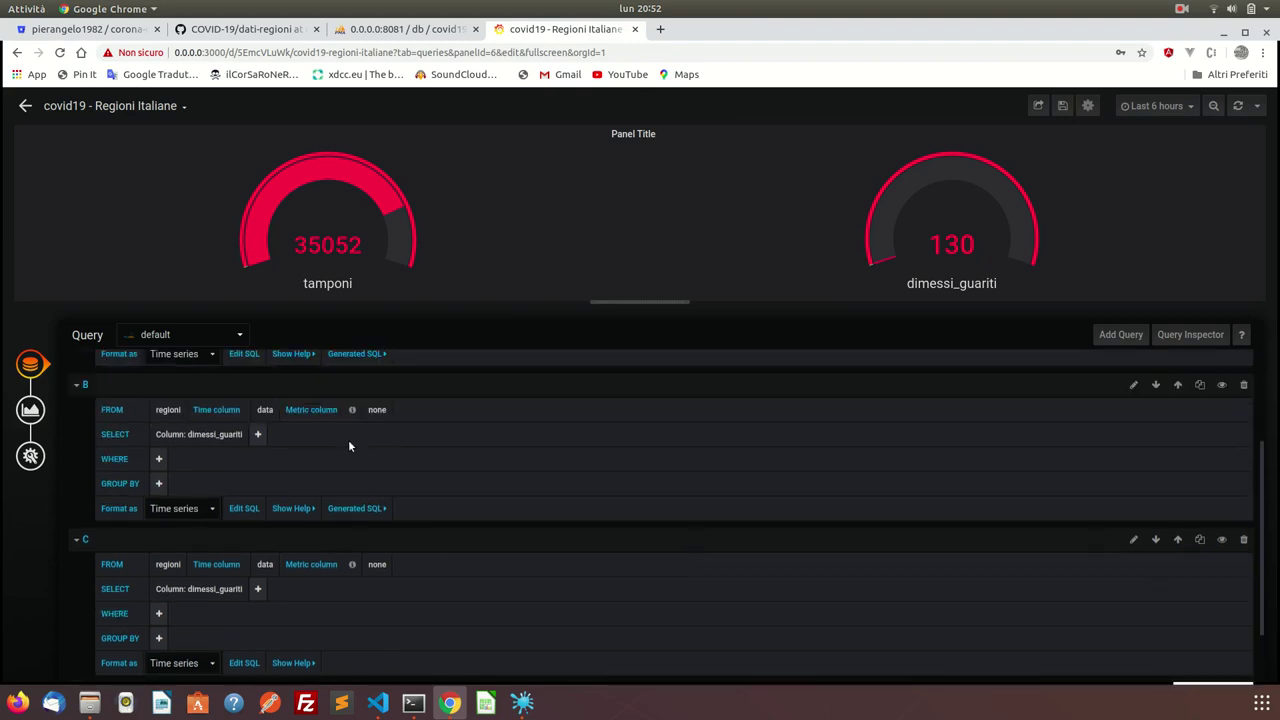
scroll(349, 440, "up", 1)
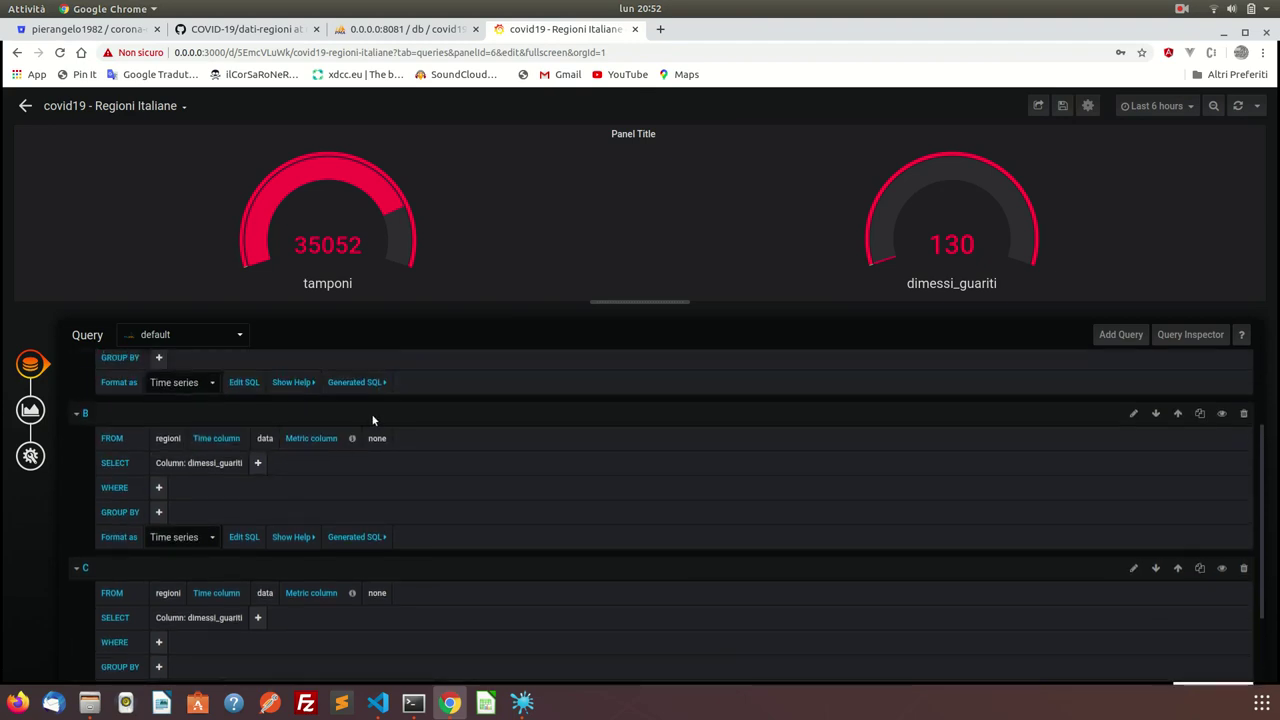
left_click(377, 438)
left_click(395, 475)
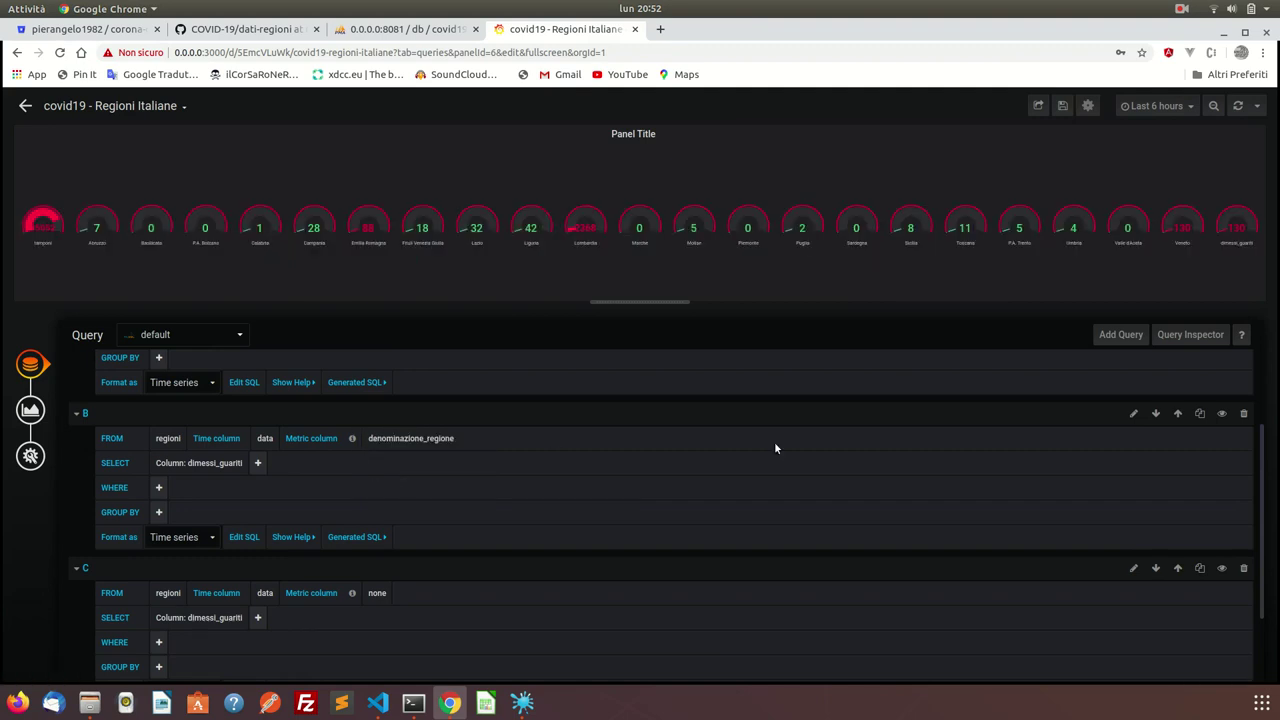
Delete queries C and B, leaving tamponi query A split by denominazione_regione.
left_click(1243, 568)
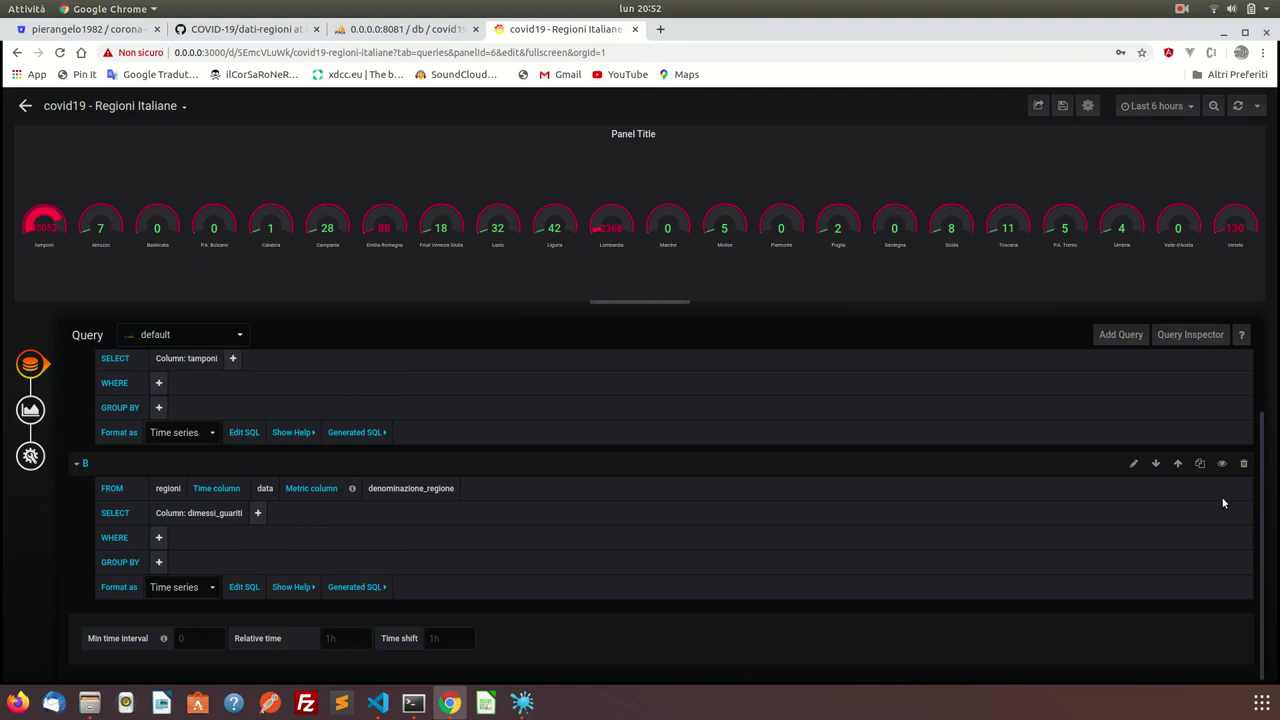
left_click(1244, 465)
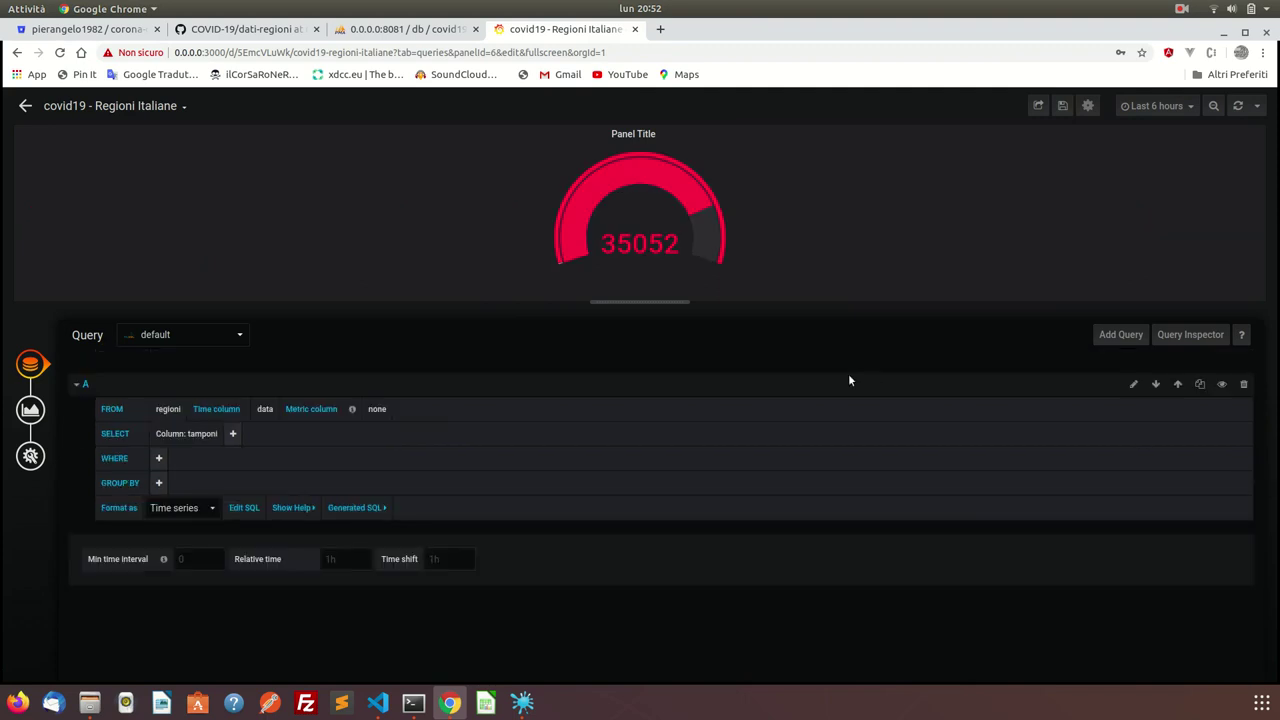
left_click(376, 409)
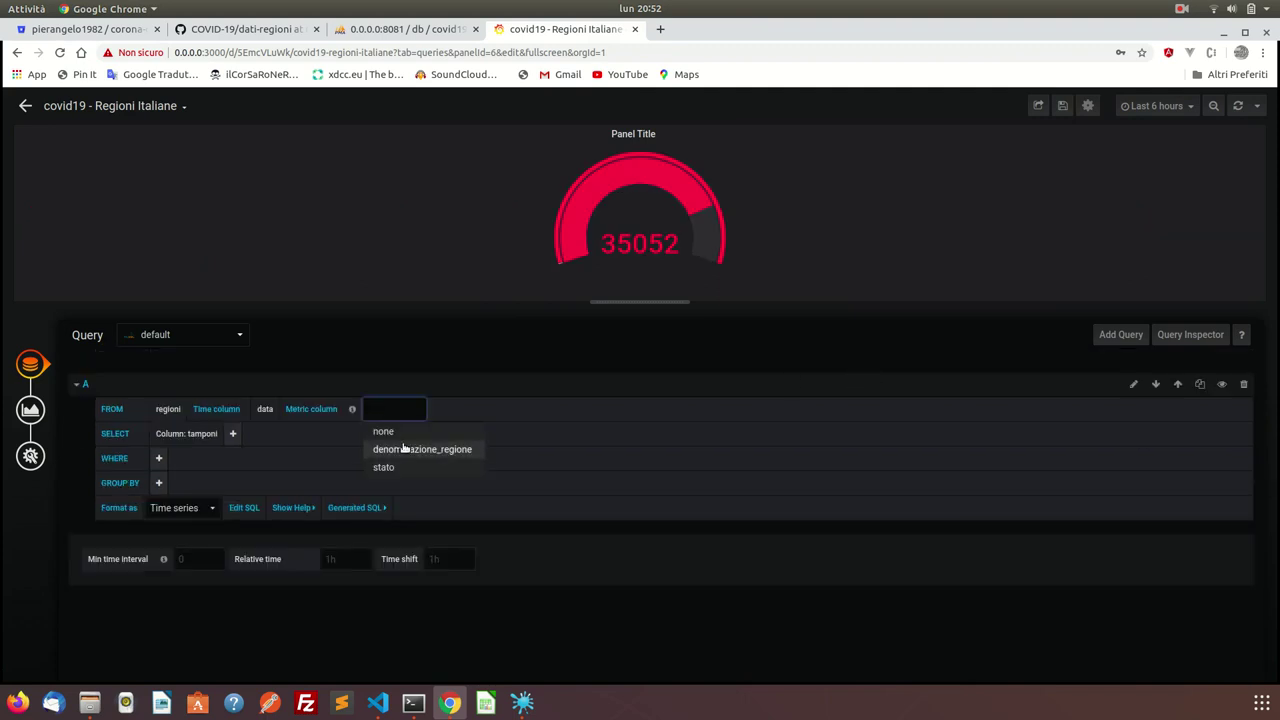
left_click(405, 449)
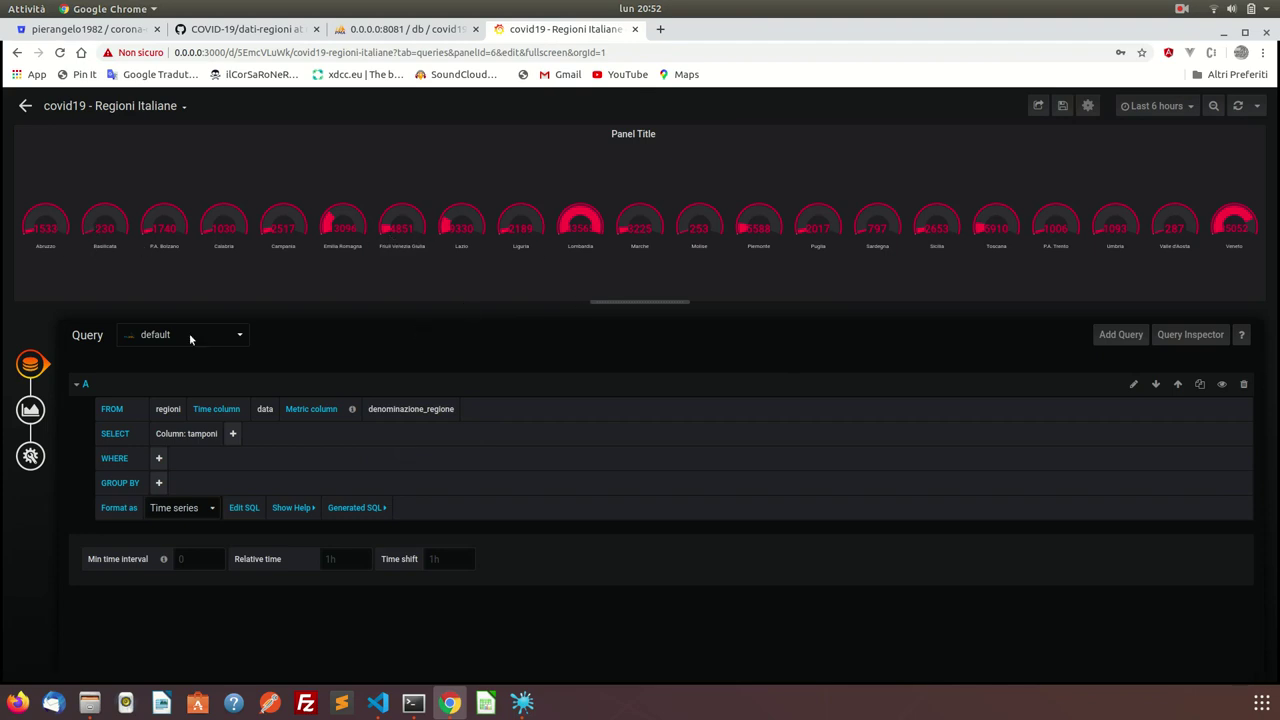
left_click(30, 409)
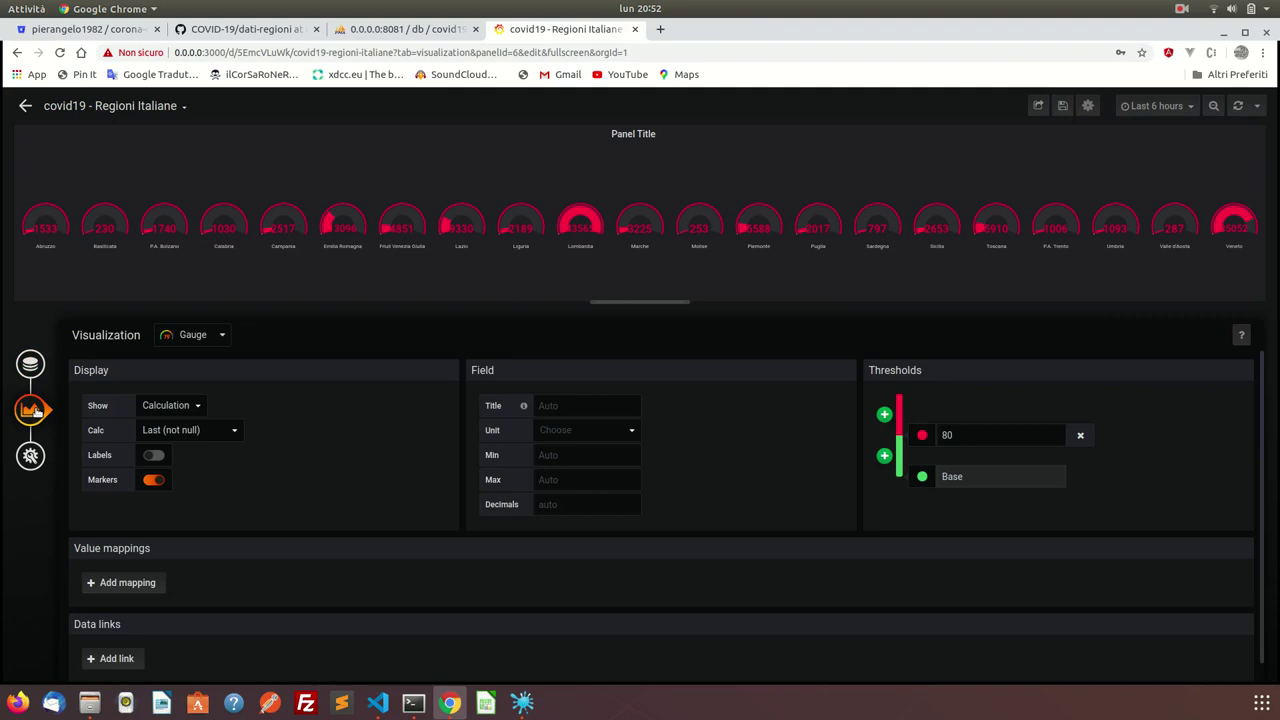
Try the gauge labels on and off, then save the covid19 - Regioni Italiane dashboard.
left_click(153, 454)
left_click(153, 454)
left_click(31, 366)
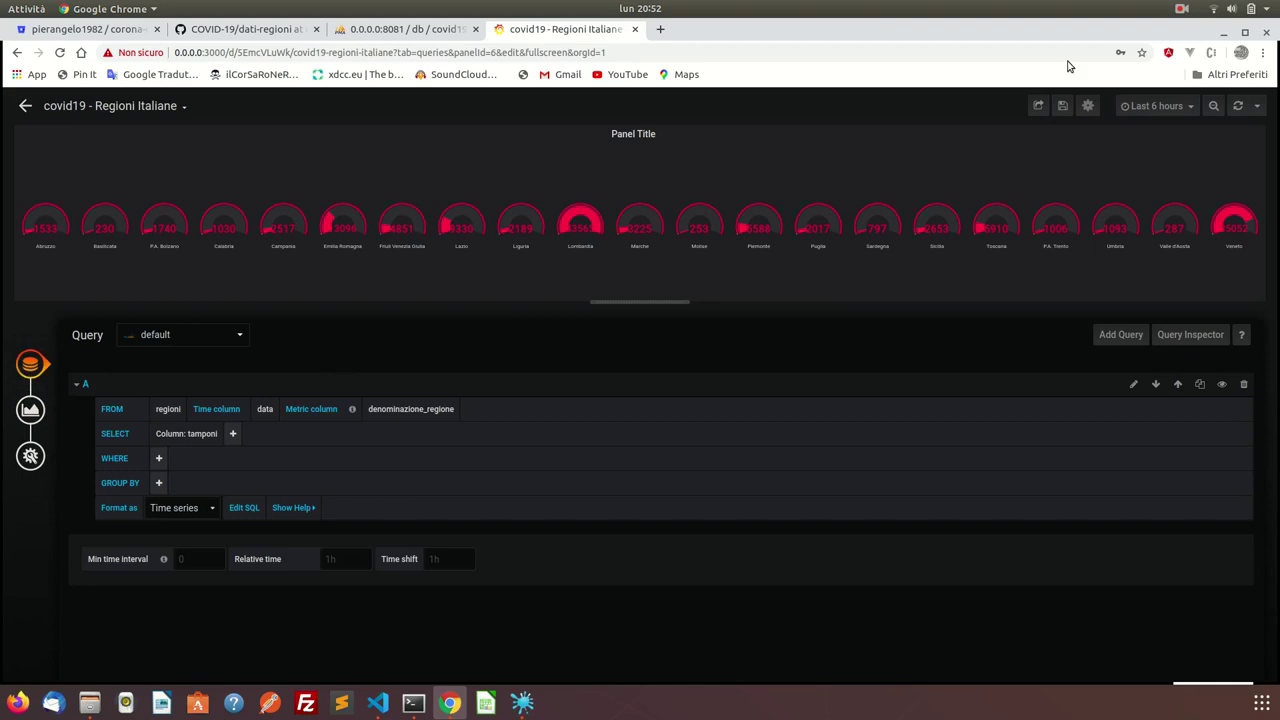
left_click(1062, 105)
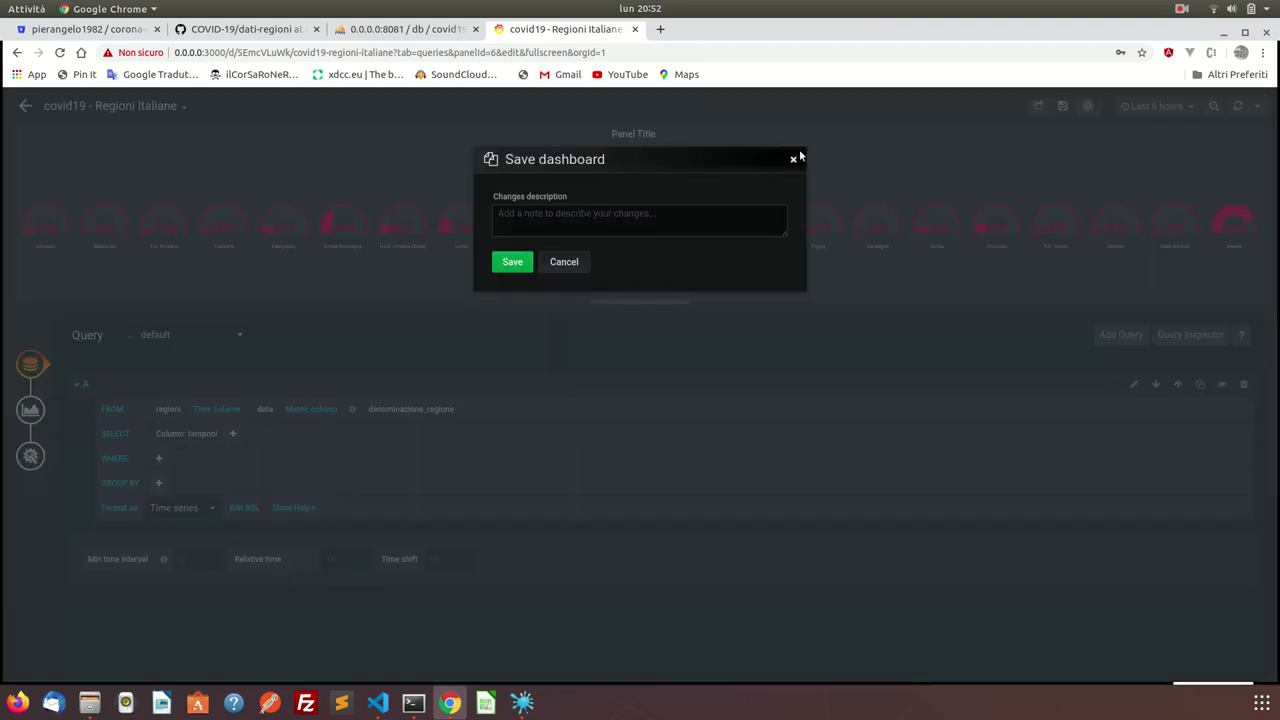
left_click(515, 262)
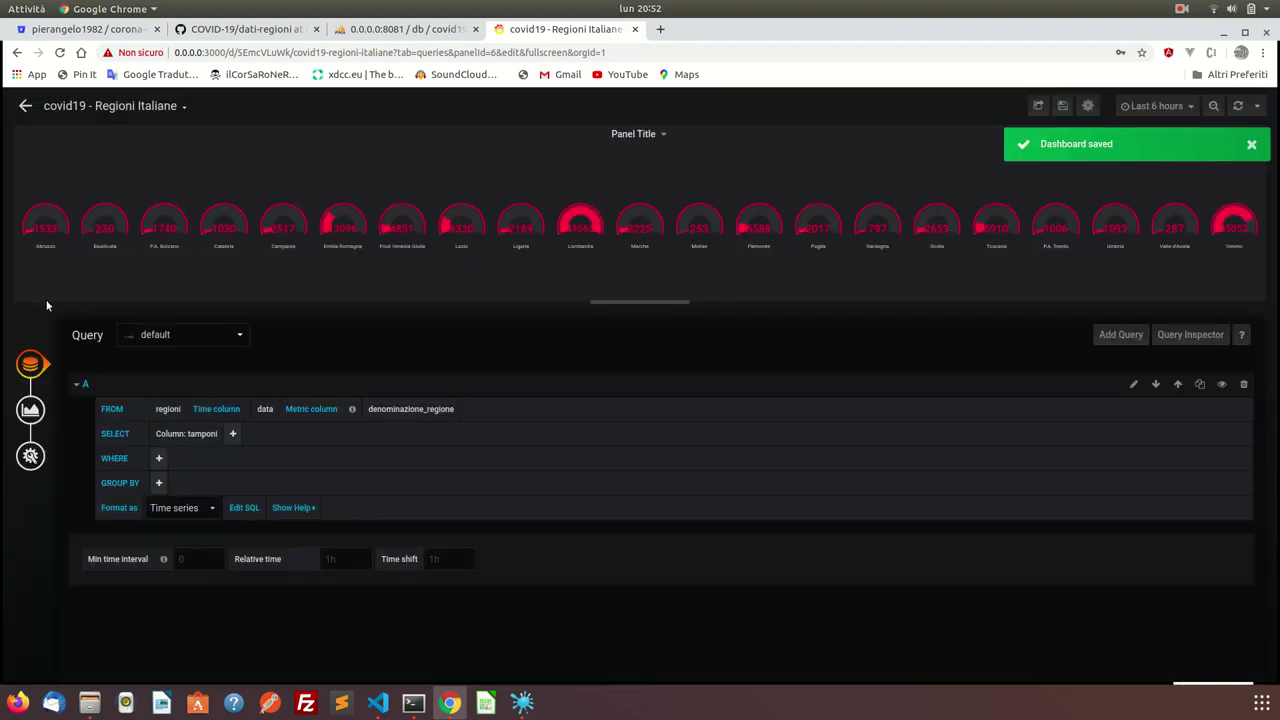
Move the Totale Casi Covid19 Regioni Italiane panel lower and stretch the gauge panel full width.
left_click(27, 106)
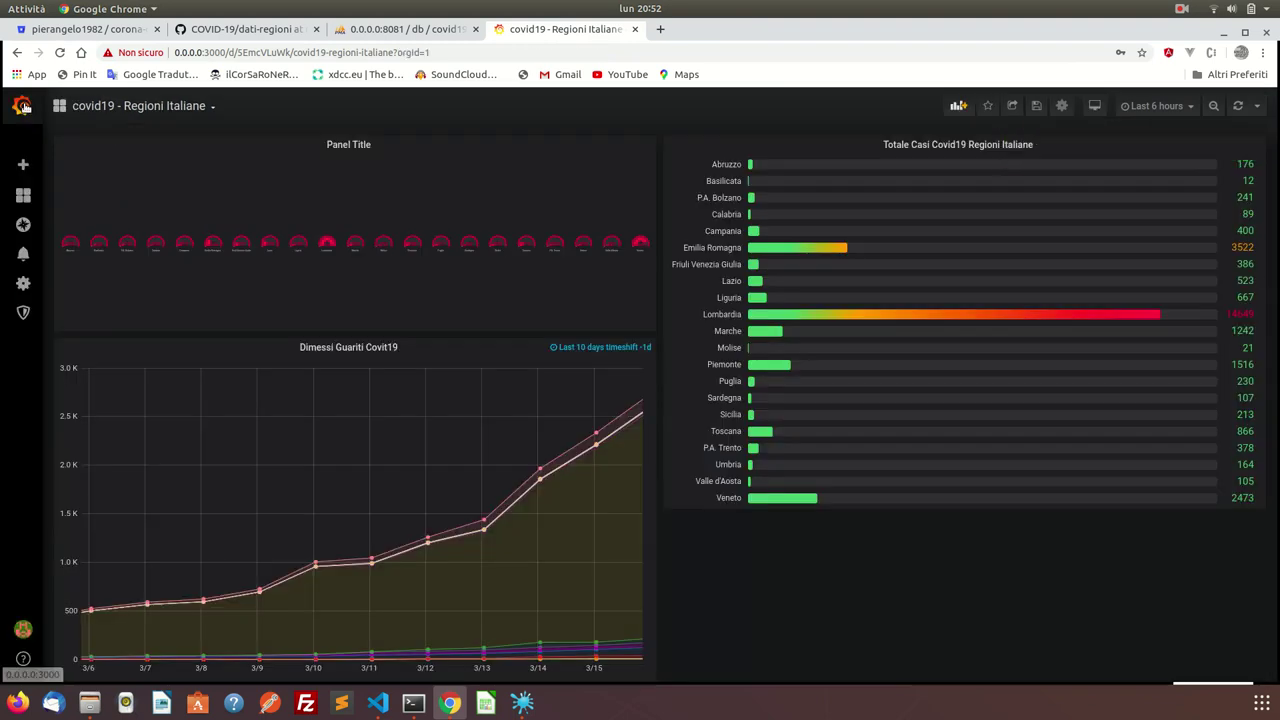
scroll(771, 330, "down", 1)
scroll(771, 327, "up", 1)
left_click_drag(771, 158, 768, 280)
left_click_drag(777, 144, 785, 373)
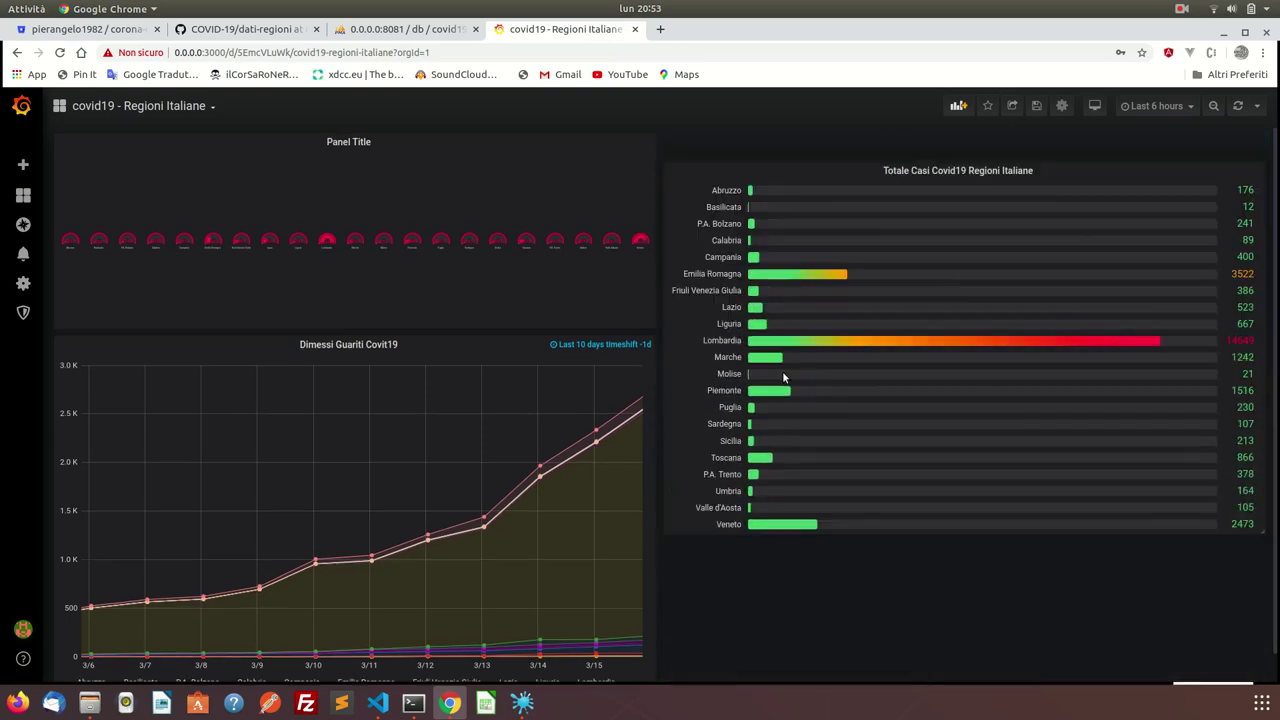
left_click_drag(647, 318, 1259, 297)
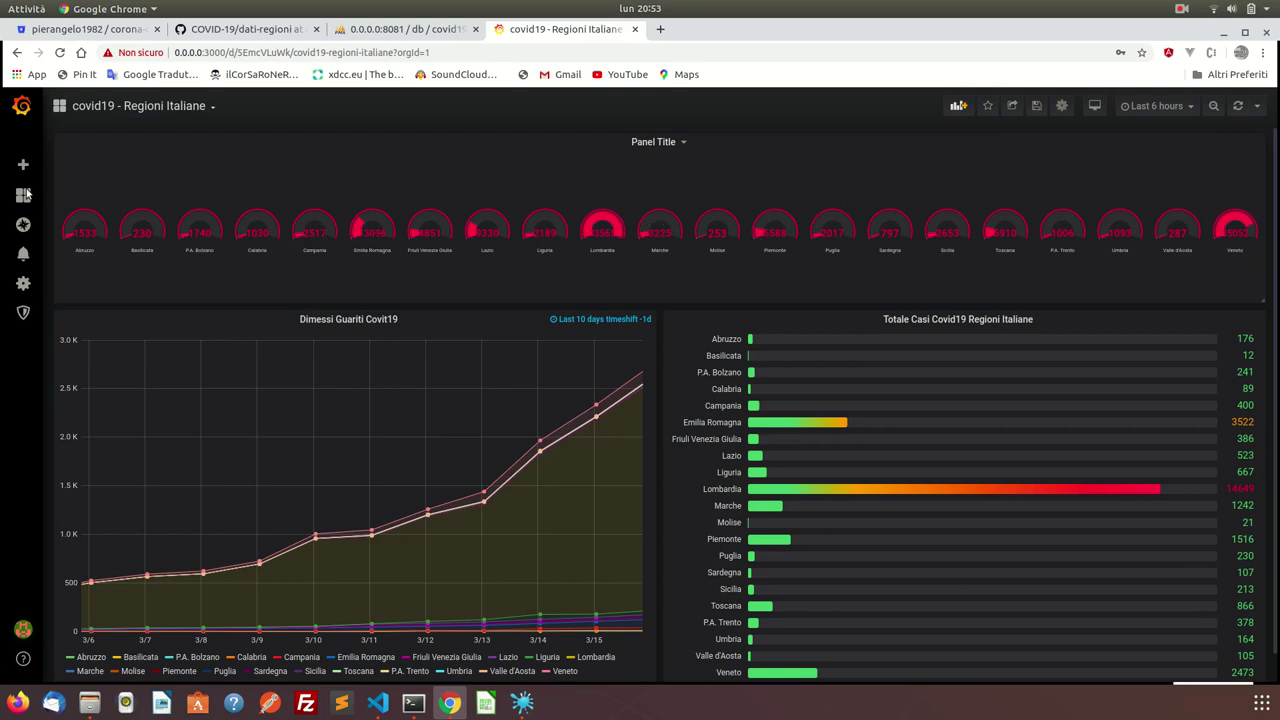
left_click(686, 141)
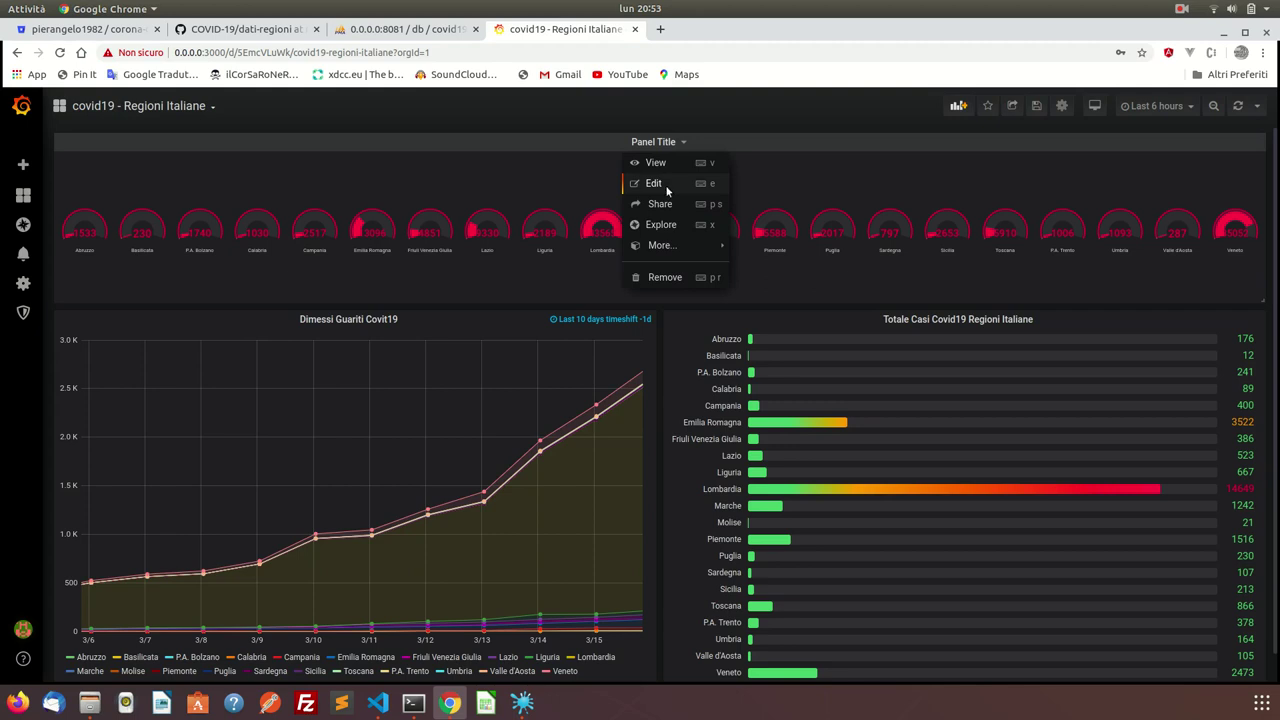
Edit the gauge panel, trying labels and all values before keeping one calculated value per region.
left_click(666, 189)
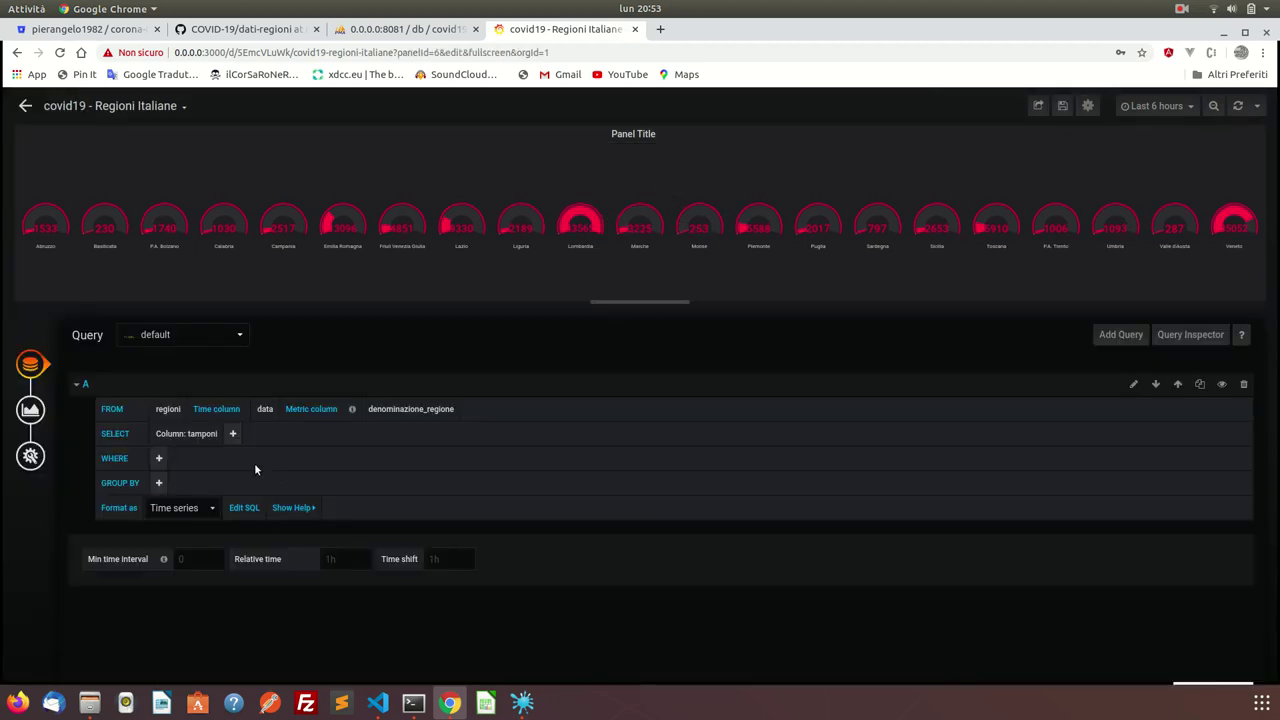
left_click(30, 409)
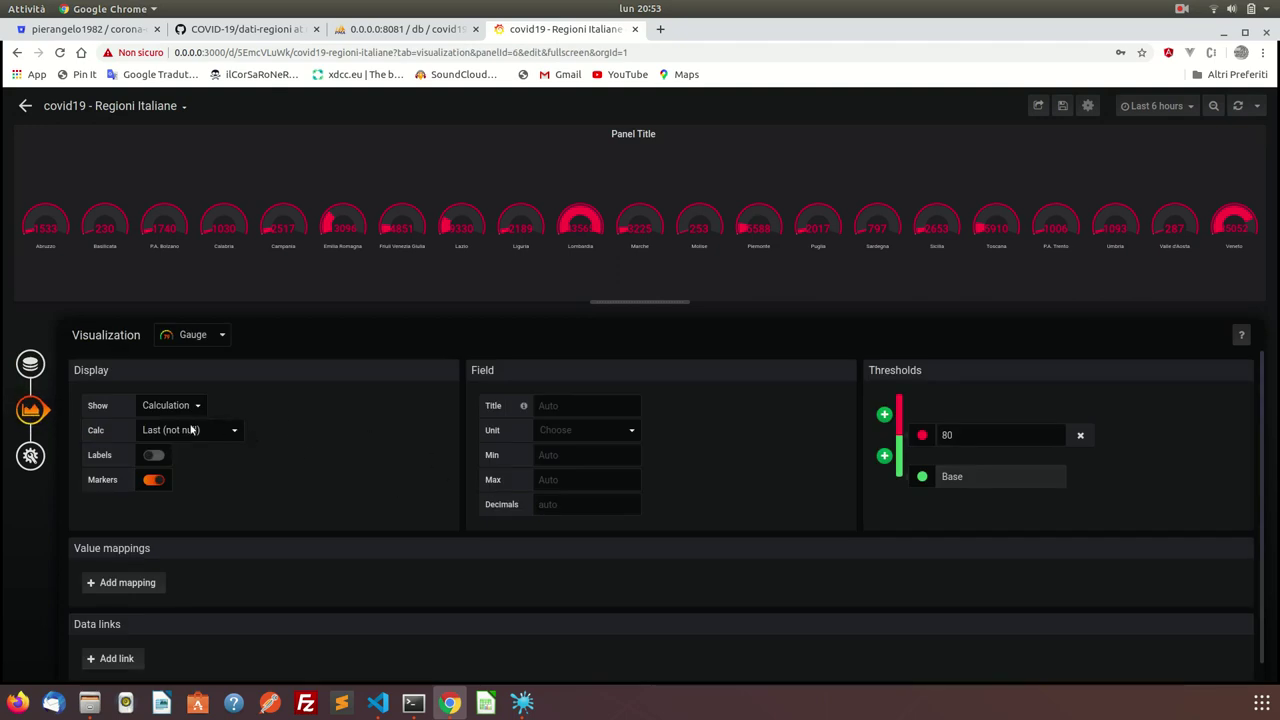
left_click(153, 455)
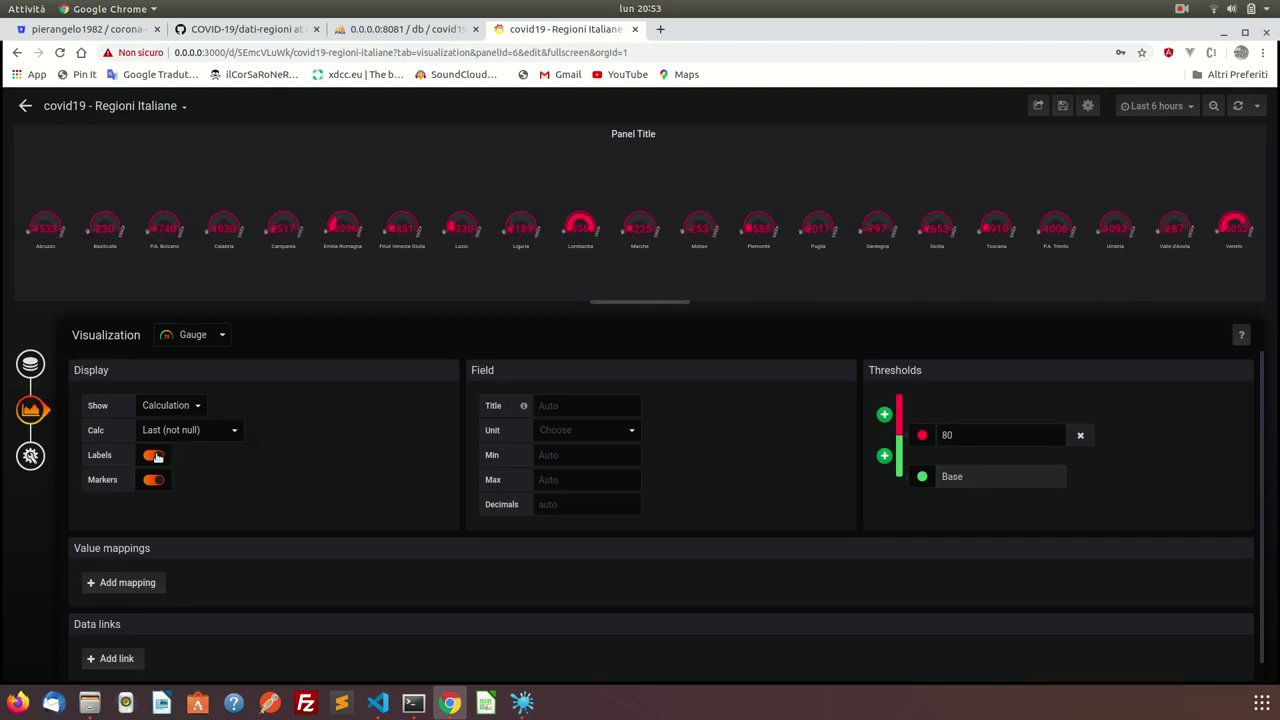
left_click(155, 456)
scroll(200, 546, "down", 1)
scroll(200, 546, "up", 1)
left_click(168, 431)
left_click(168, 431)
left_click(173, 404)
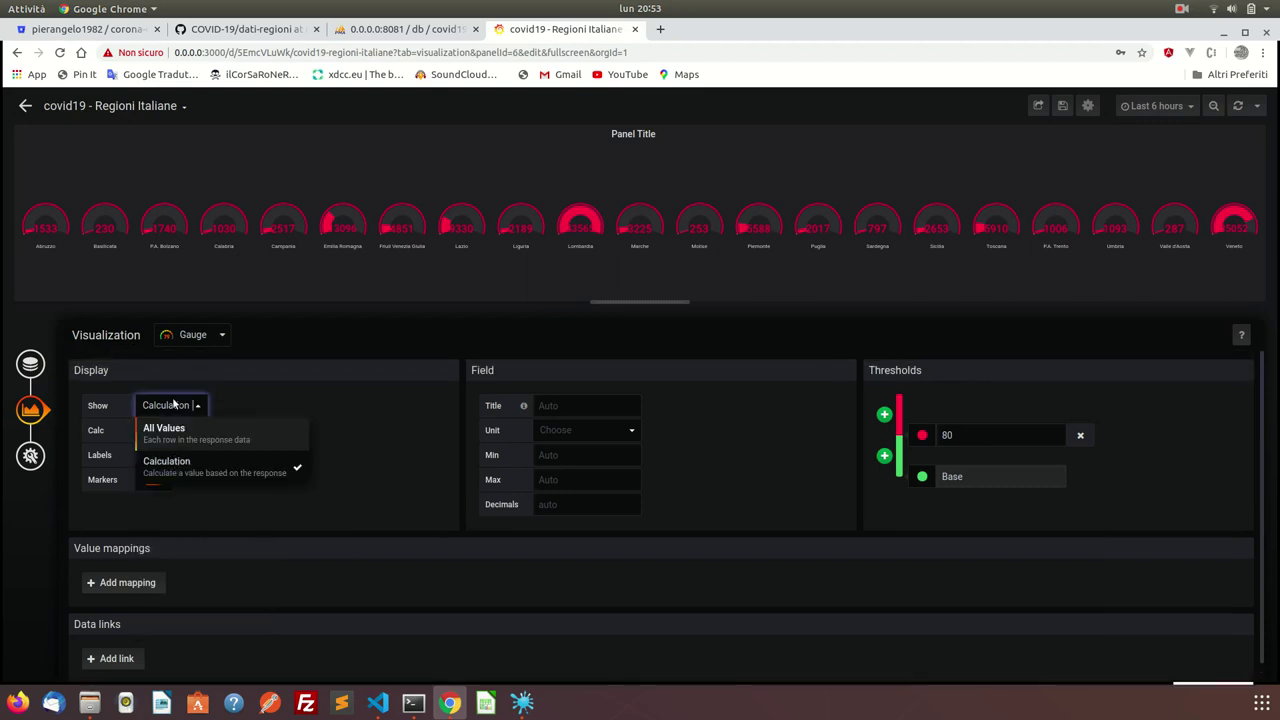
left_click(177, 431)
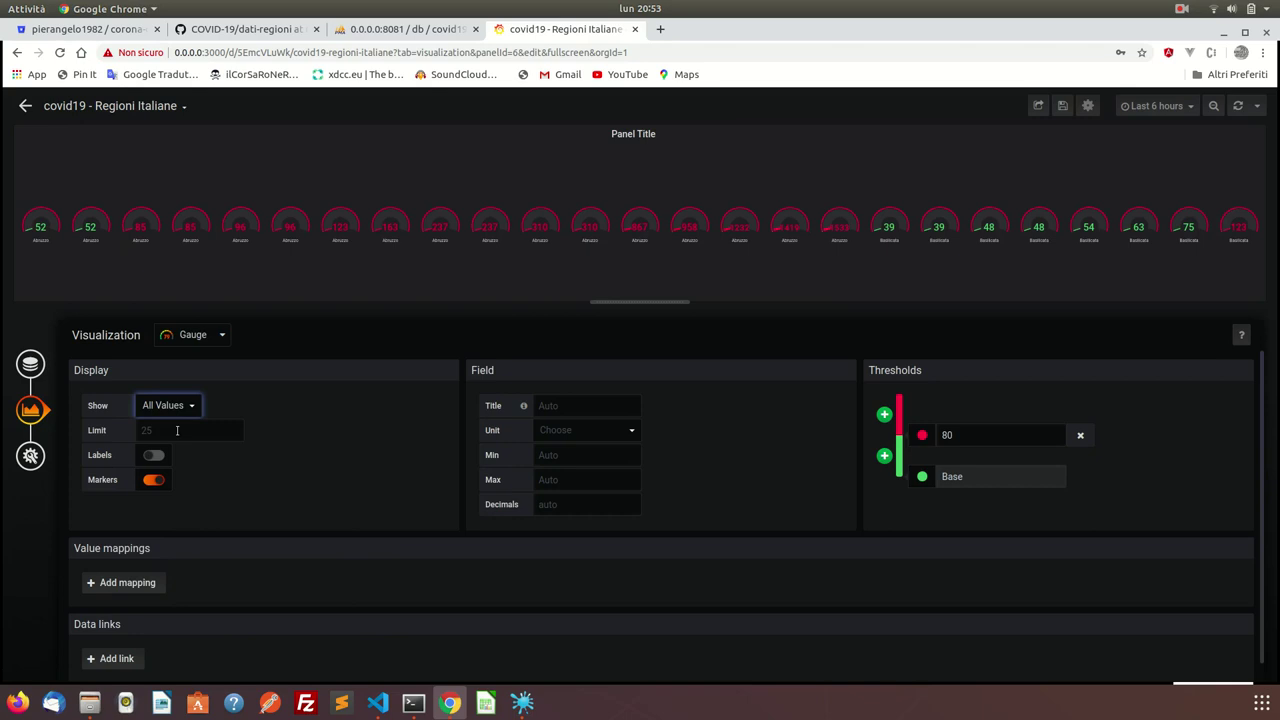
left_click(189, 406)
left_click(181, 461)
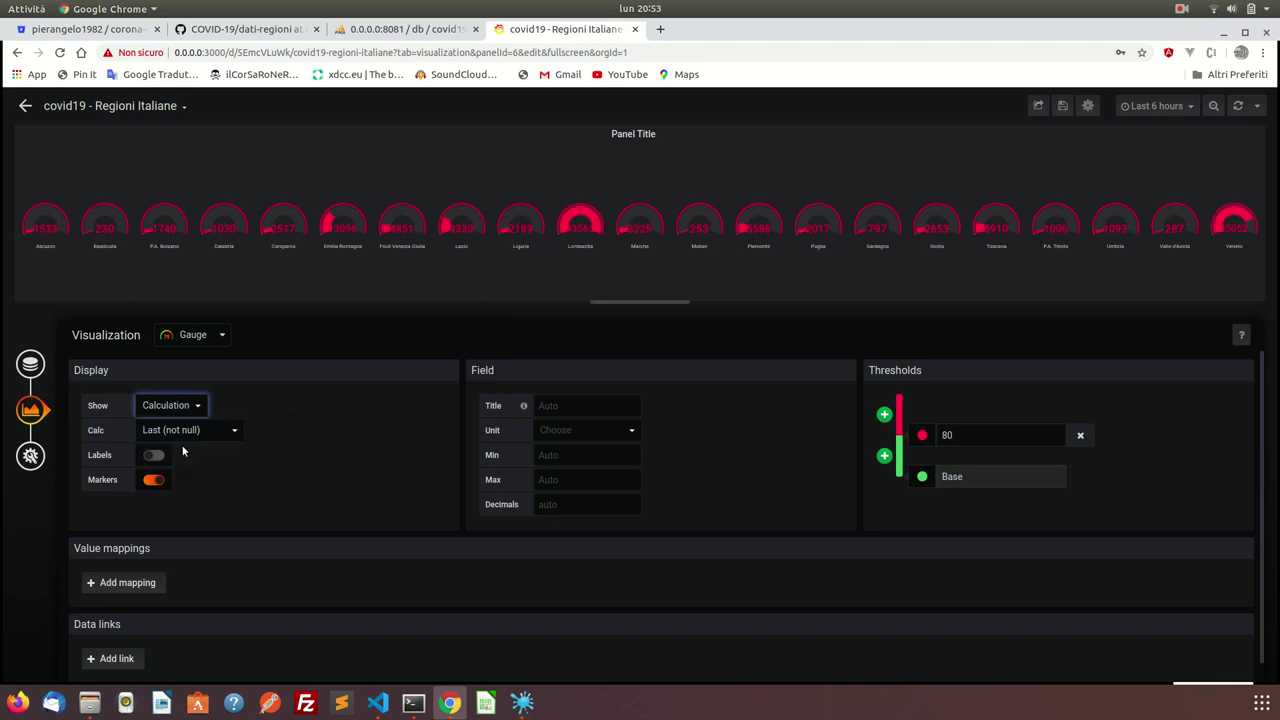
Set the gauge unit to Misc > percent (0-100).
left_click(579, 430)
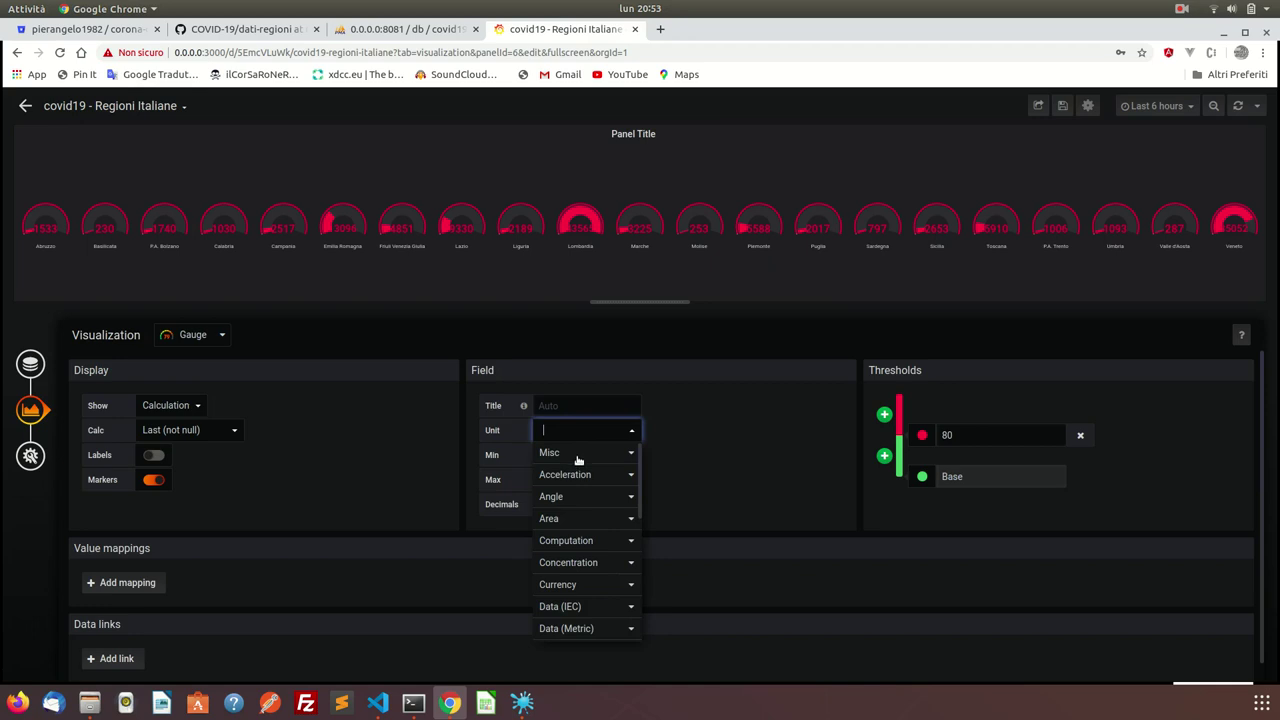
left_click(578, 455)
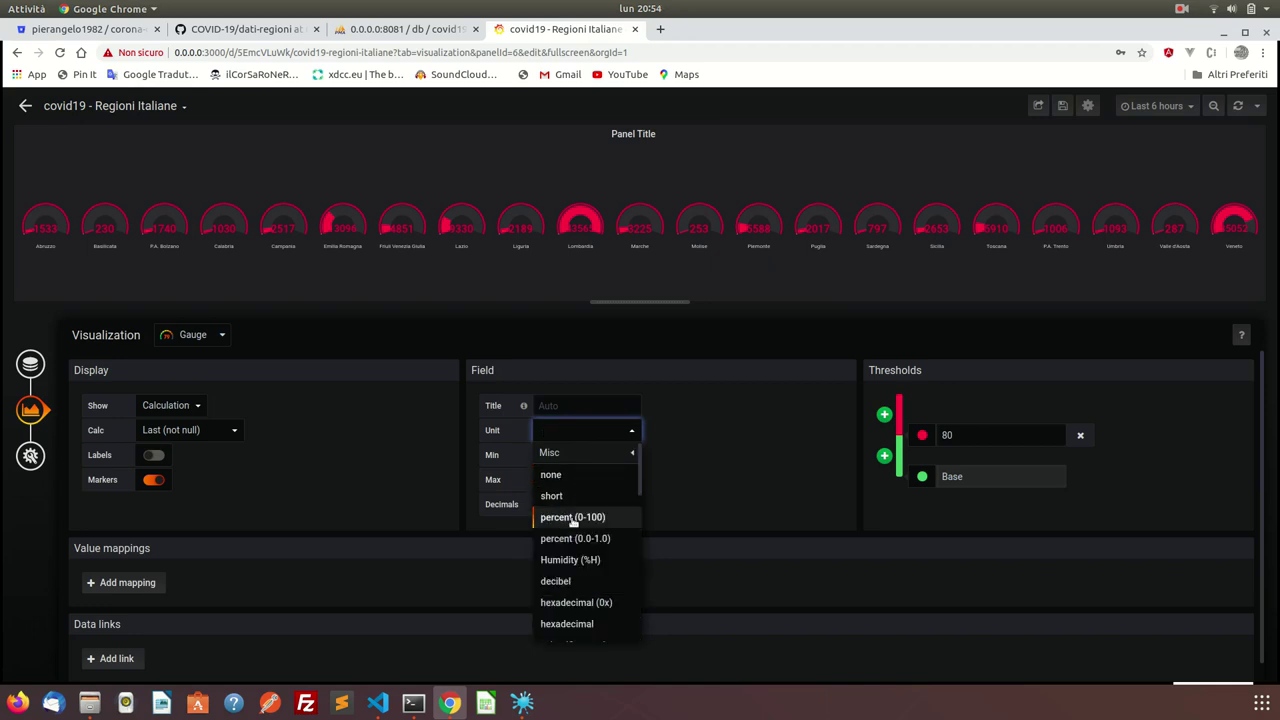
left_click(573, 518)
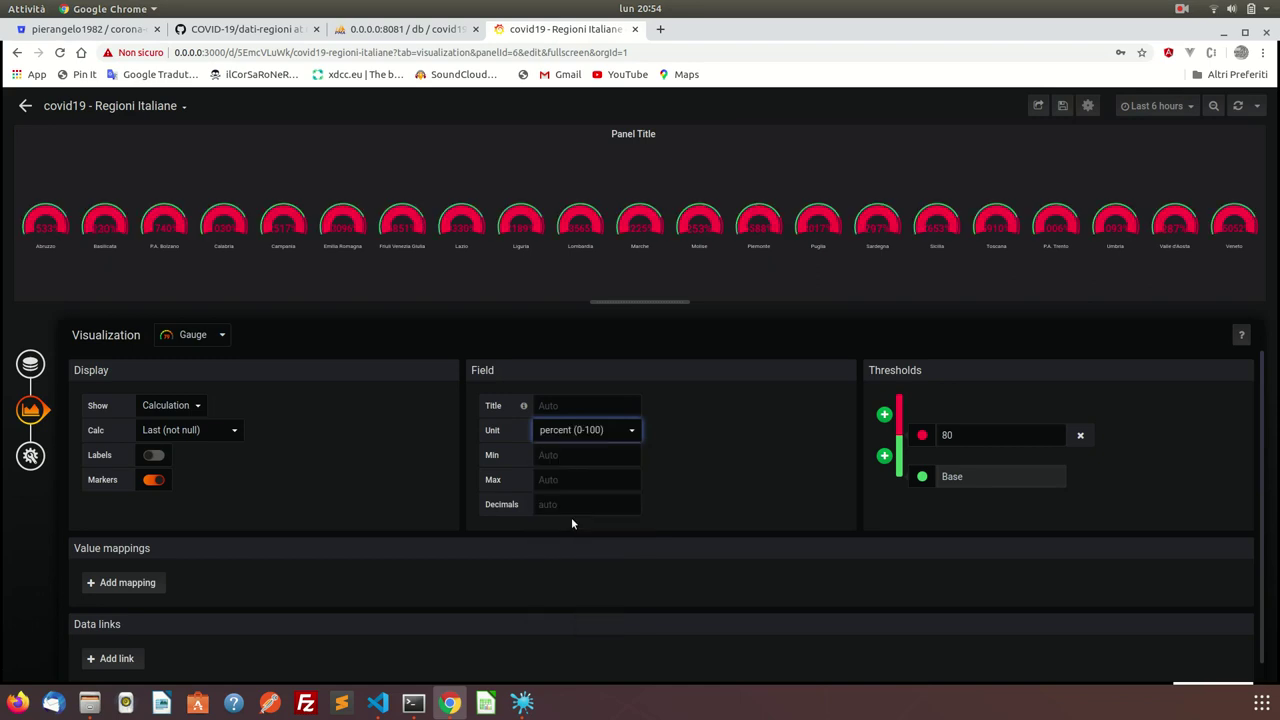
left_click(593, 433)
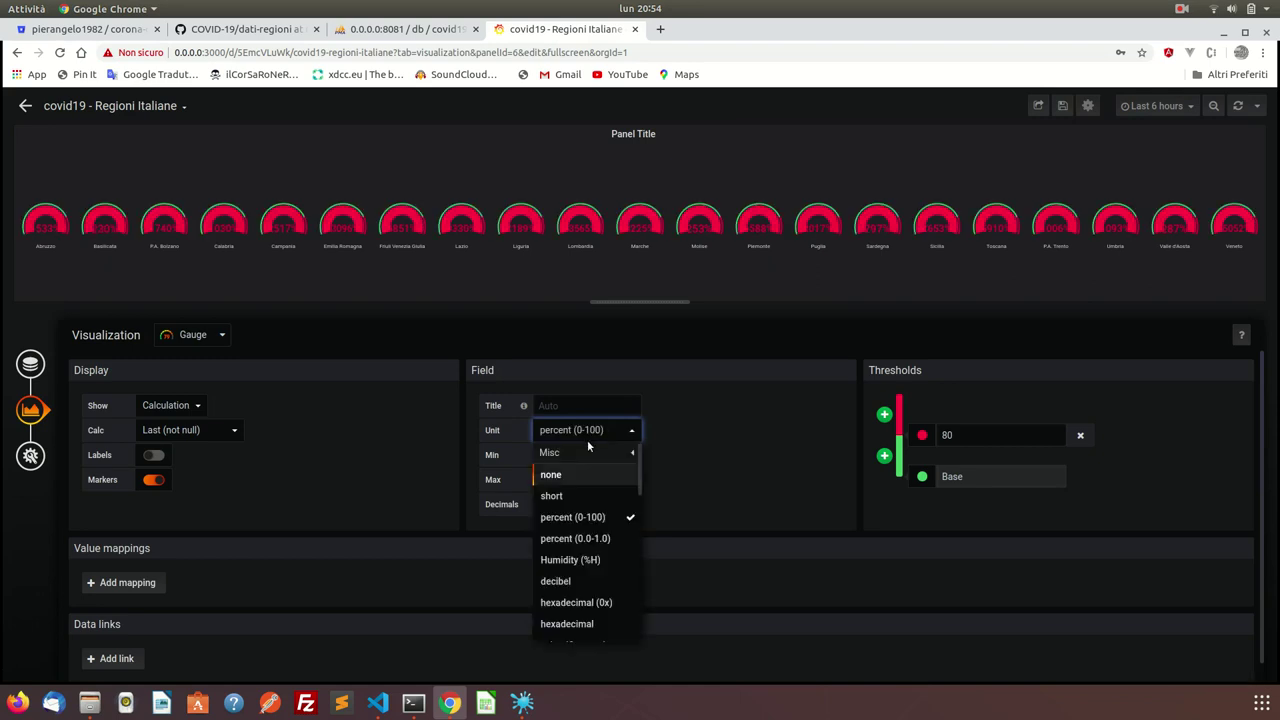